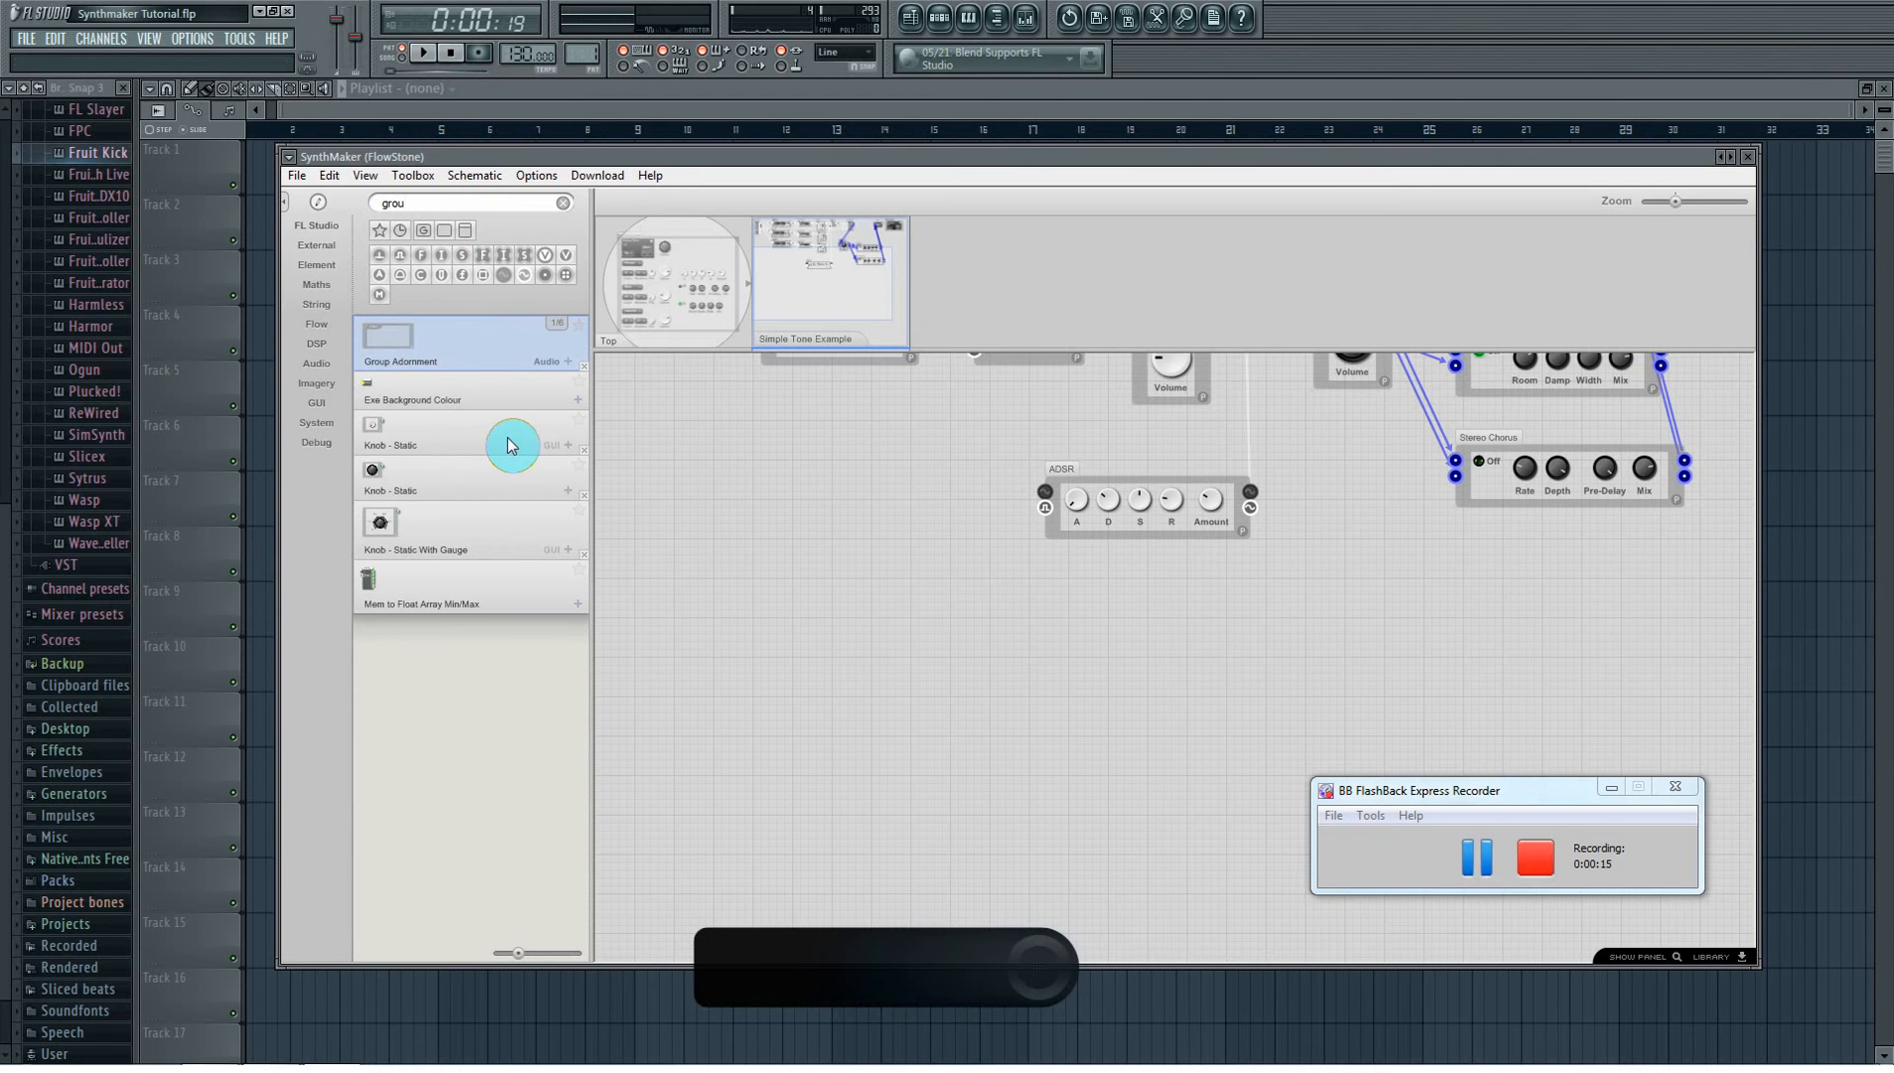
- Add a Group Adornment to the empty area below the ADSR module and set its outline colour to white
{"action": "left_click_drag", "start_coordinate": [382, 338], "coordinate": [726, 641]}
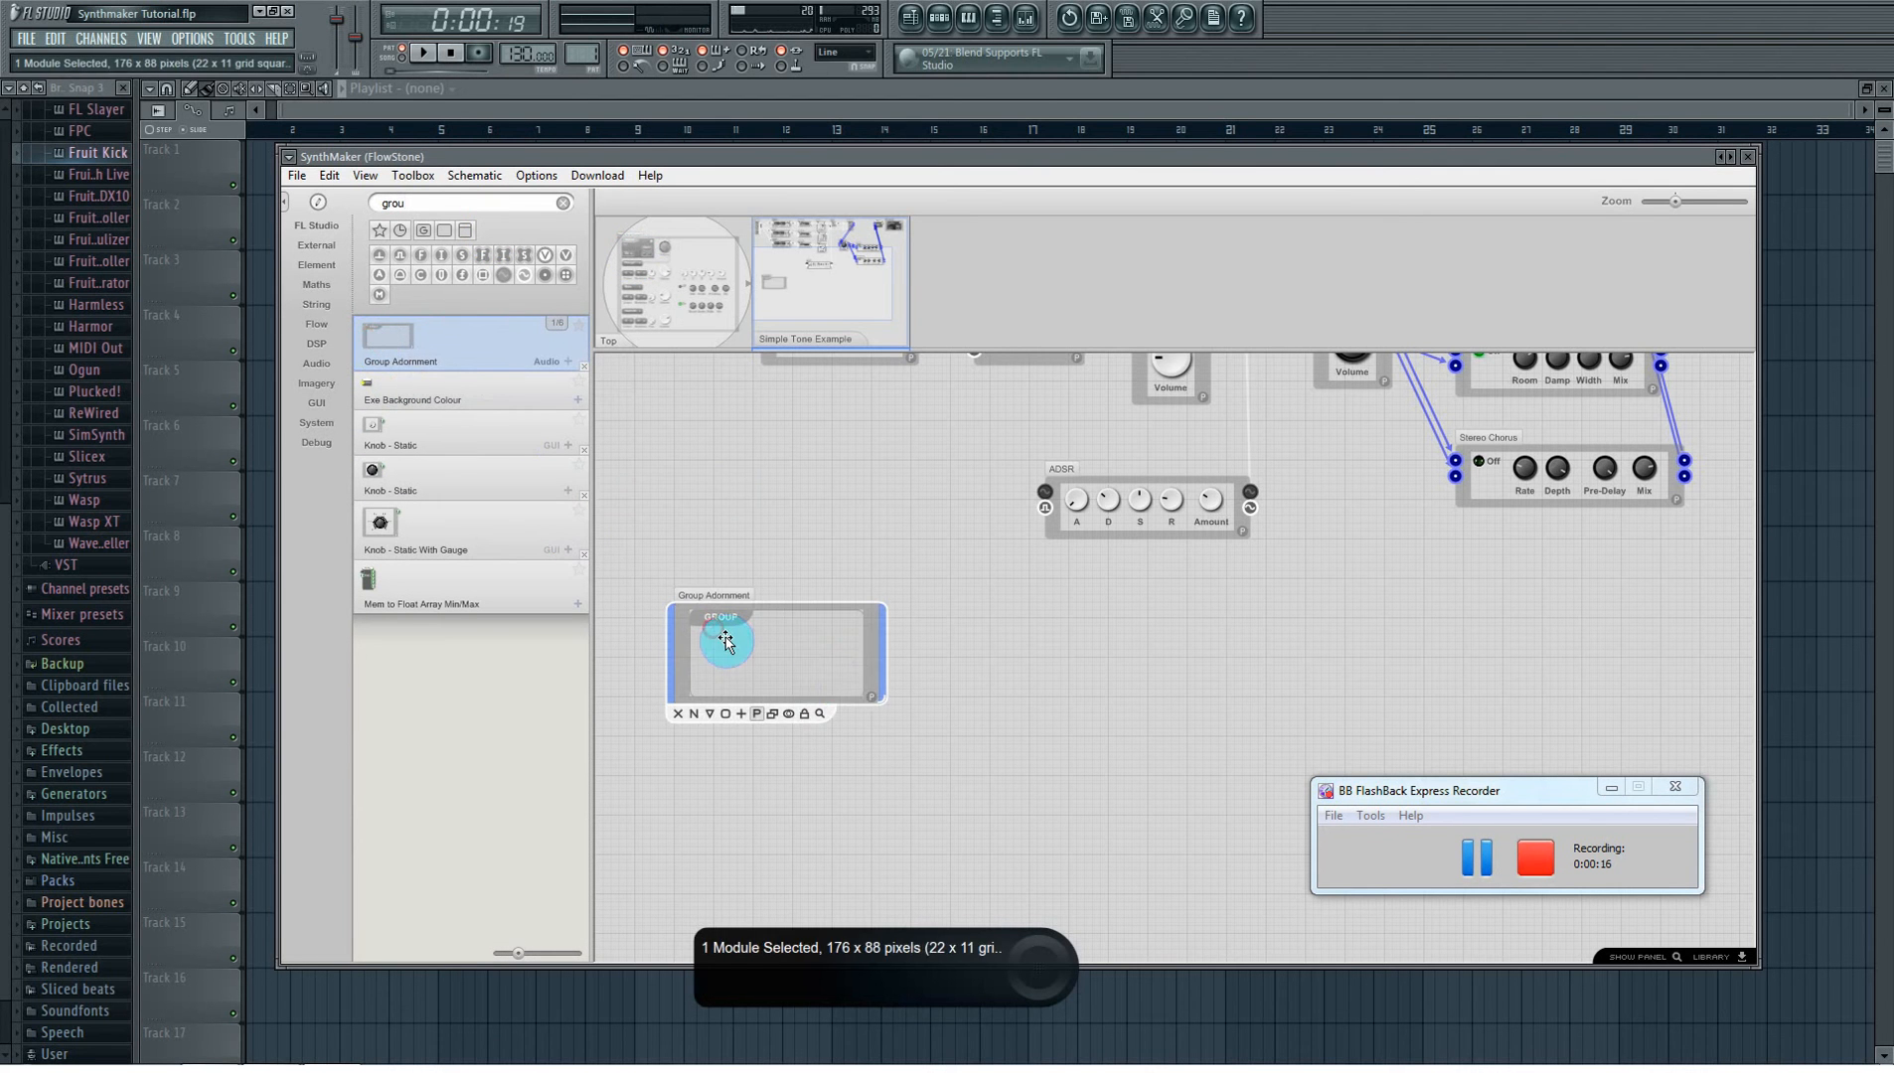
{"action": "left_click", "coordinate": [871, 699]}
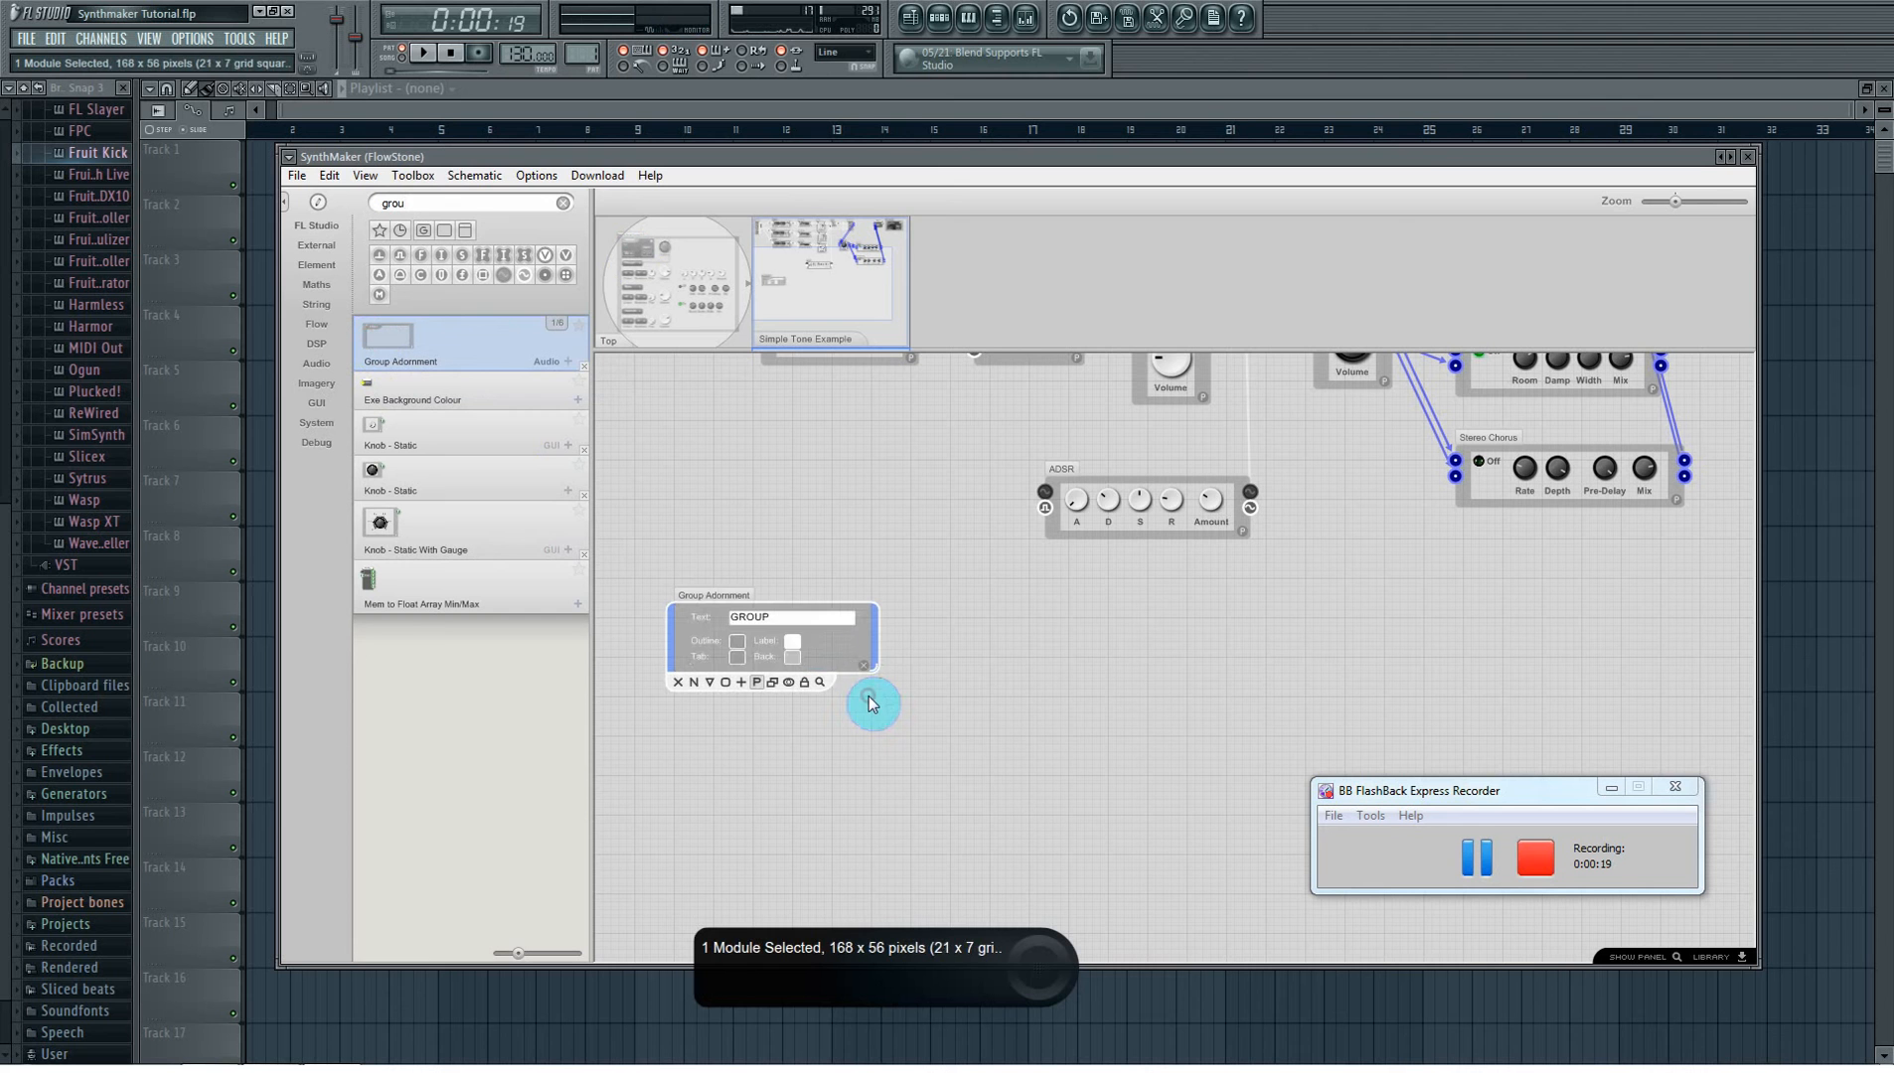
{"action": "left_click", "coordinate": [737, 649]}
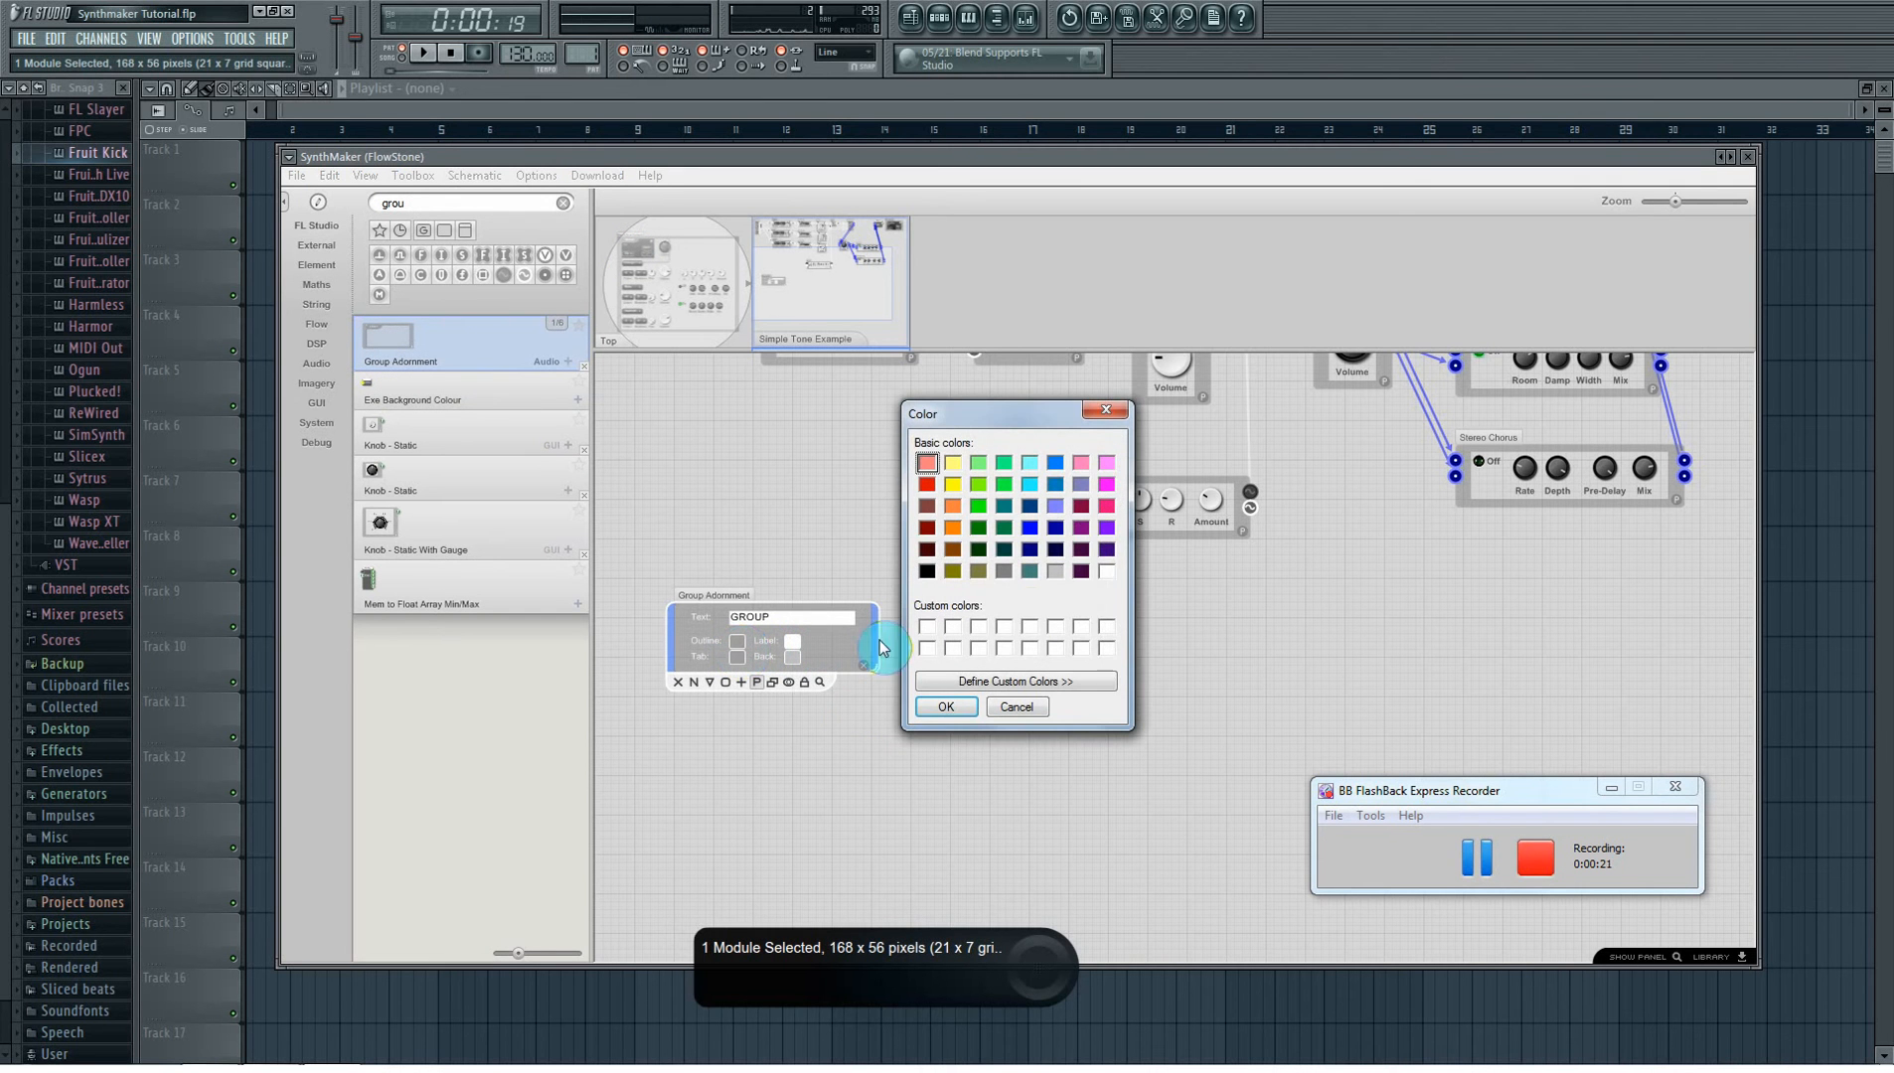
{"action": "left_click", "coordinate": [1107, 573]}
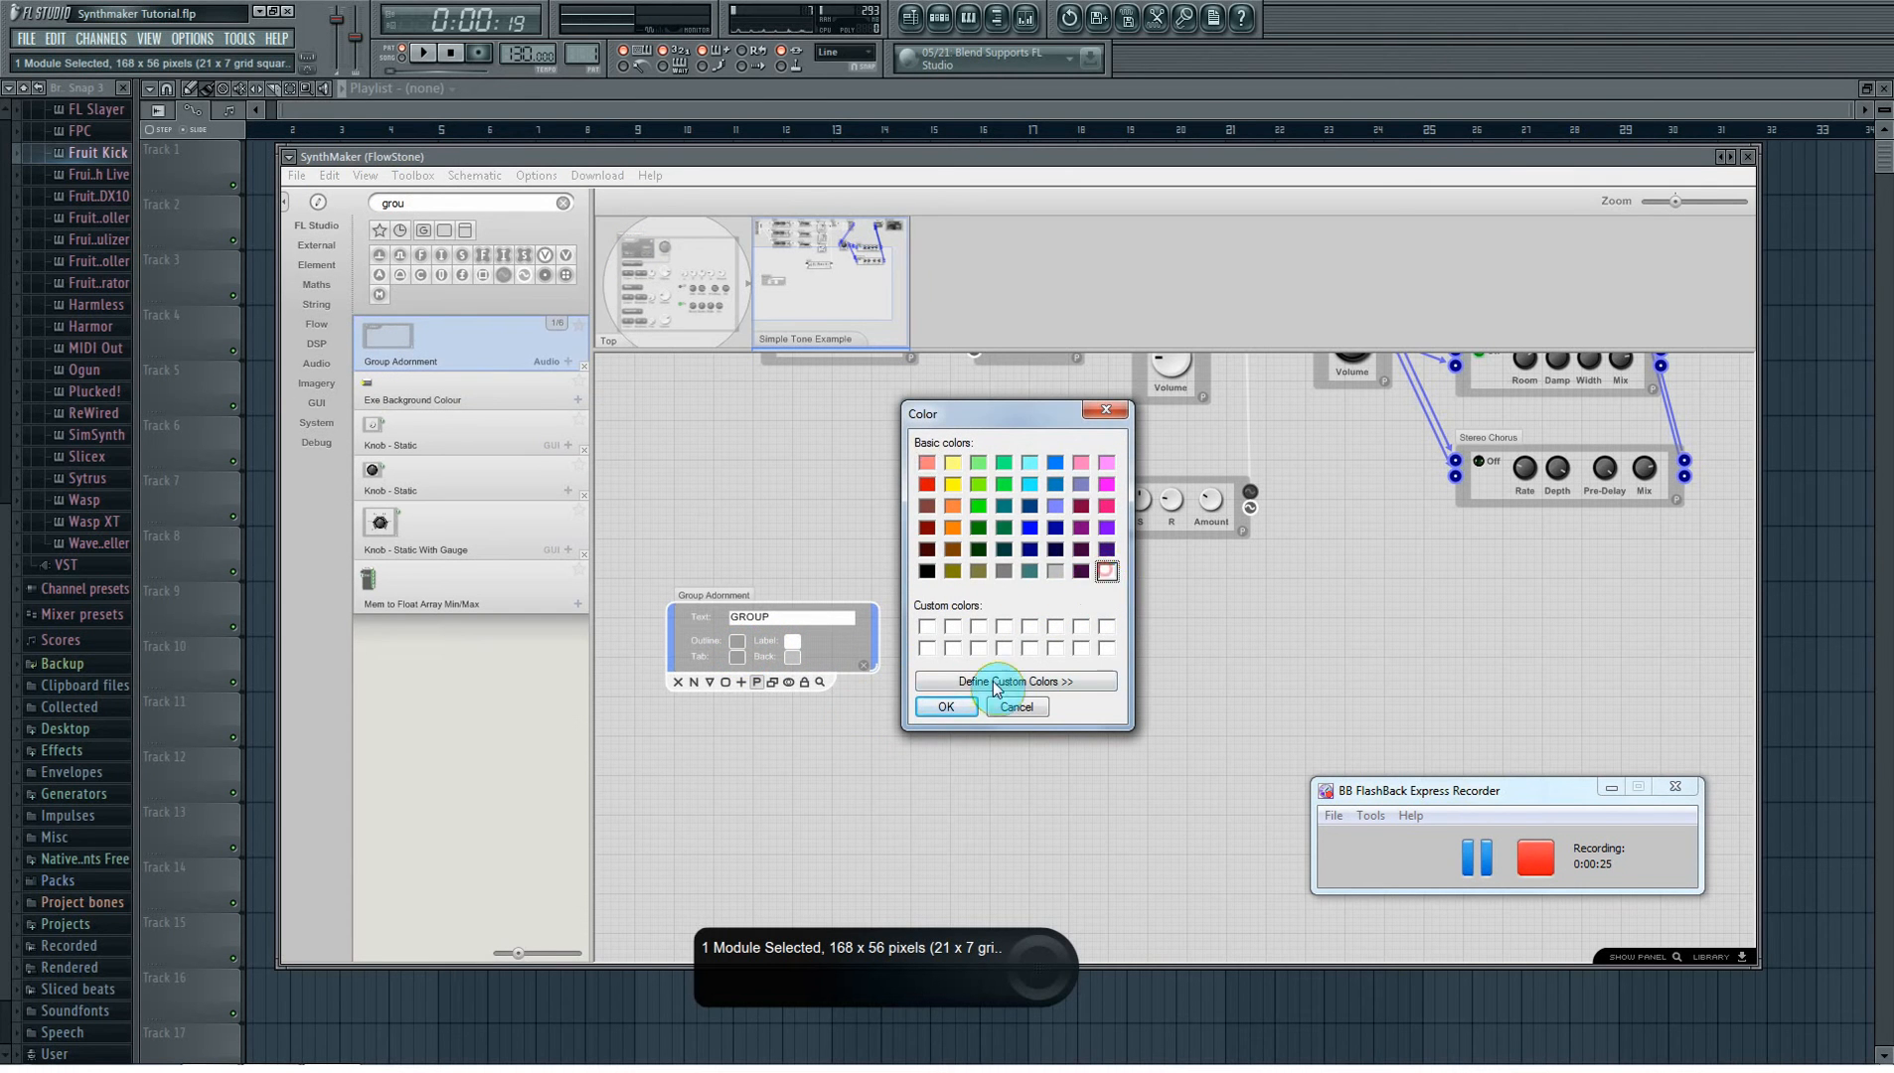
{"action": "left_click", "coordinate": [946, 707]}
- Set the tab and back colours of the Group Adornment to white
{"action": "left_click", "coordinate": [736, 657]}
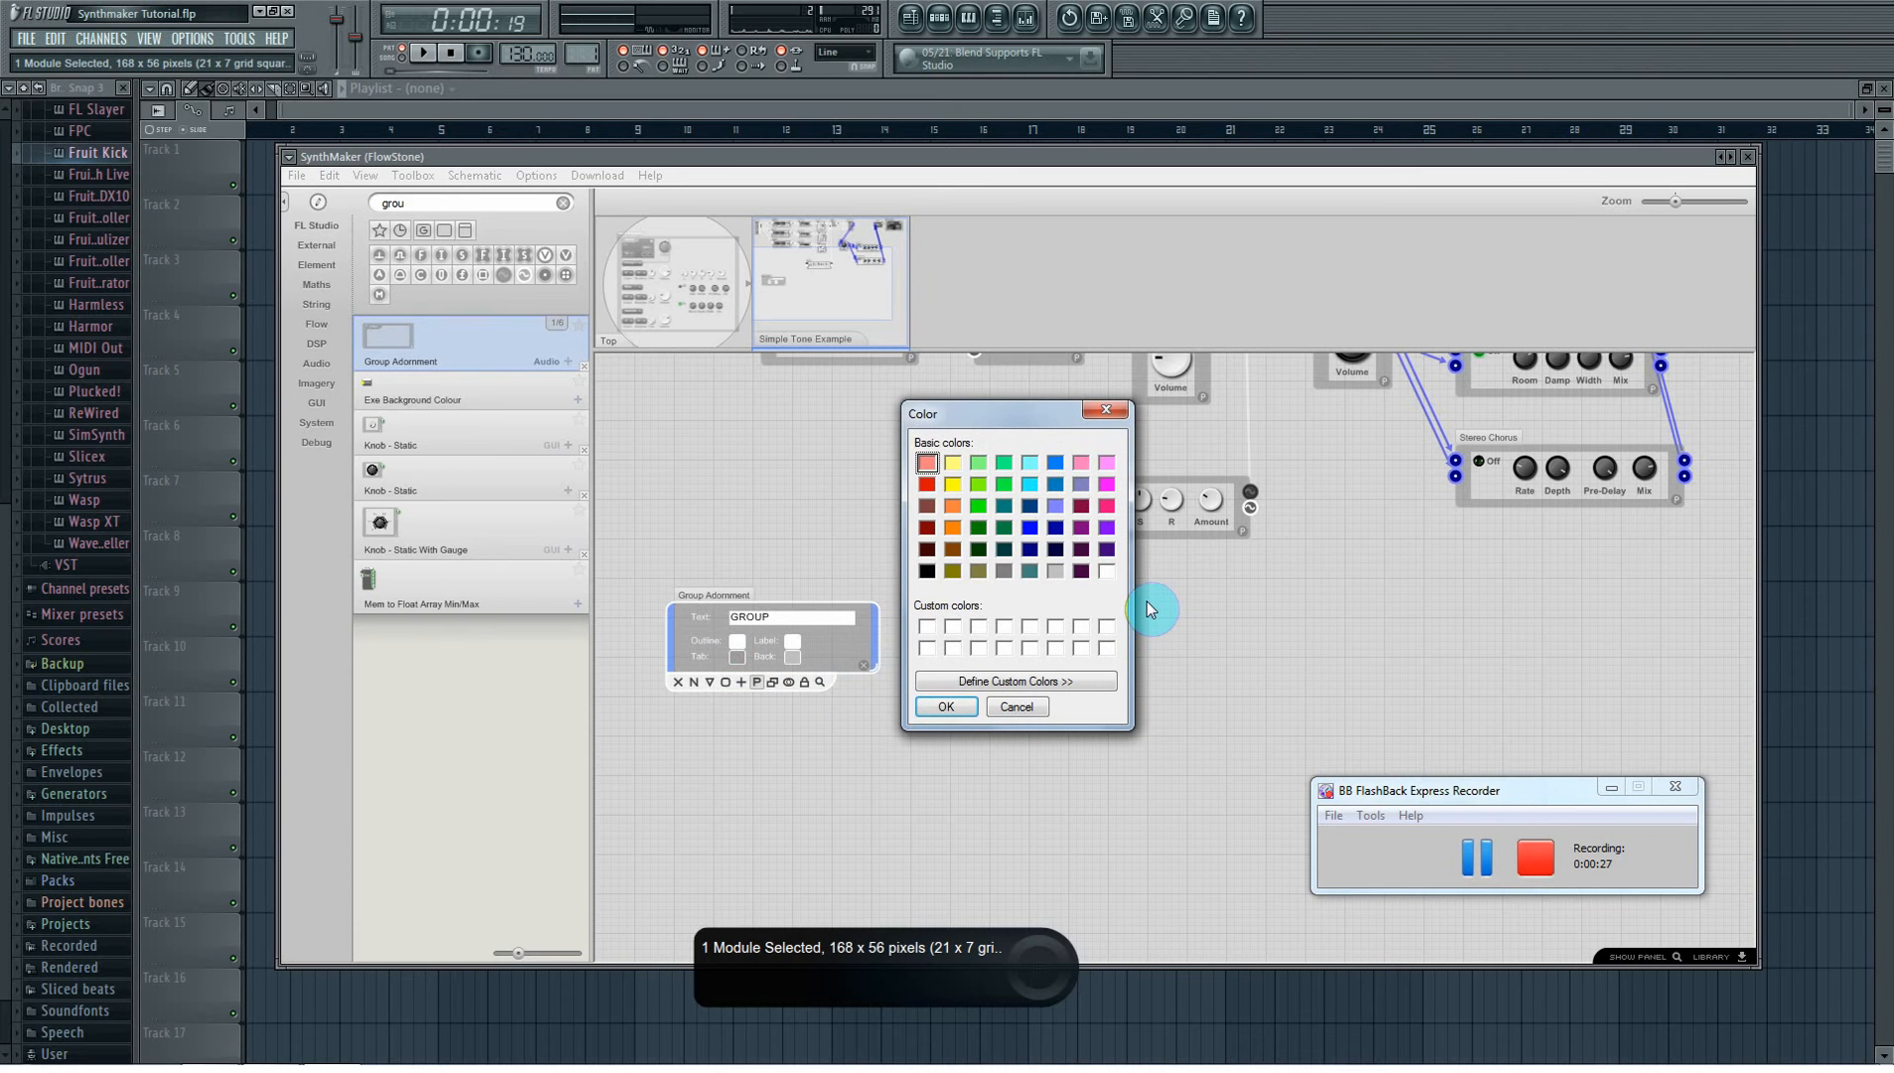
{"action": "left_click", "coordinate": [1104, 576]}
{"action": "left_click", "coordinate": [945, 707]}
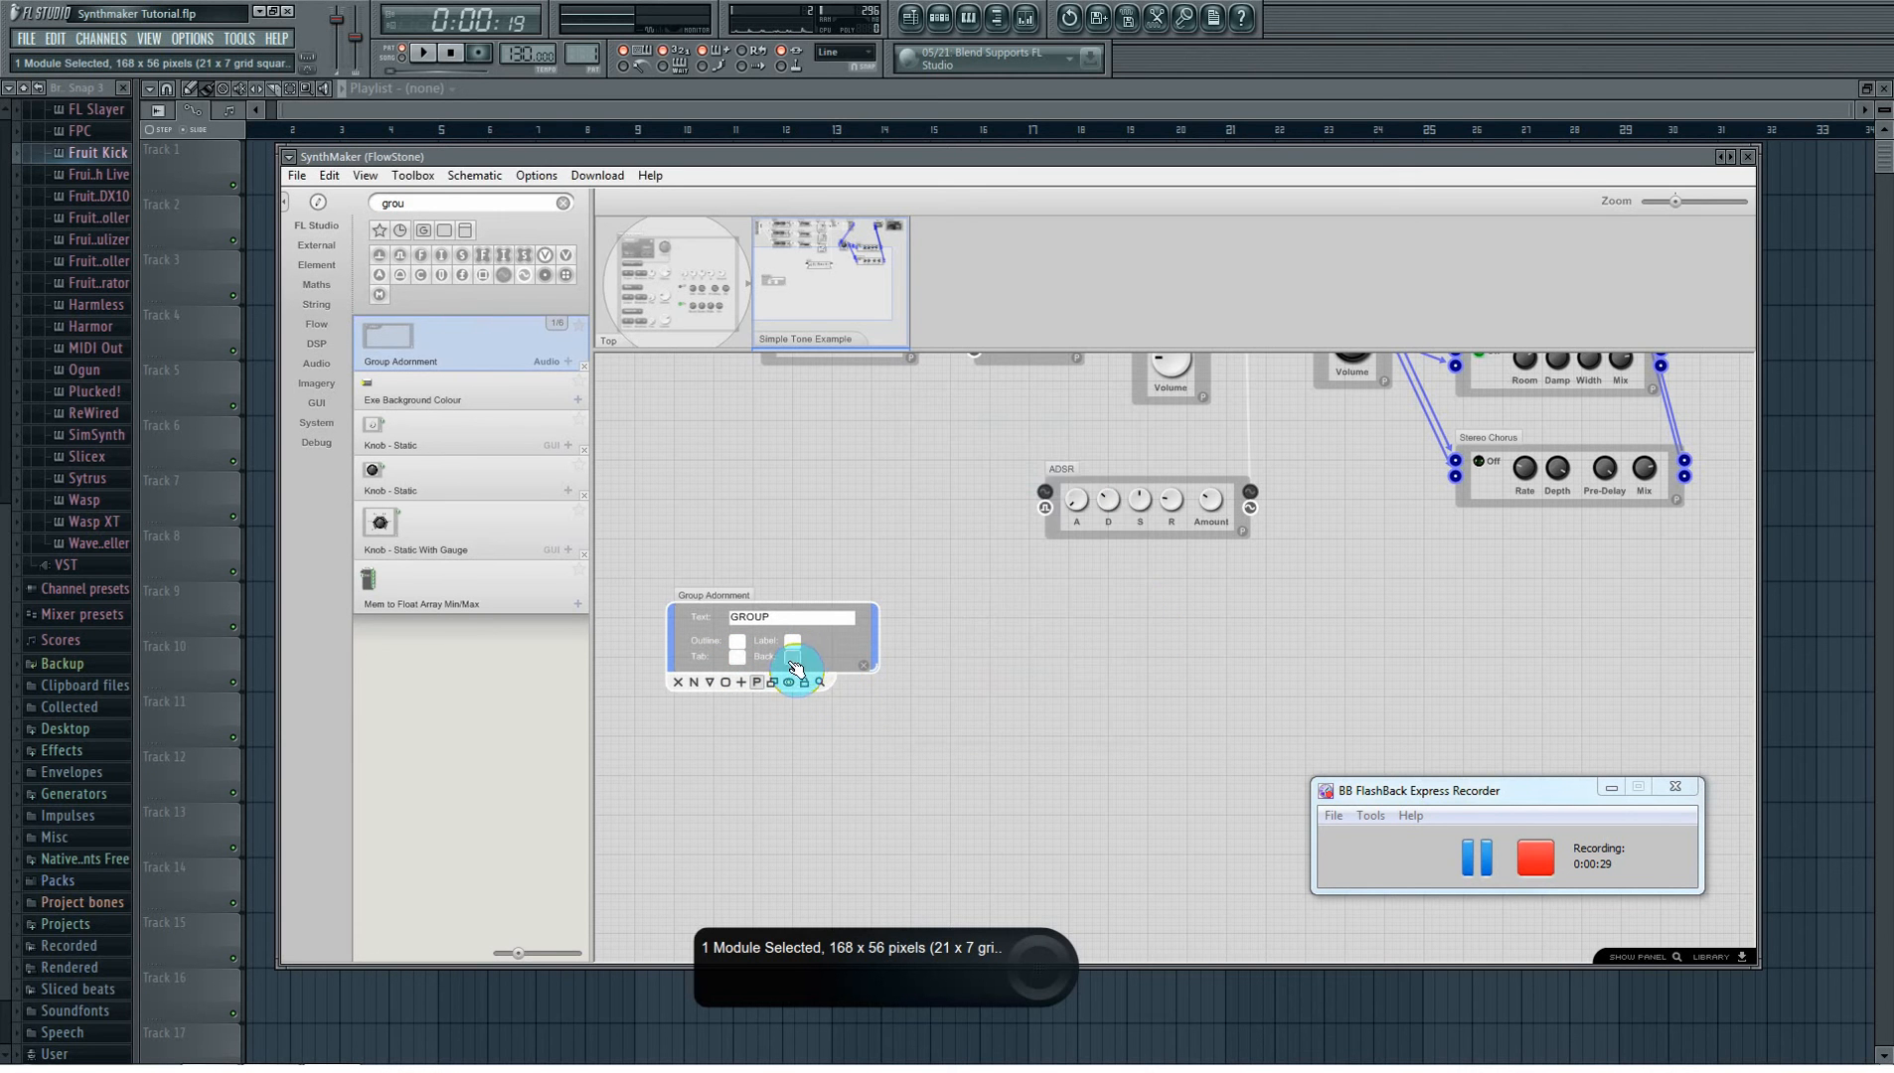
{"action": "left_click", "coordinate": [791, 658]}
{"action": "left_click", "coordinate": [1110, 573]}
{"action": "left_click", "coordinate": [945, 707]}
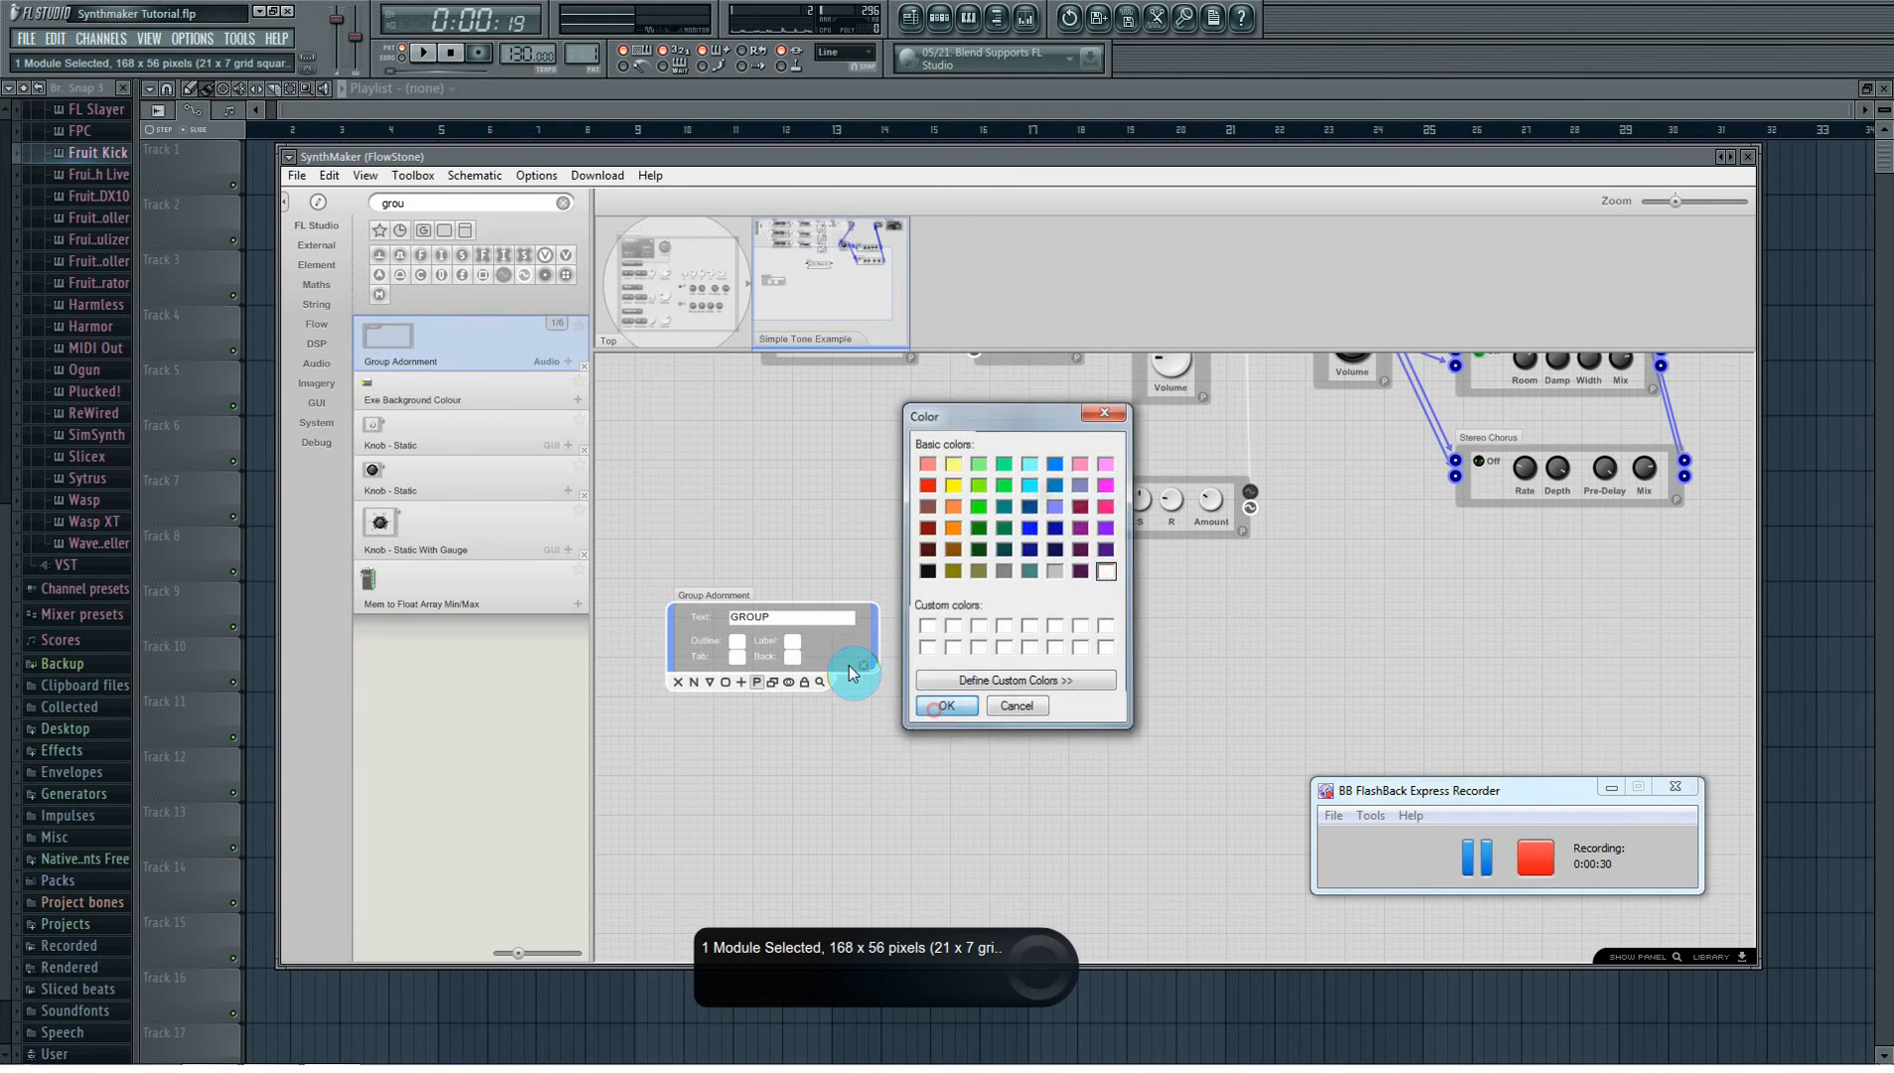
- Enlarge the white adornment to about 352 x 208 pixels, then unlock its front panel and stretch its label across the whole area
{"action": "left_click_drag", "start_coordinate": [865, 667], "coordinate": [1059, 819]}
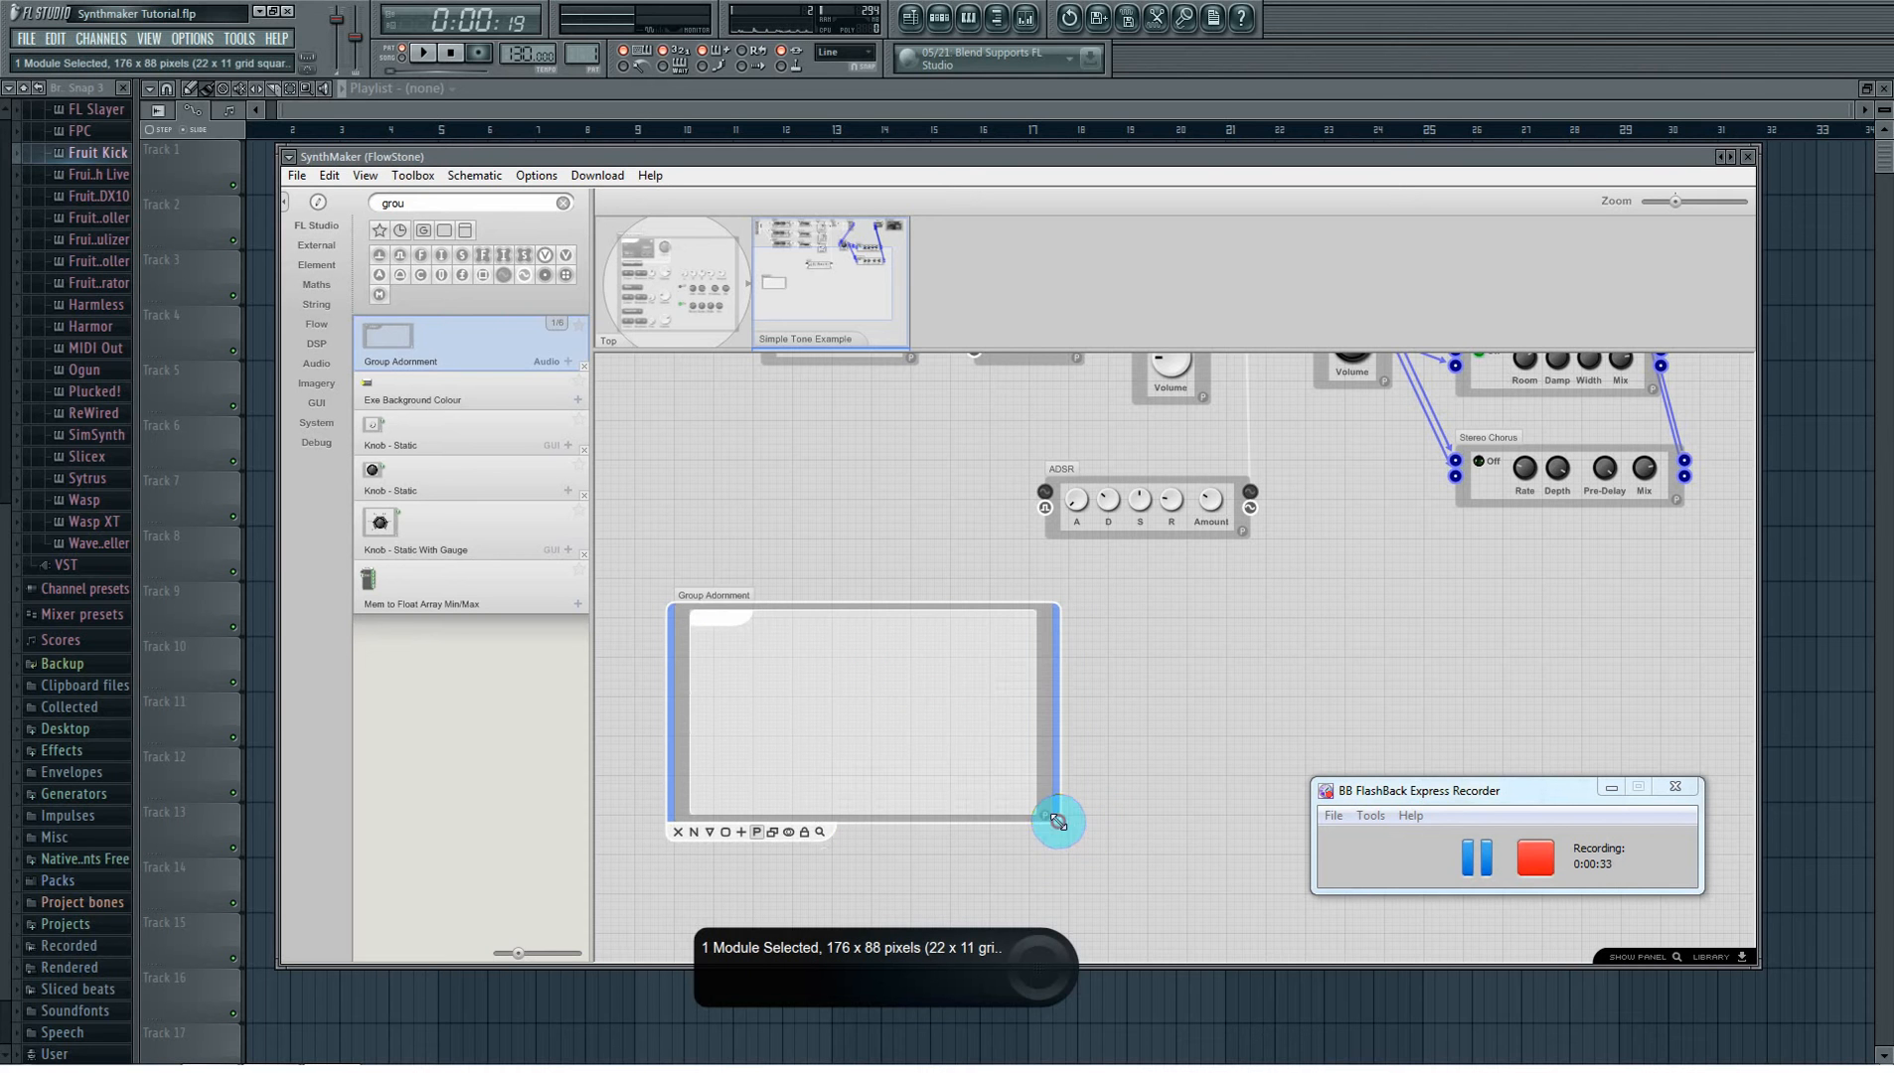
{"action": "left_click", "coordinate": [806, 834]}
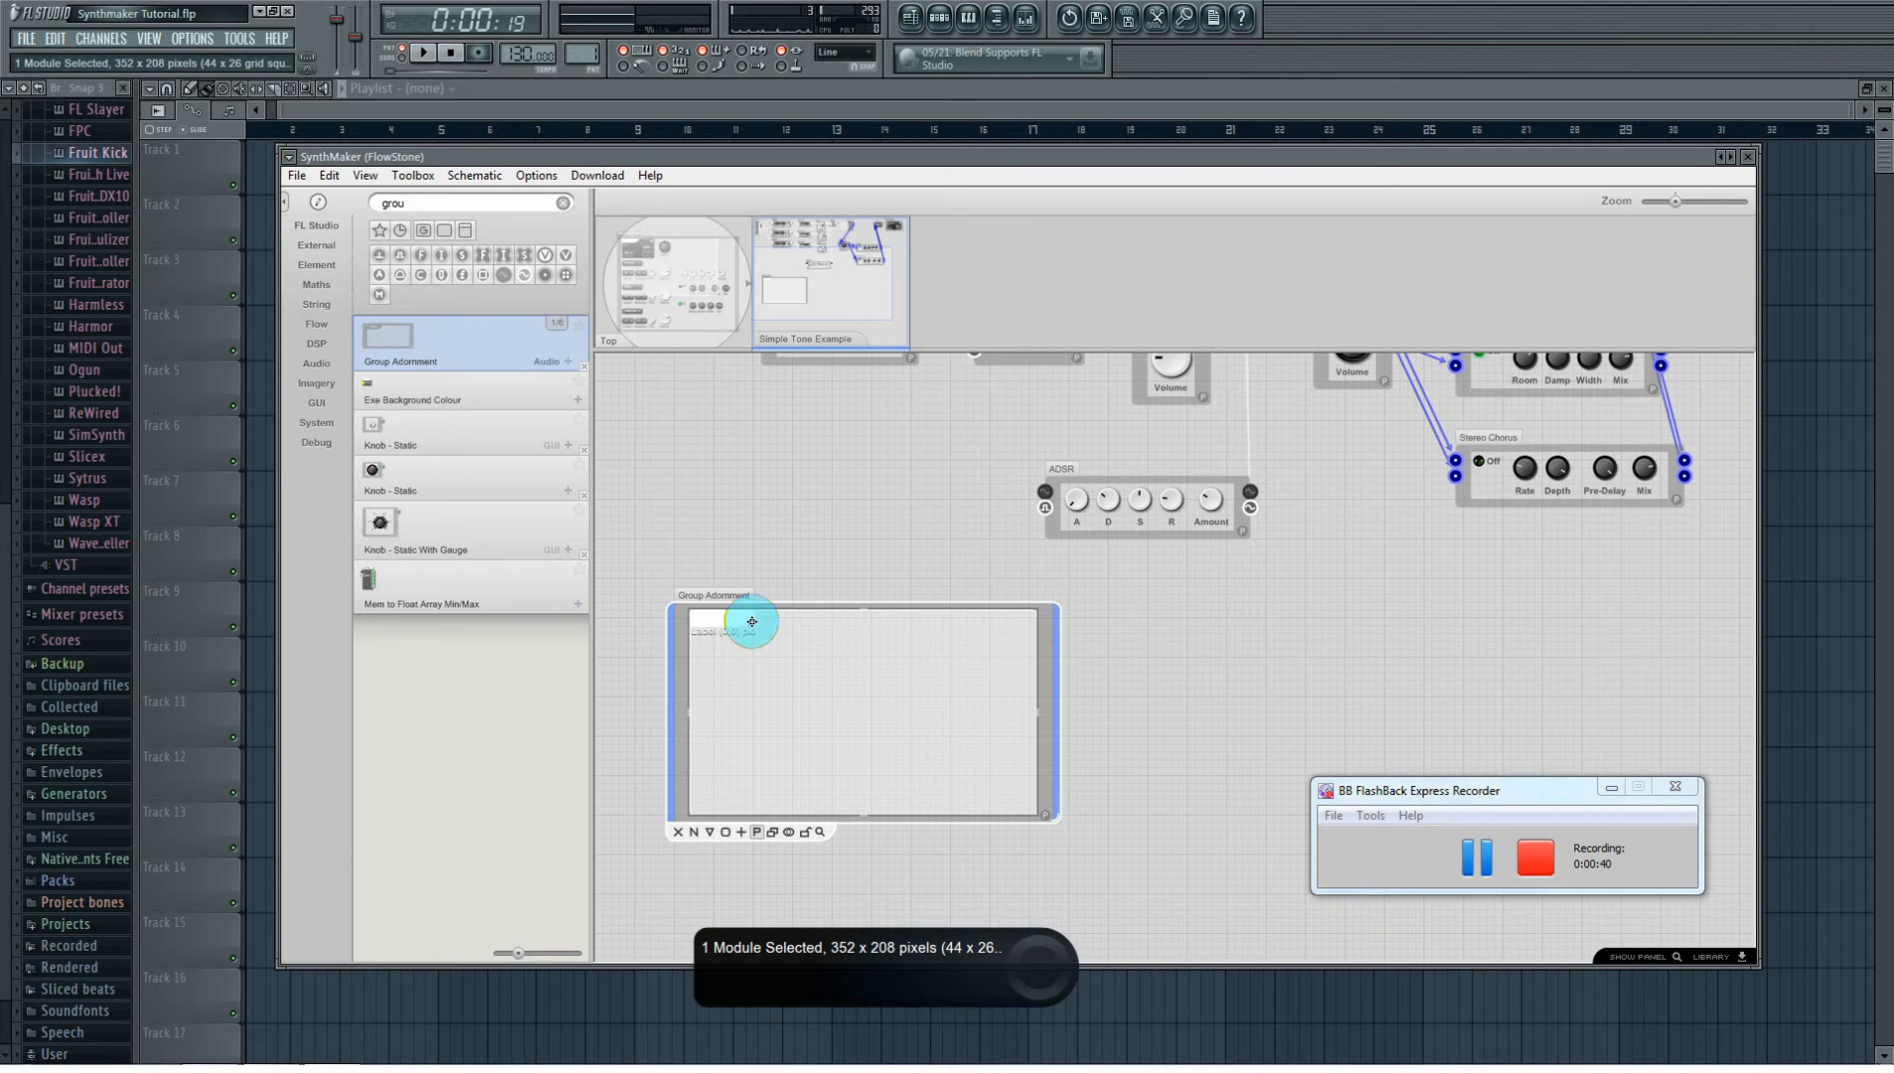
{"action": "left_click_drag", "start_coordinate": [751, 623], "coordinate": [1324, 1041]}
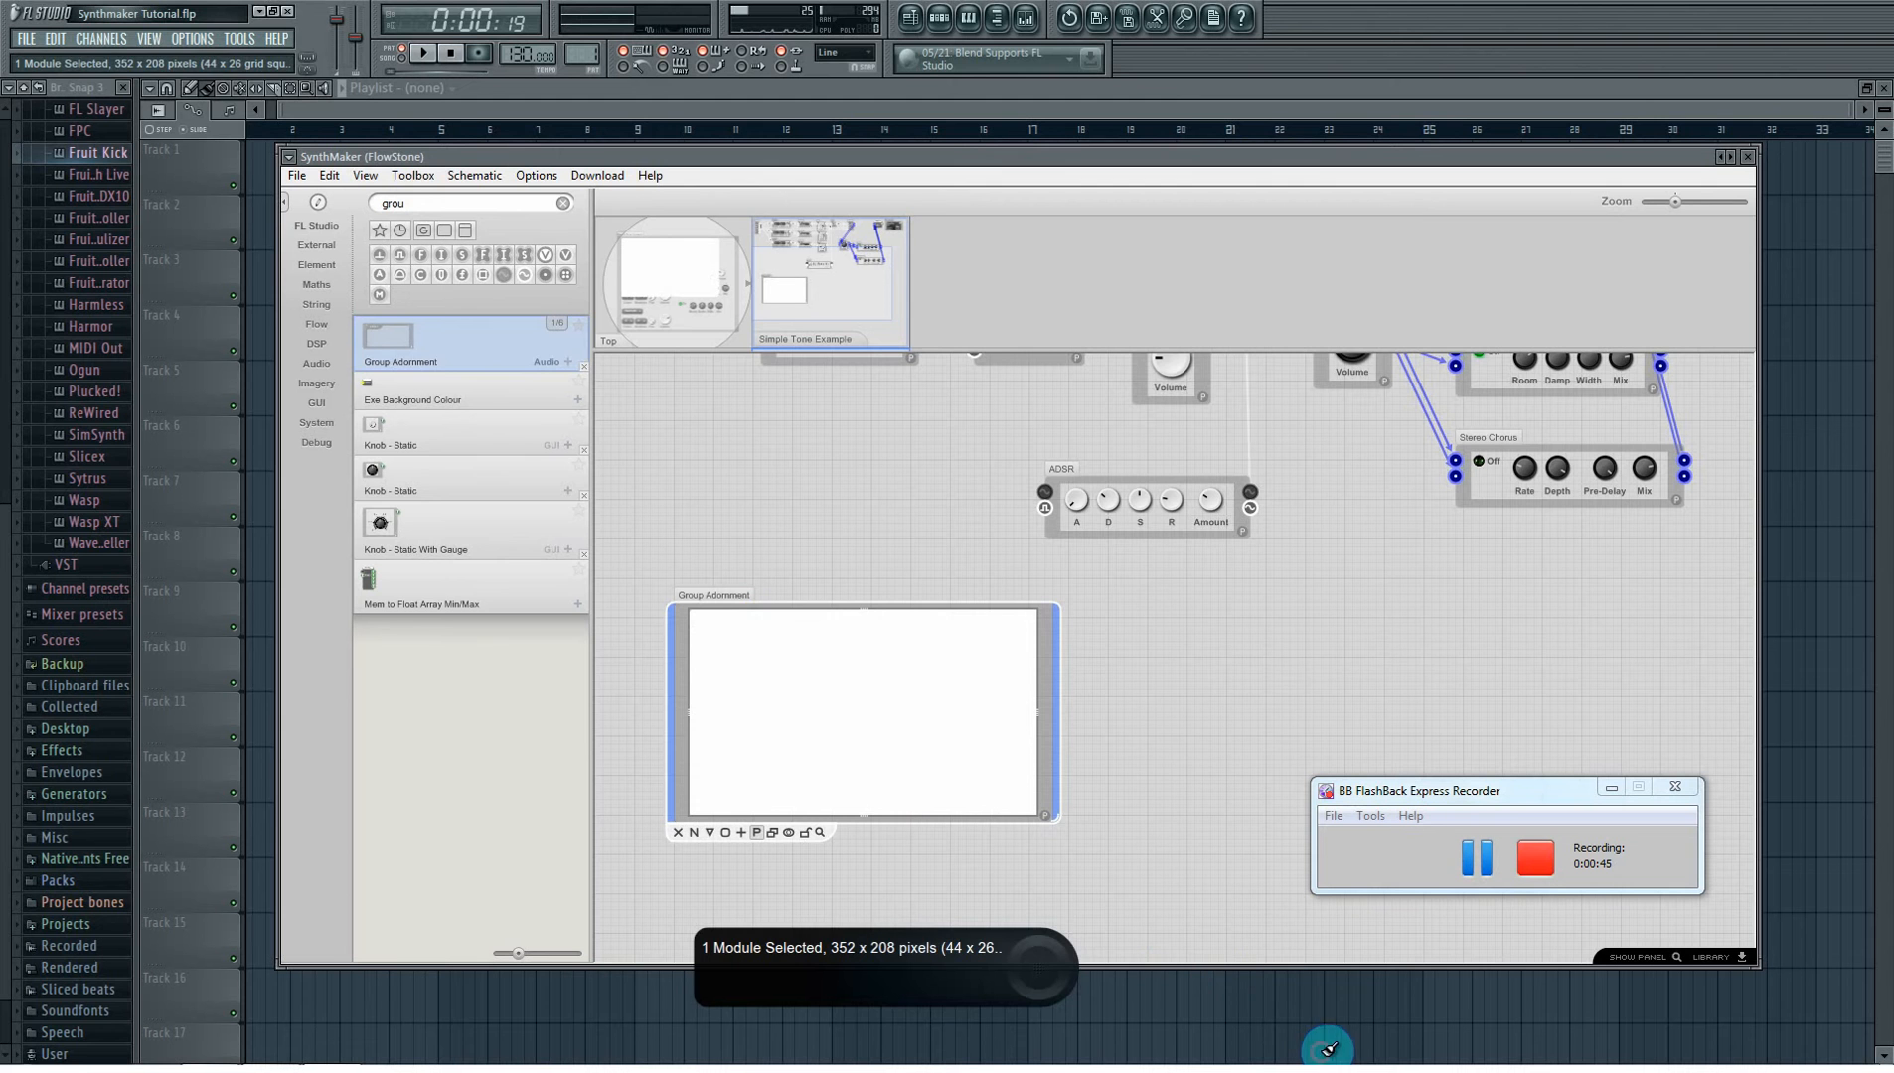
- In the top-level view, enlarge the white adornment to cover the whole Simple Tone Example panel and send it to the back
{"action": "left_click", "coordinate": [692, 303]}
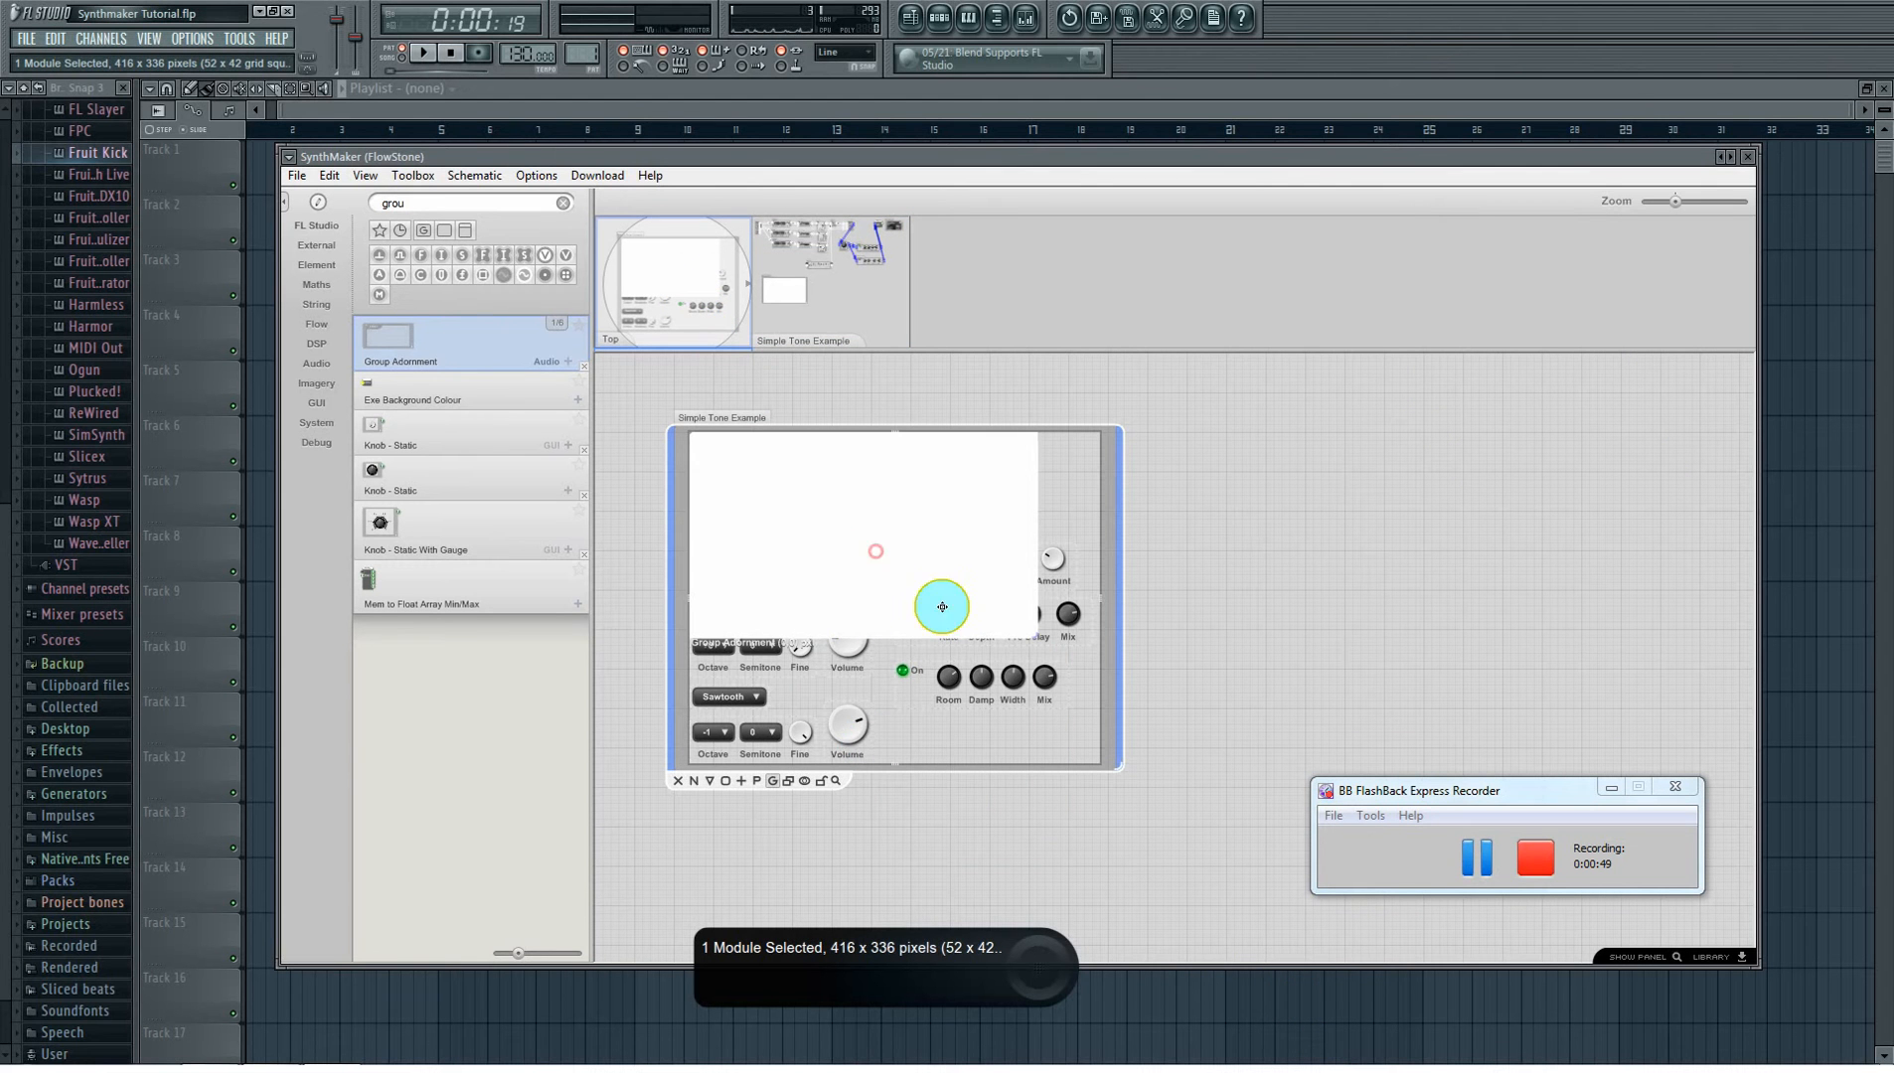
{"action": "left_click_drag", "start_coordinate": [1037, 635], "coordinate": [1103, 767]}
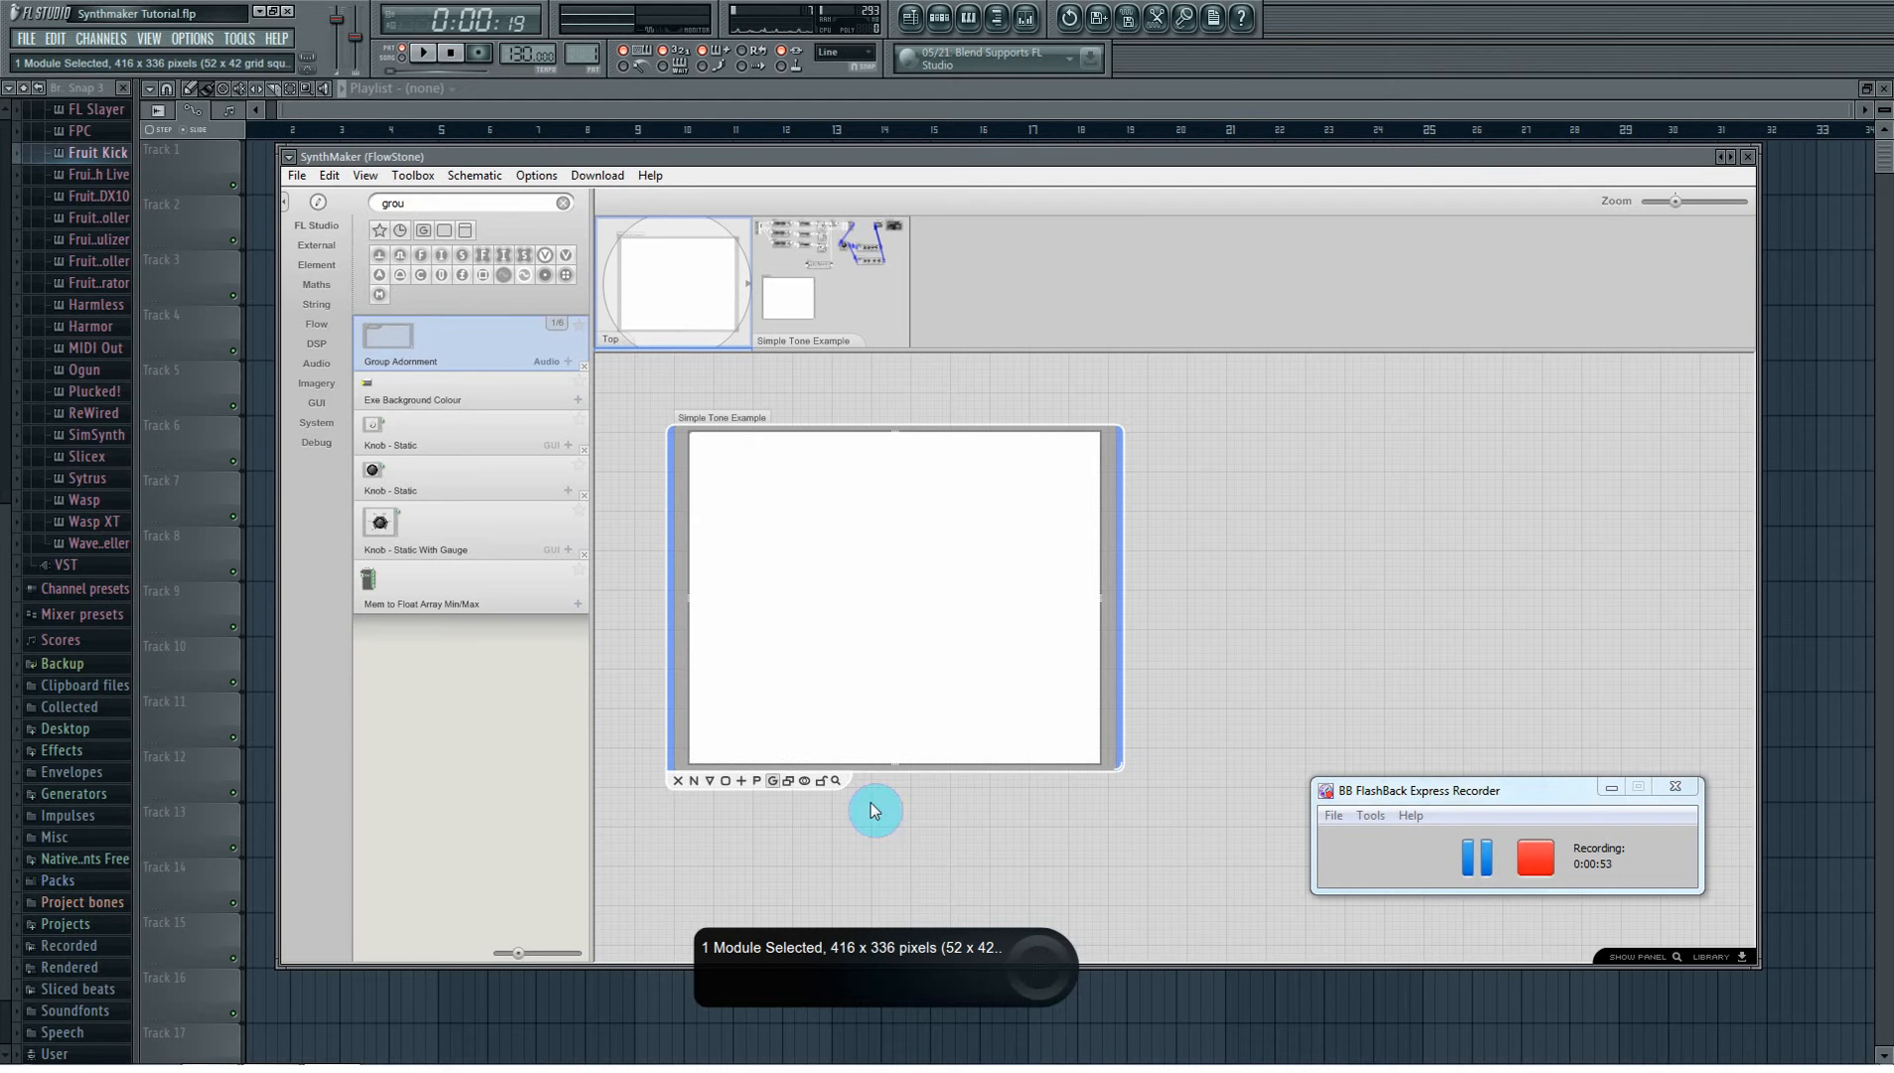
{"action": "right_click", "coordinate": [901, 585]}
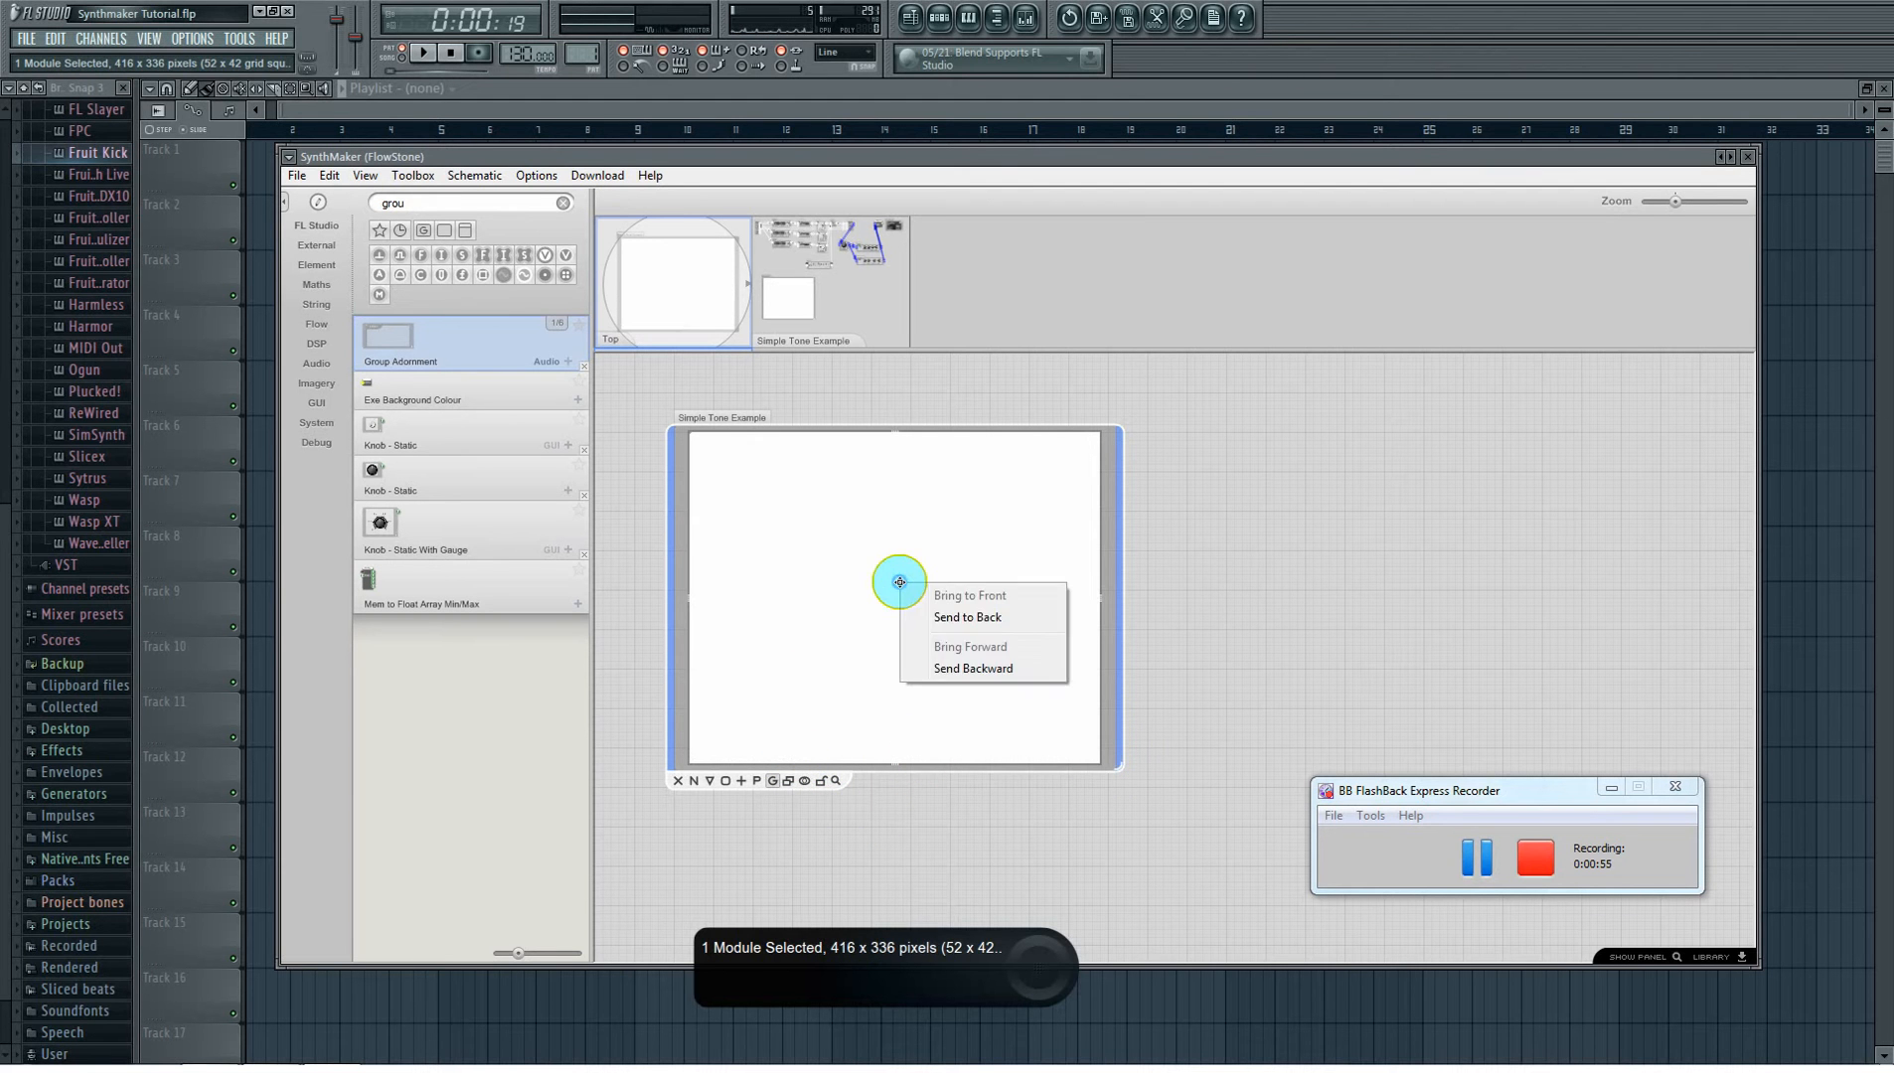
{"action": "left_click", "coordinate": [969, 617]}
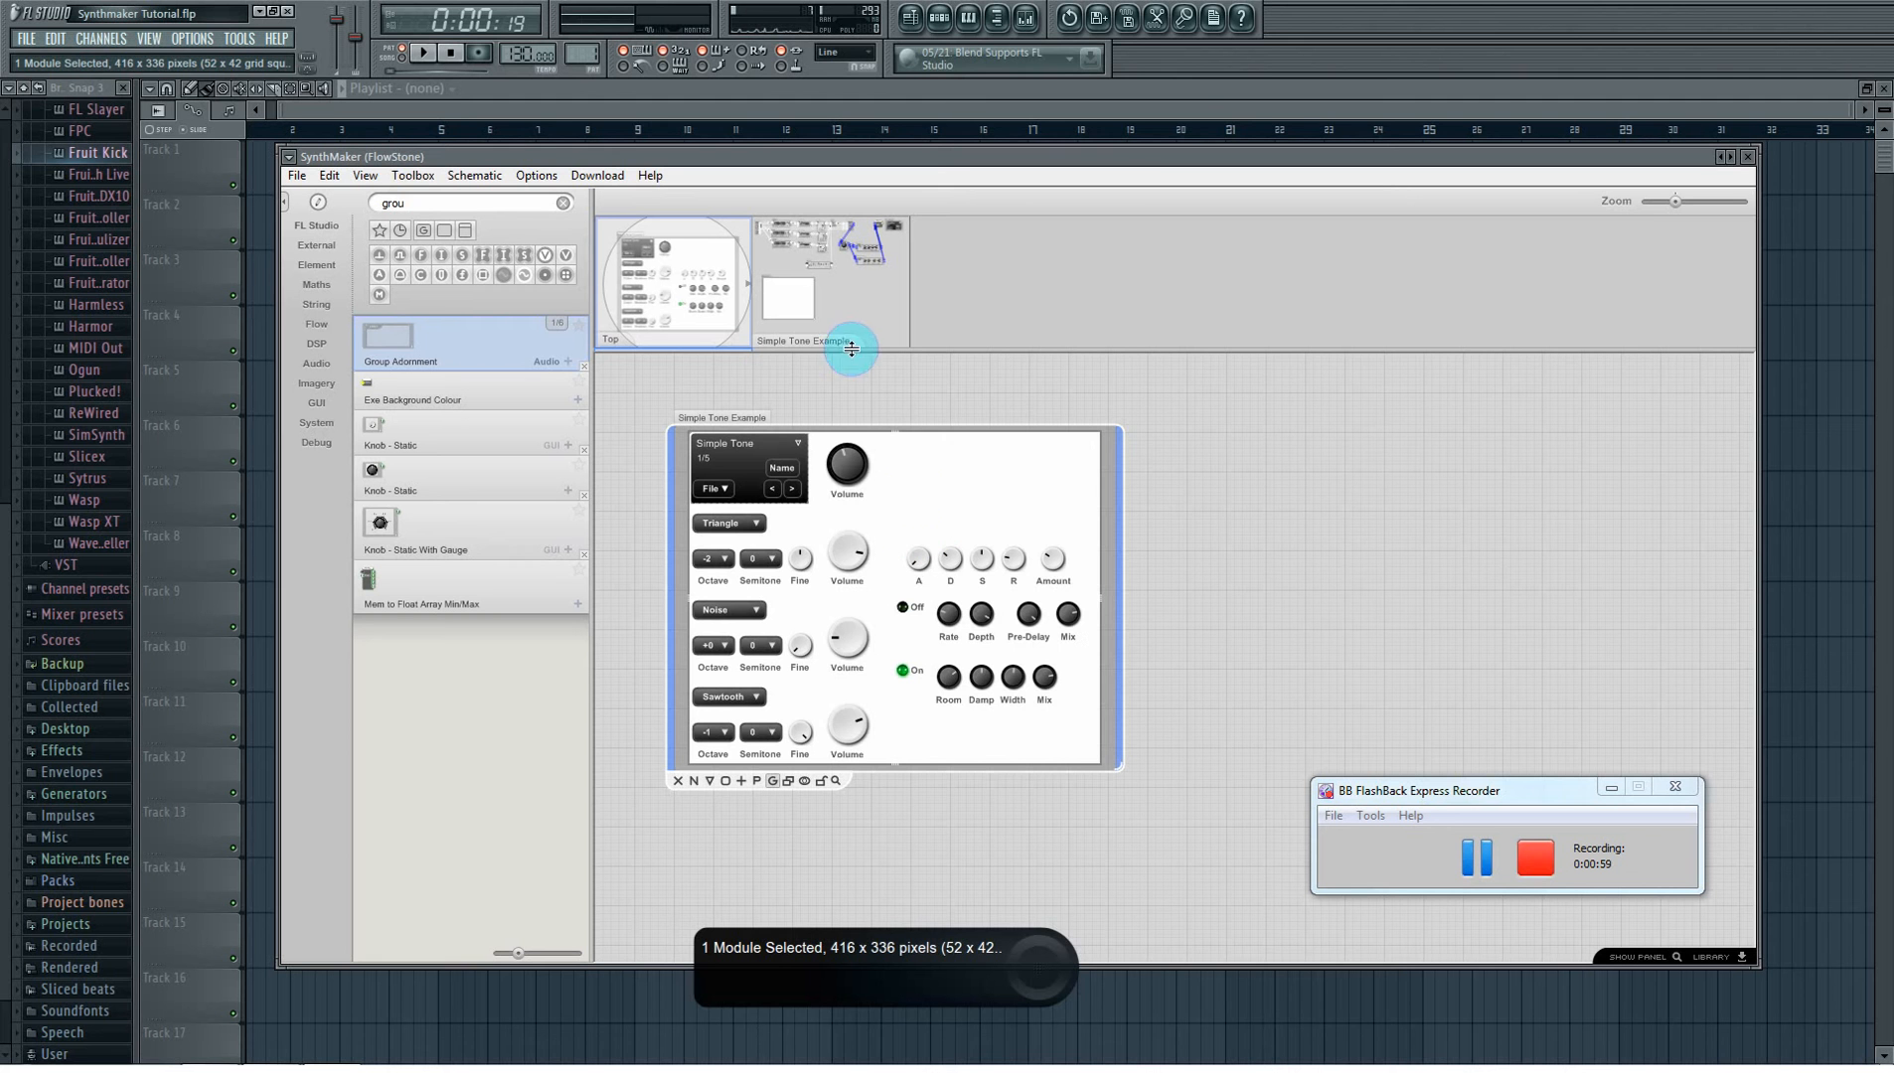
{"action": "left_click", "coordinate": [840, 294]}
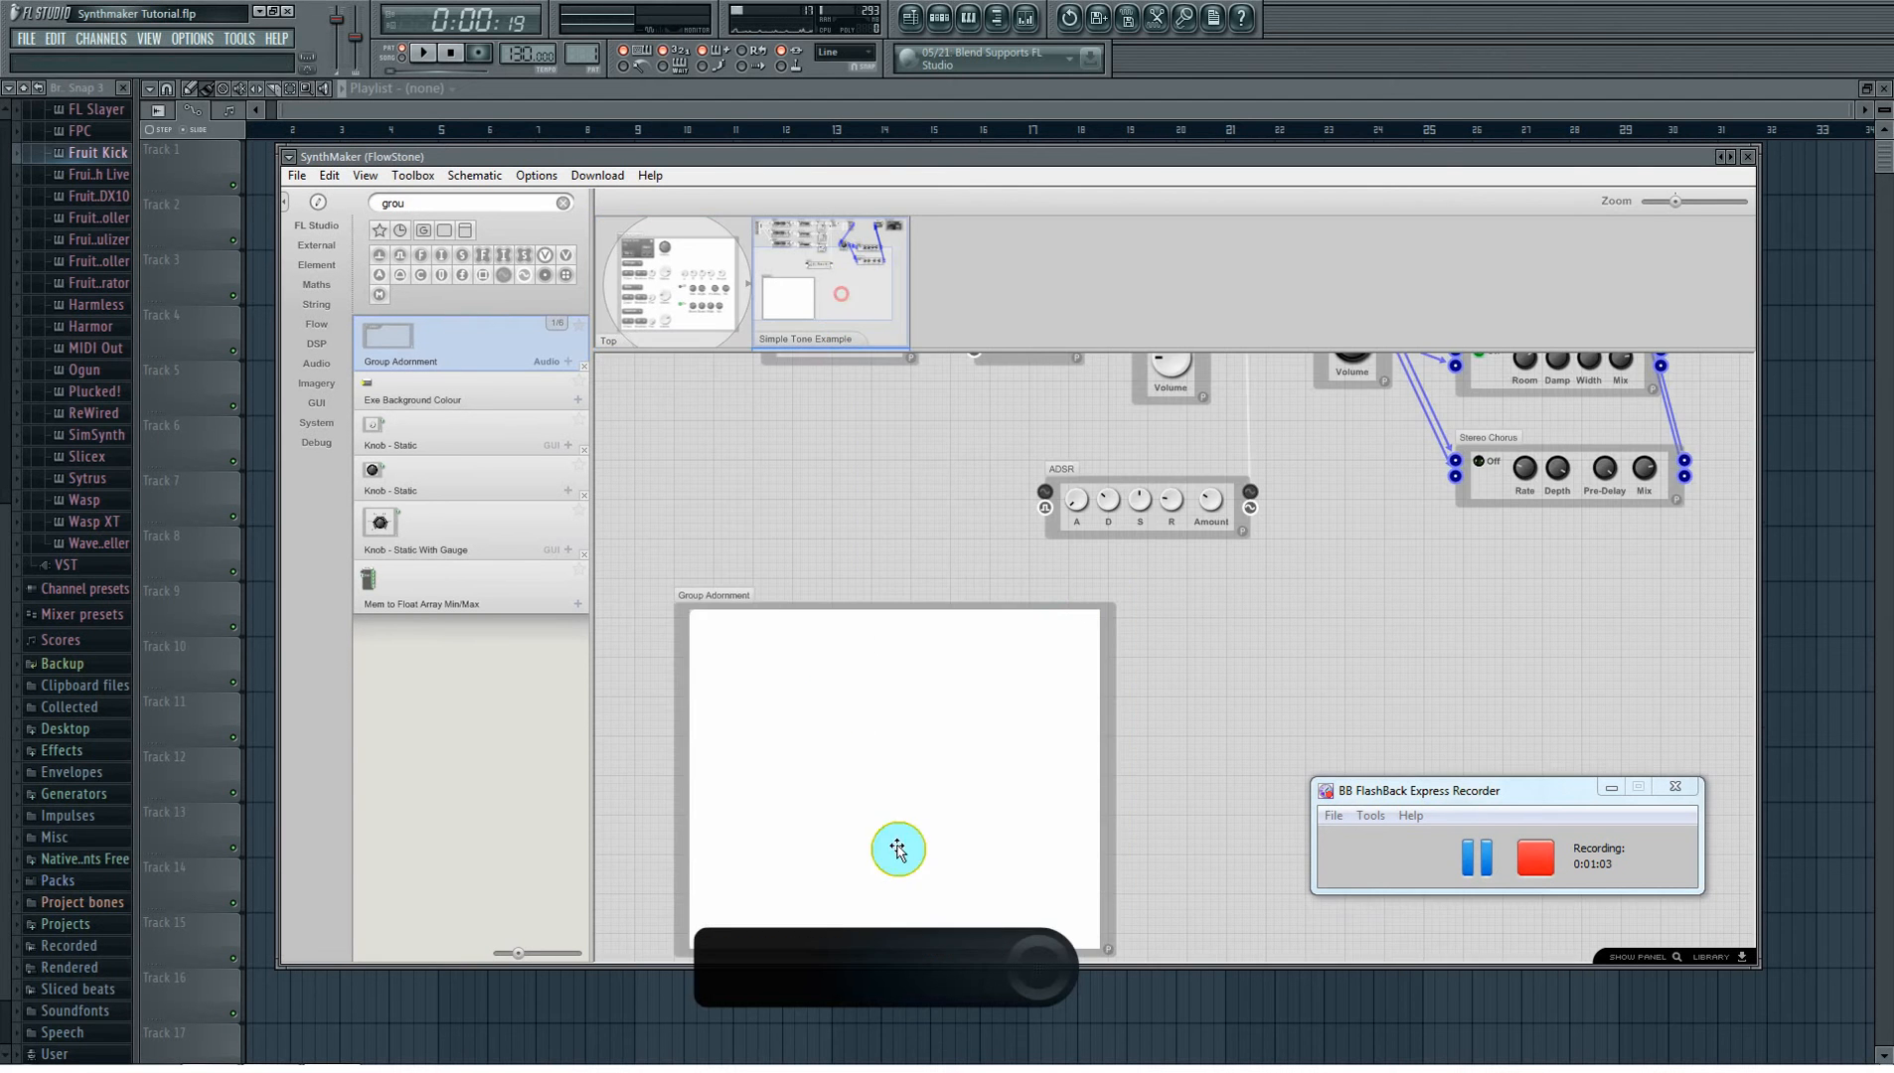
{"action": "left_click", "coordinate": [693, 308]}
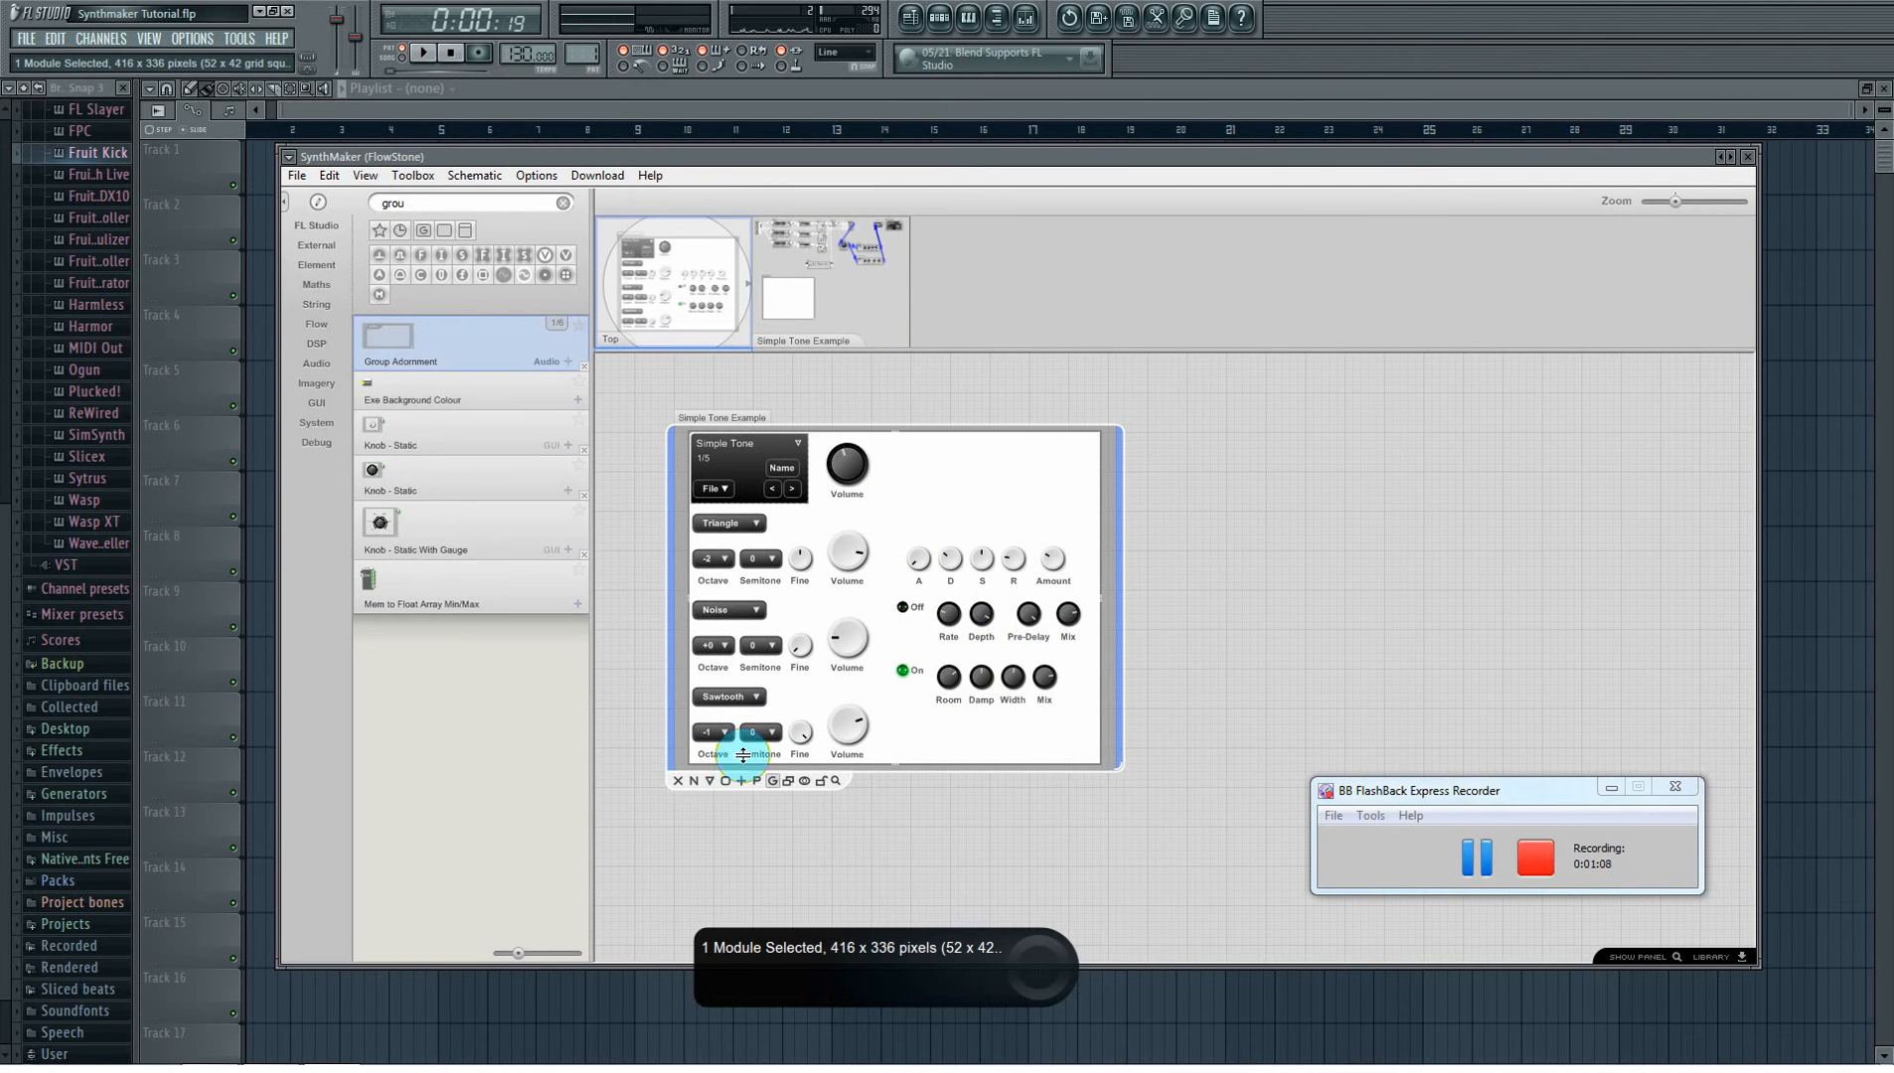
{"action": "left_click", "coordinate": [855, 304]}
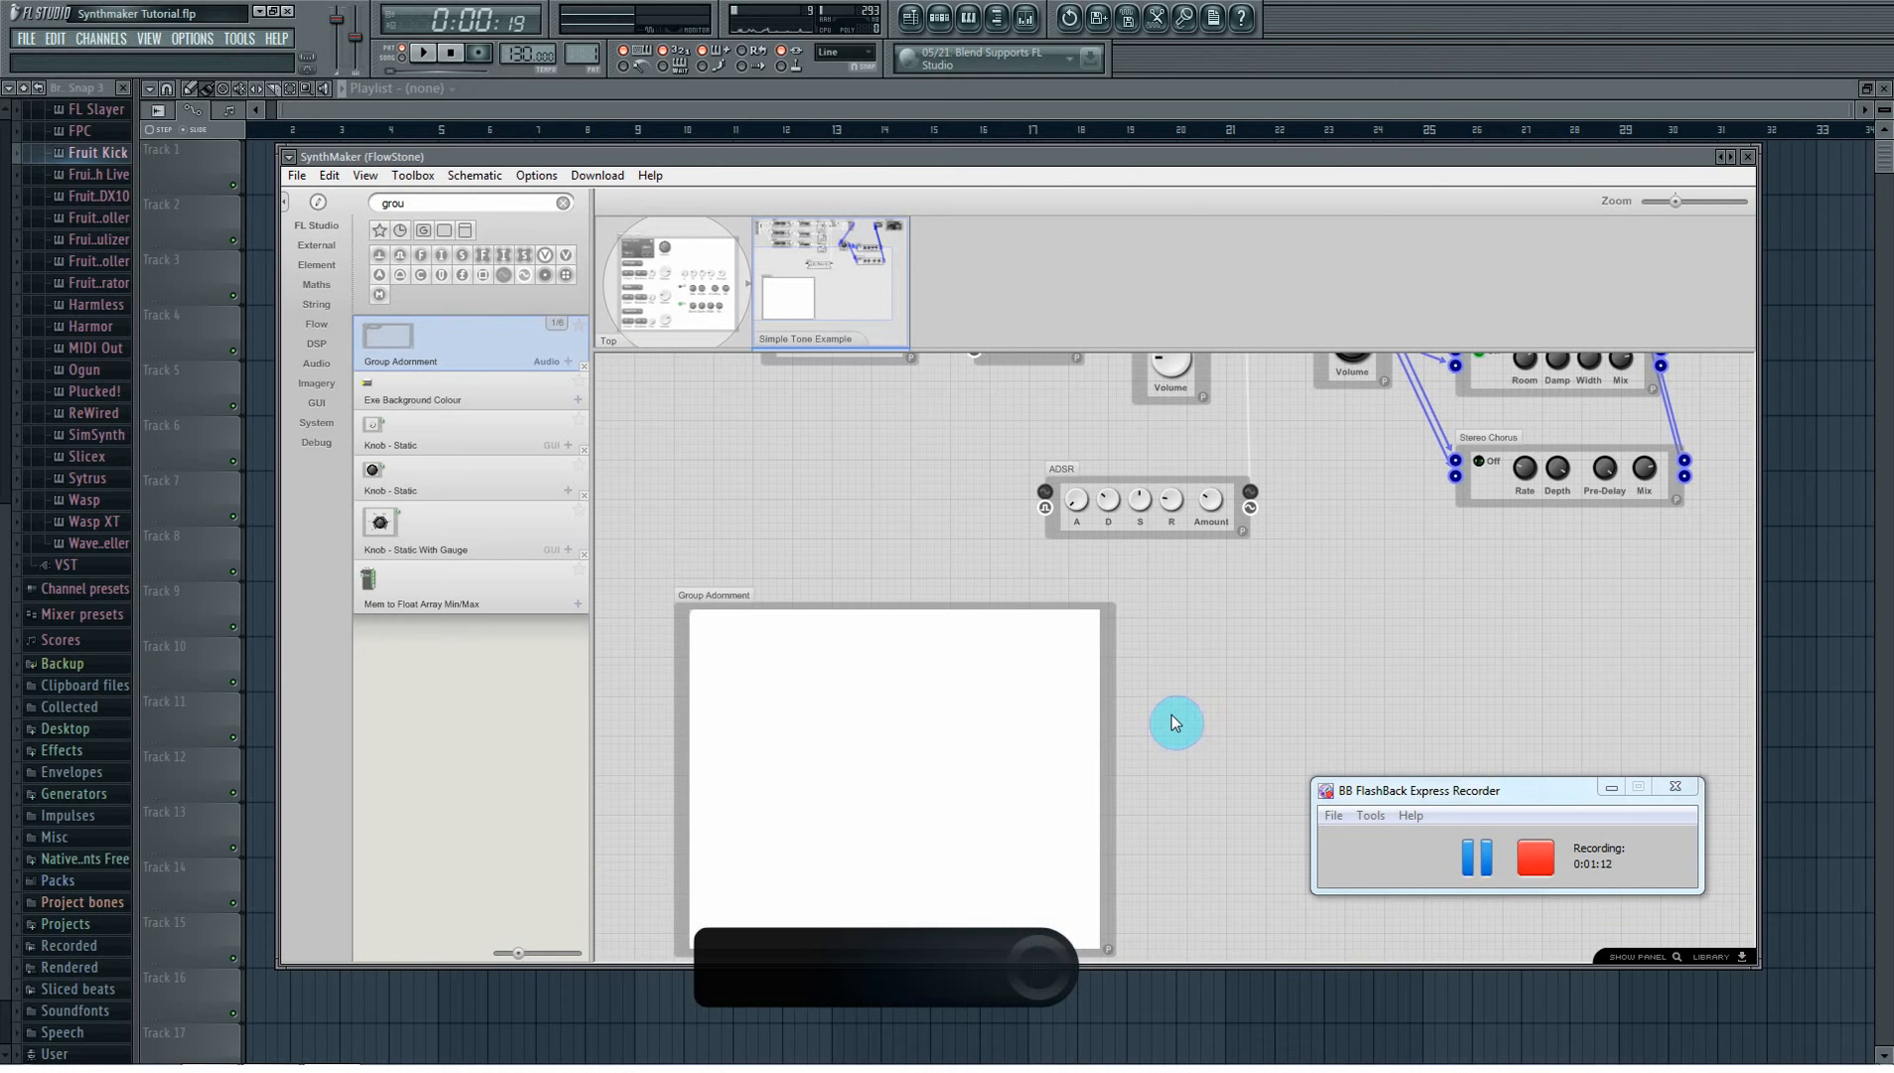
- Move the white Group Adornment slightly down and to the left within the Simple Tone Example schematic
{"action": "scroll", "coordinate": [1178, 728], "scroll_direction": "down", "scroll_amount": 1}
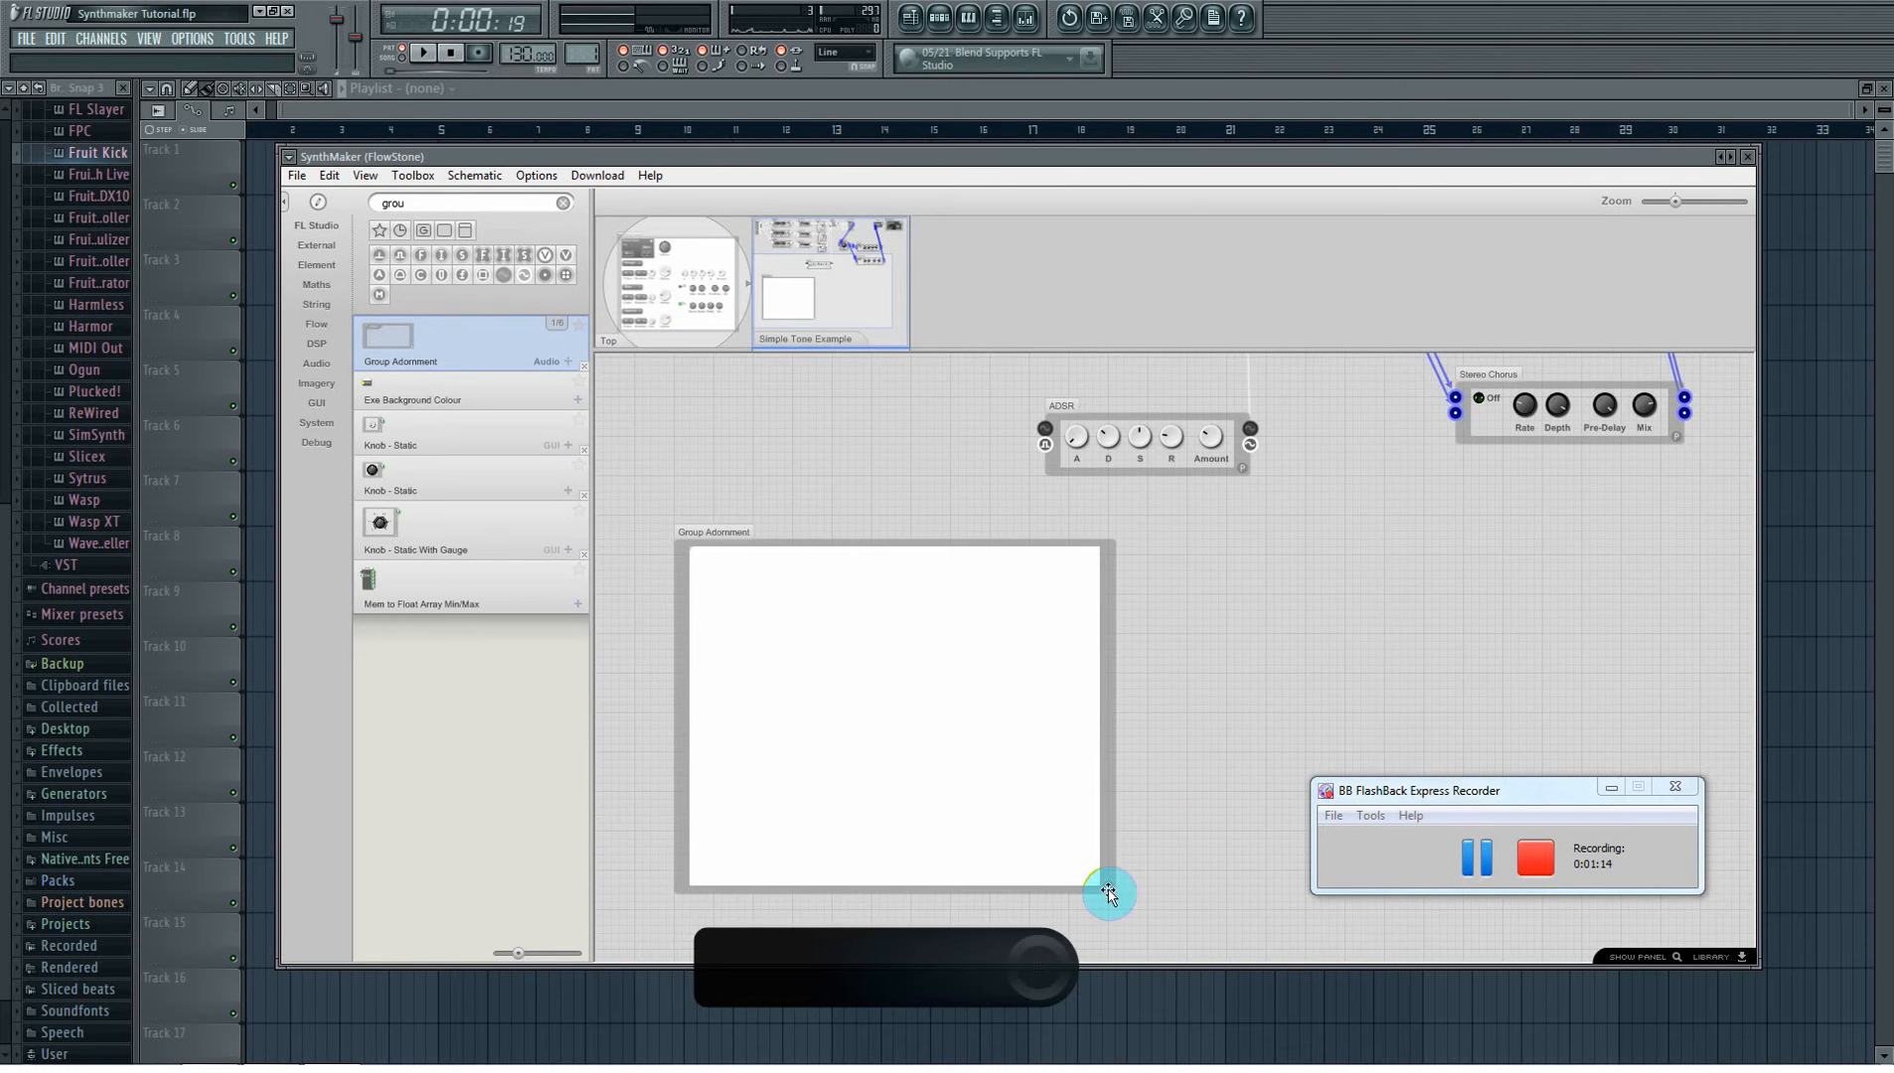
{"action": "left_click", "coordinate": [1053, 811]}
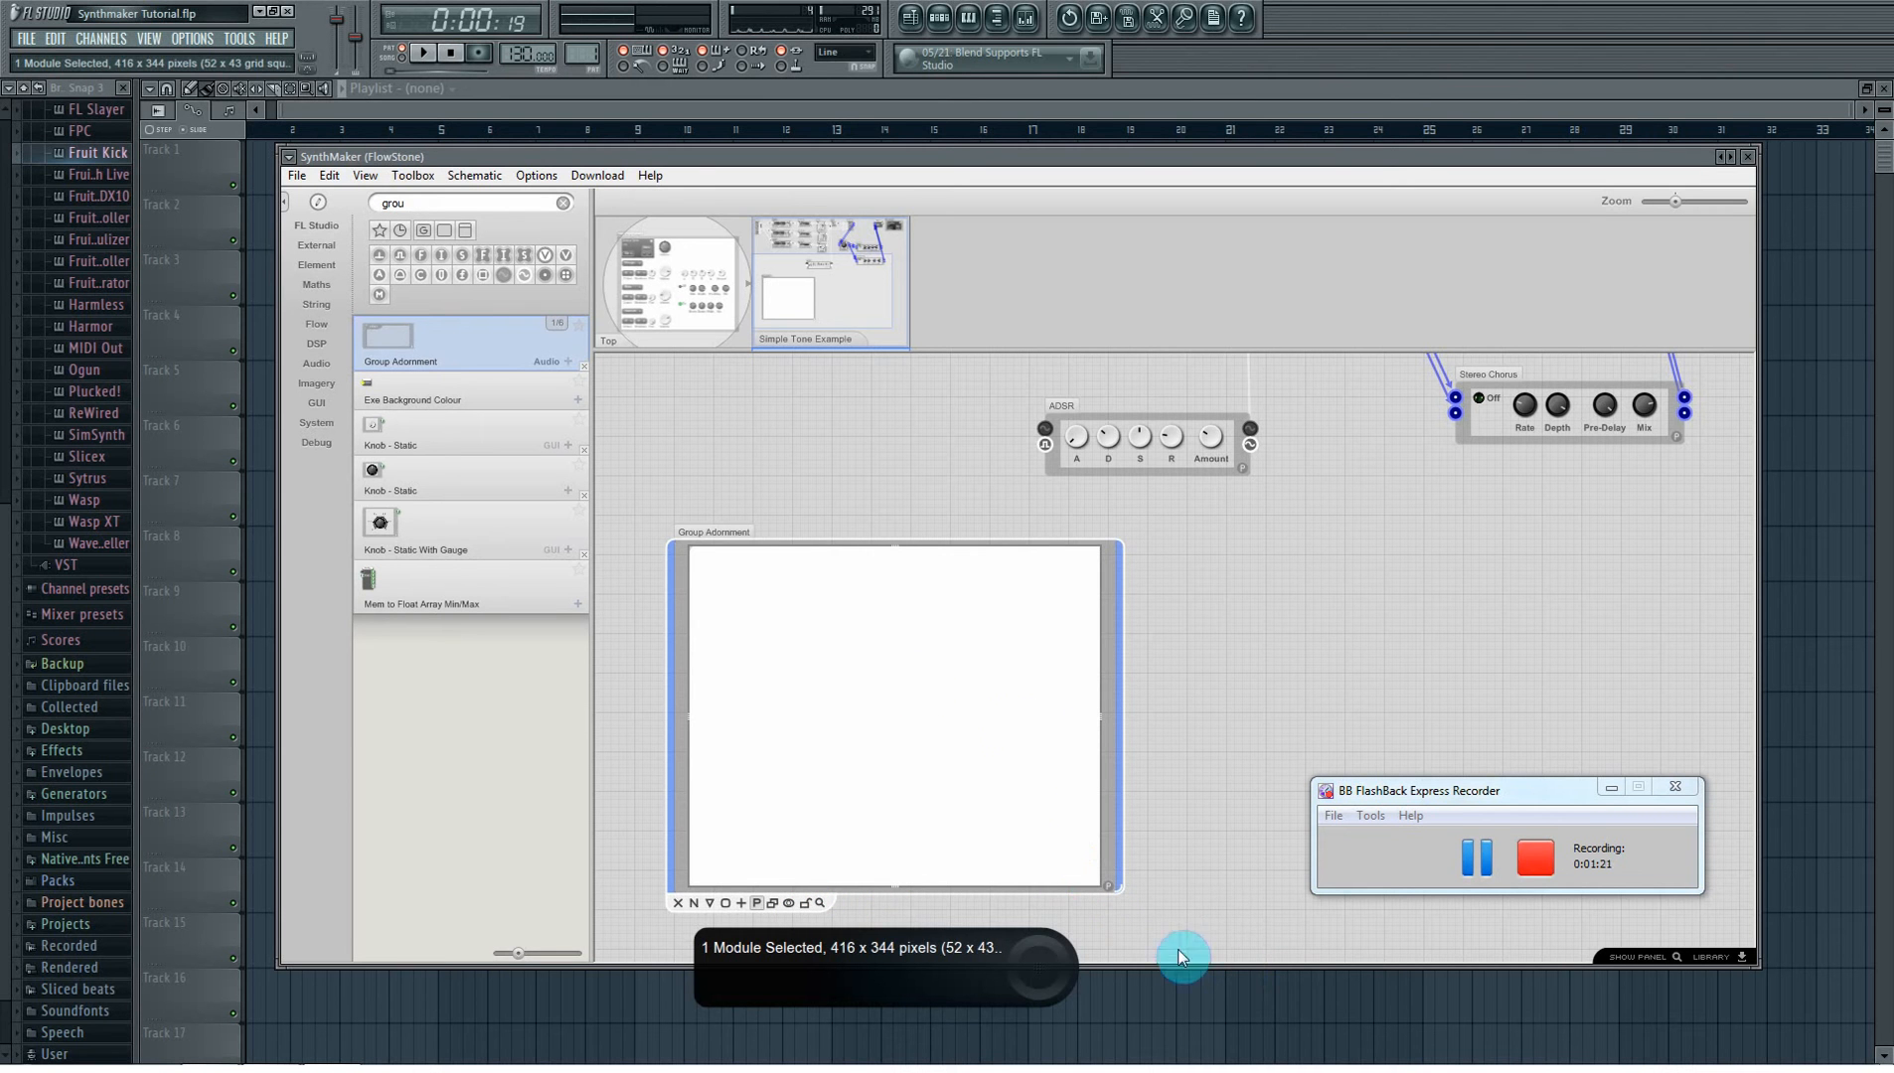
{"action": "left_click", "coordinate": [717, 273]}
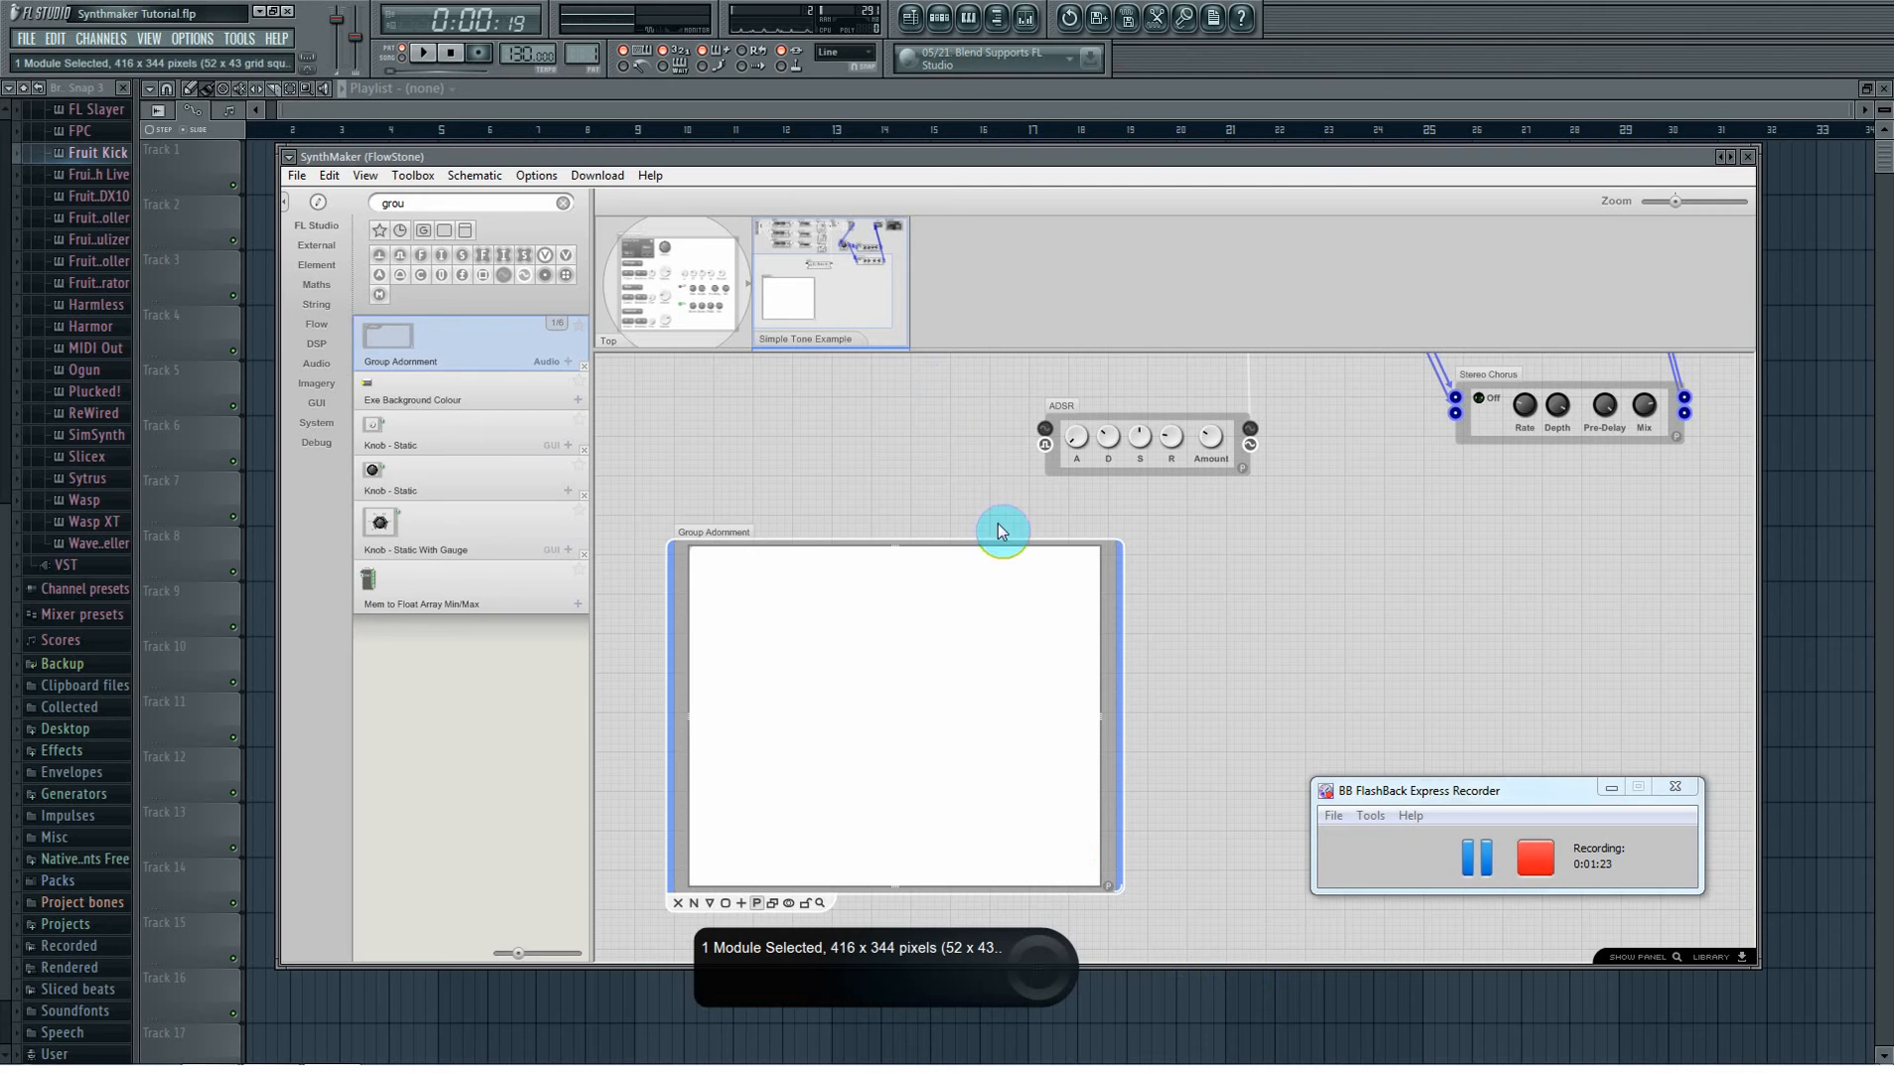
{"action": "left_click", "coordinate": [920, 469]}
{"action": "left_click_drag", "start_coordinate": [985, 544], "coordinate": [961, 560]}
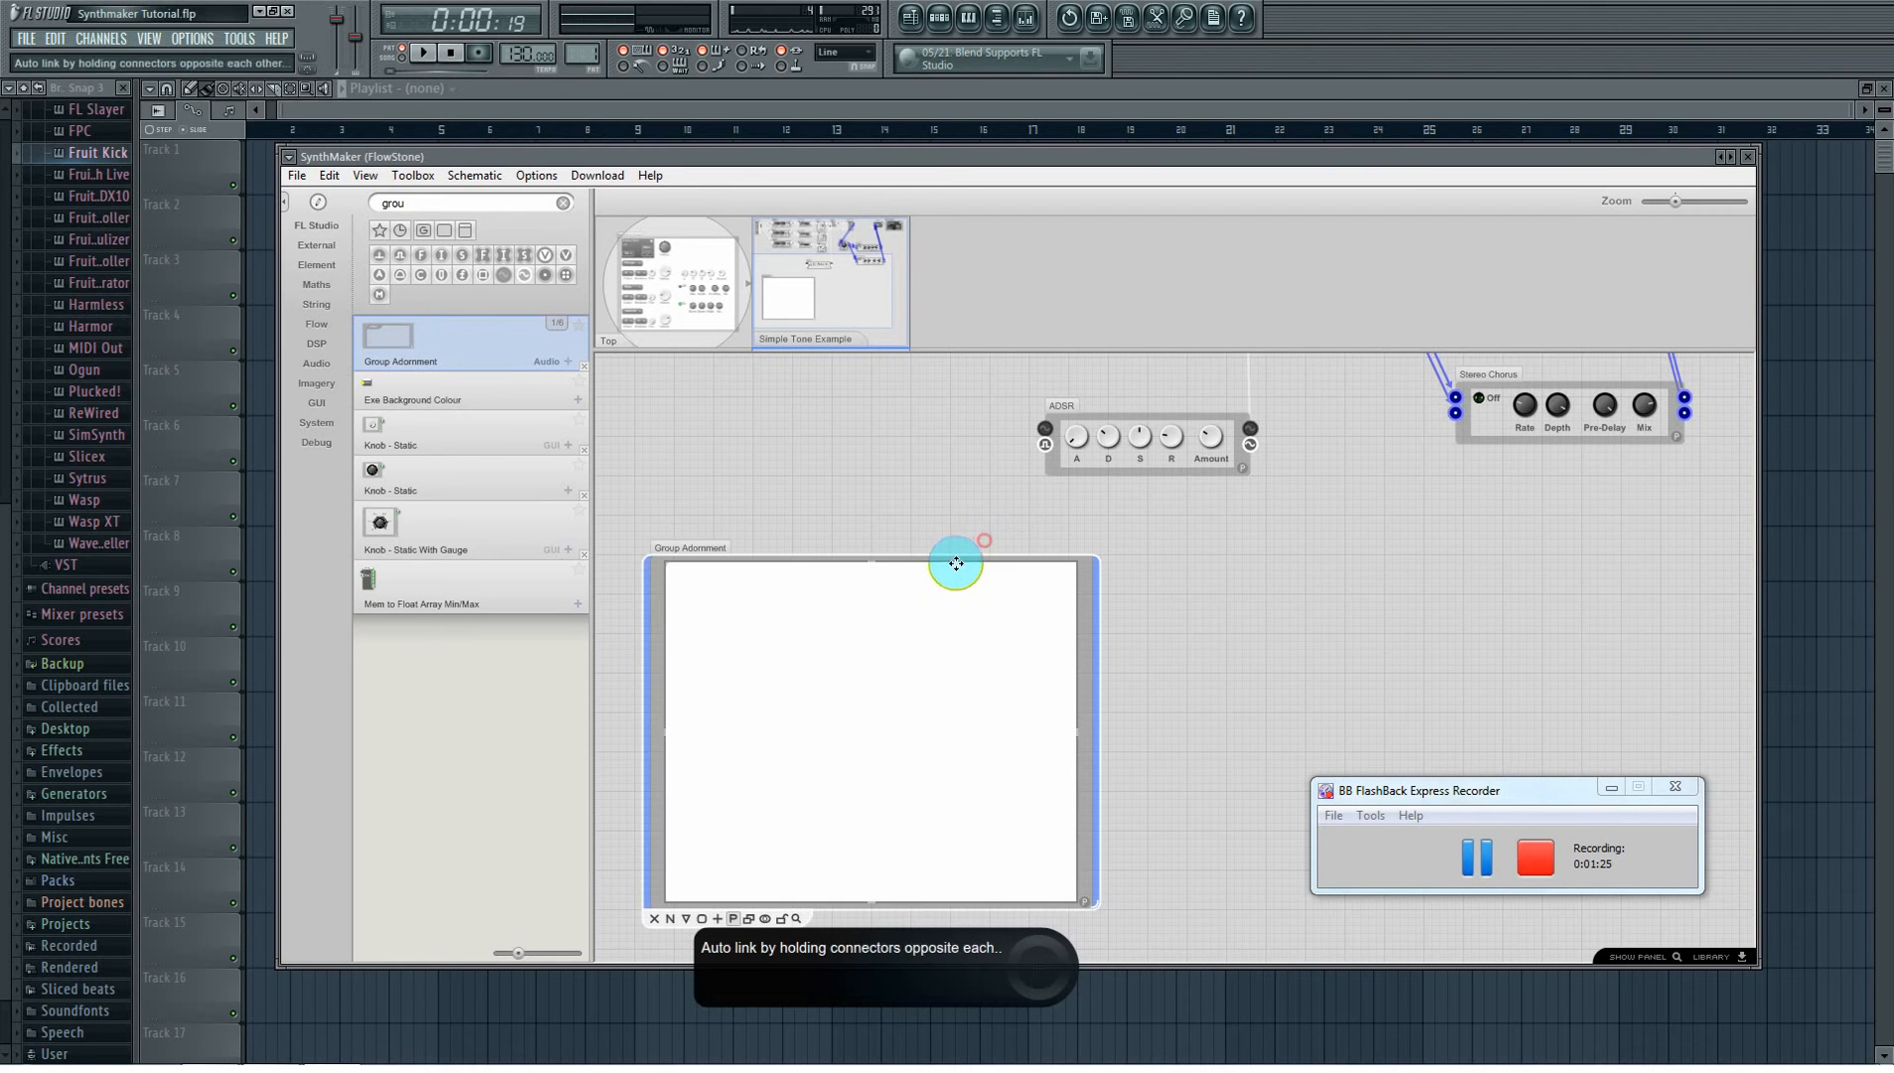
- Add a second Group Adornment beside the white one and set its outline colour to cyan
{"action": "left_click_drag", "start_coordinate": [1161, 597], "coordinate": [1268, 631]}
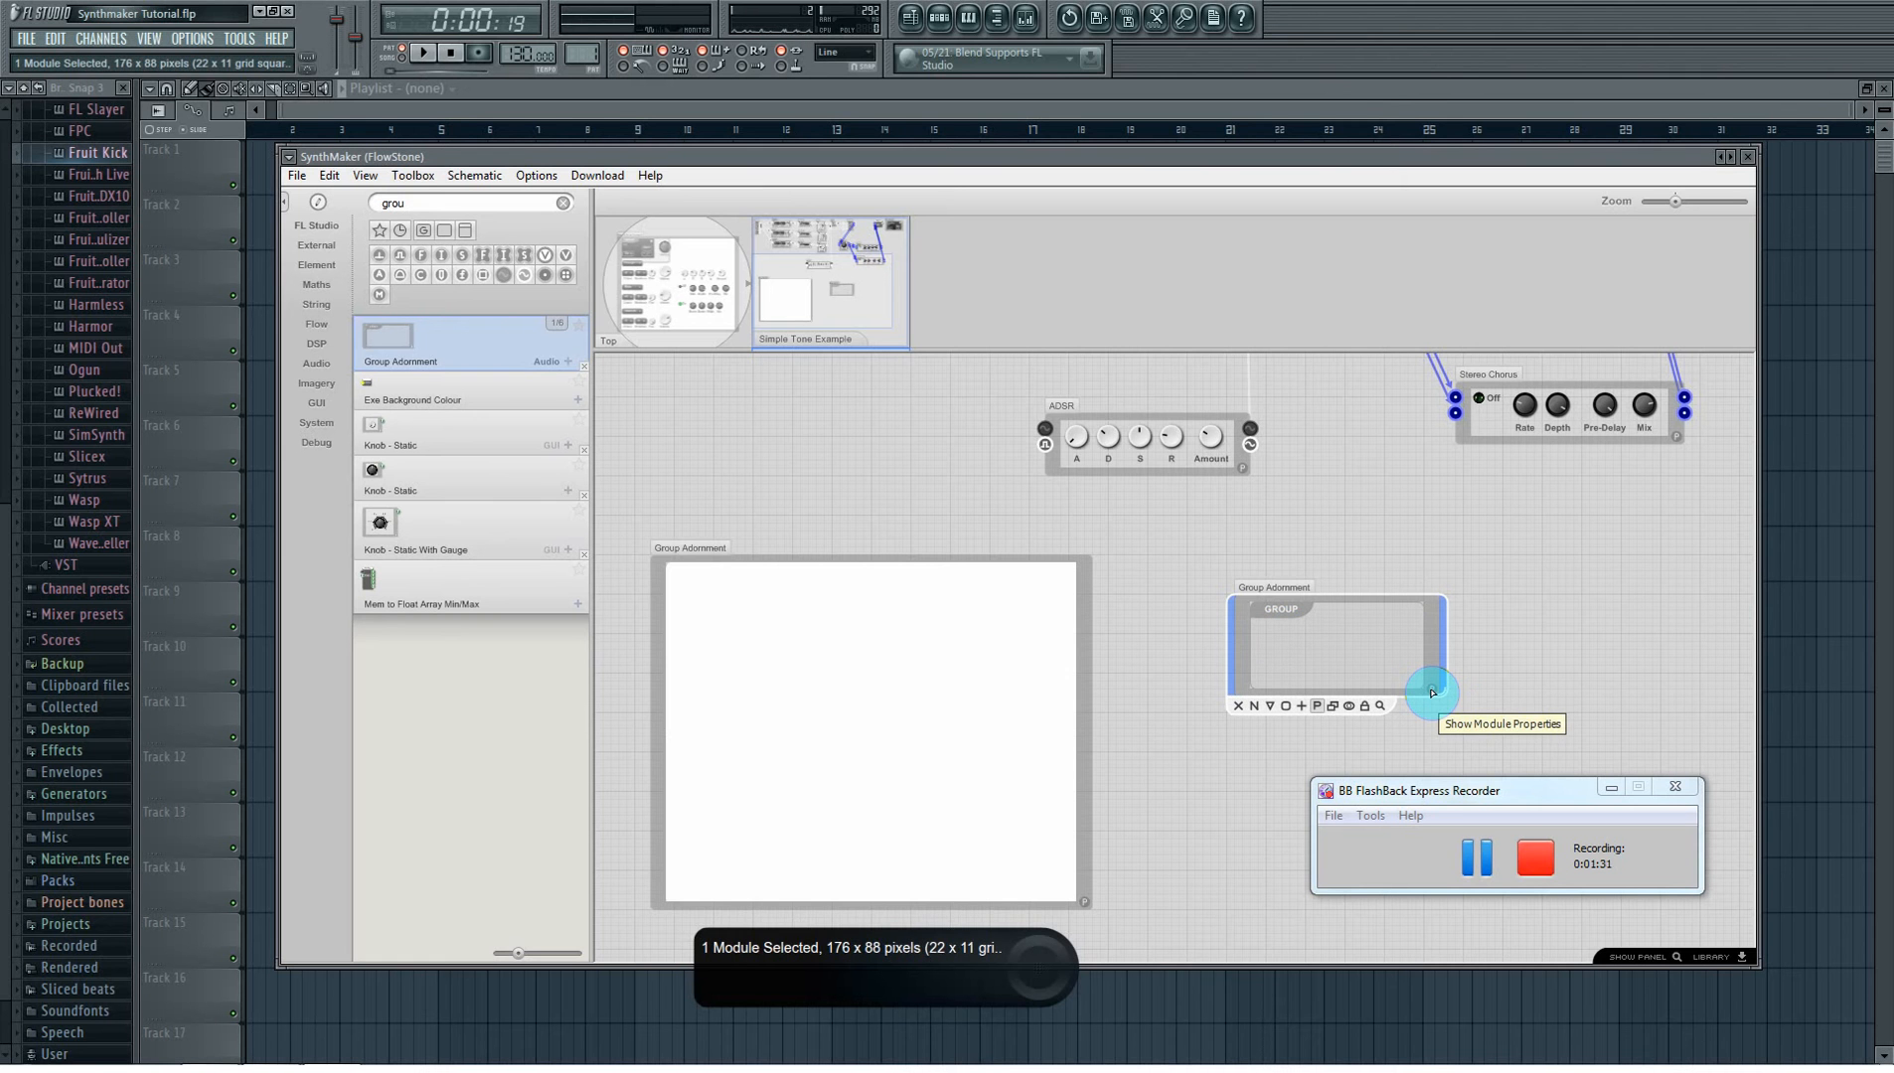
{"action": "left_click", "coordinate": [1432, 693]}
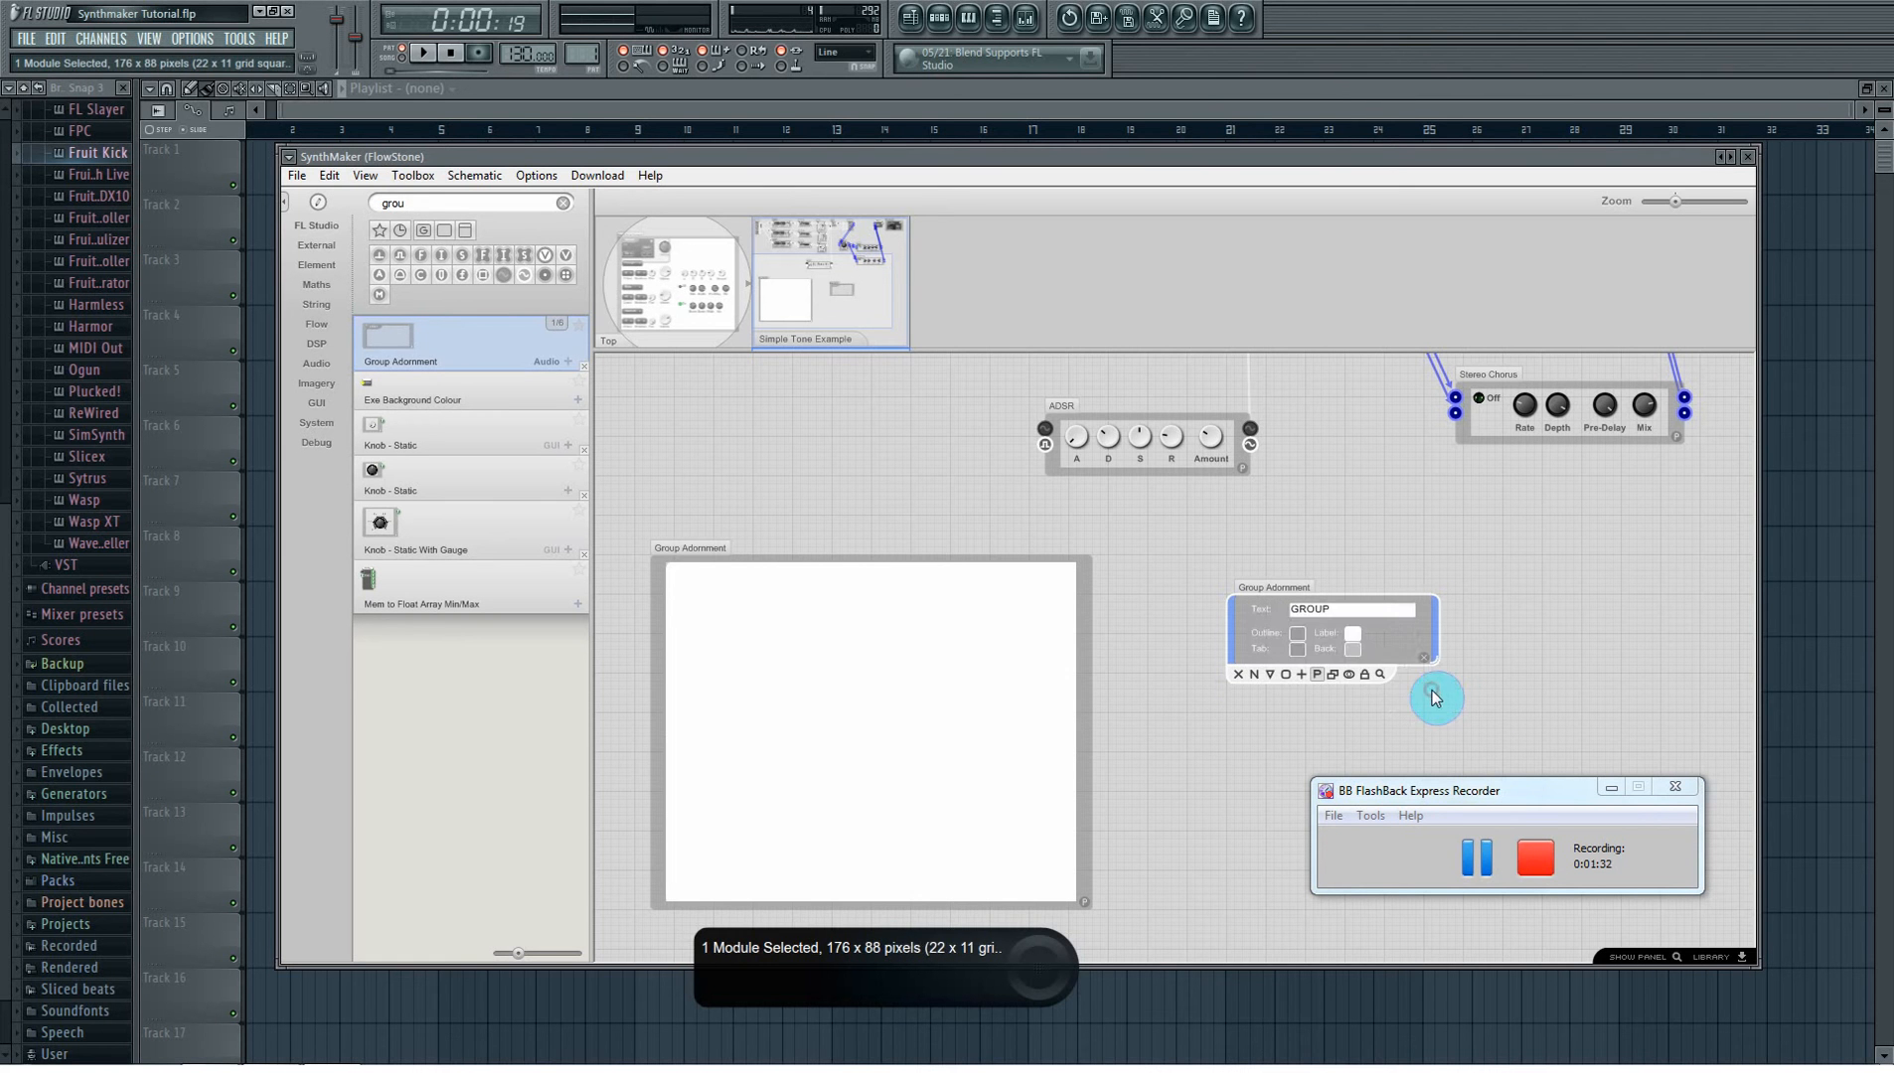
{"action": "left_click", "coordinate": [1298, 634]}
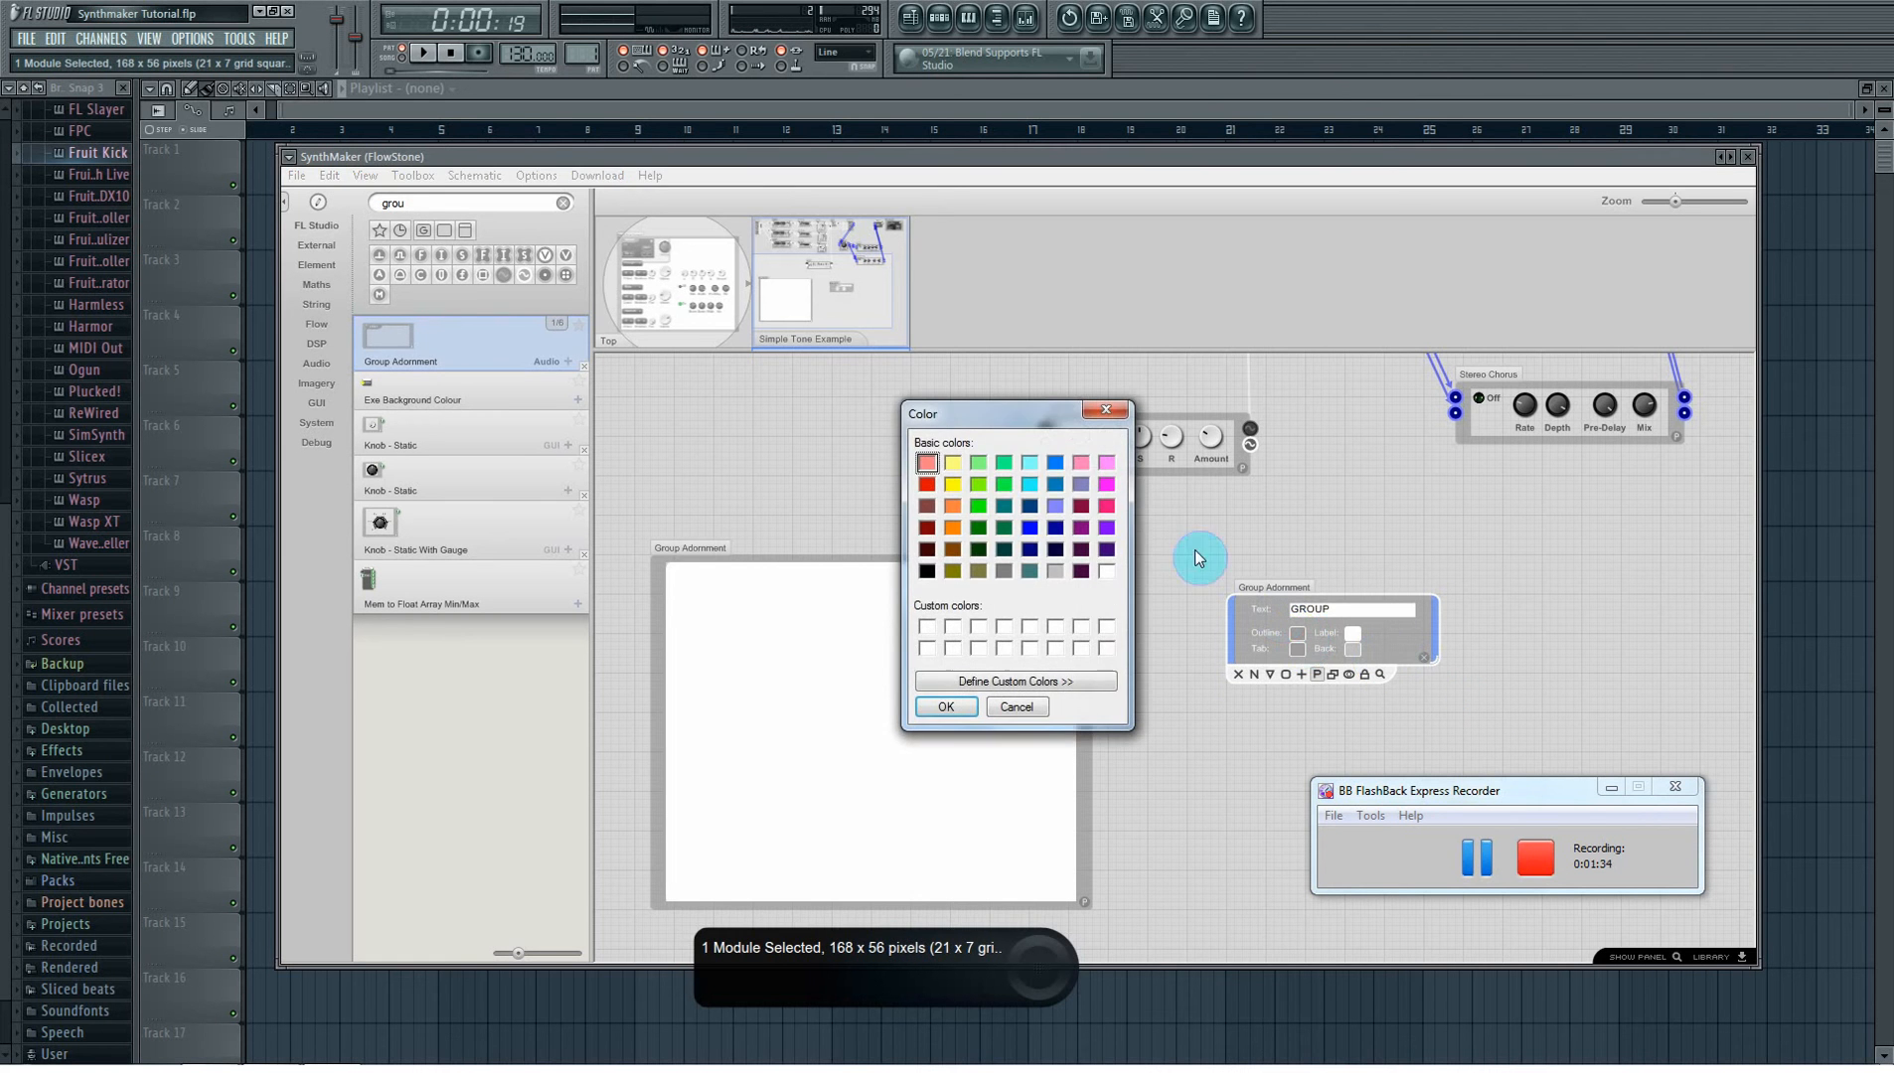
{"action": "left_click", "coordinate": [1027, 487]}
{"action": "left_click", "coordinate": [969, 705]}
- Set the second adornment's tab, label and back colours to the same cyan and close its properties
{"action": "left_click", "coordinate": [1297, 648]}
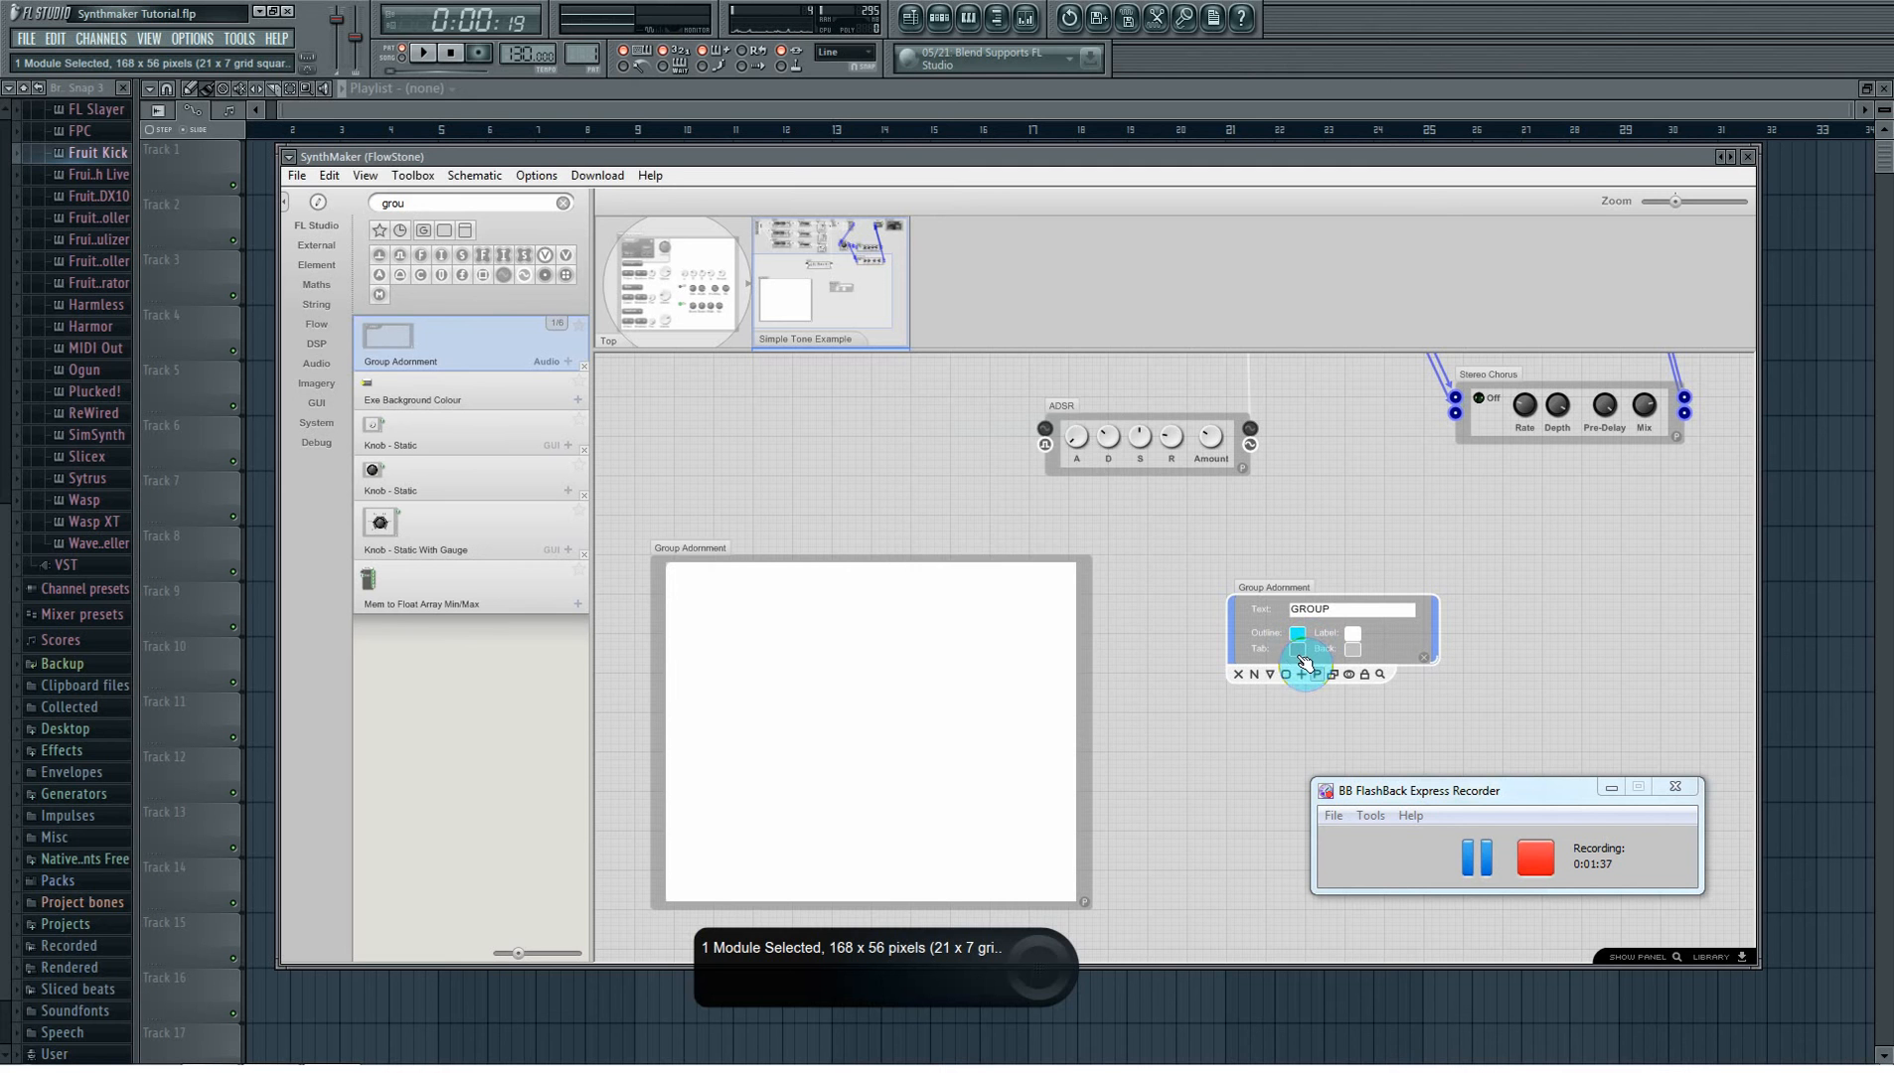
{"action": "left_click", "coordinate": [946, 706]}
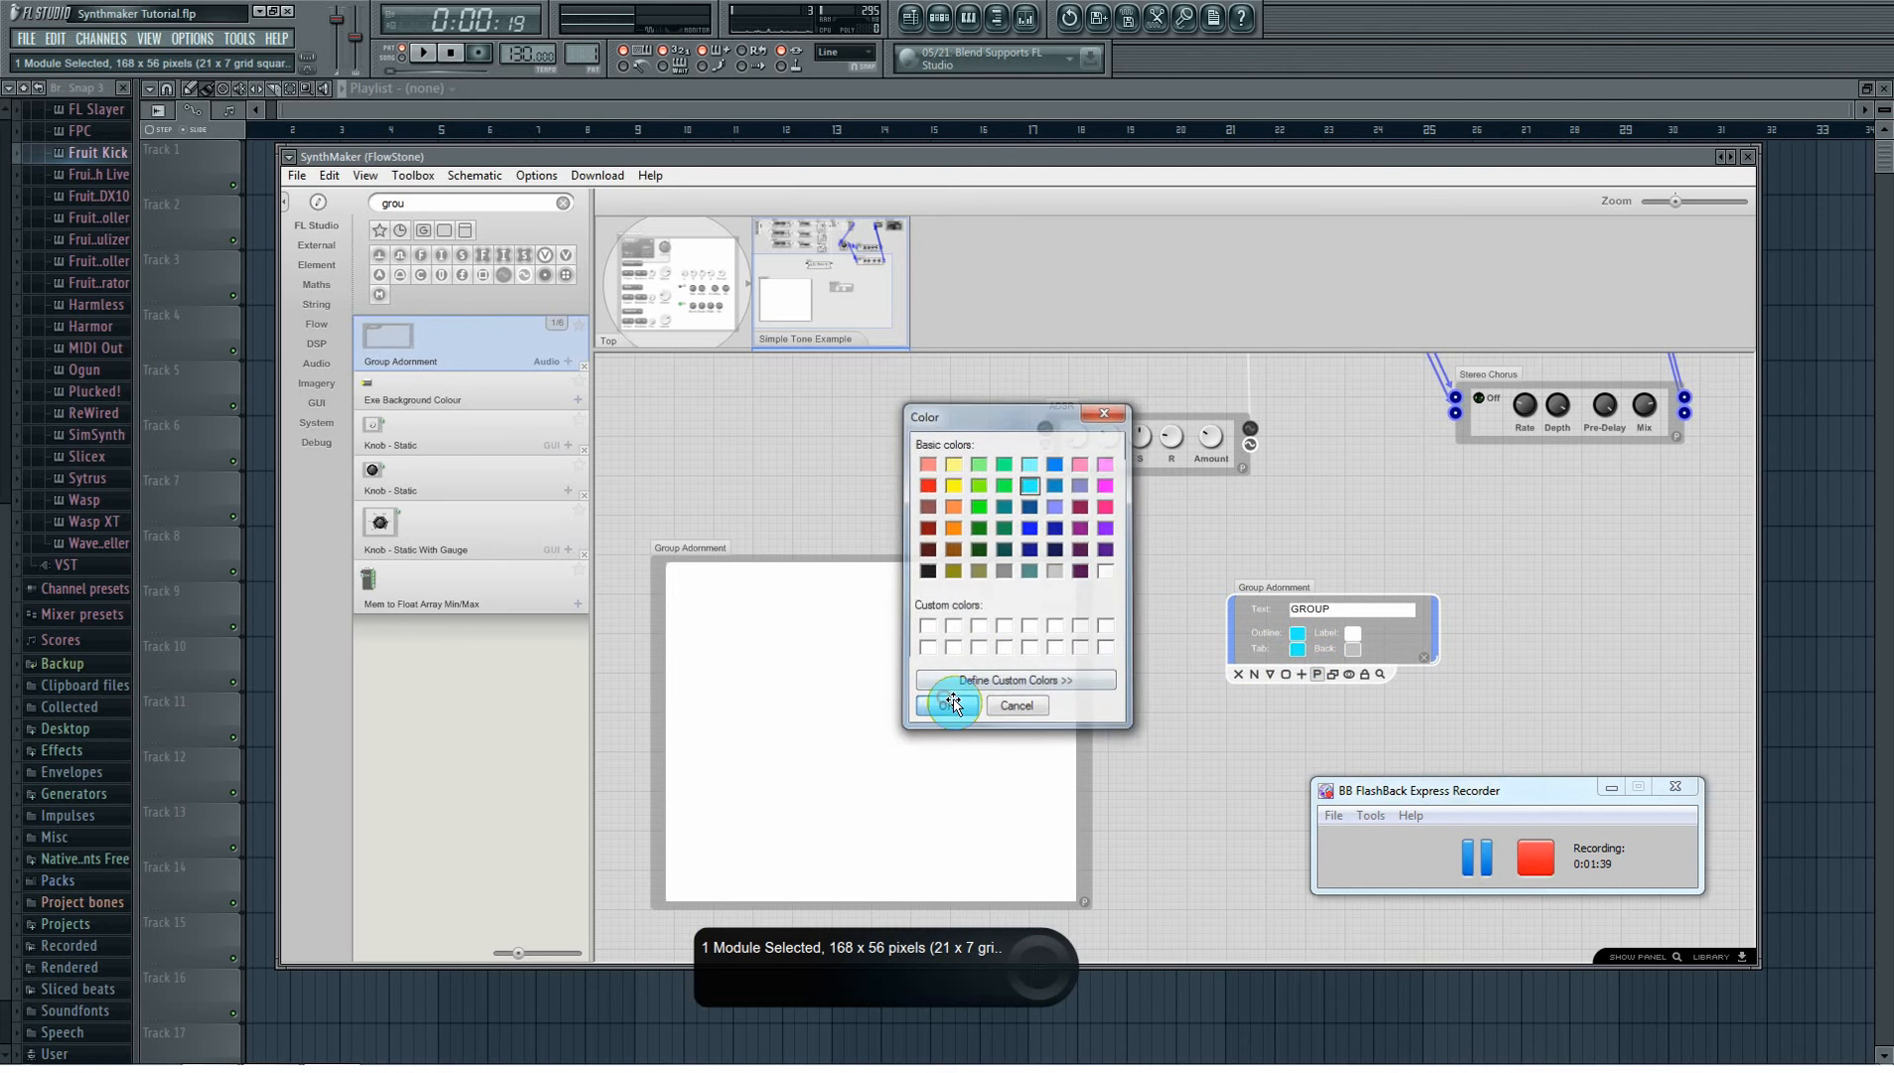
{"action": "left_click", "coordinate": [1353, 649]}
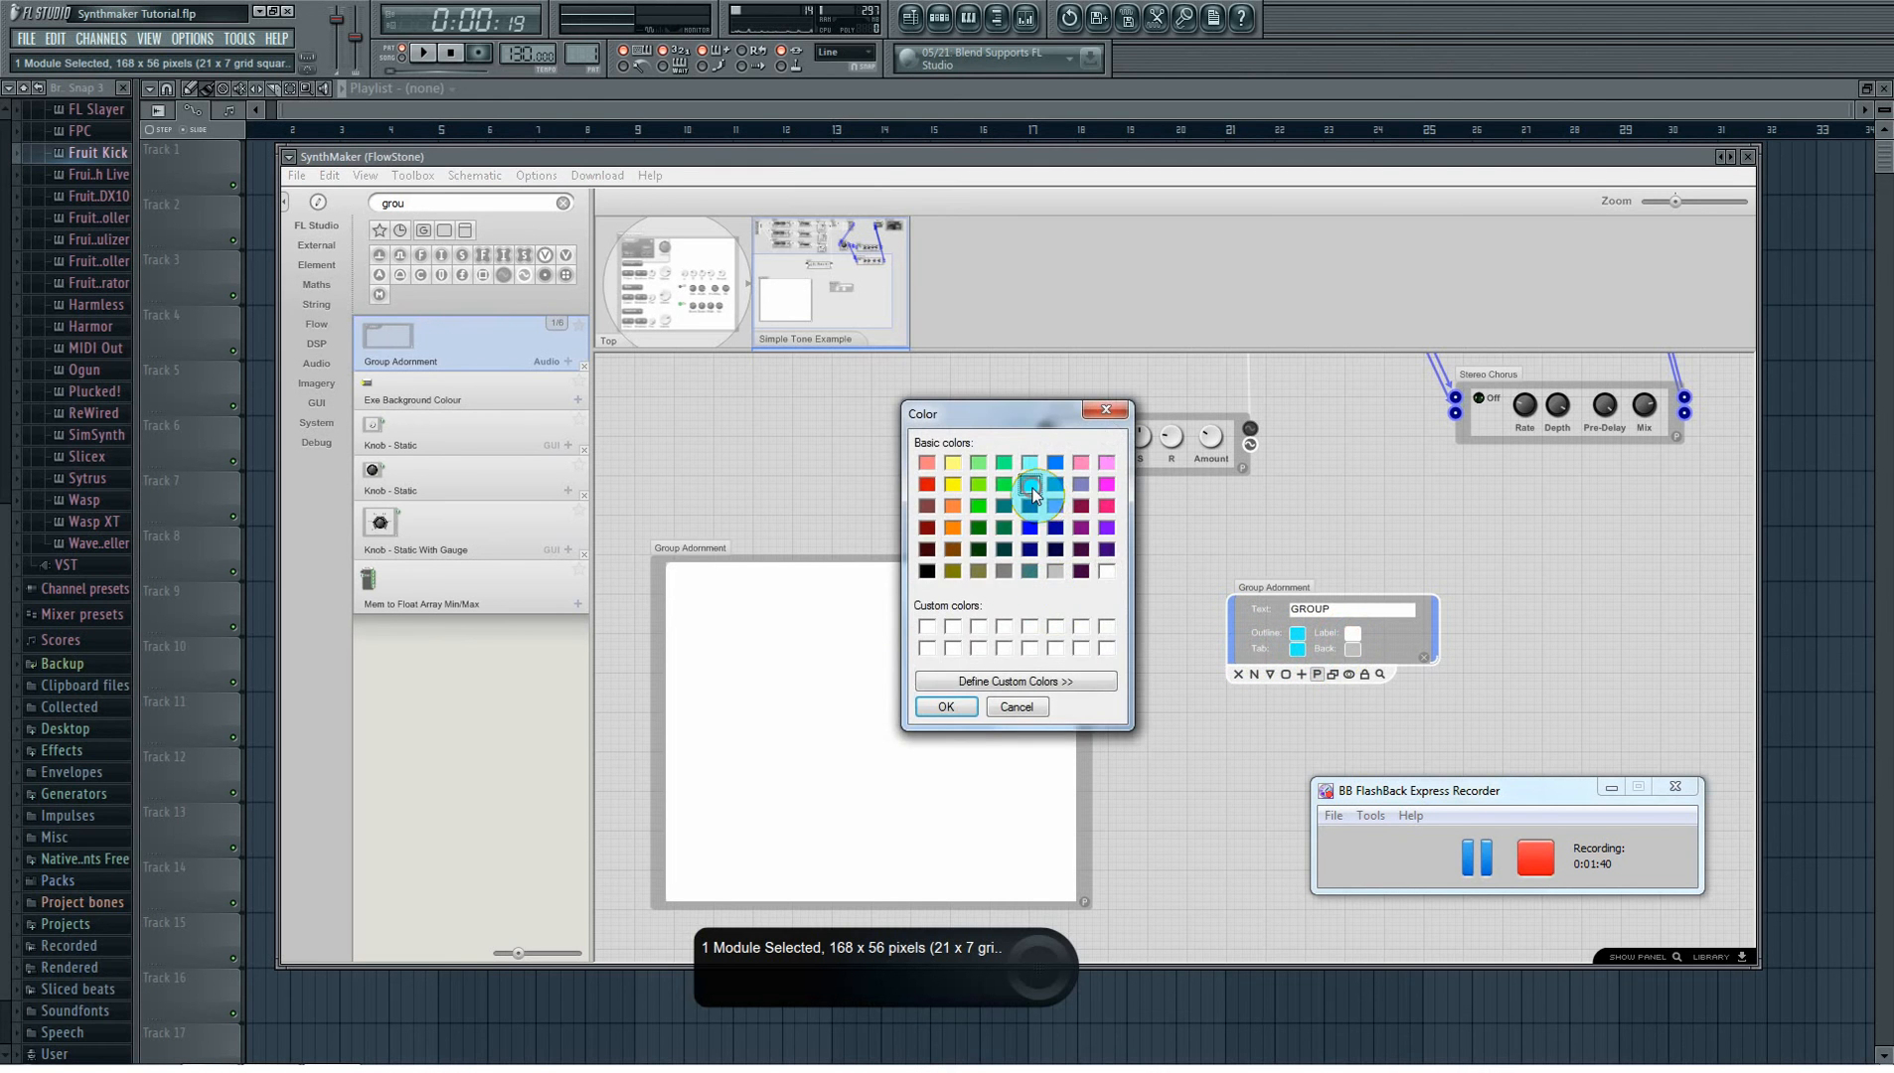
{"action": "left_click", "coordinate": [1030, 484]}
{"action": "left_click", "coordinate": [946, 706]}
{"action": "left_click", "coordinate": [1353, 649]}
{"action": "left_click", "coordinate": [1106, 530]}
{"action": "left_click", "coordinate": [1031, 493]}
{"action": "left_click", "coordinate": [946, 706]}
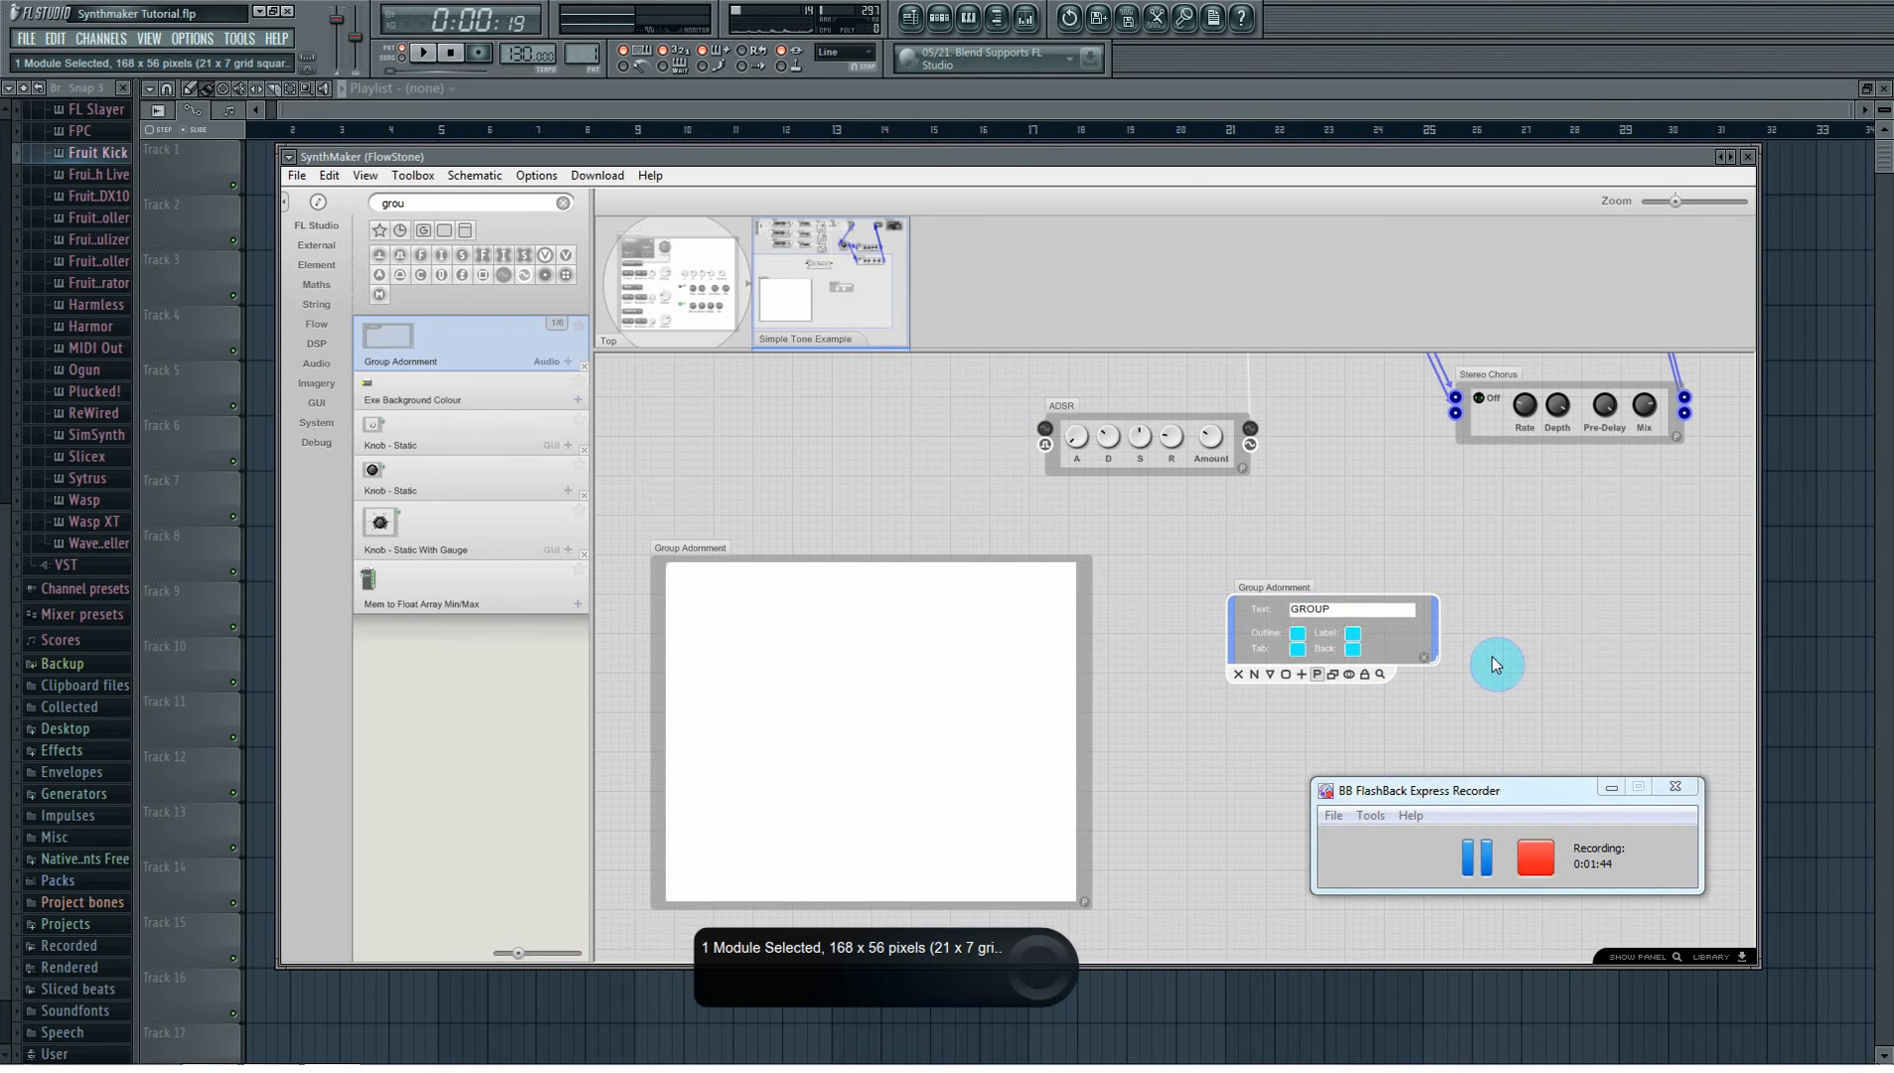
{"action": "left_click", "coordinate": [1422, 659]}
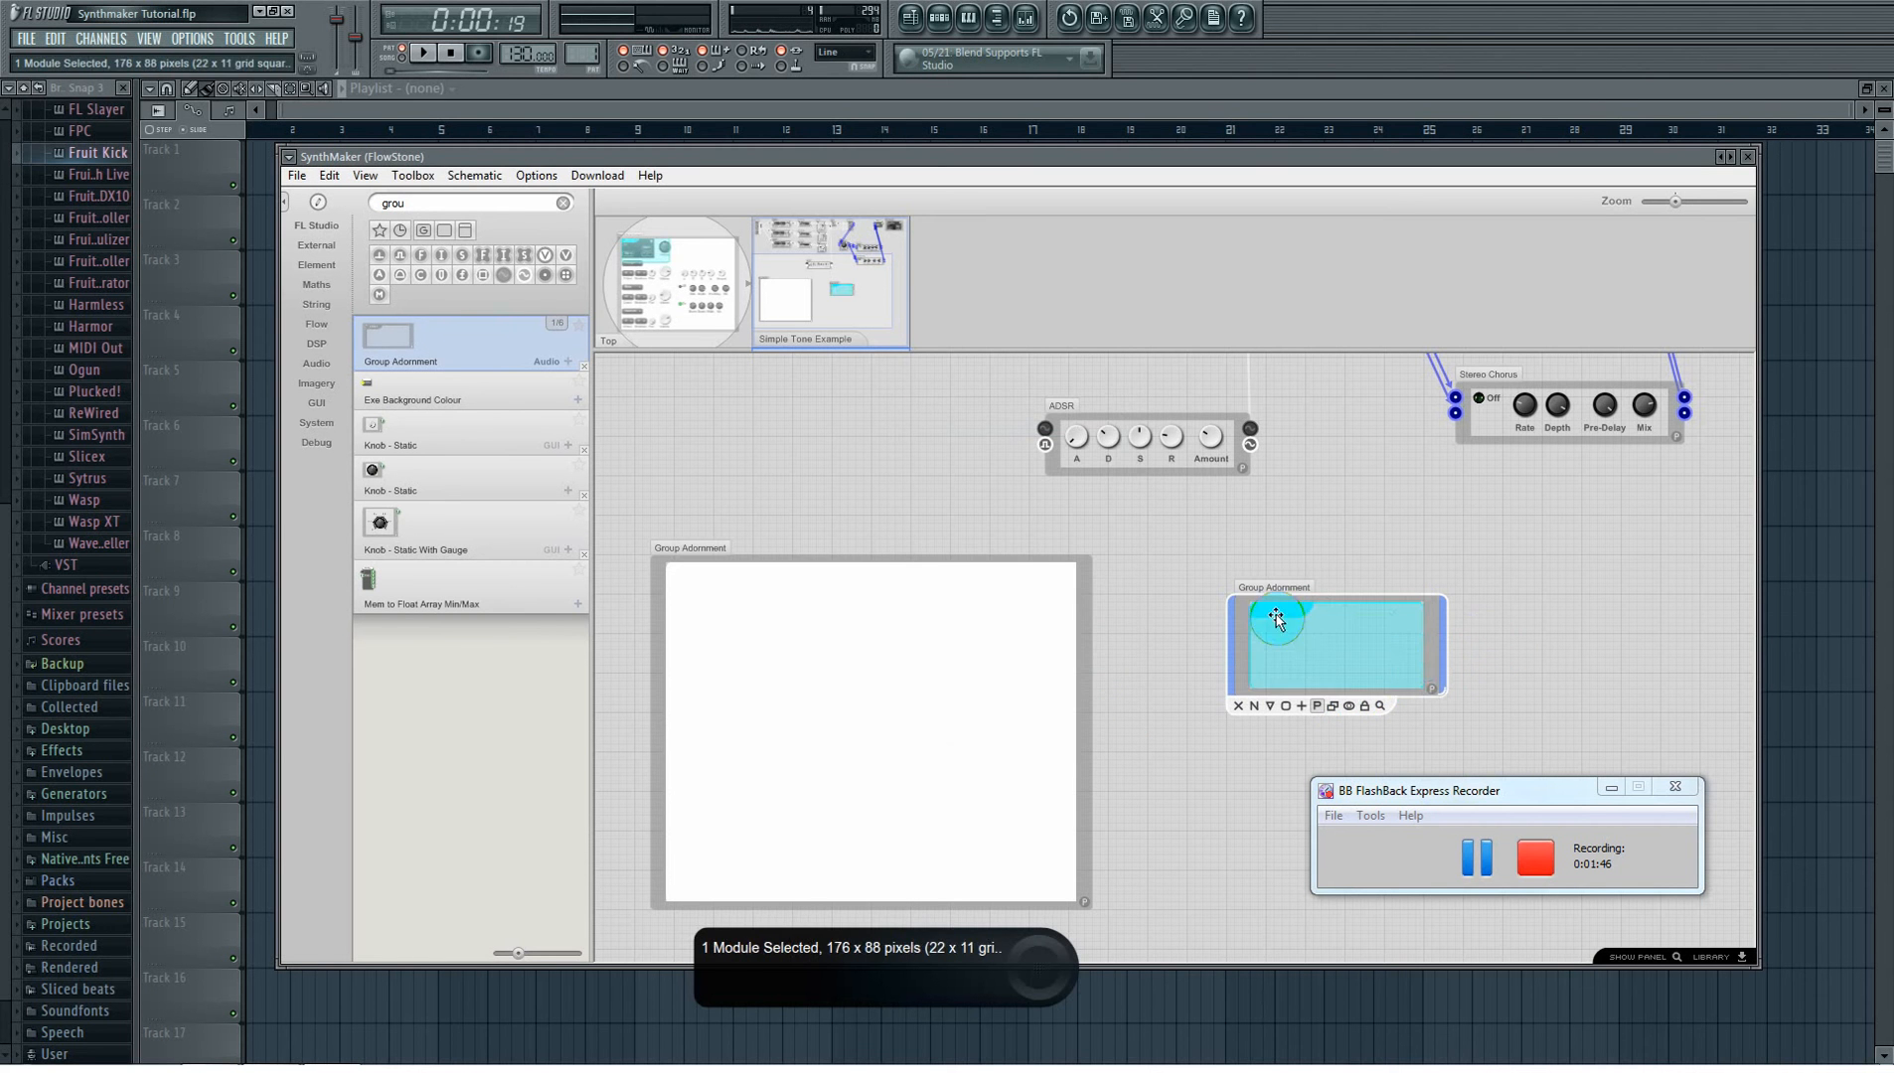
- Unlock the cyan adornment's front panel, enlarge it to about 272 x 168 pixels, and delete the Label module inside it
{"action": "left_click", "coordinate": [1365, 705]}
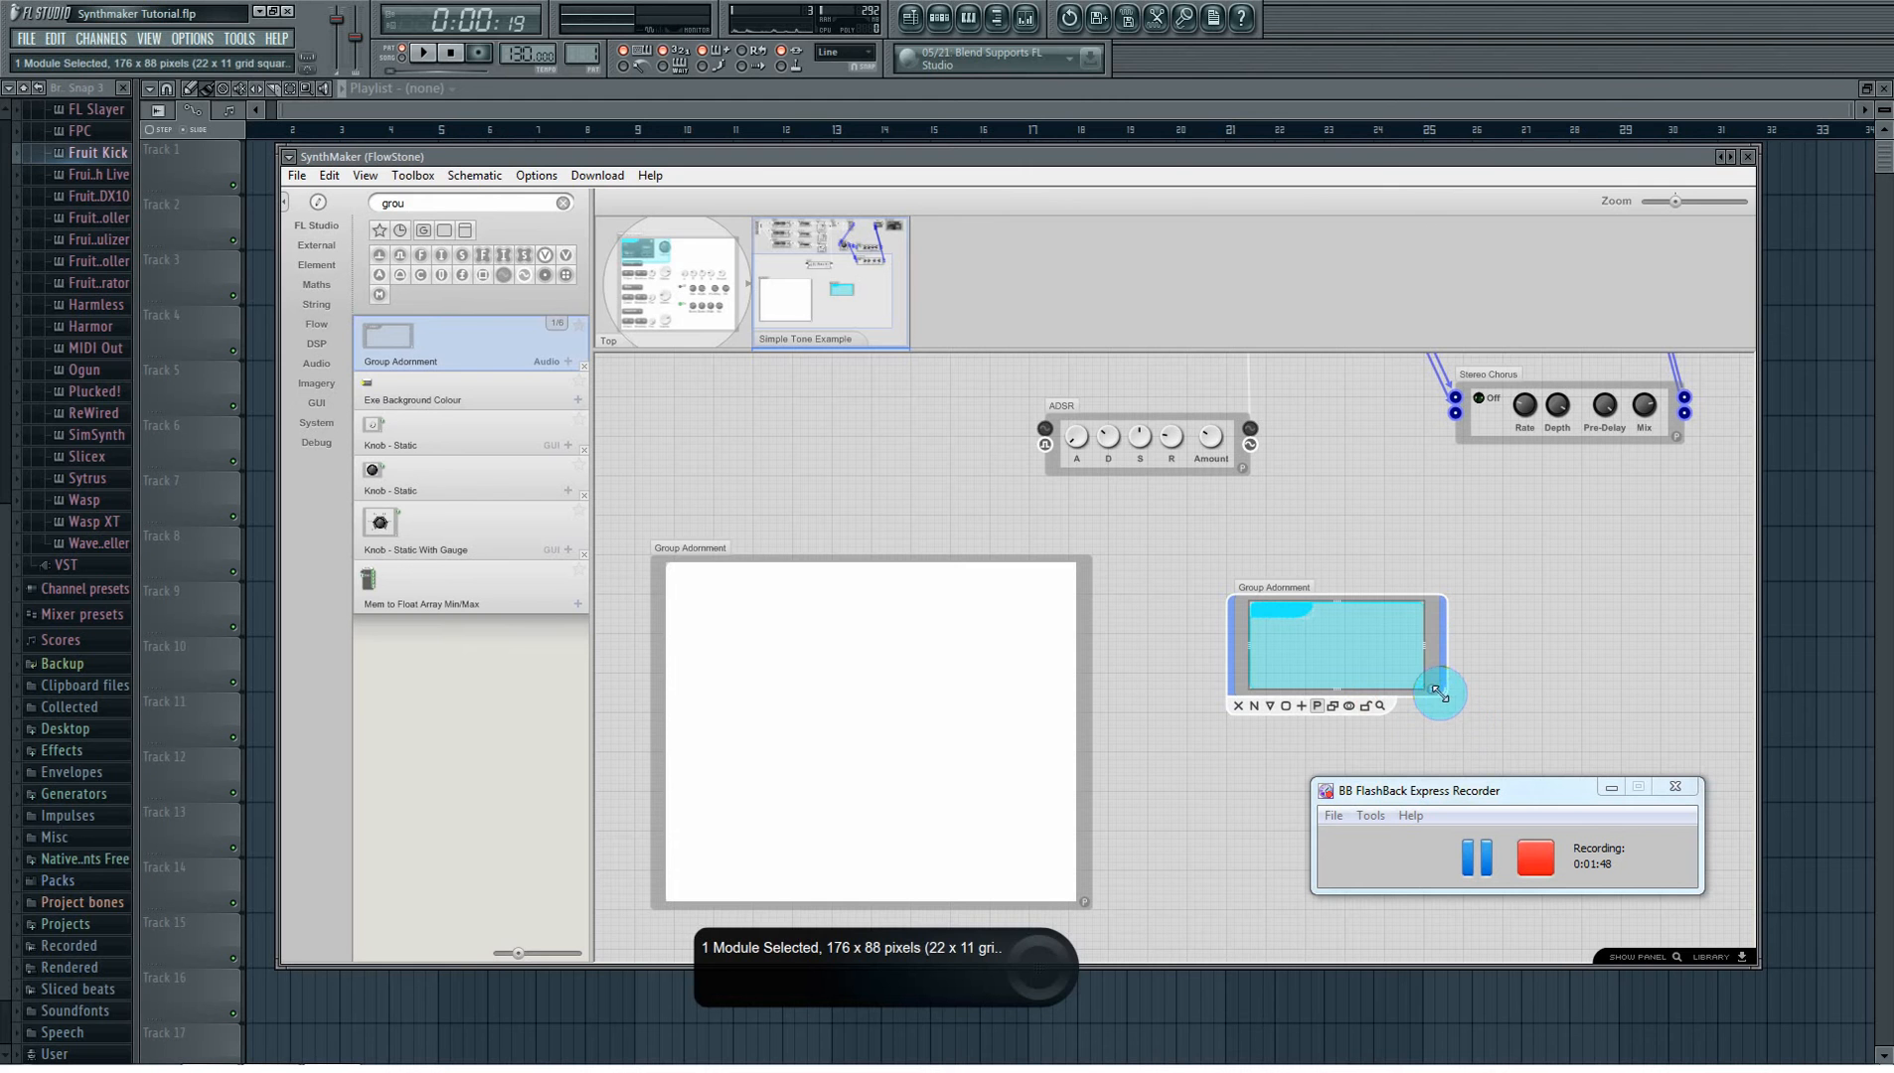
{"action": "left_click_drag", "start_coordinate": [1438, 692], "coordinate": [1539, 767]}
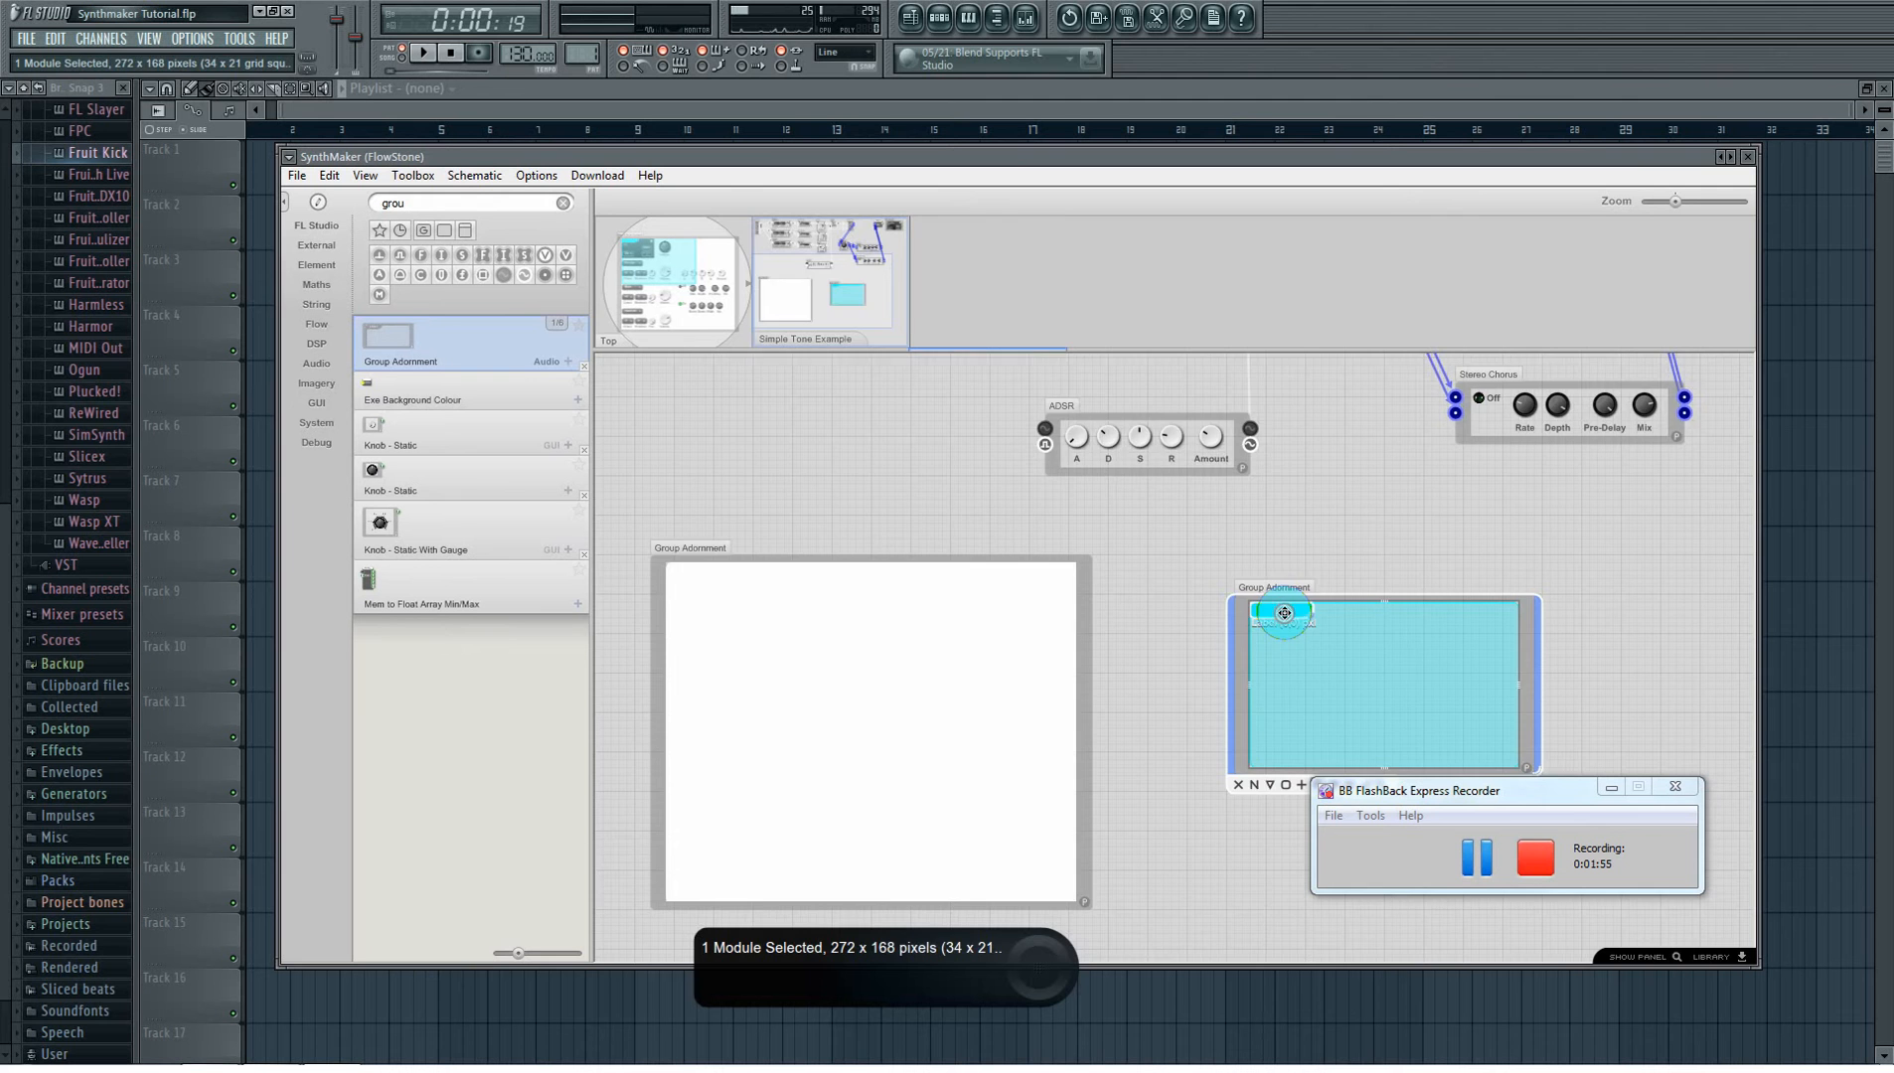
{"action": "double_click", "coordinate": [1285, 613]}
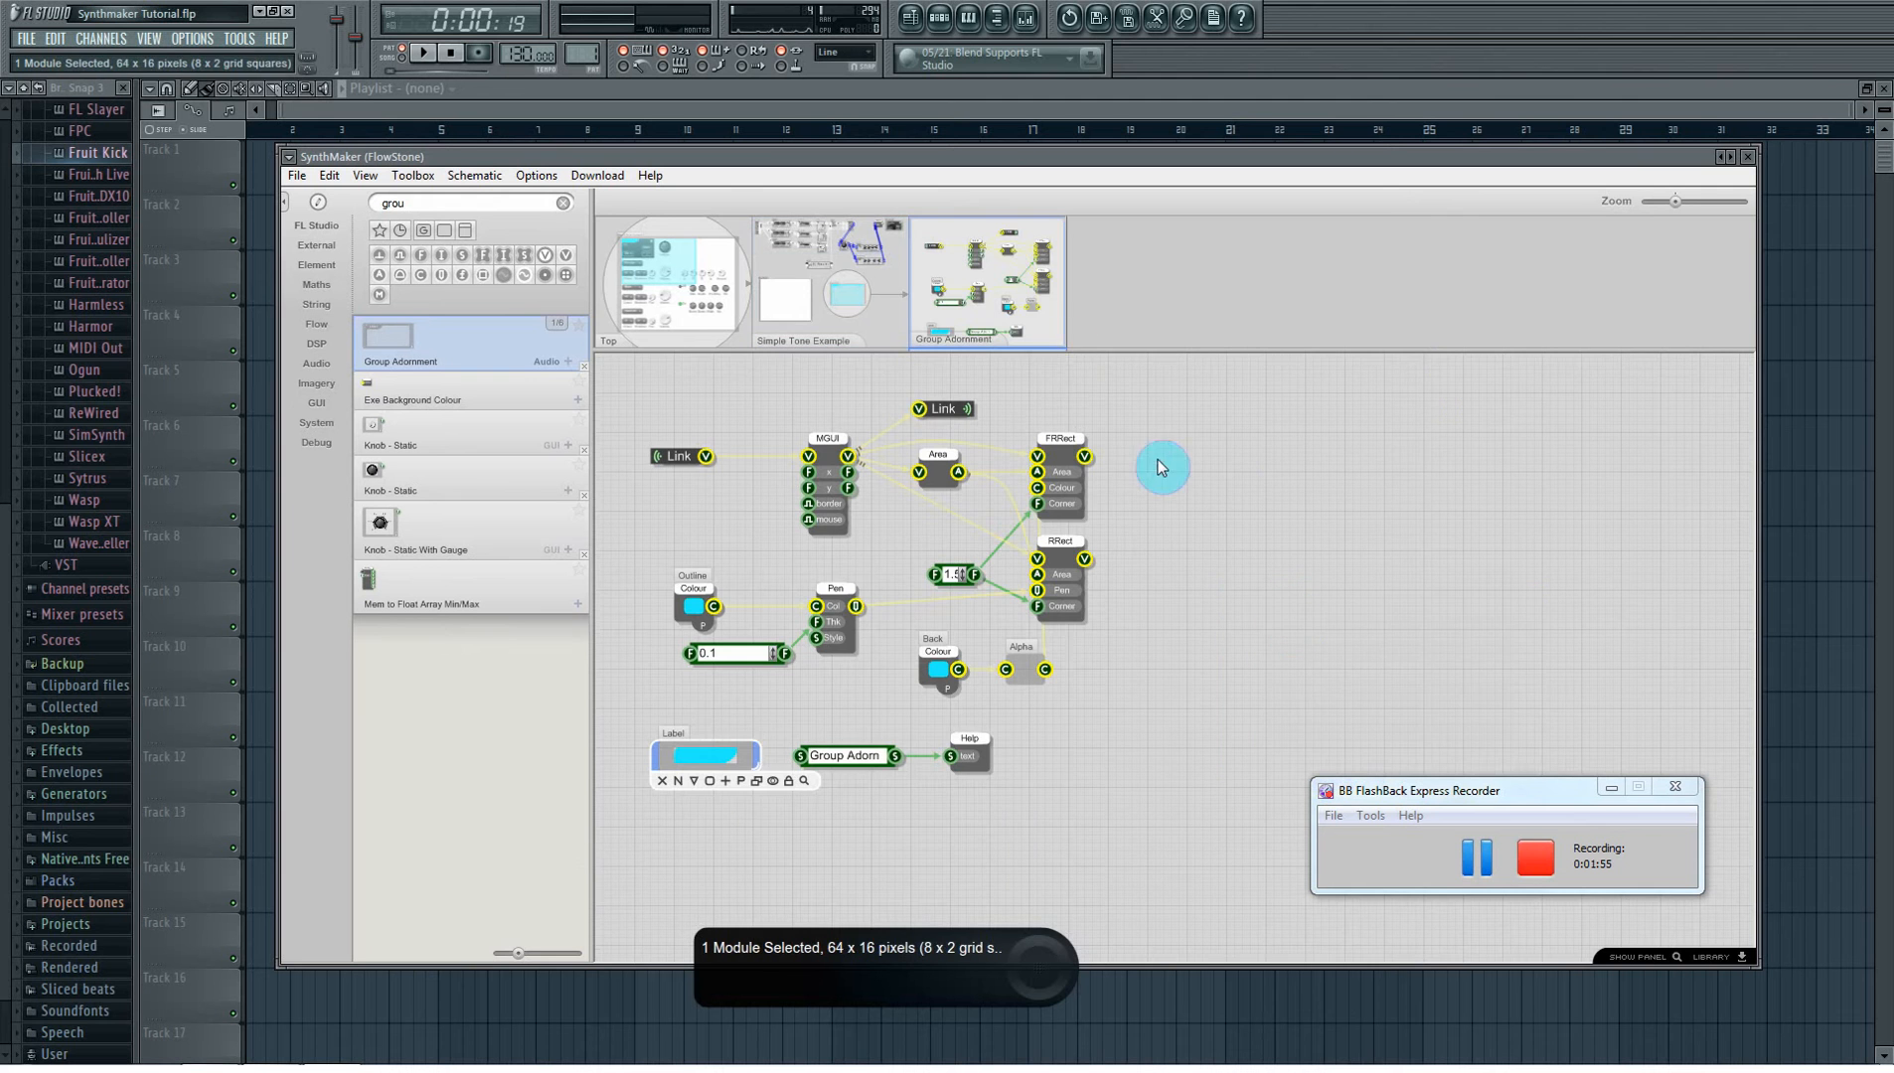
{"action": "right_click", "coordinate": [751, 758]}
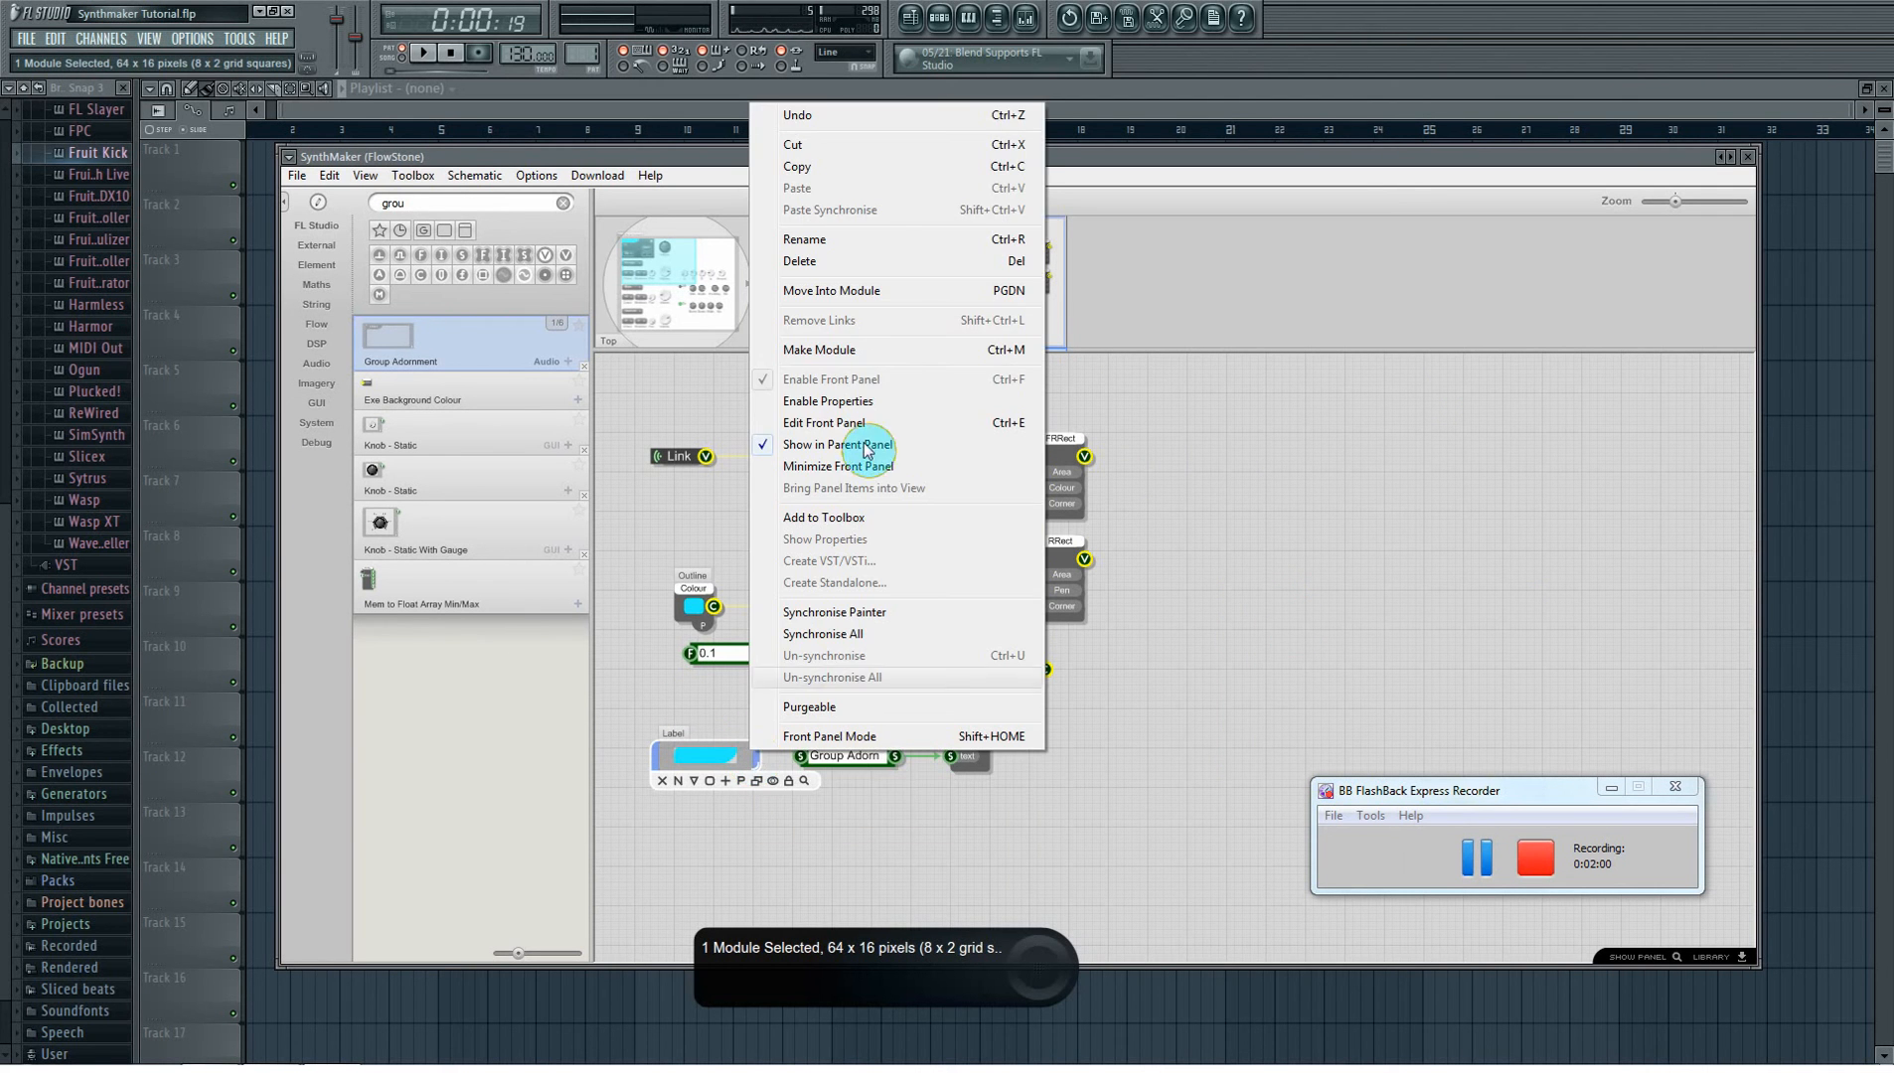
{"action": "left_click", "coordinate": [813, 262]}
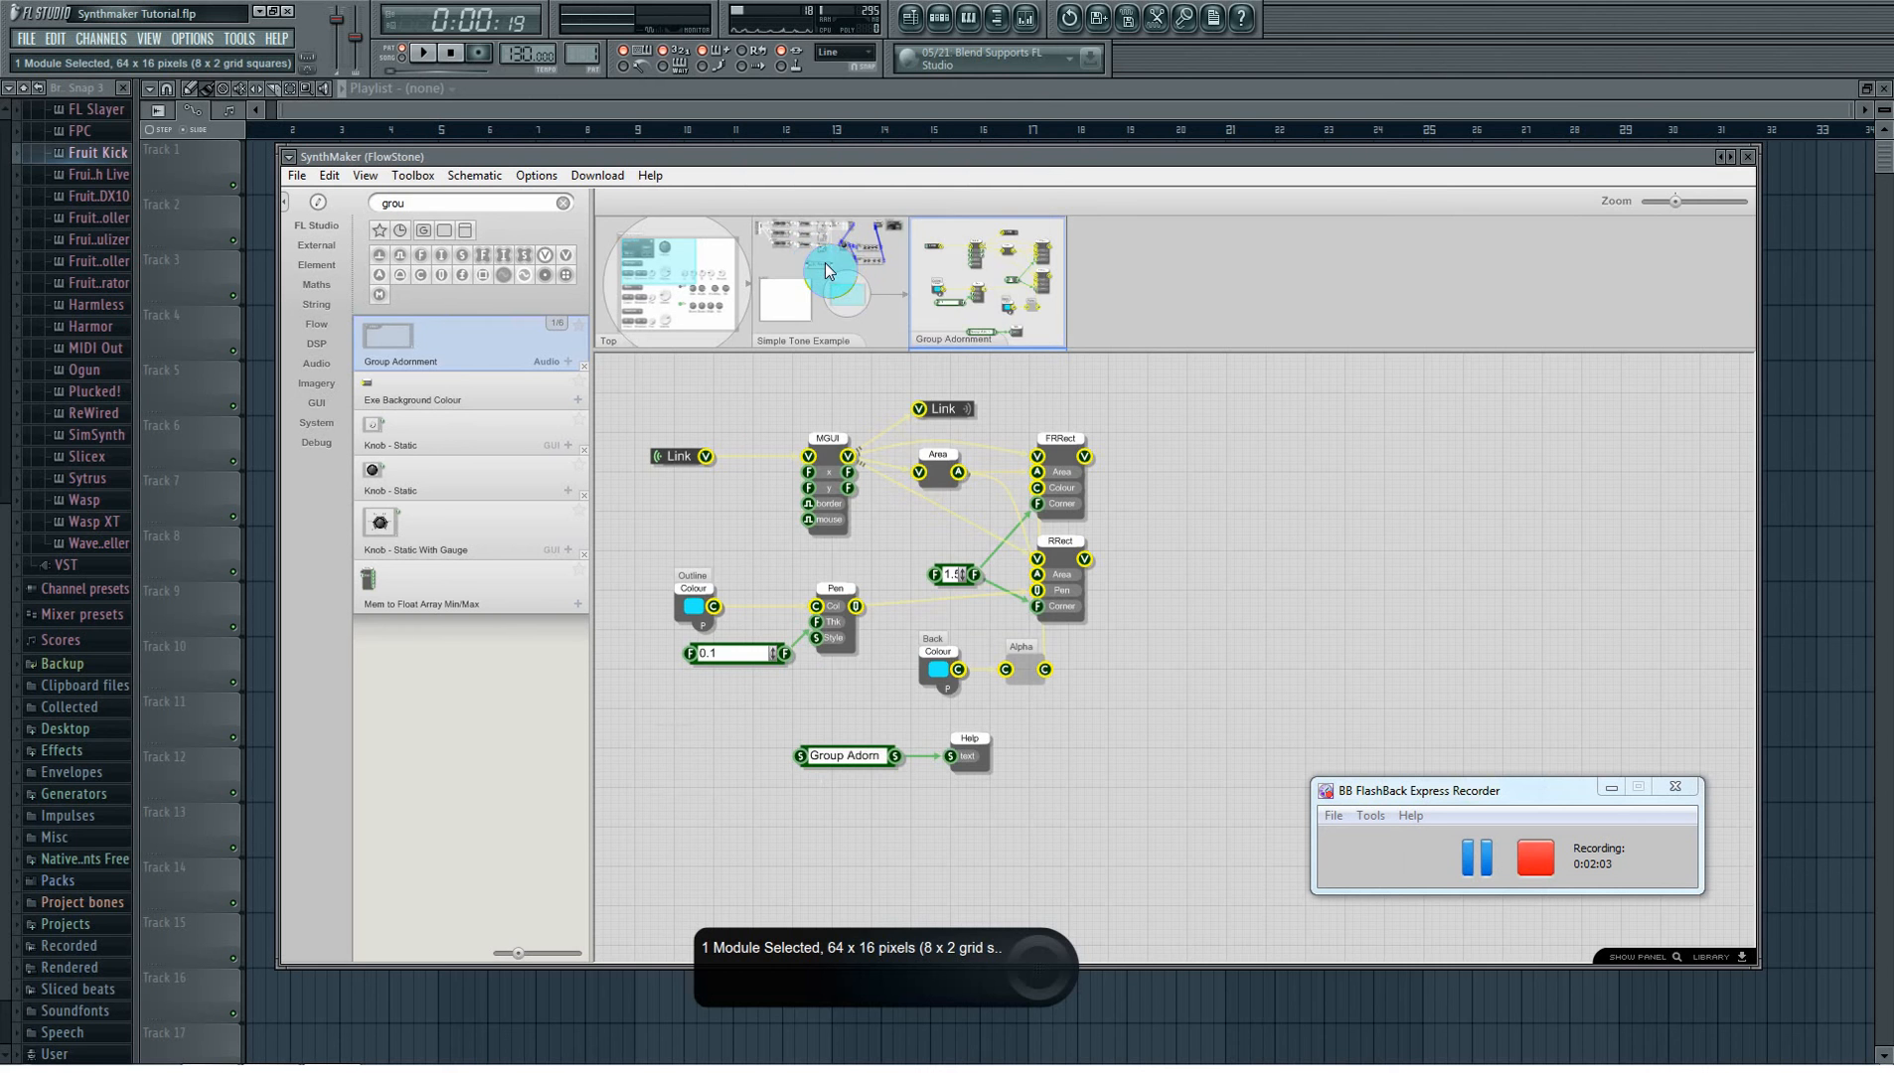
{"action": "left_click", "coordinate": [829, 273]}
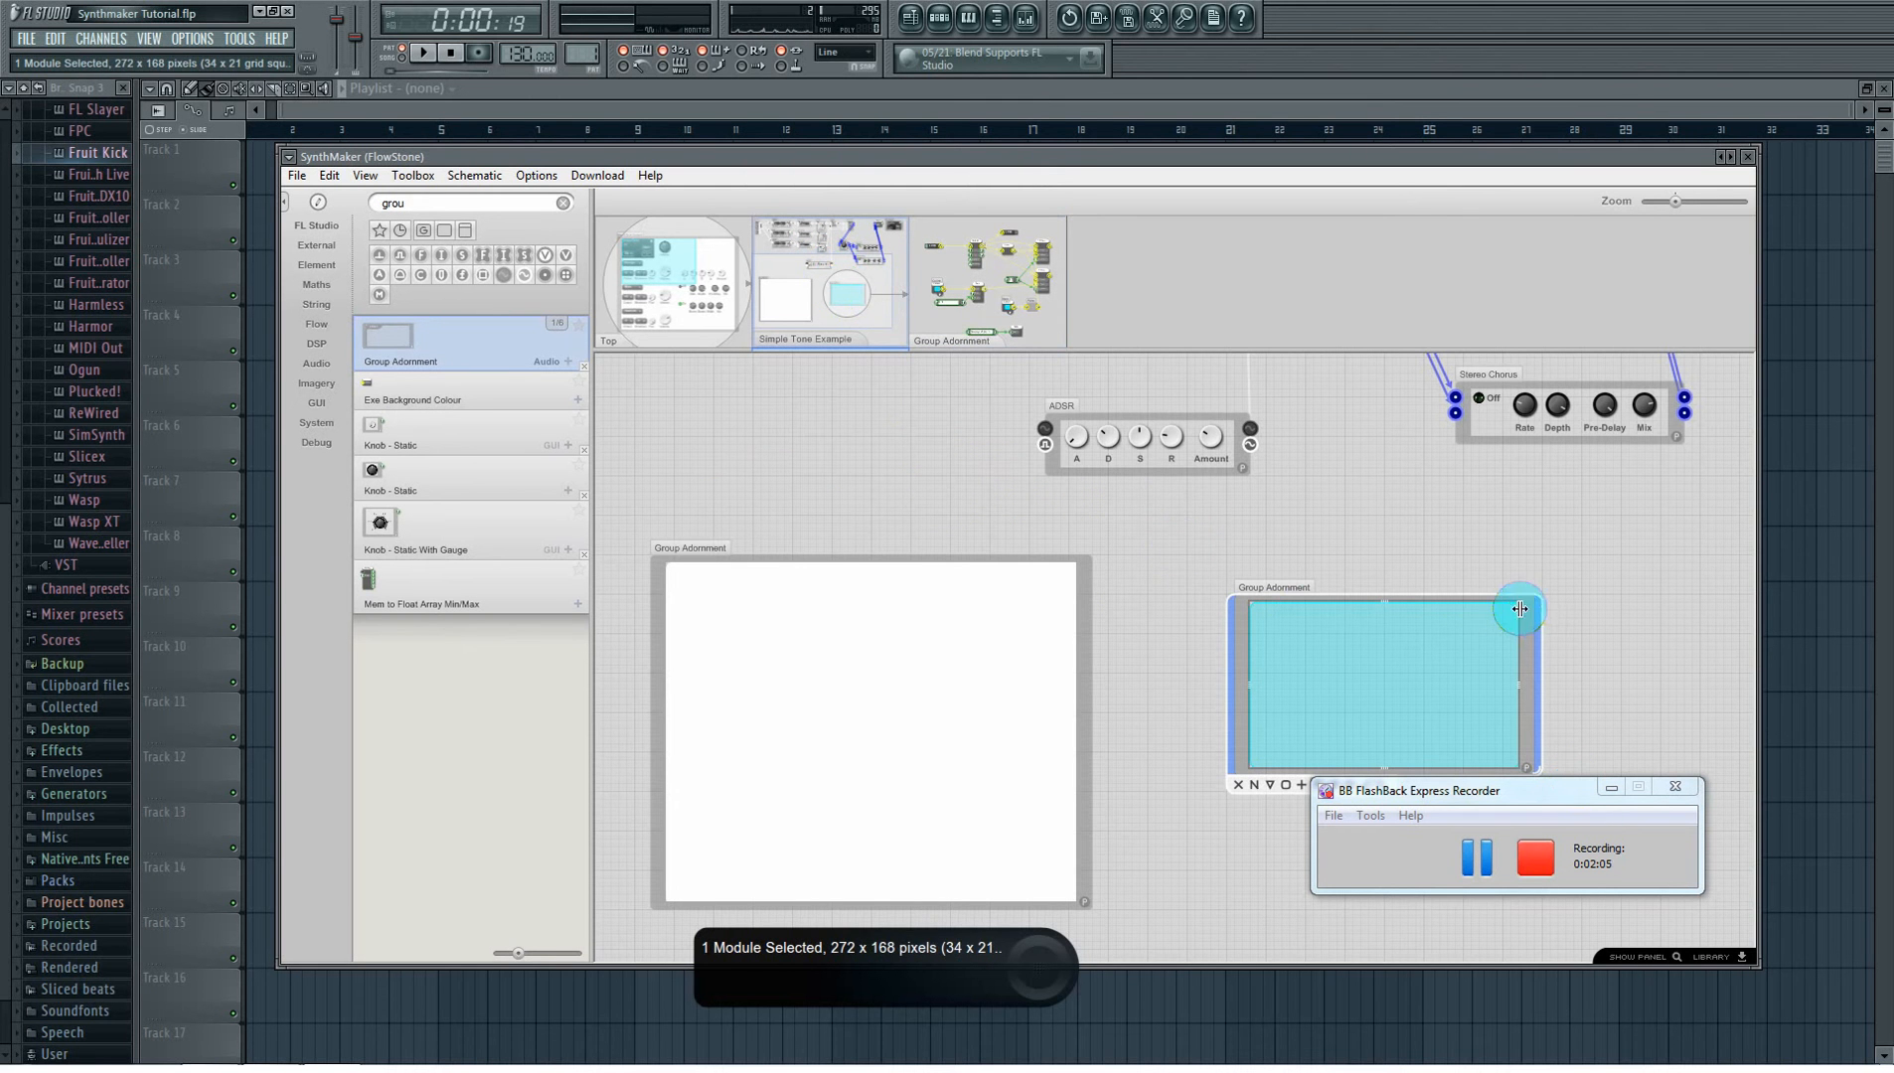
- Move the cyan Group Adornment slightly up and left, and enlarge it on the synth's front panel to cover the full 416 x 336 pixel area
{"action": "left_click_drag", "start_coordinate": [1530, 612], "coordinate": [1499, 597]}
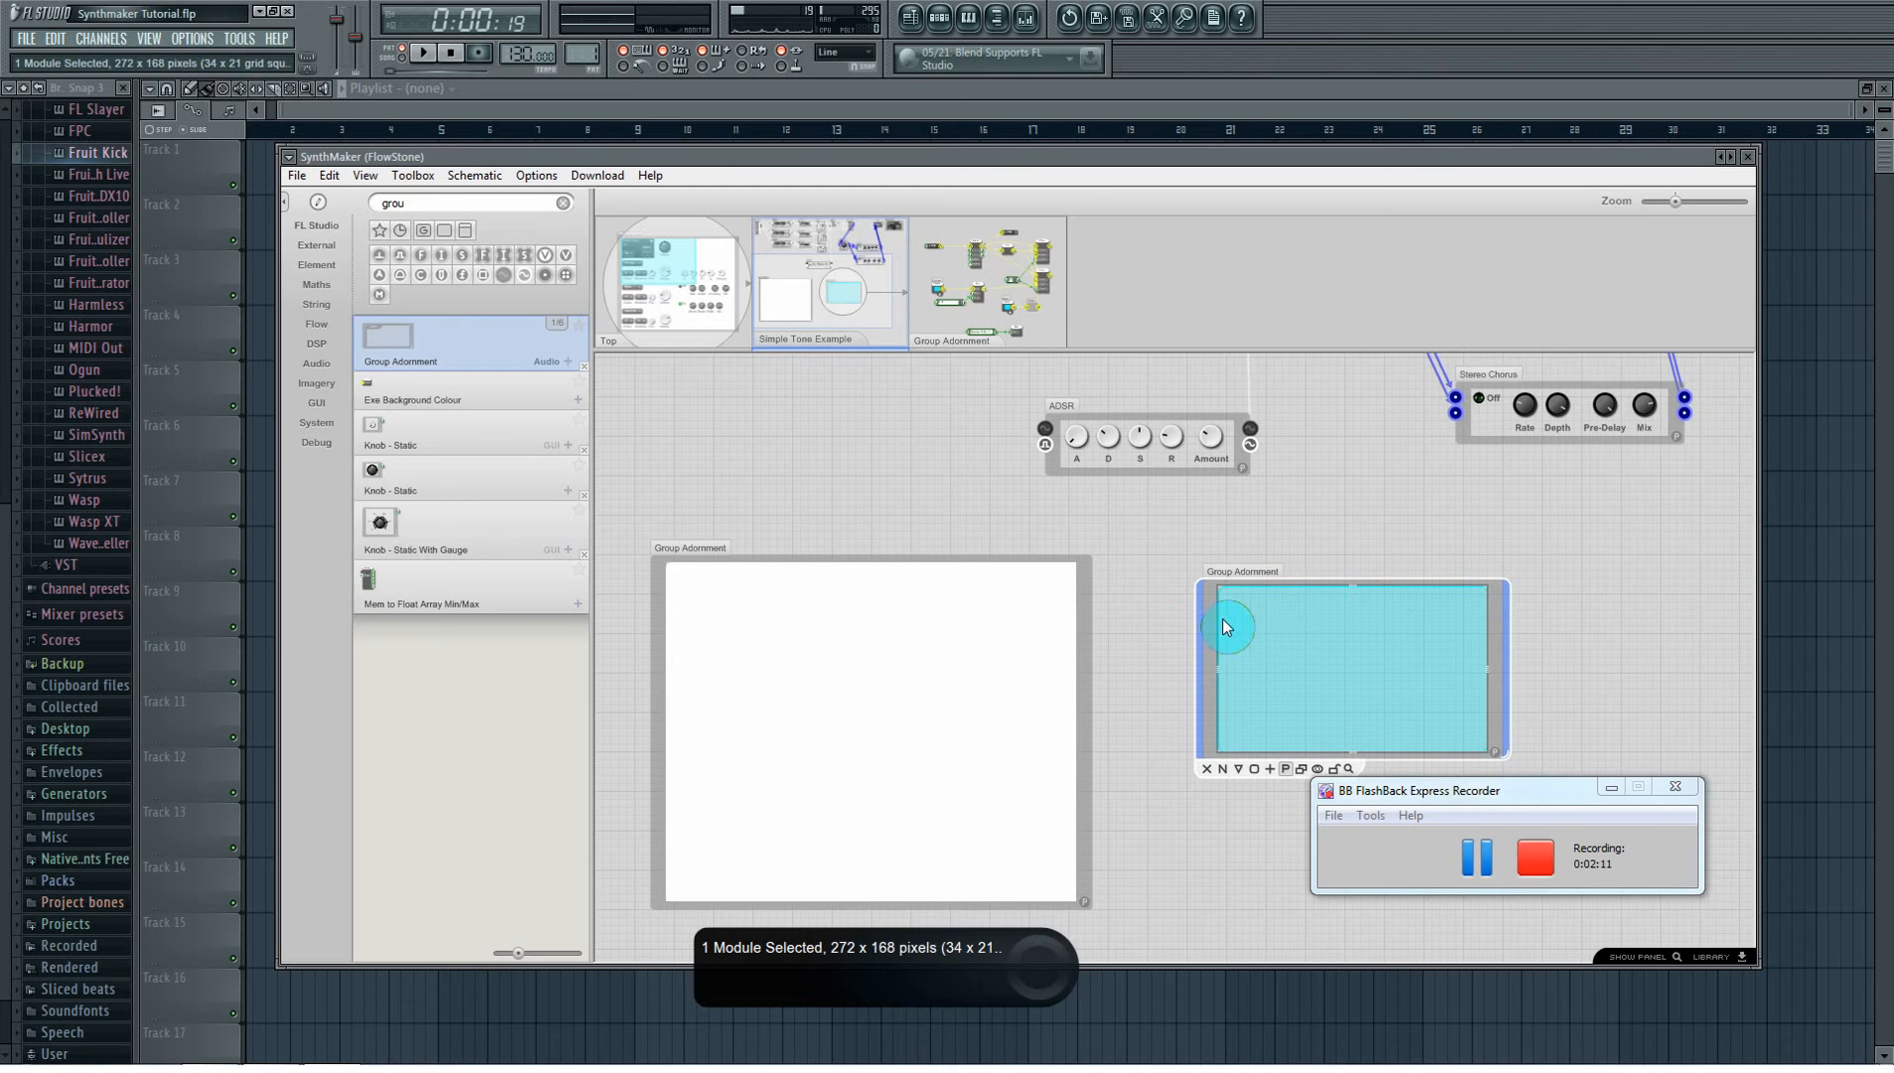
{"action": "left_click", "coordinate": [659, 281]}
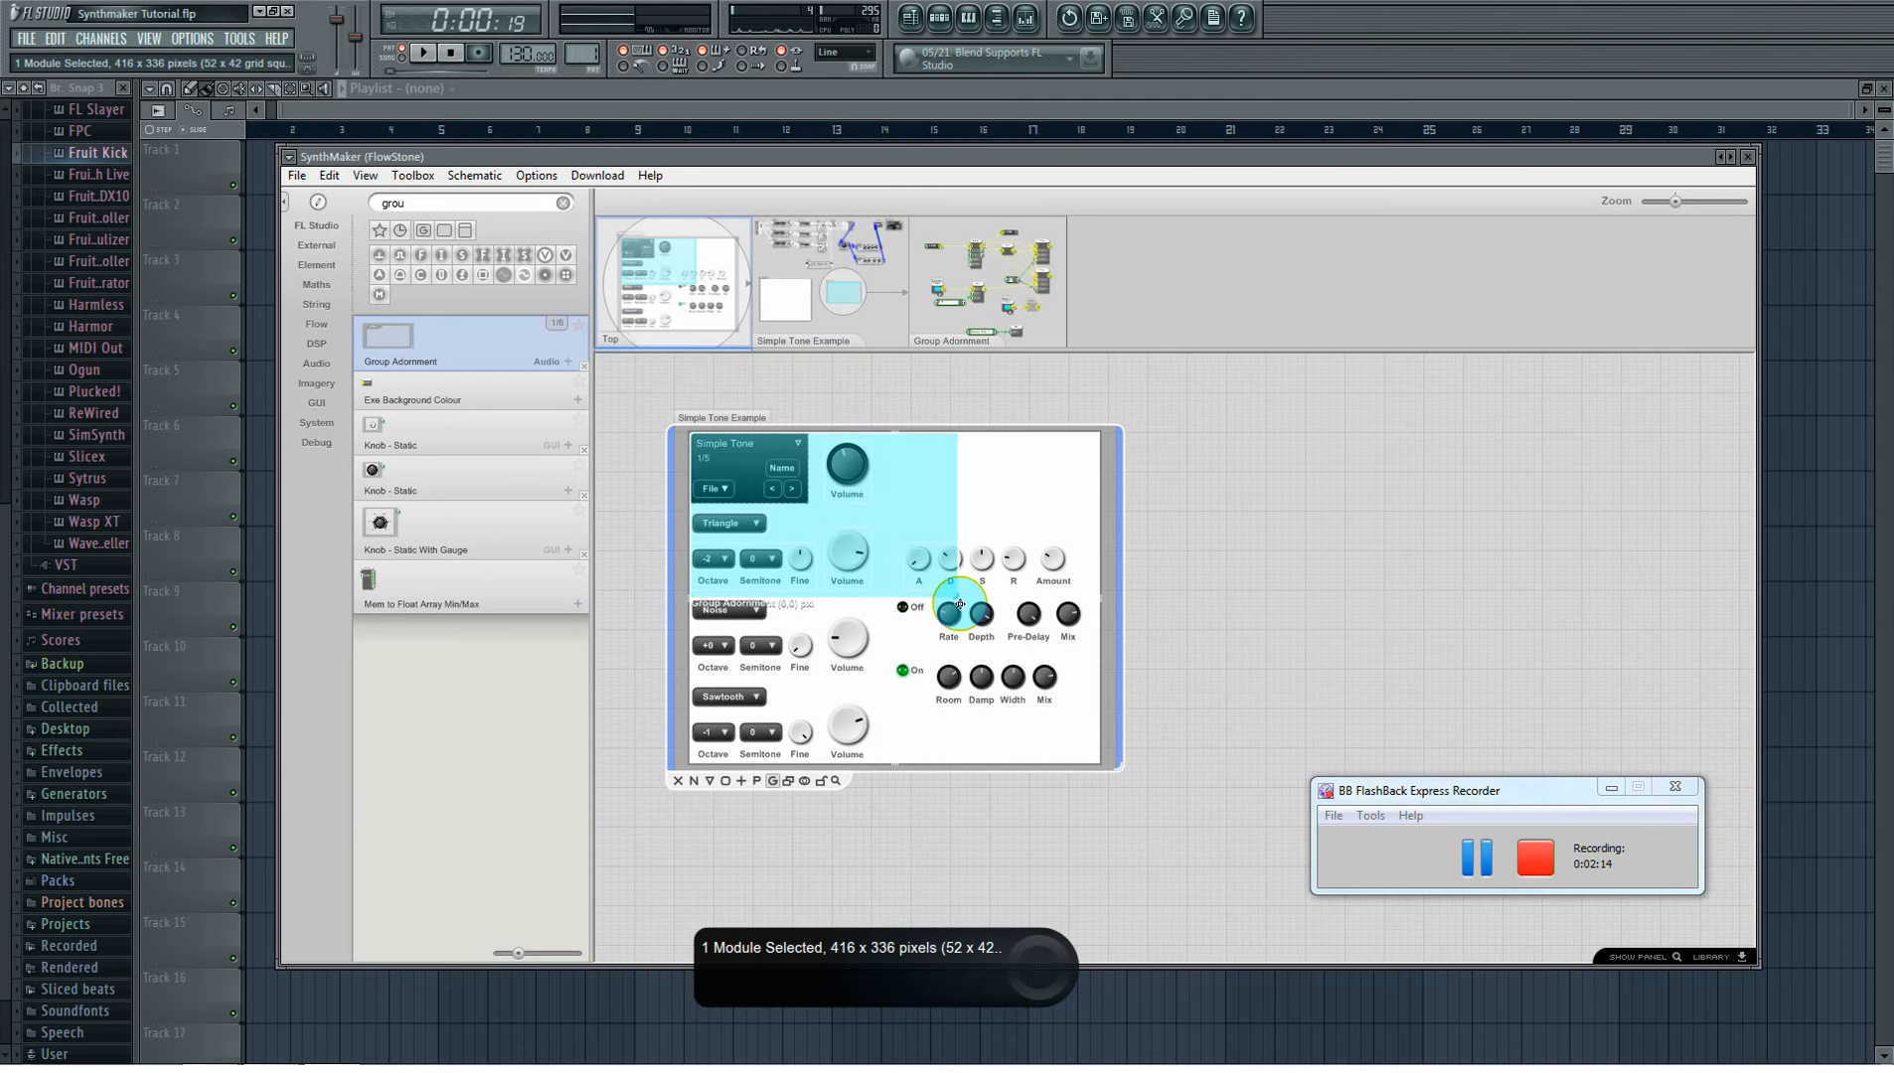
{"action": "left_click_drag", "start_coordinate": [958, 597], "coordinate": [1103, 763]}
- Send the cyan adornment backward repeatedly until it lies behind all the synth's controls, and keep it aligned with the front panel's edges
{"action": "right_click", "coordinate": [941, 504]}
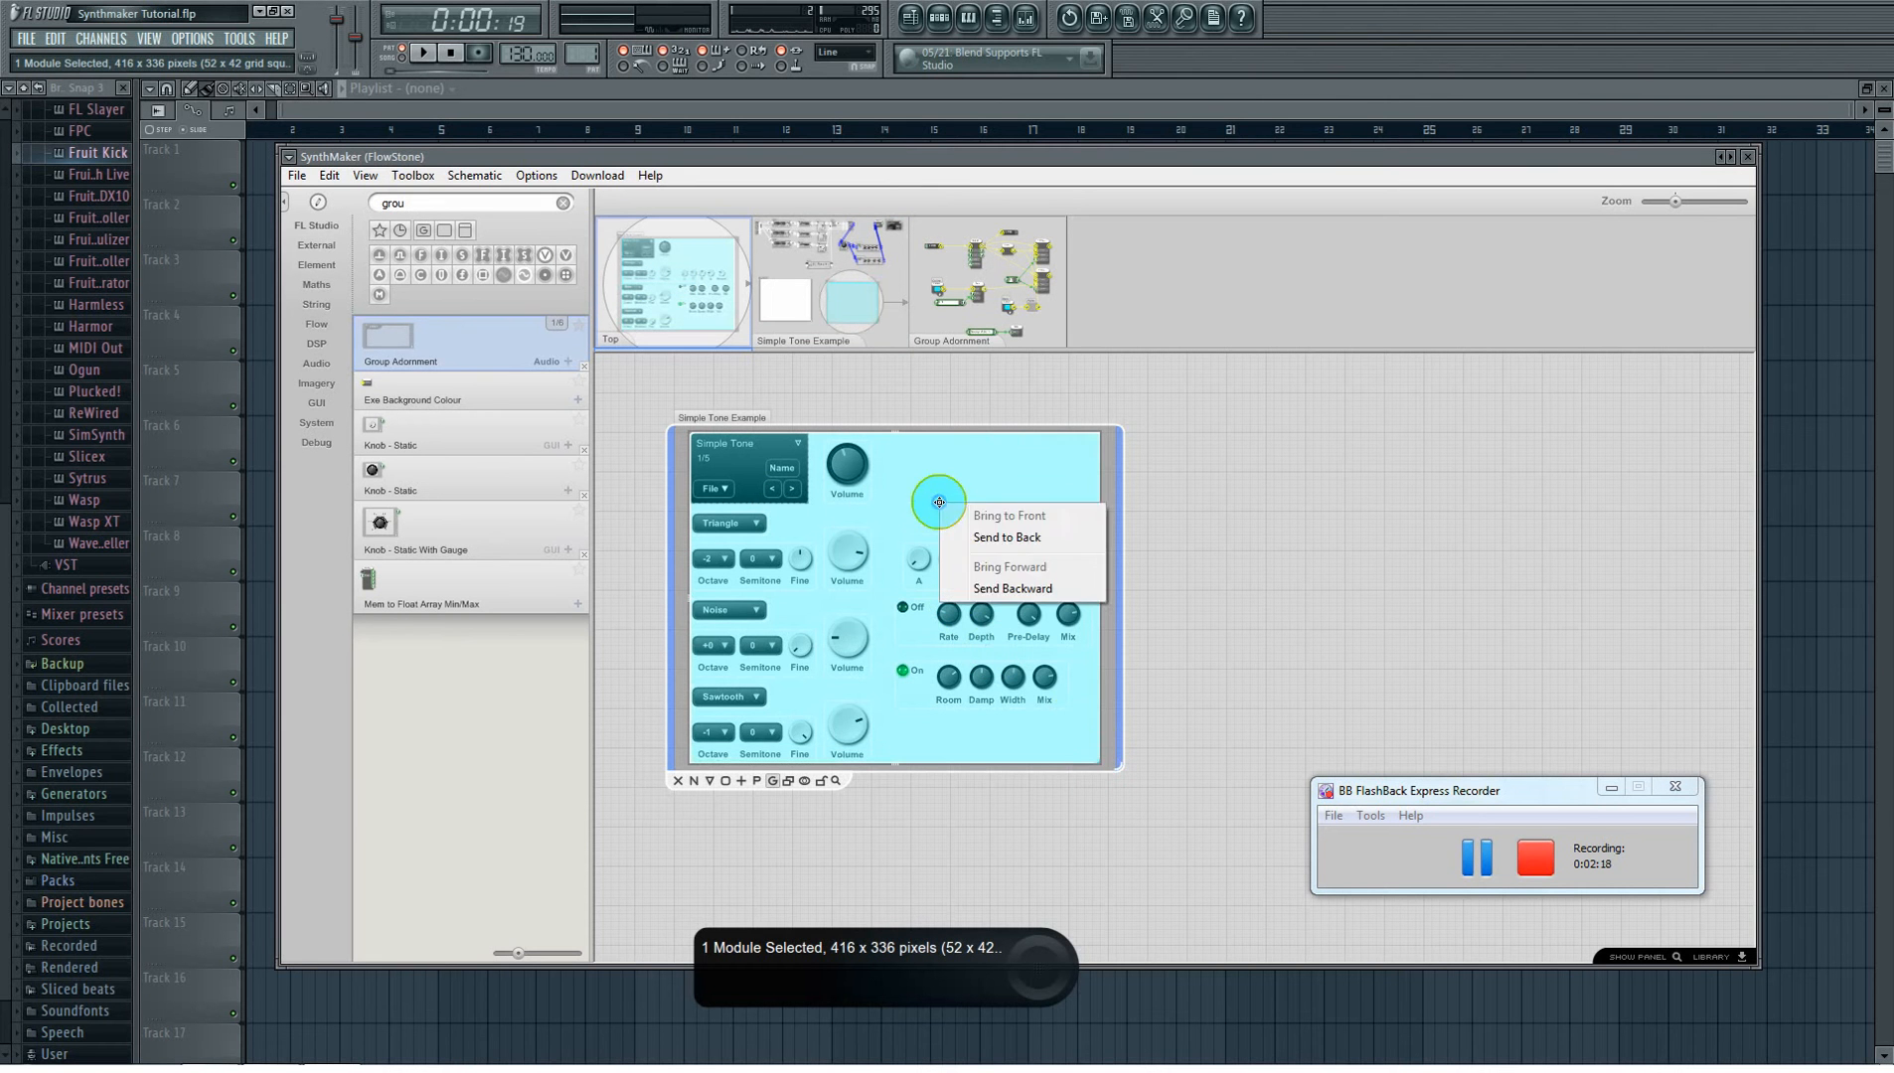
{"action": "left_click", "coordinate": [994, 597]}
{"action": "right_click", "coordinate": [989, 517]}
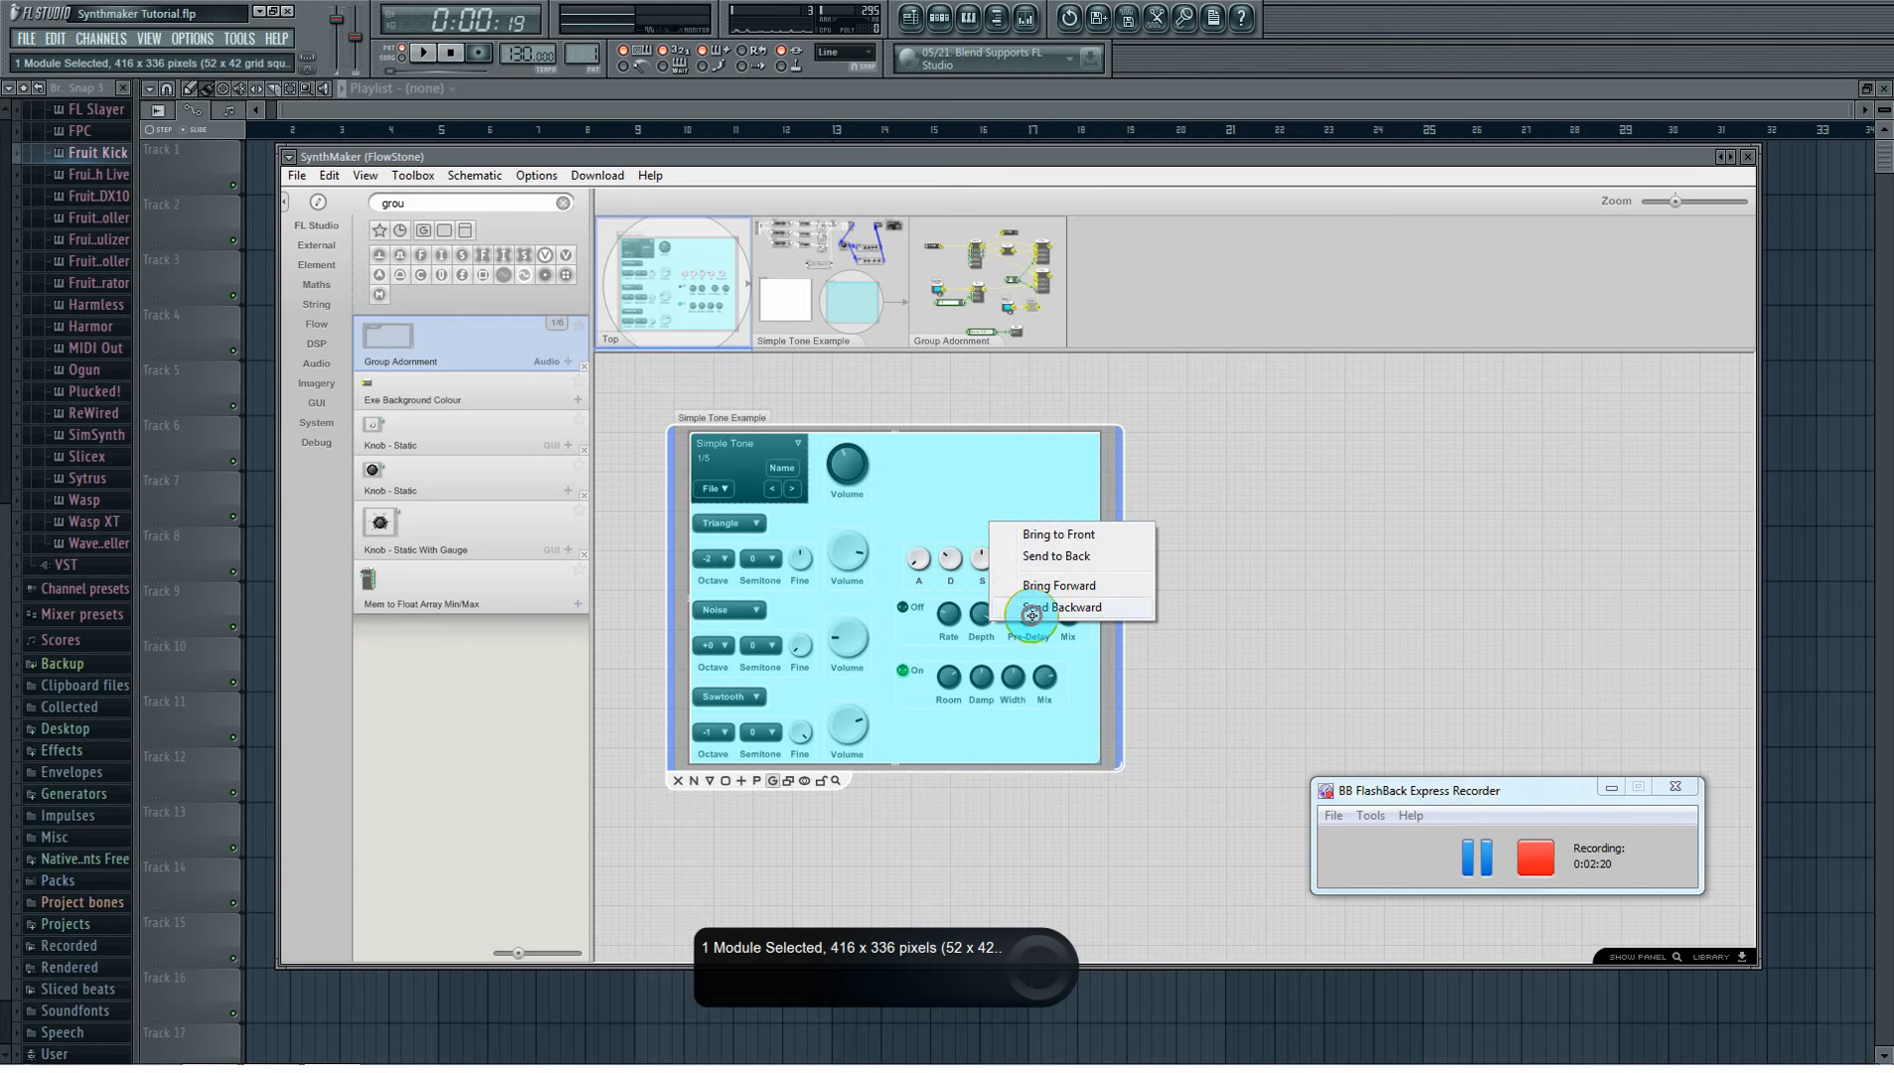
{"action": "left_click", "coordinate": [984, 611]}
{"action": "right_click", "coordinate": [960, 476]}
{"action": "left_click", "coordinate": [1020, 563]}
{"action": "right_click", "coordinate": [976, 498]}
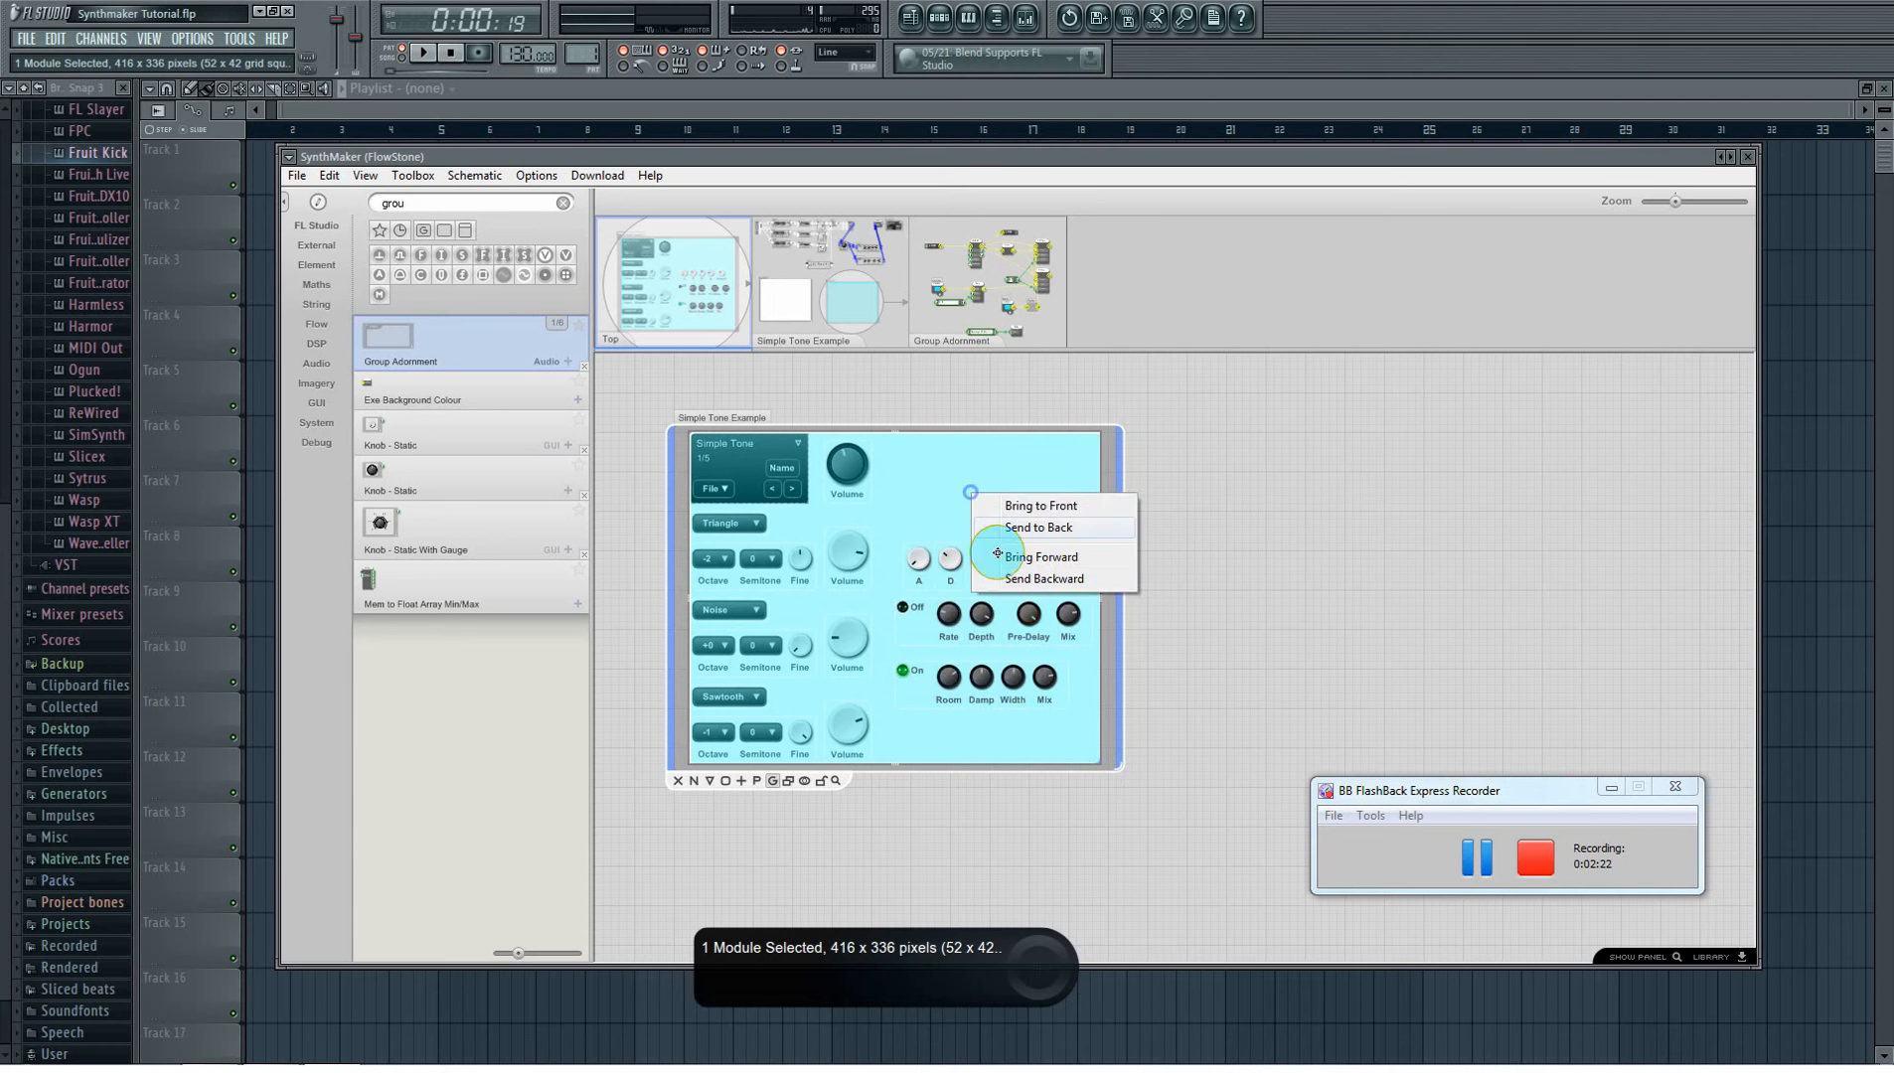
{"action": "left_click", "coordinate": [1035, 582]}
{"action": "right_click", "coordinate": [990, 536]}
{"action": "left_click", "coordinate": [1039, 624]}
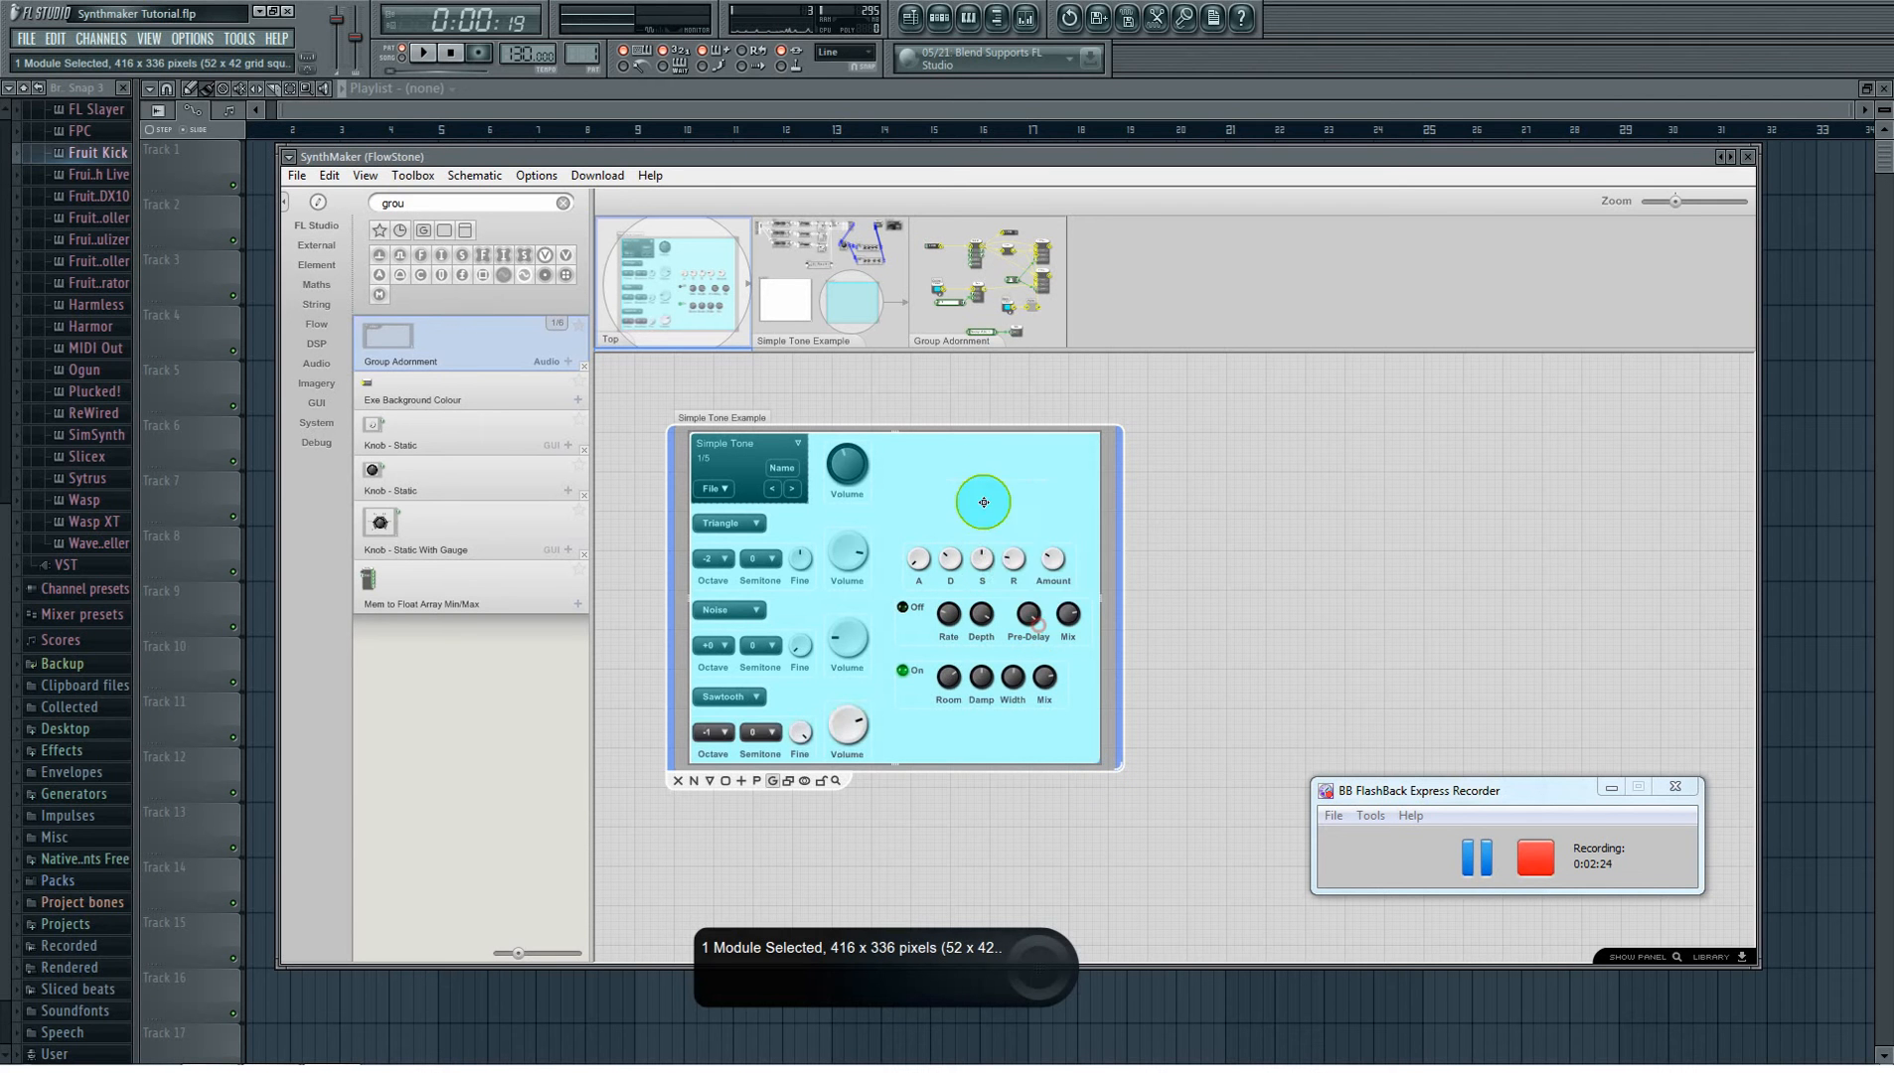
{"action": "right_click", "coordinate": [979, 492]}
{"action": "left_click", "coordinate": [1029, 579]}
{"action": "right_click", "coordinate": [967, 484]}
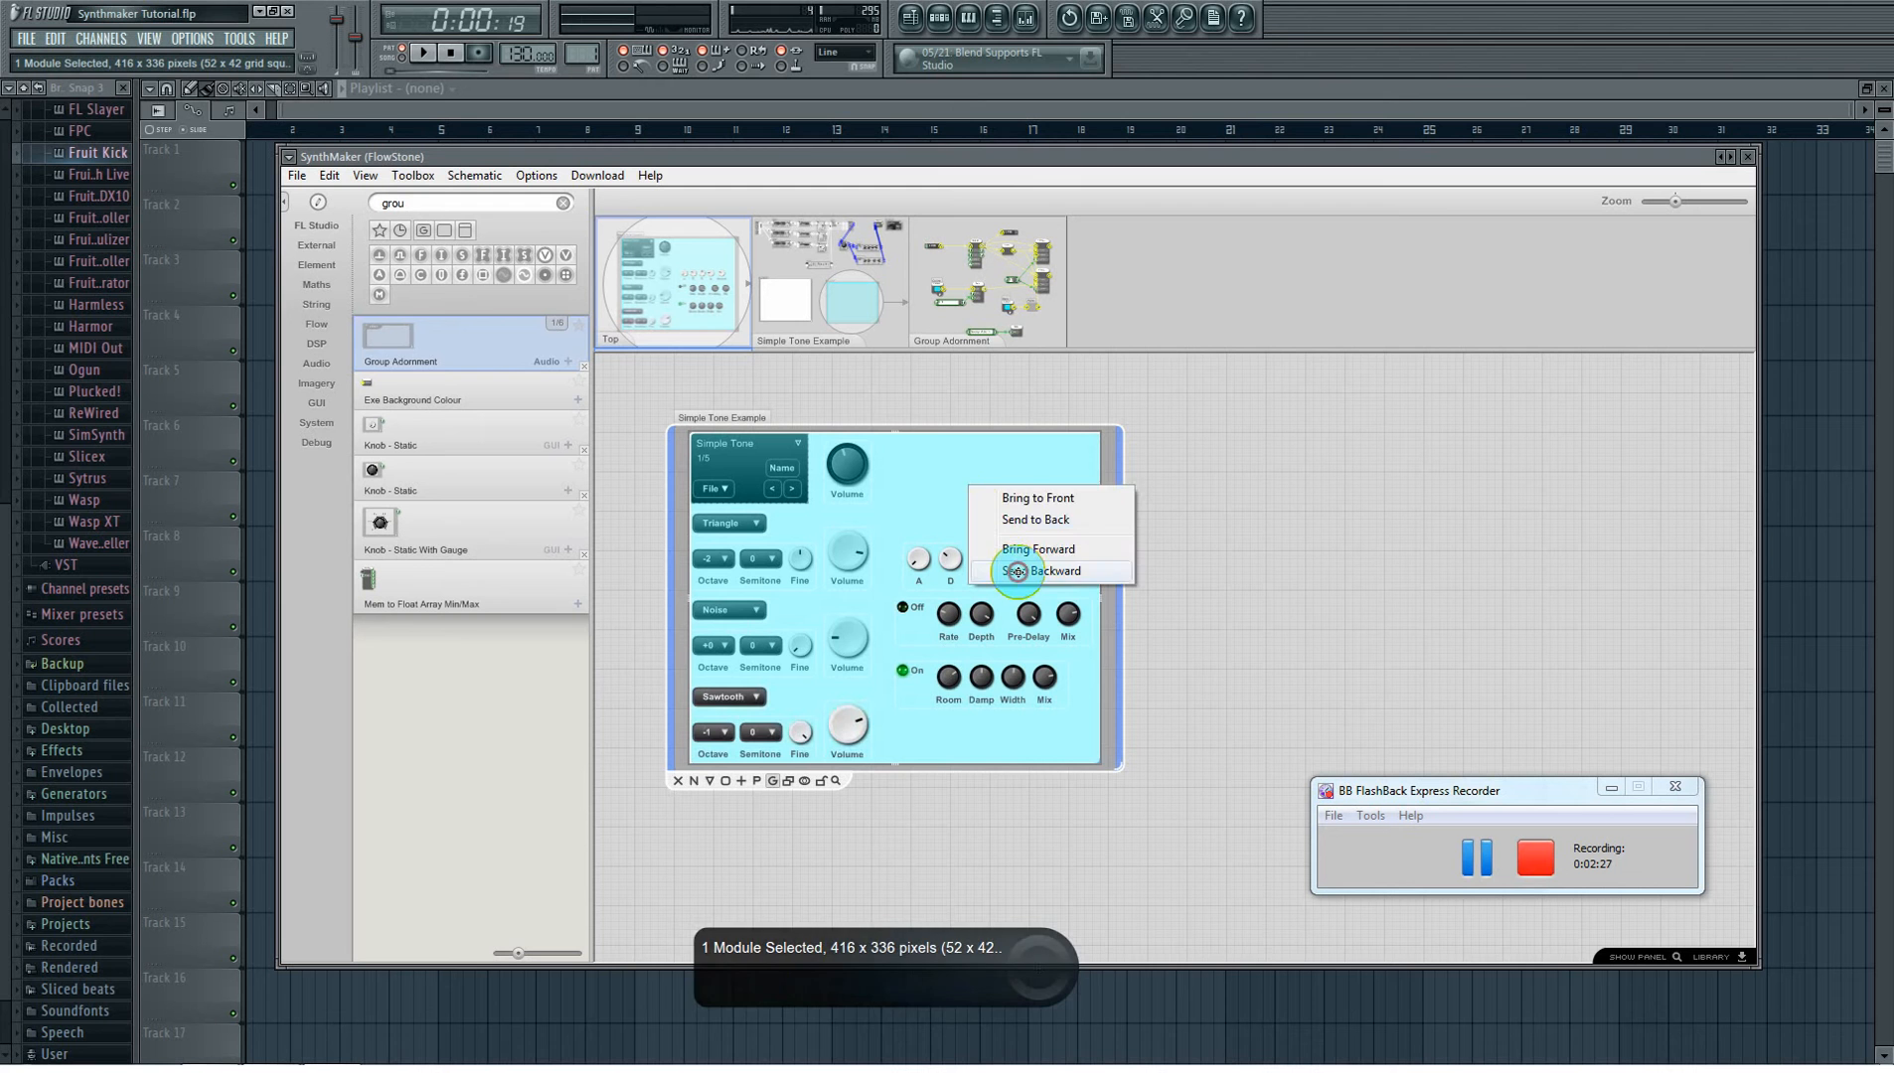
{"action": "left_click", "coordinate": [1007, 576]}
{"action": "right_click", "coordinate": [965, 480]}
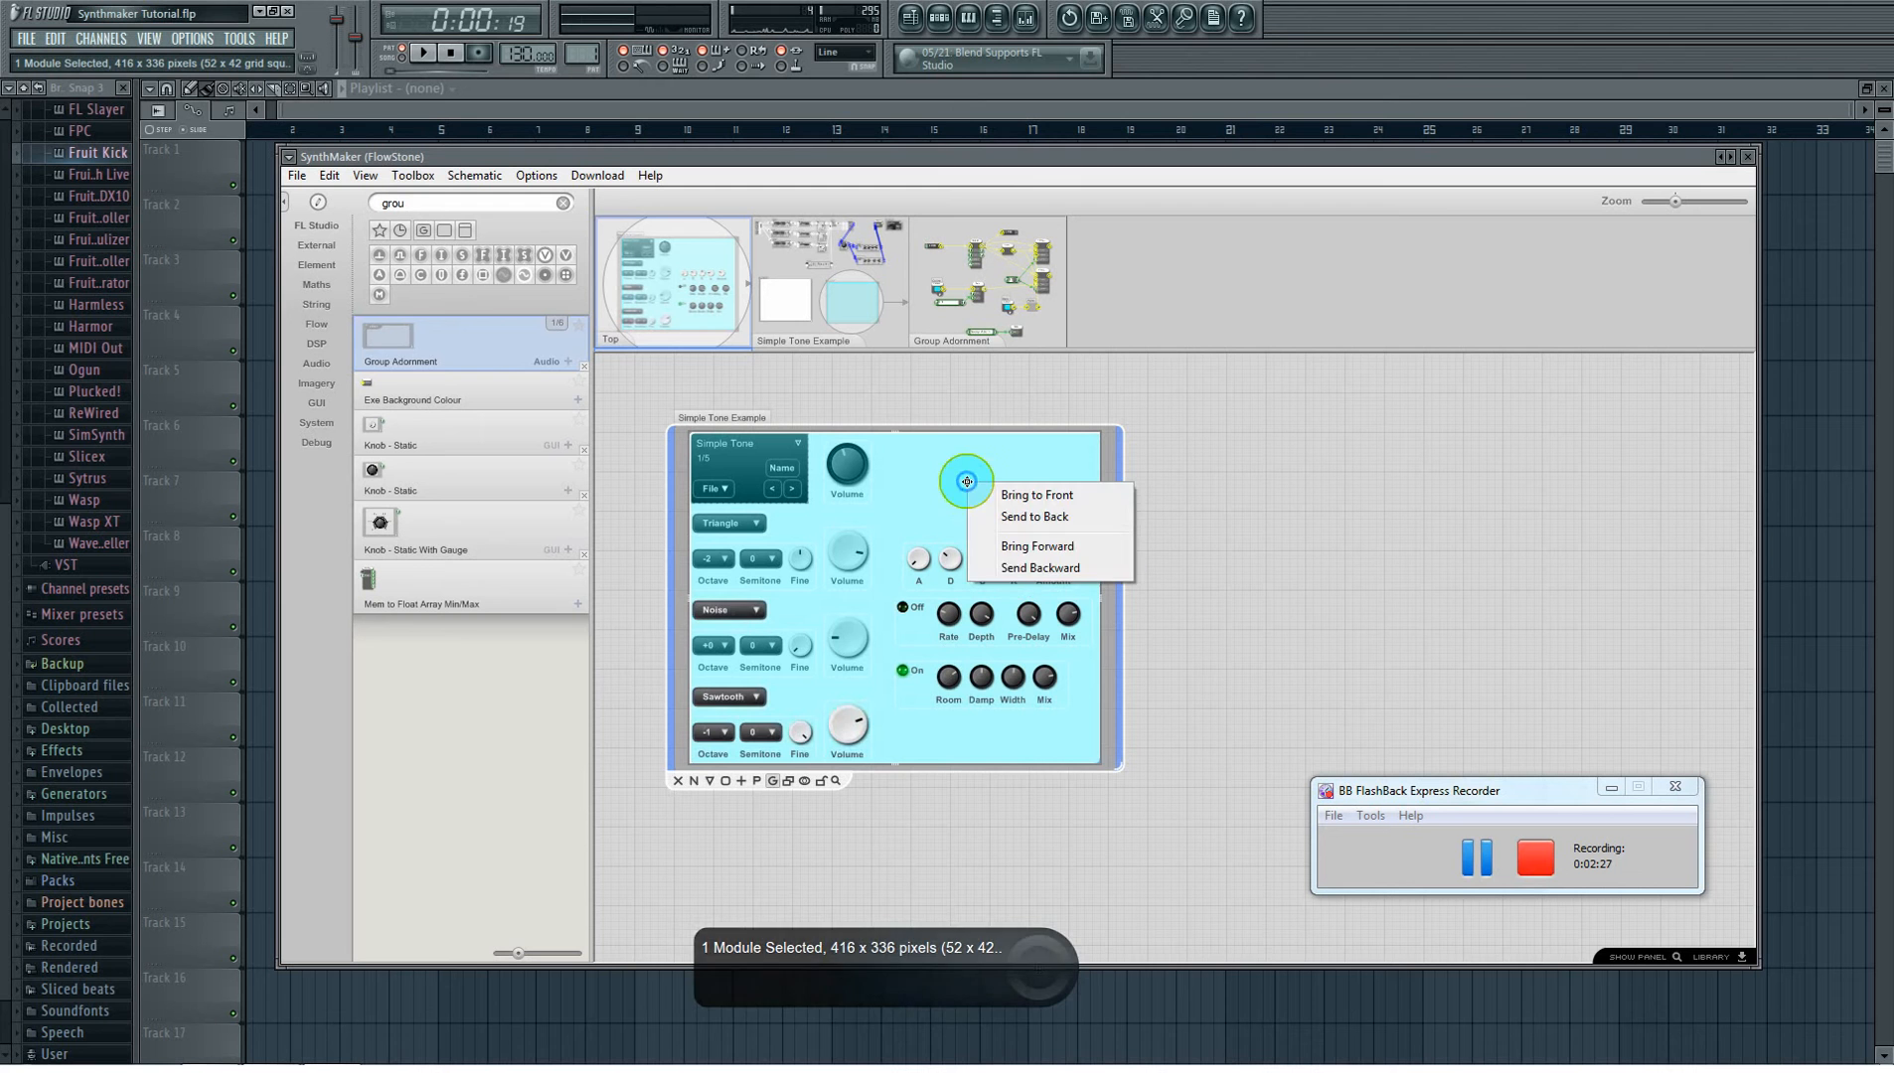
{"action": "left_click", "coordinate": [1024, 569]}
{"action": "right_click", "coordinate": [940, 497]}
{"action": "left_click", "coordinate": [1036, 586]}
{"action": "right_click", "coordinate": [996, 508]}
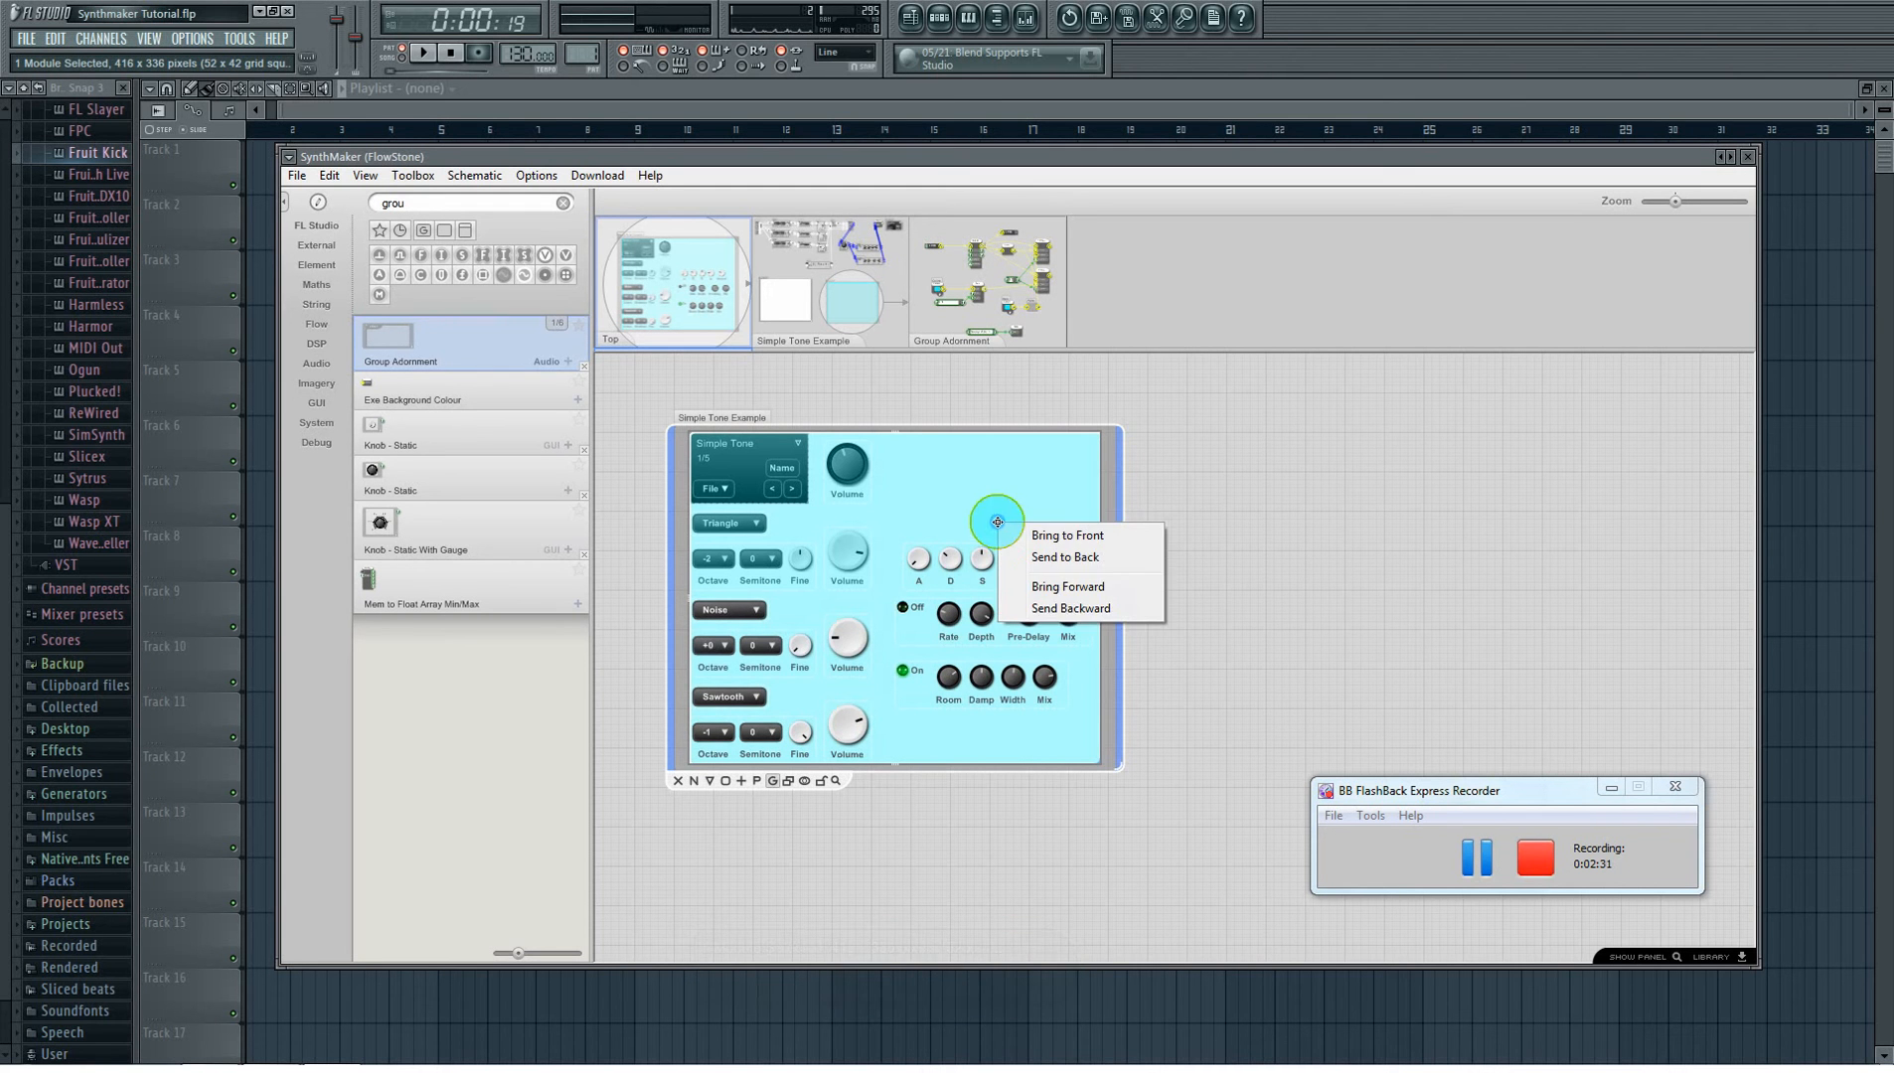
{"action": "left_click", "coordinate": [1054, 595]}
{"action": "right_click", "coordinate": [996, 509]}
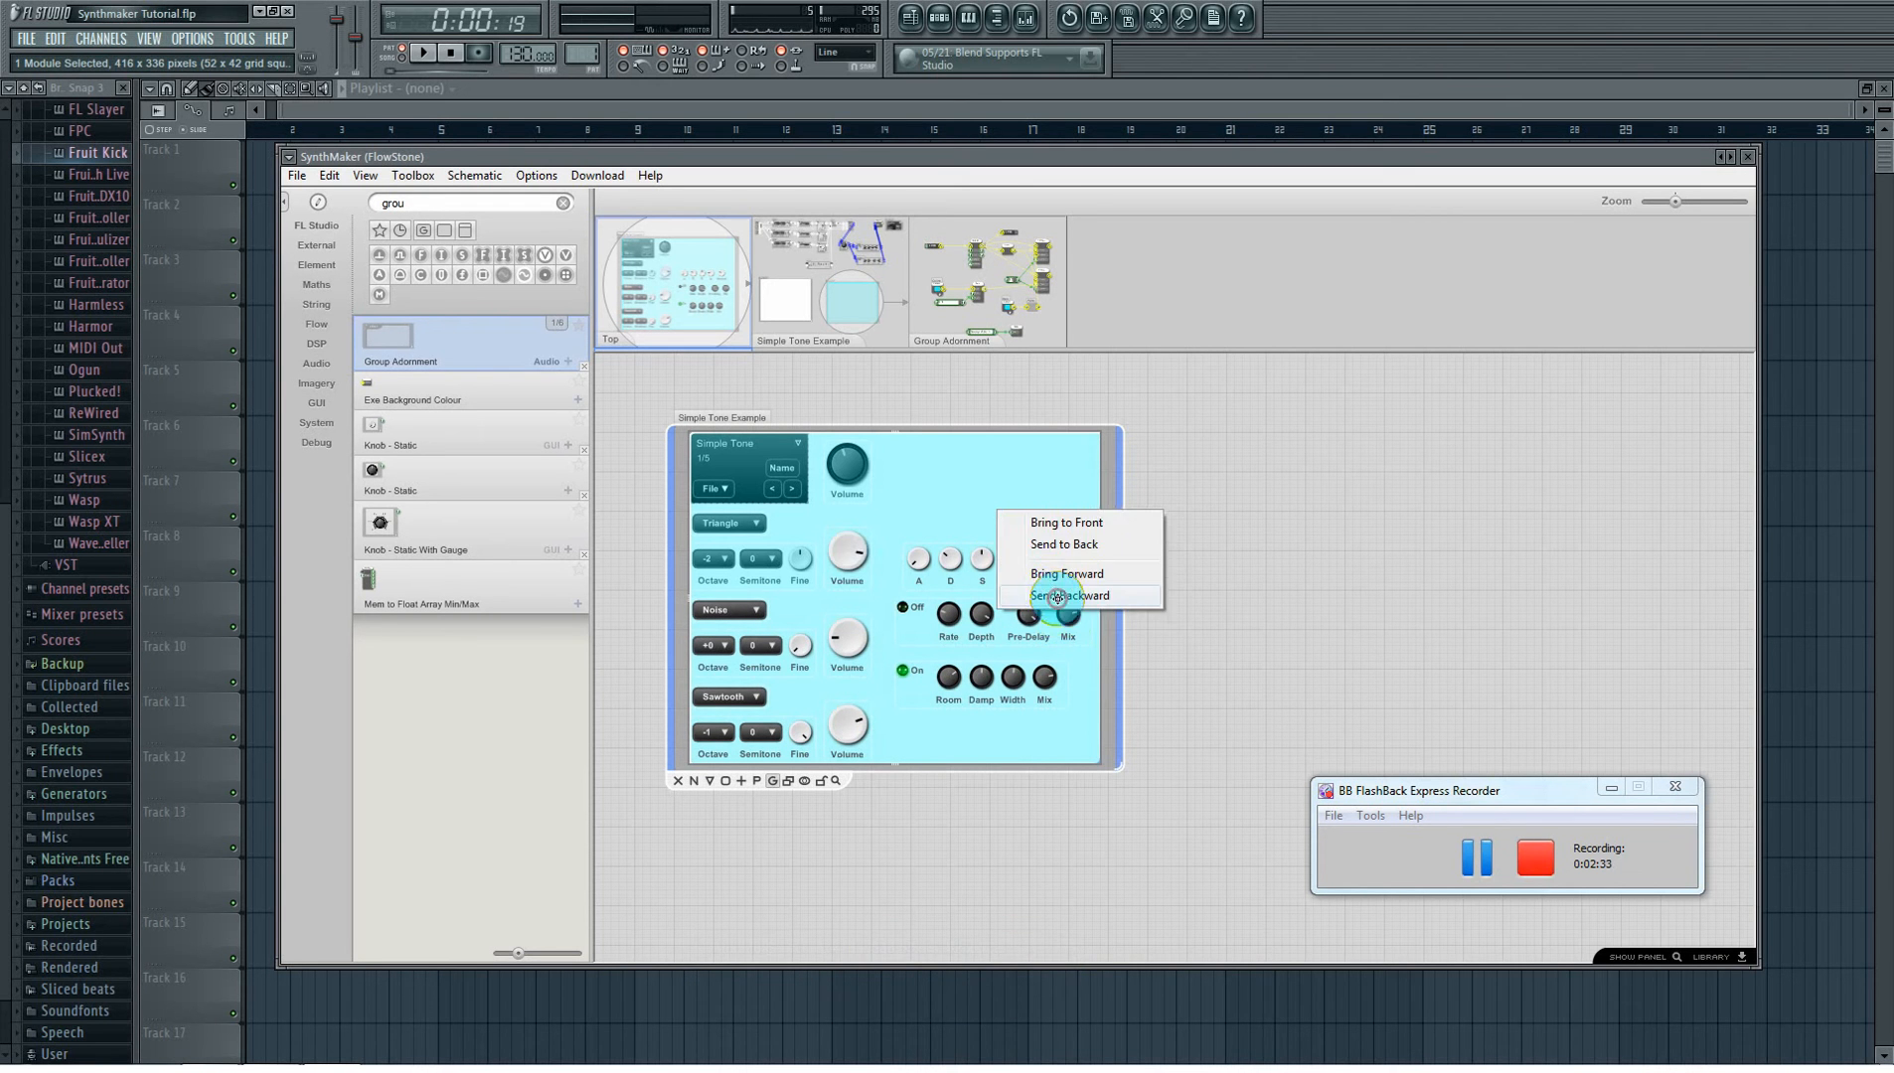
{"action": "left_click", "coordinate": [1057, 597]}
{"action": "right_click", "coordinate": [974, 487]}
{"action": "left_click", "coordinate": [1032, 576]}
{"action": "right_click", "coordinate": [1000, 515]}
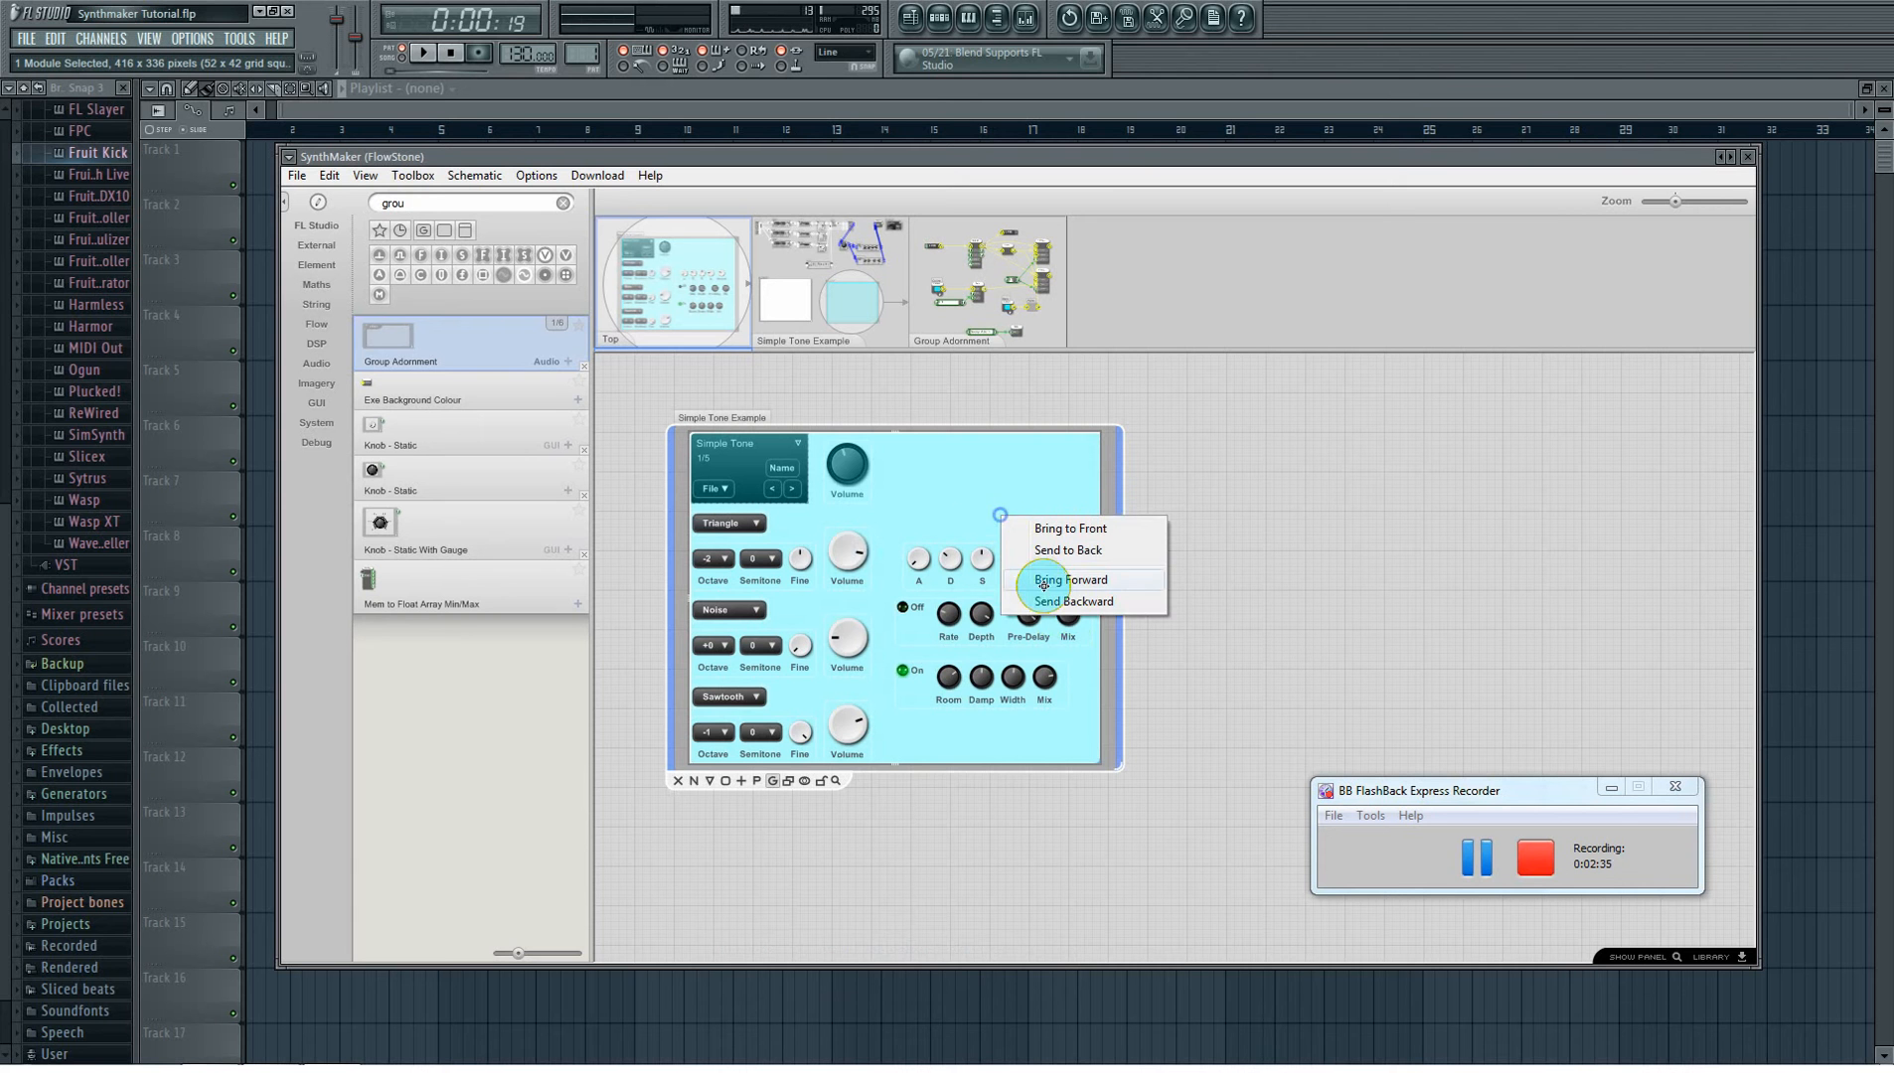
{"action": "left_click", "coordinate": [1050, 602]}
{"action": "right_click", "coordinate": [995, 488]}
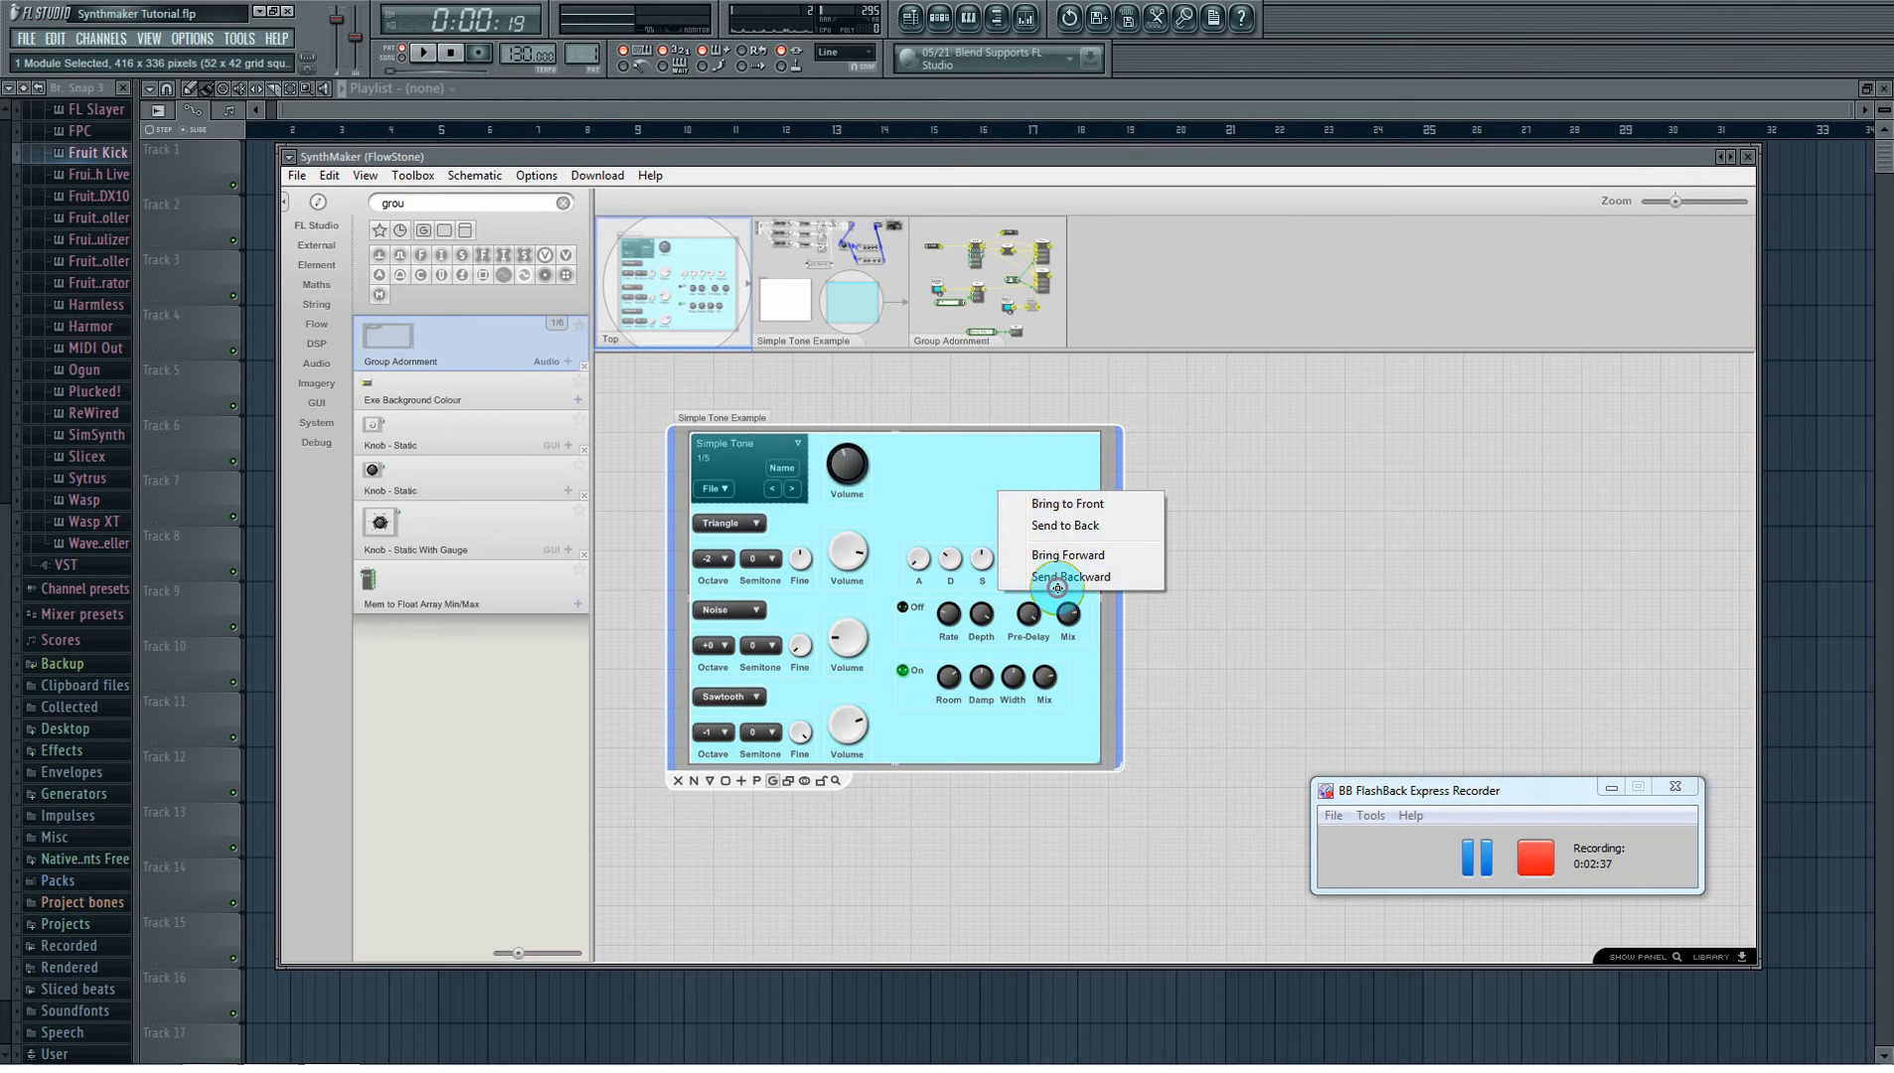
{"action": "left_click", "coordinate": [1053, 581]}
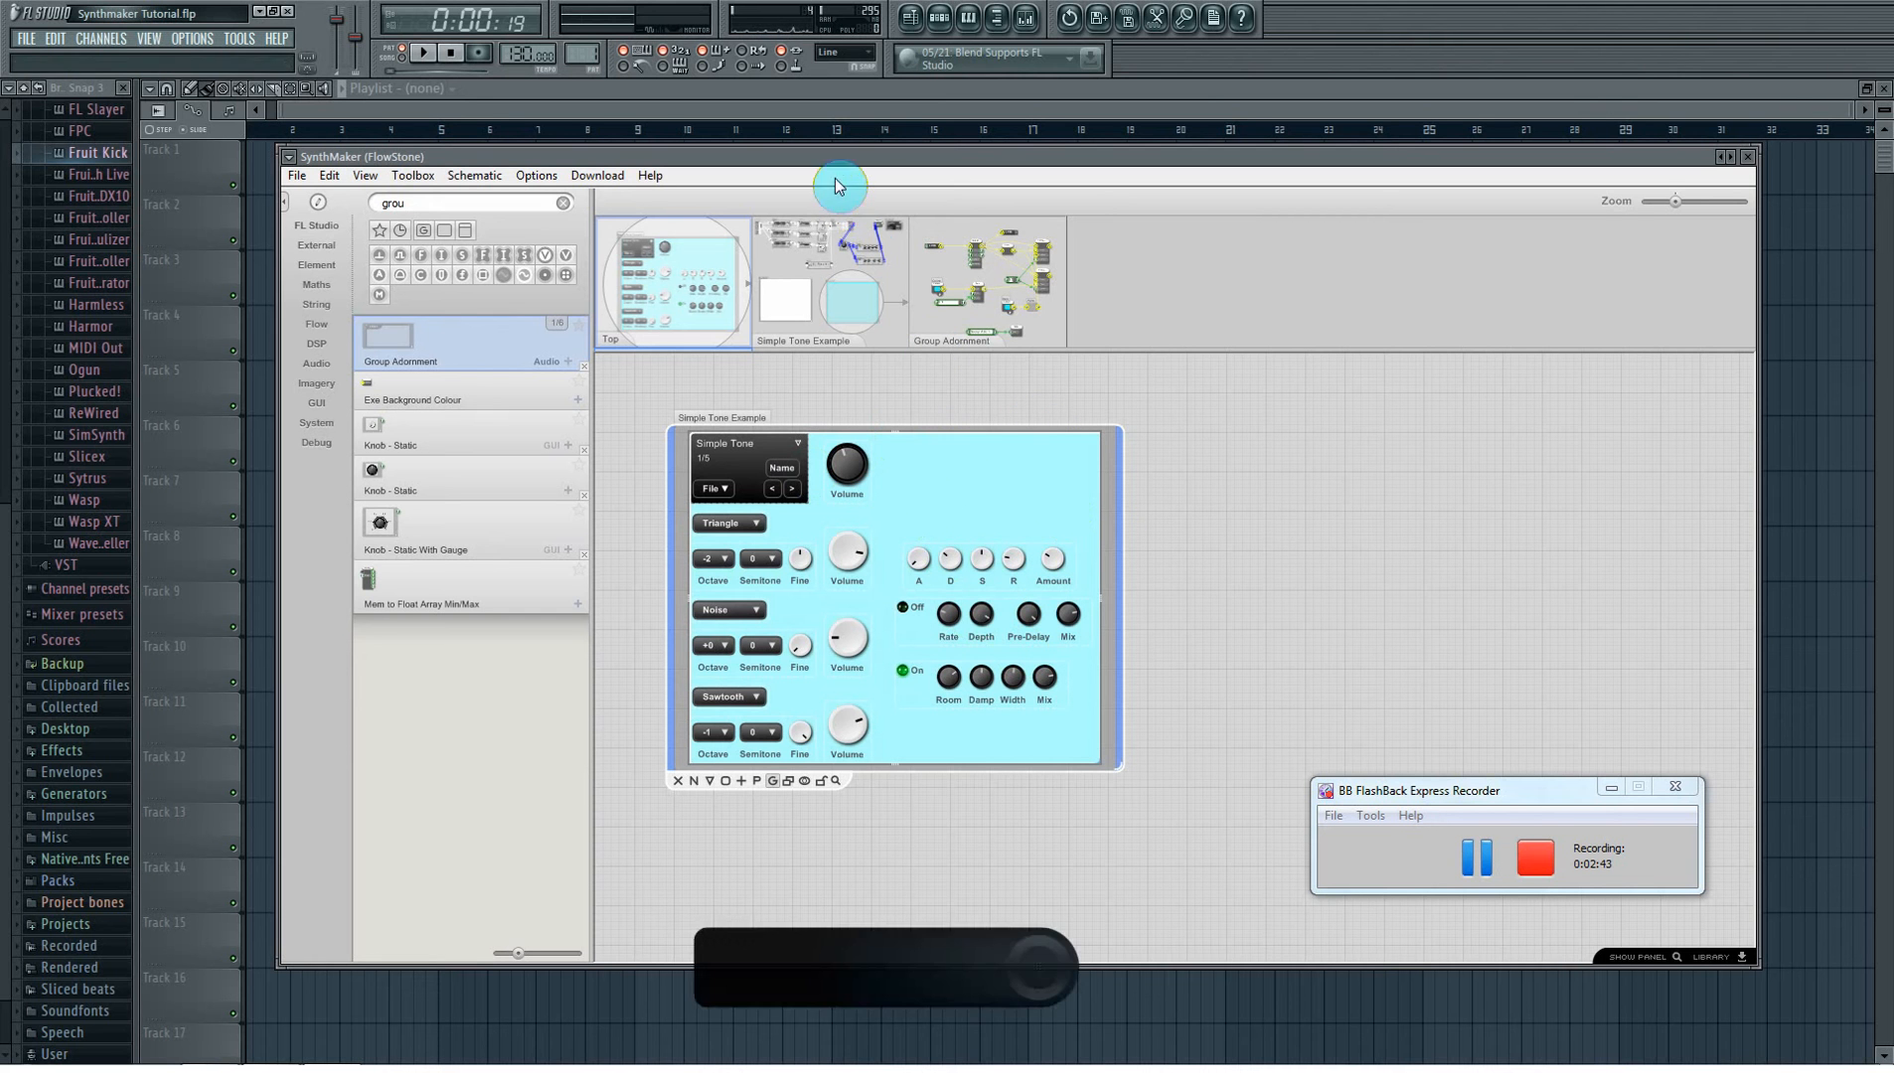
{"action": "left_click", "coordinate": [890, 454]}
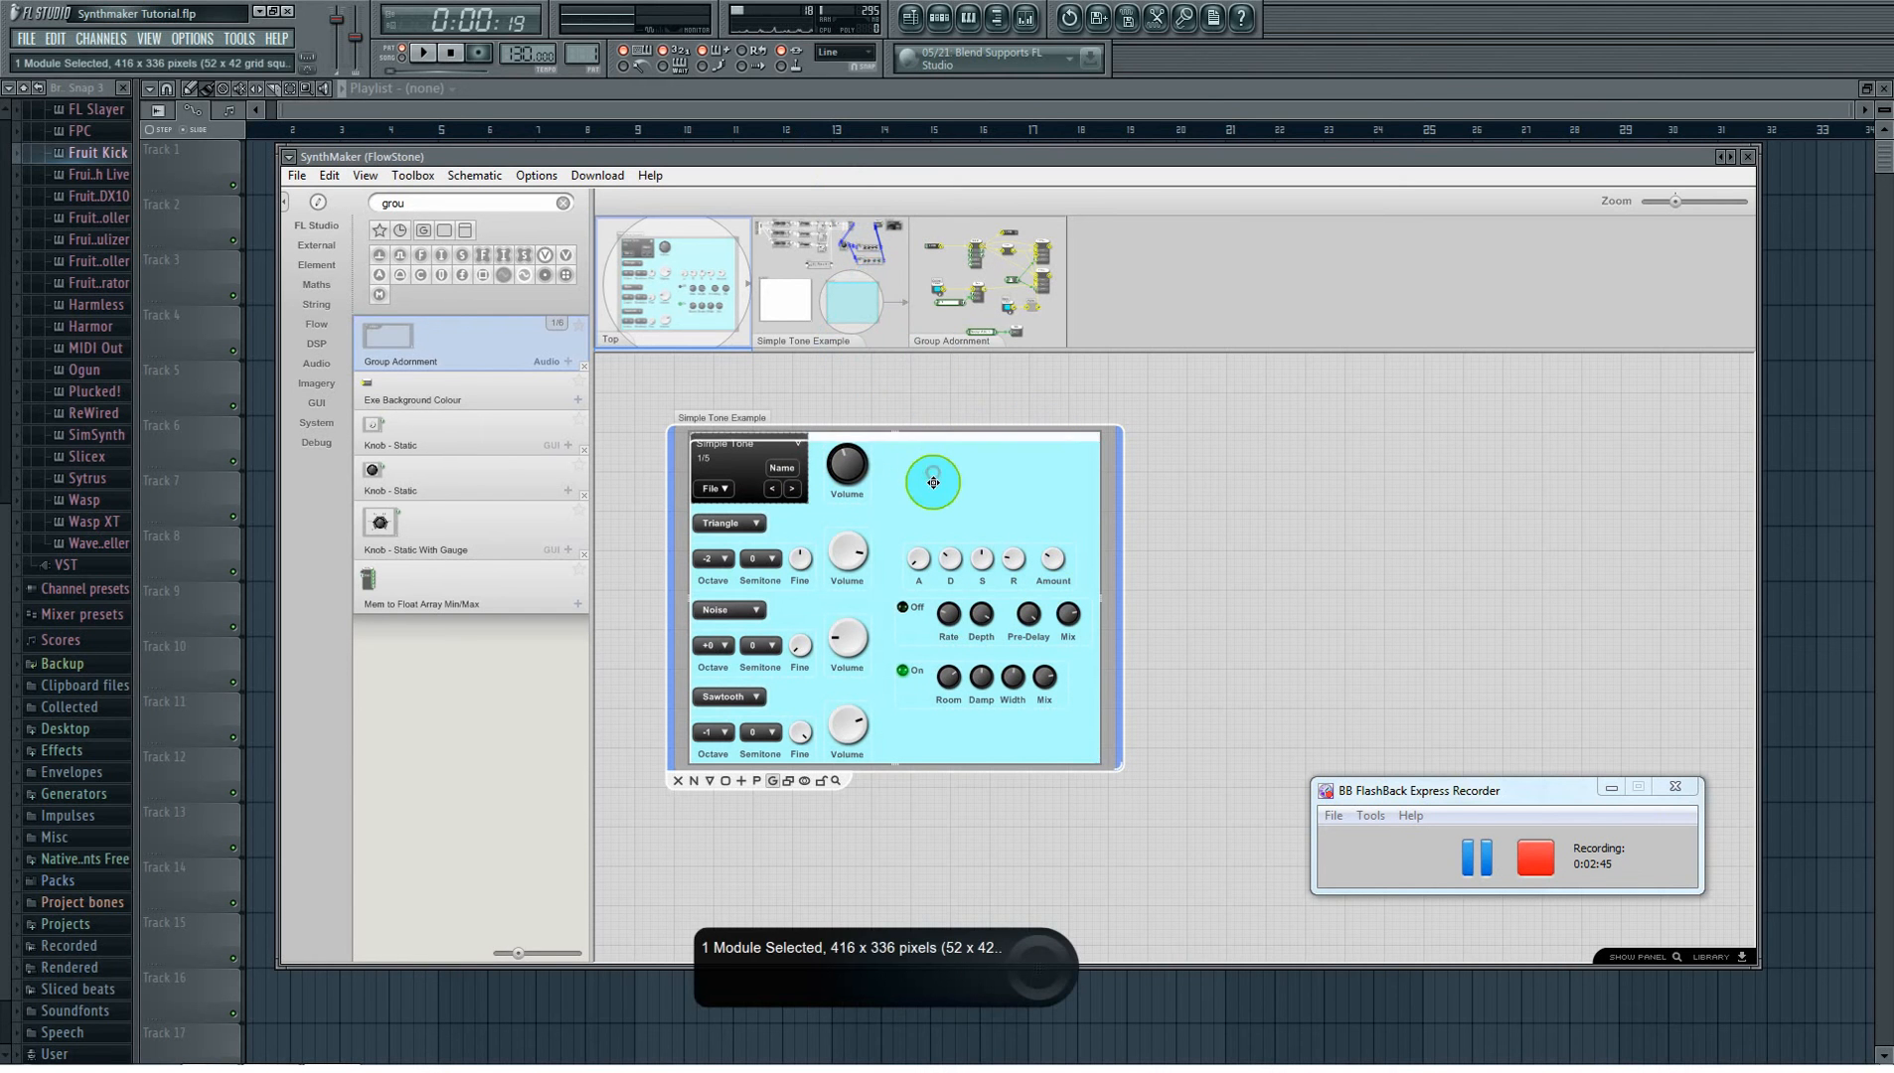
{"action": "mouse_move", "coordinate": [934, 482]}
{"action": "left_mouse_down"}
{"action": "mouse_move", "coordinate": [929, 541]}
{"action": "mouse_move", "coordinate": [901, 496]}
{"action": "mouse_move", "coordinate": [1069, 534]}
{"action": "mouse_move", "coordinate": [923, 532]}
{"action": "mouse_move", "coordinate": [922, 452]}
{"action": "mouse_move", "coordinate": [903, 592]}
{"action": "mouse_move", "coordinate": [945, 620]}
{"action": "mouse_move", "coordinate": [924, 514]}
{"action": "left_mouse_up"}
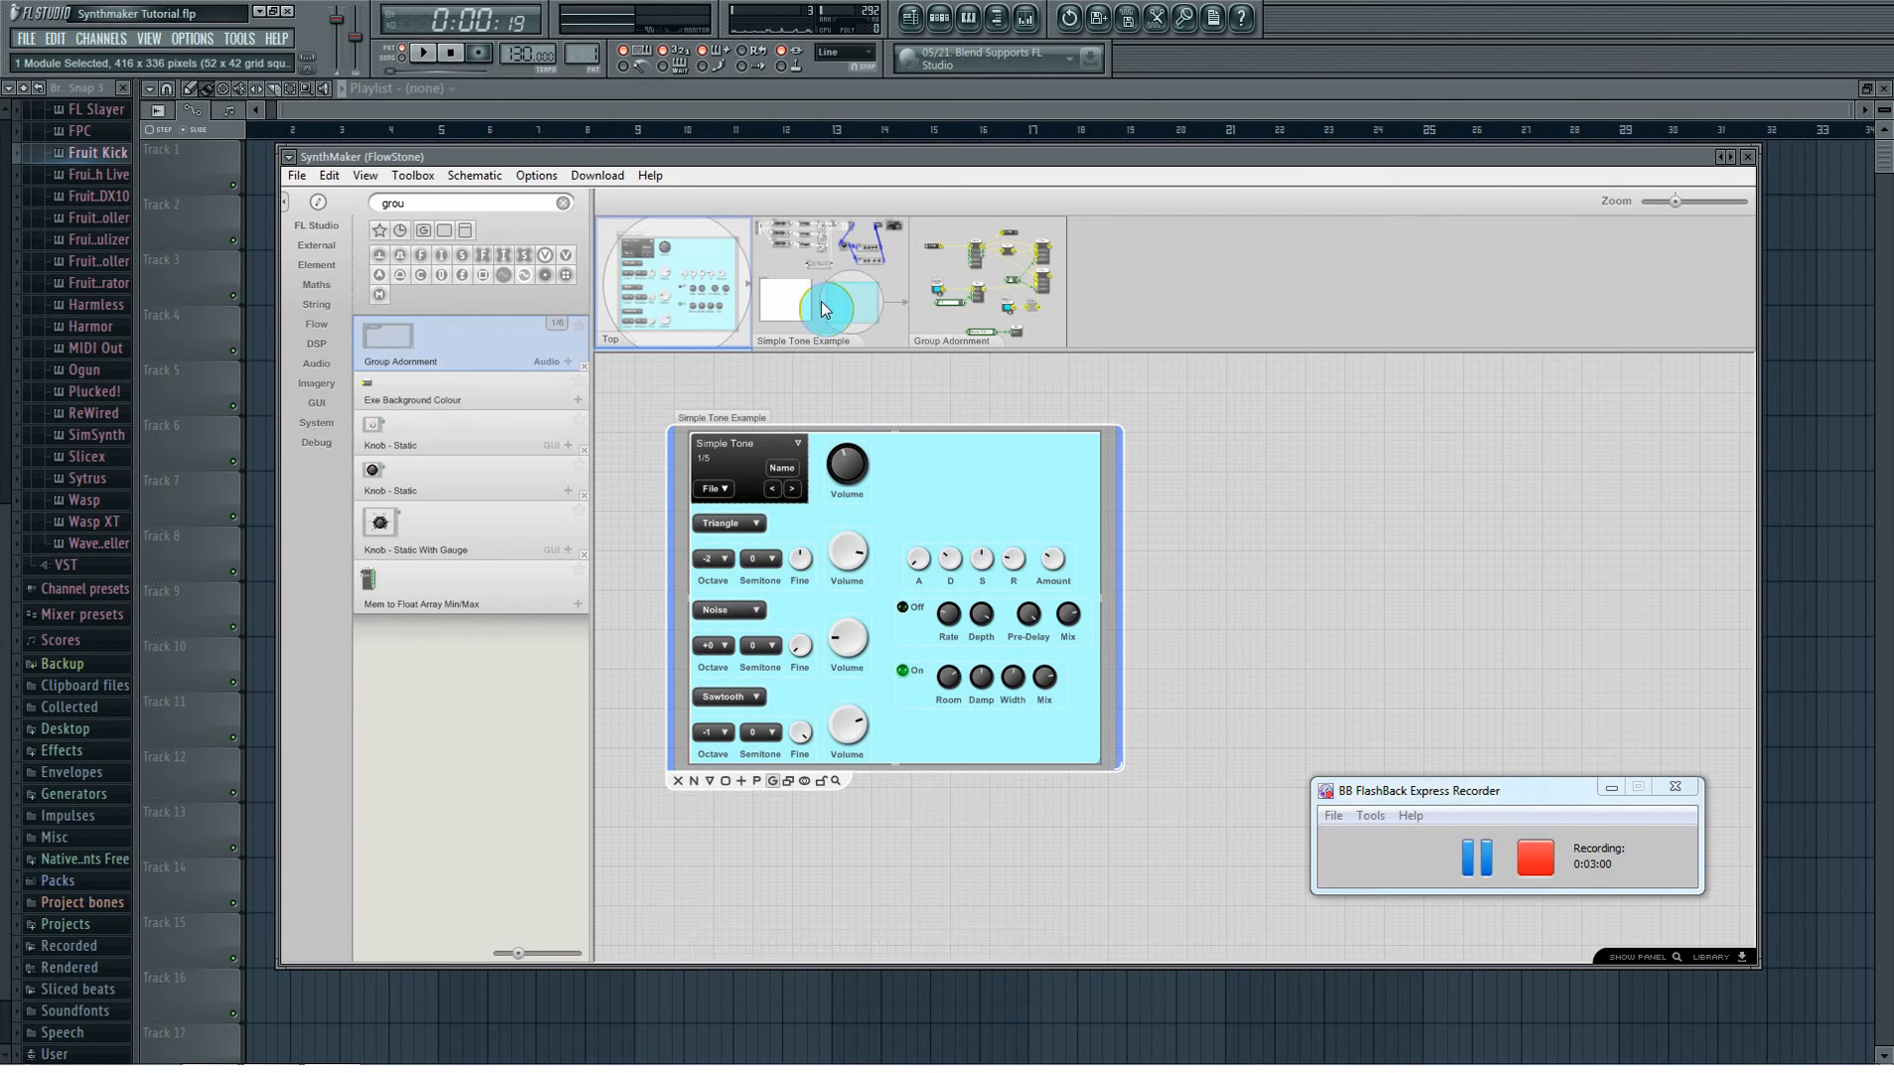
- Add a Text module and a Text View module in the empty area beside Reverb and Stereo Chorus, and link Text's output to Text View
{"action": "left_click", "coordinate": [773, 281]}
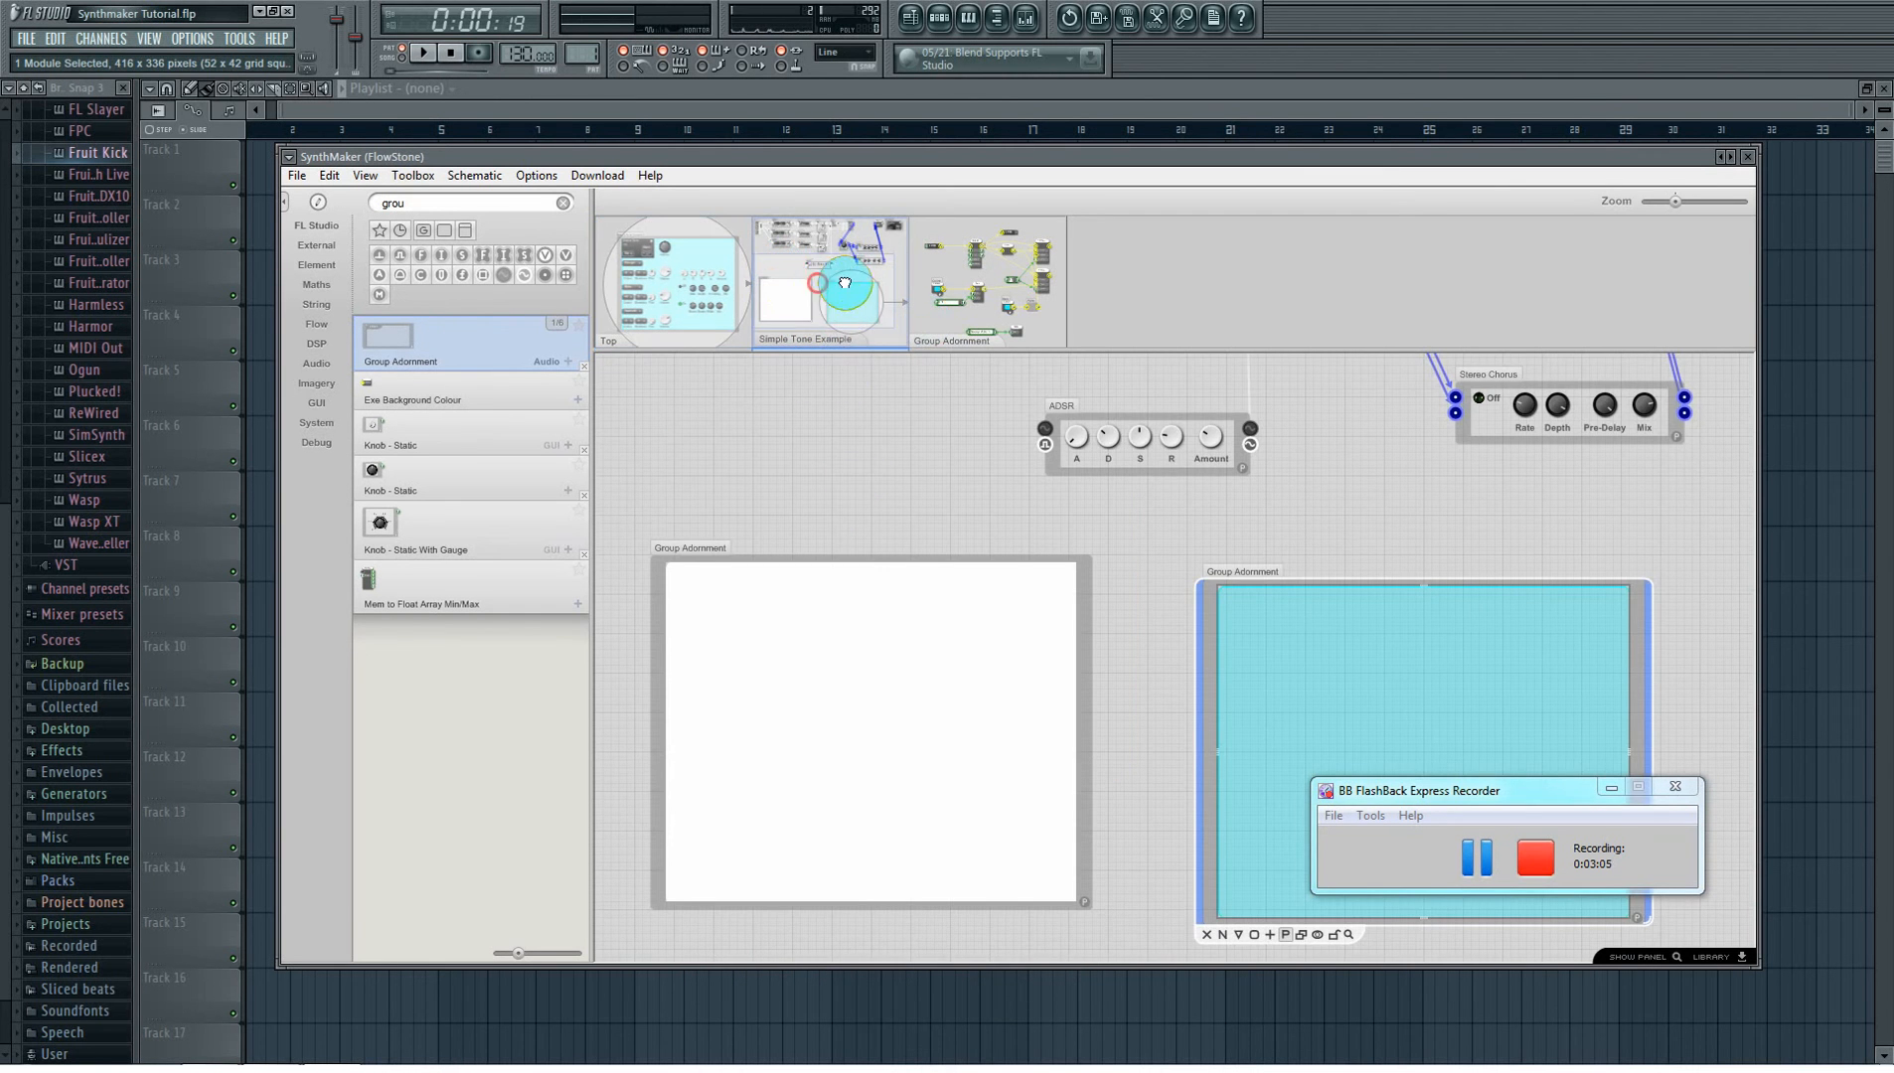
{"action": "left_click_drag", "start_coordinate": [845, 283], "coordinate": [908, 255]}
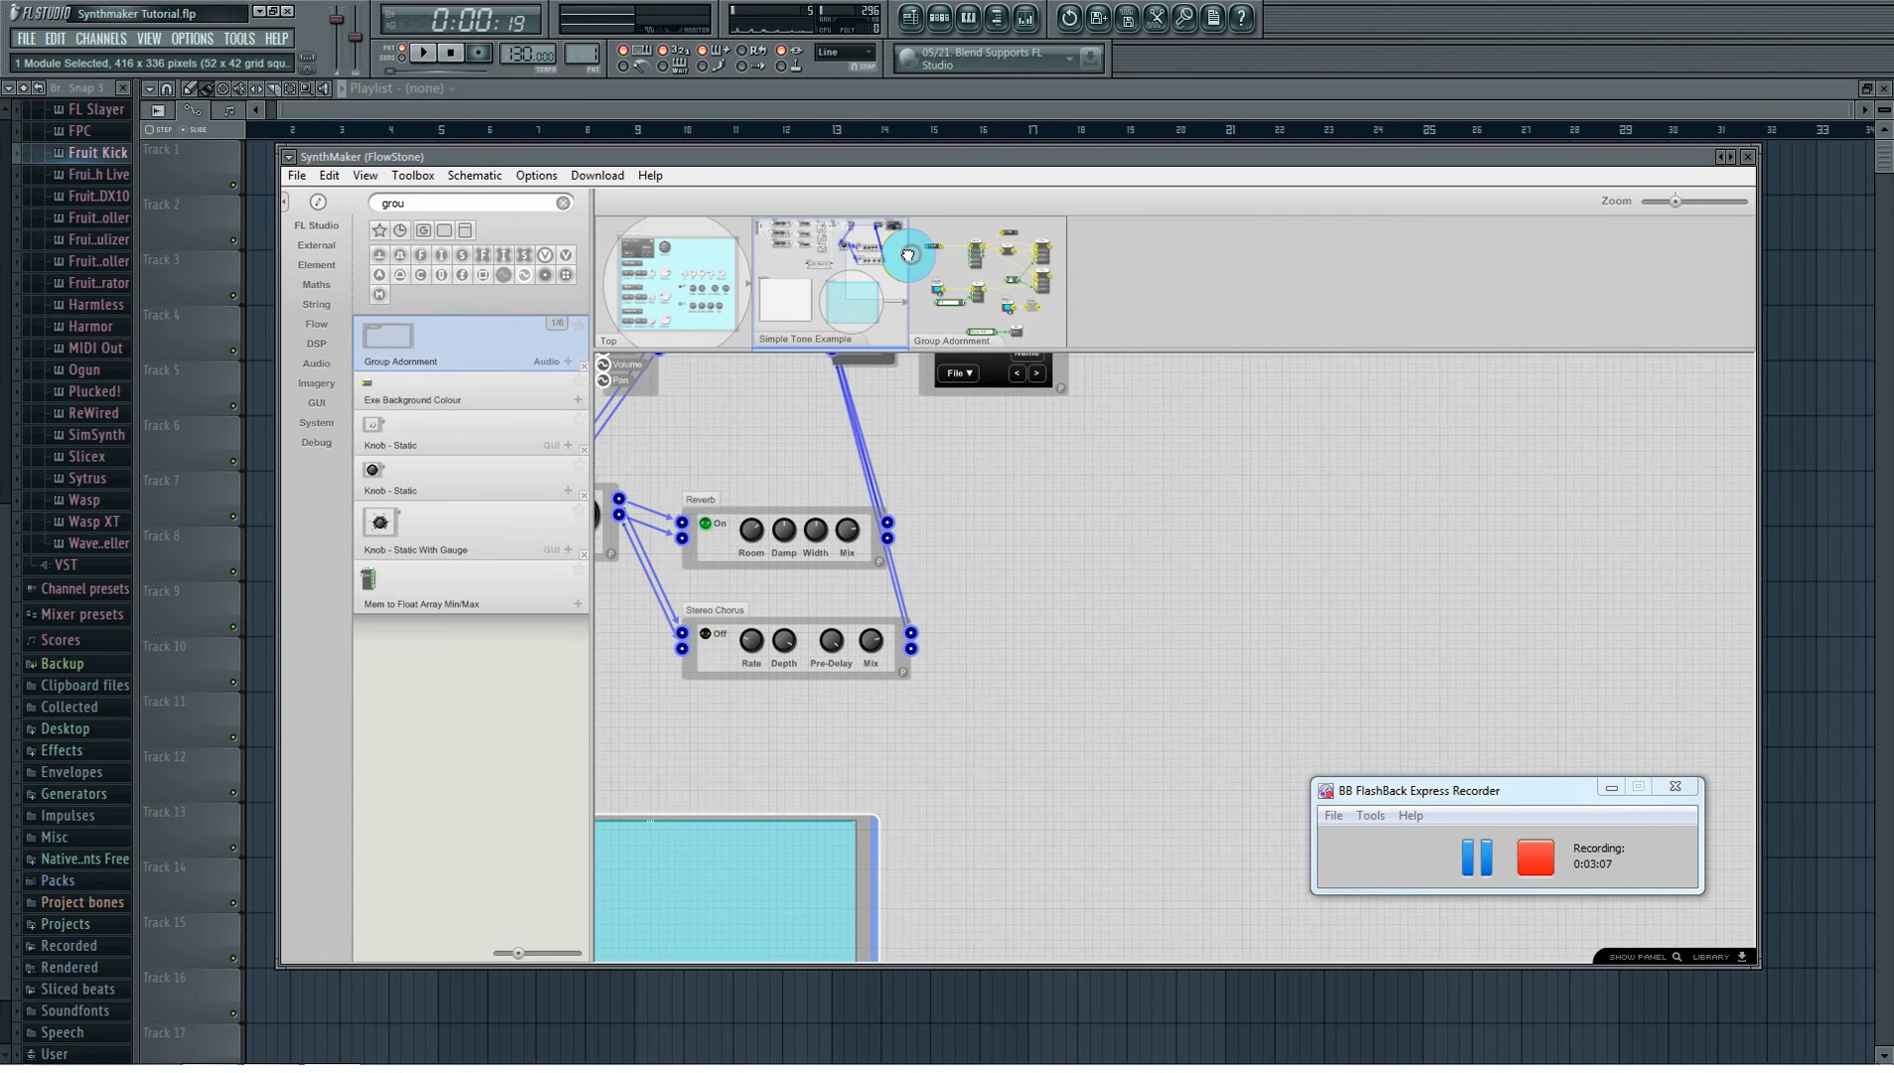
{"action": "left_click_drag", "start_coordinate": [427, 203], "coordinate": [338, 198]}
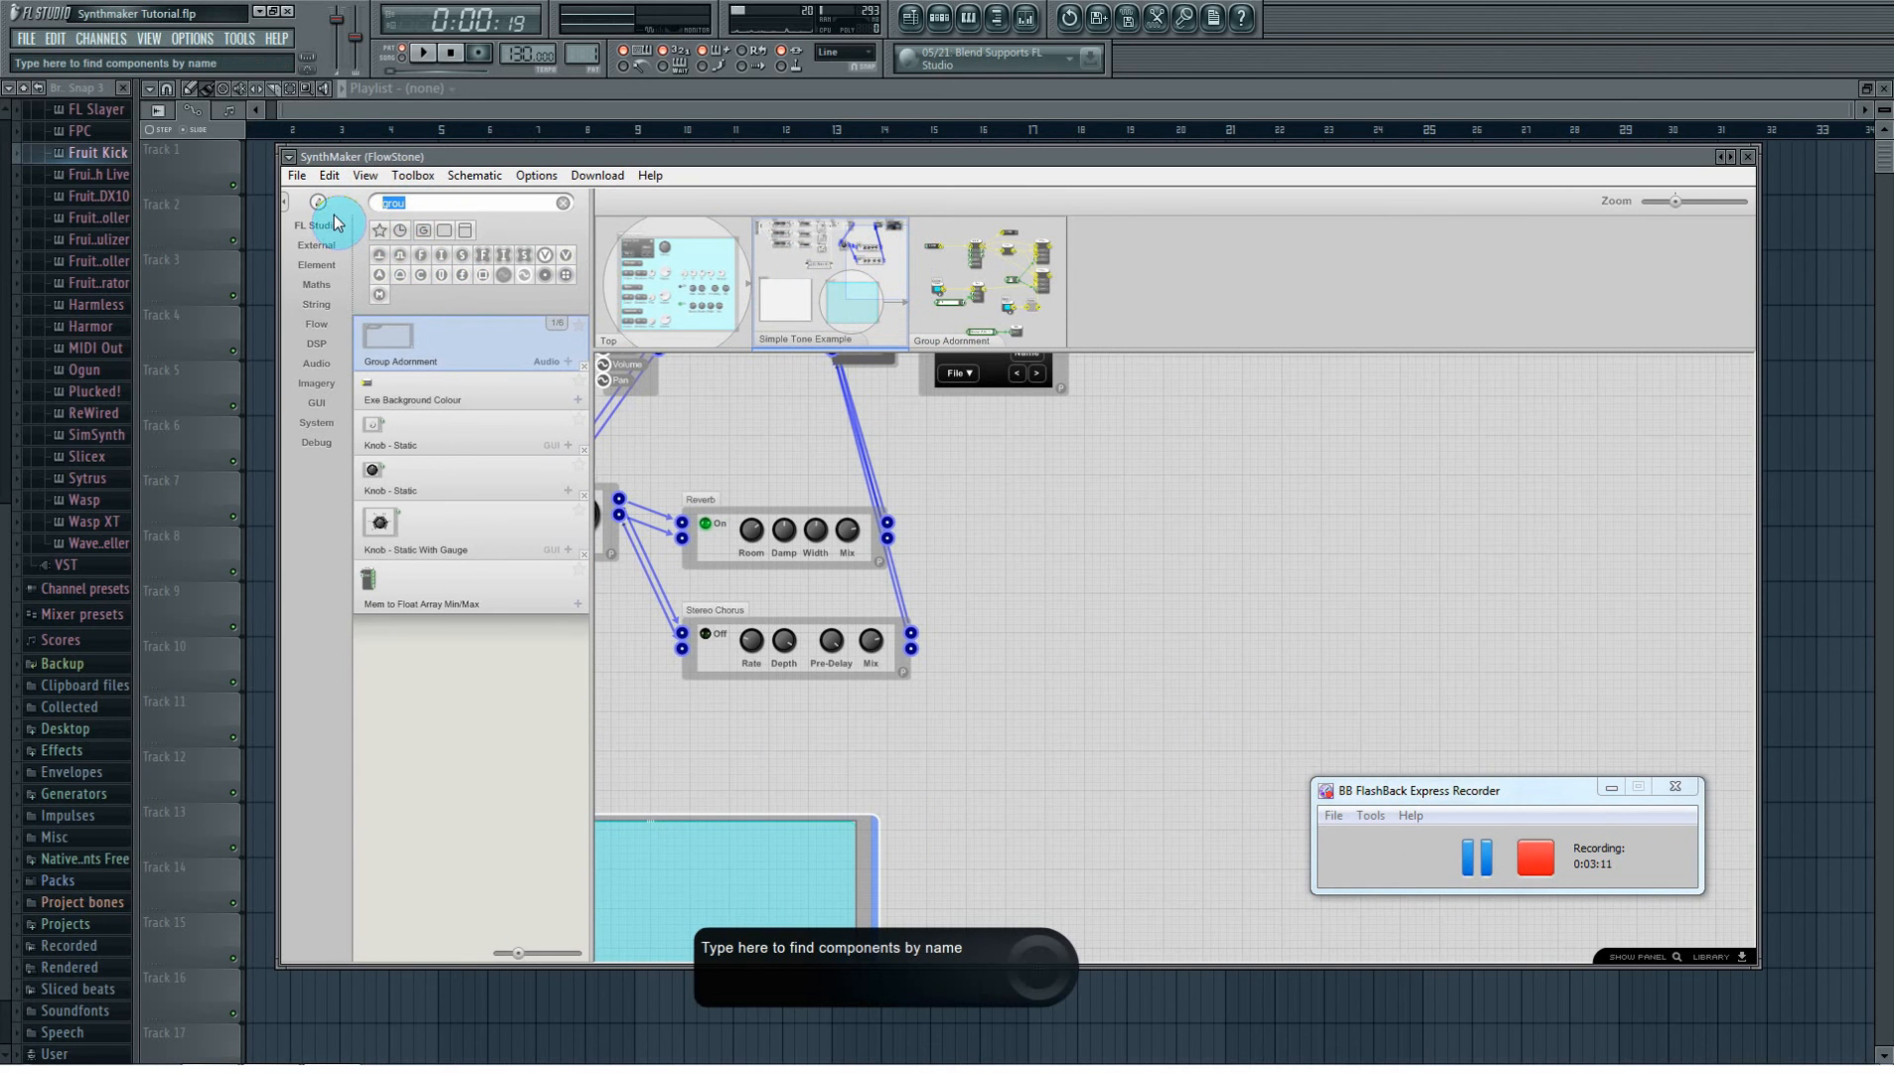
{"action": "type", "text": "tex"}
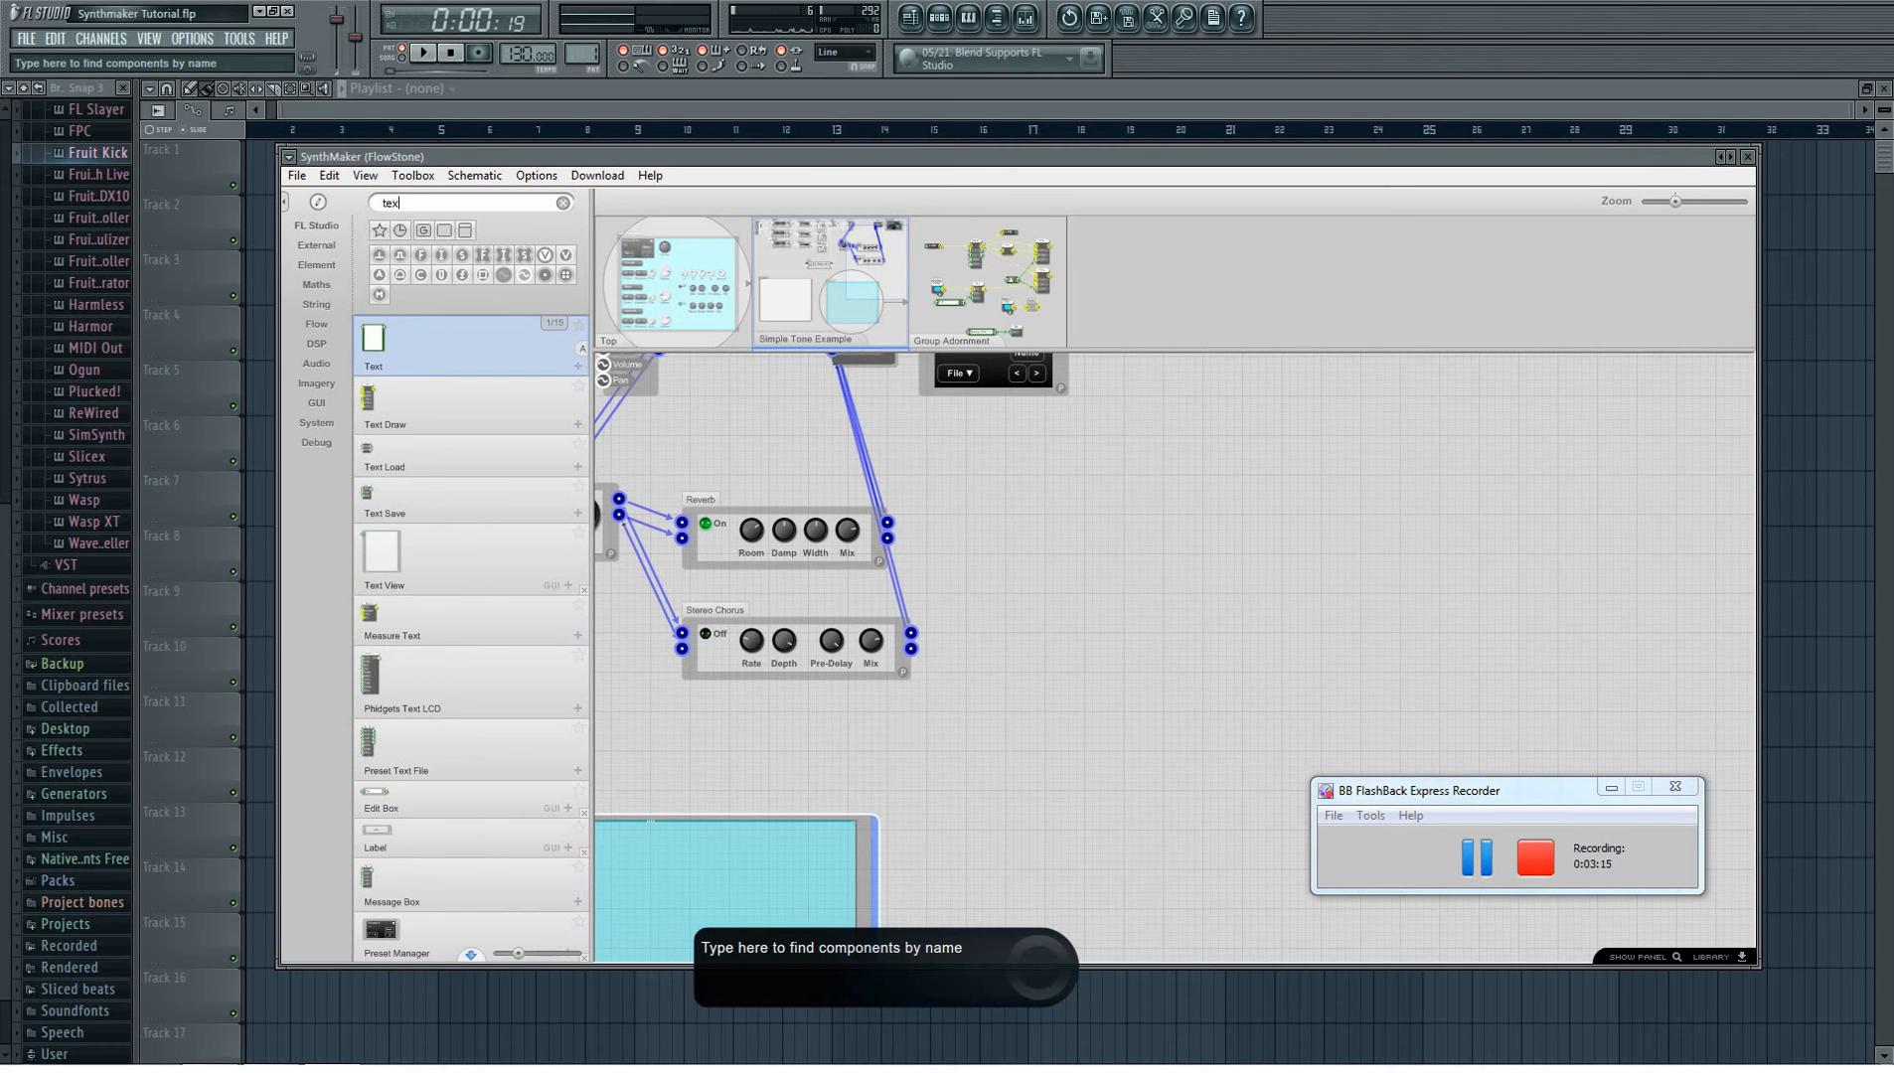
{"action": "left_click_drag", "start_coordinate": [525, 405], "coordinate": [1229, 543]}
{"action": "left_click_drag", "start_coordinate": [375, 548], "coordinate": [1438, 527]}
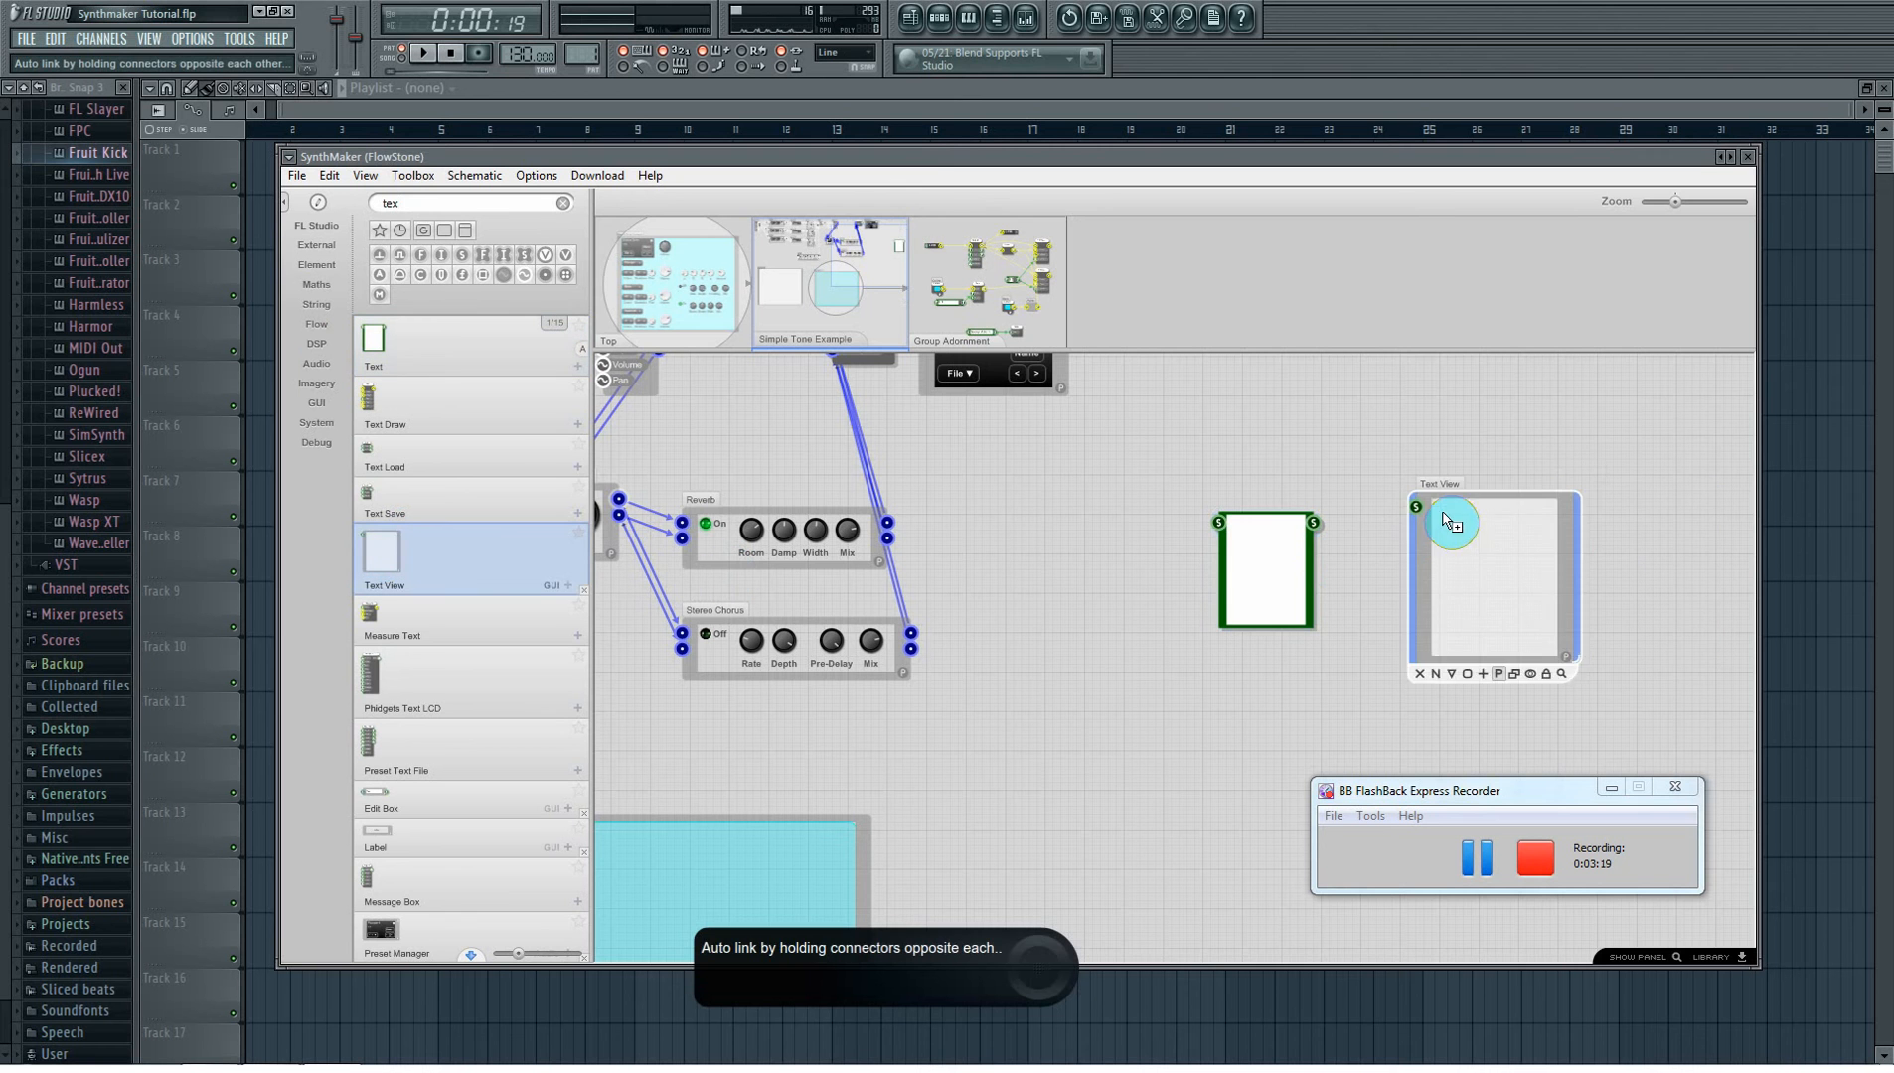
{"action": "left_click_drag", "start_coordinate": [1314, 524], "coordinate": [1410, 531]}
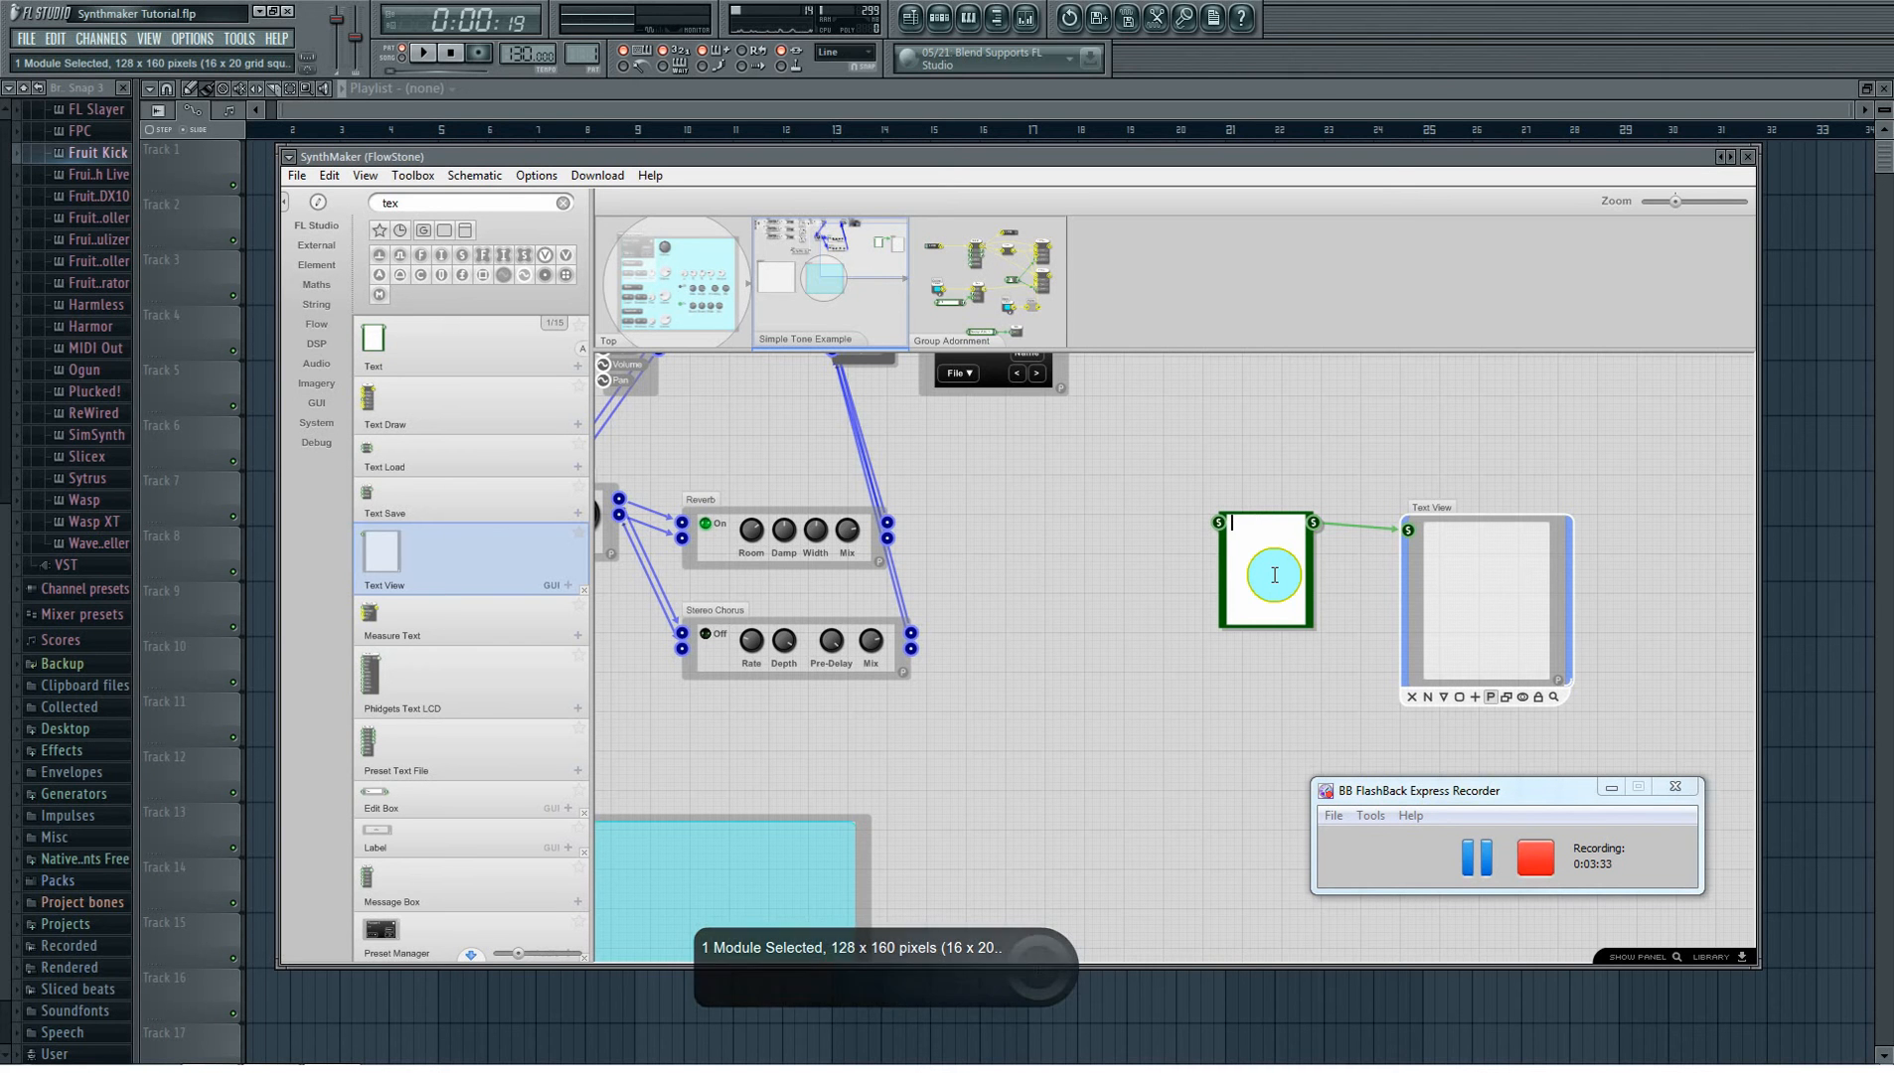
- Enter NAME in the Text module and shift the Text View so its connector lines up with the Text output
{"action": "type", "text": "n"}
{"action": "key", "text": "BackSpace"}
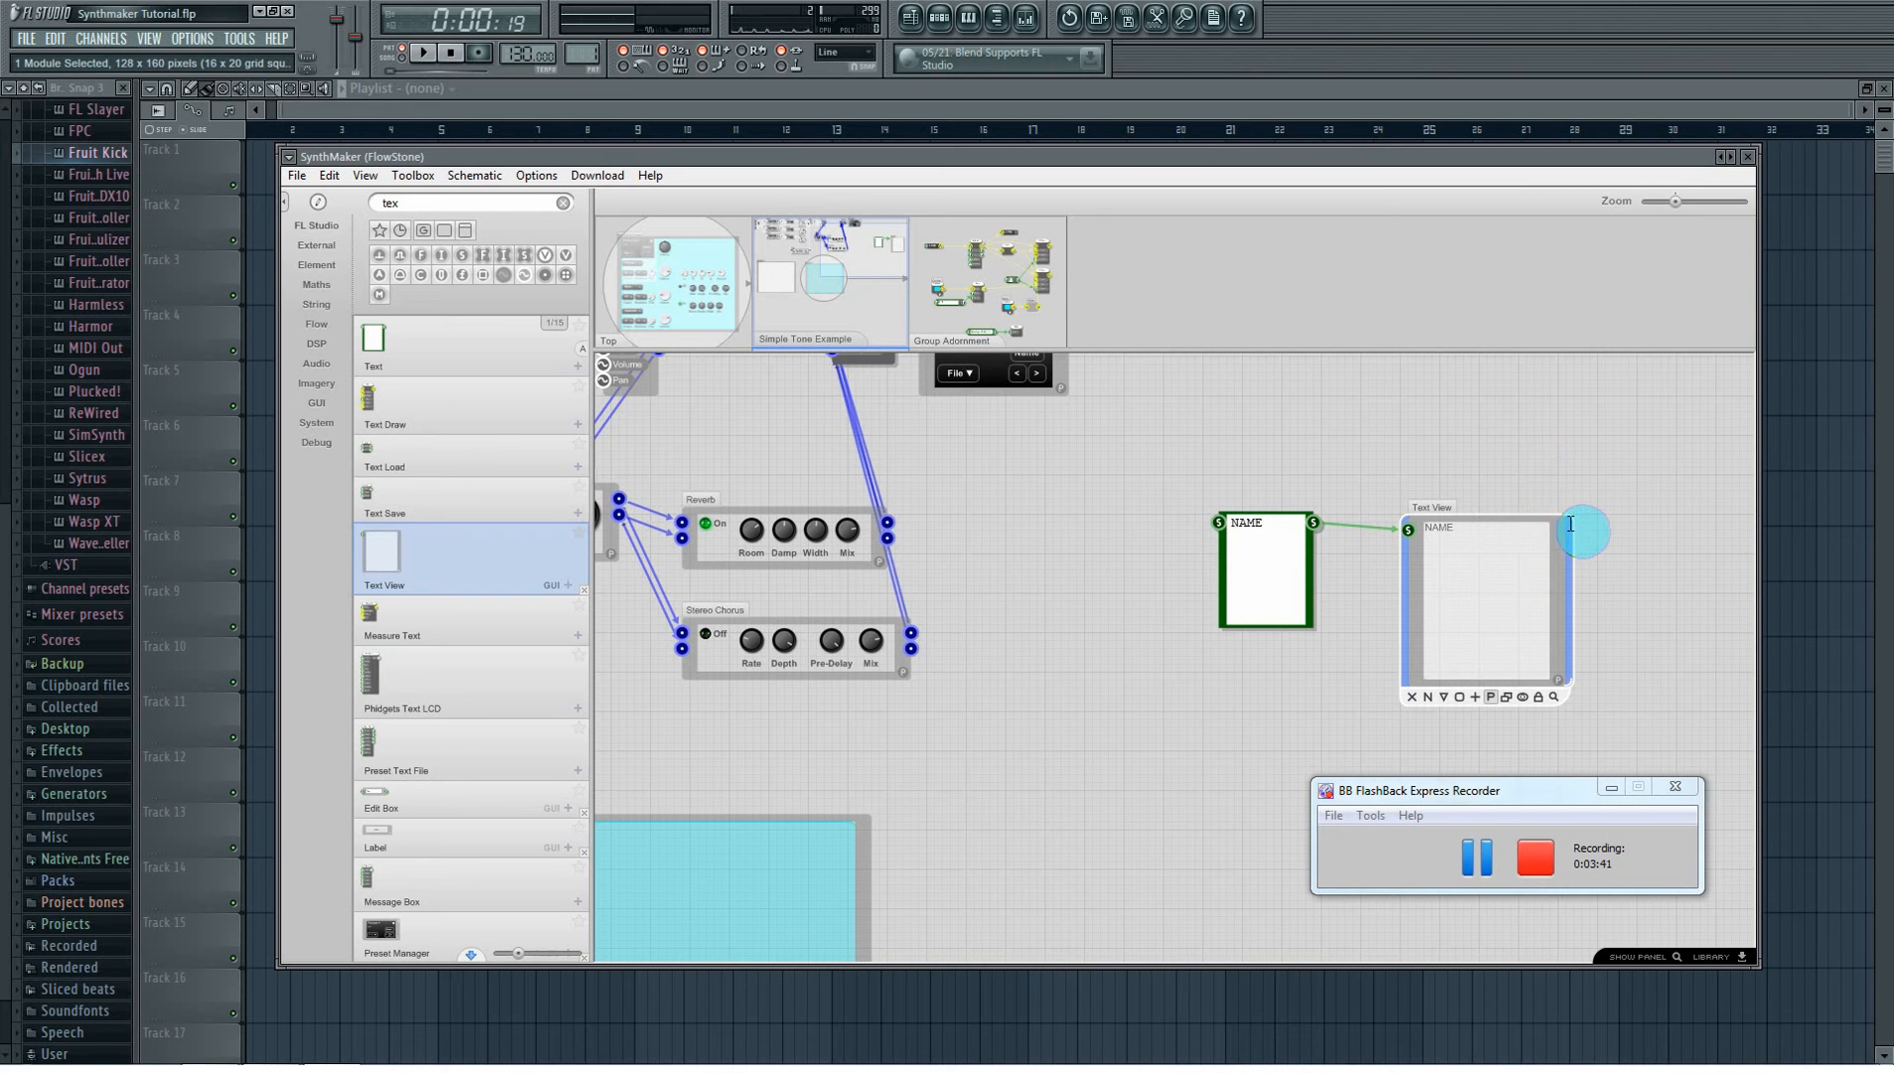
{"action": "mouse_move", "coordinate": [1567, 522]}
{"action": "left_mouse_down"}
{"action": "mouse_move", "coordinate": [1552, 531]}
{"action": "mouse_move", "coordinate": [1575, 522]}
{"action": "left_mouse_up"}
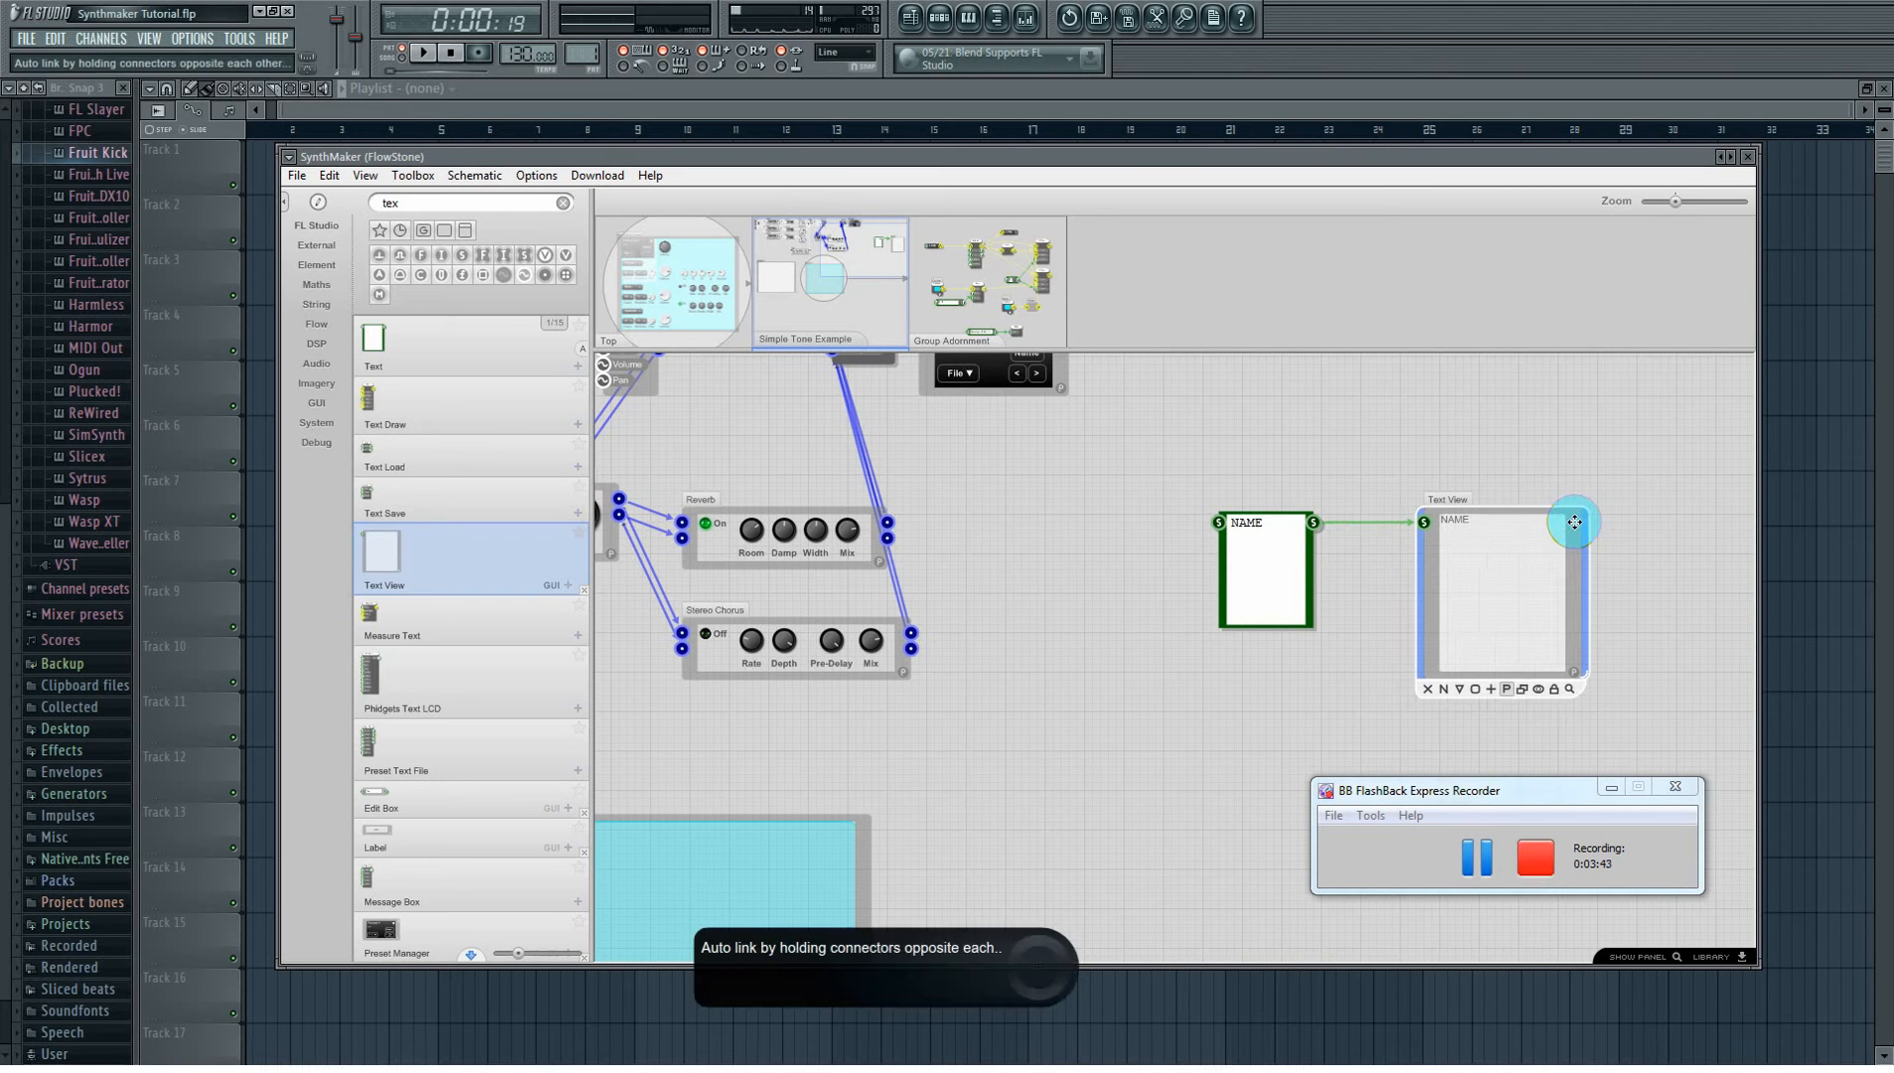
- Set the Text View's text size to 4 and its text colour to green
{"action": "left_click", "coordinate": [1576, 680]}
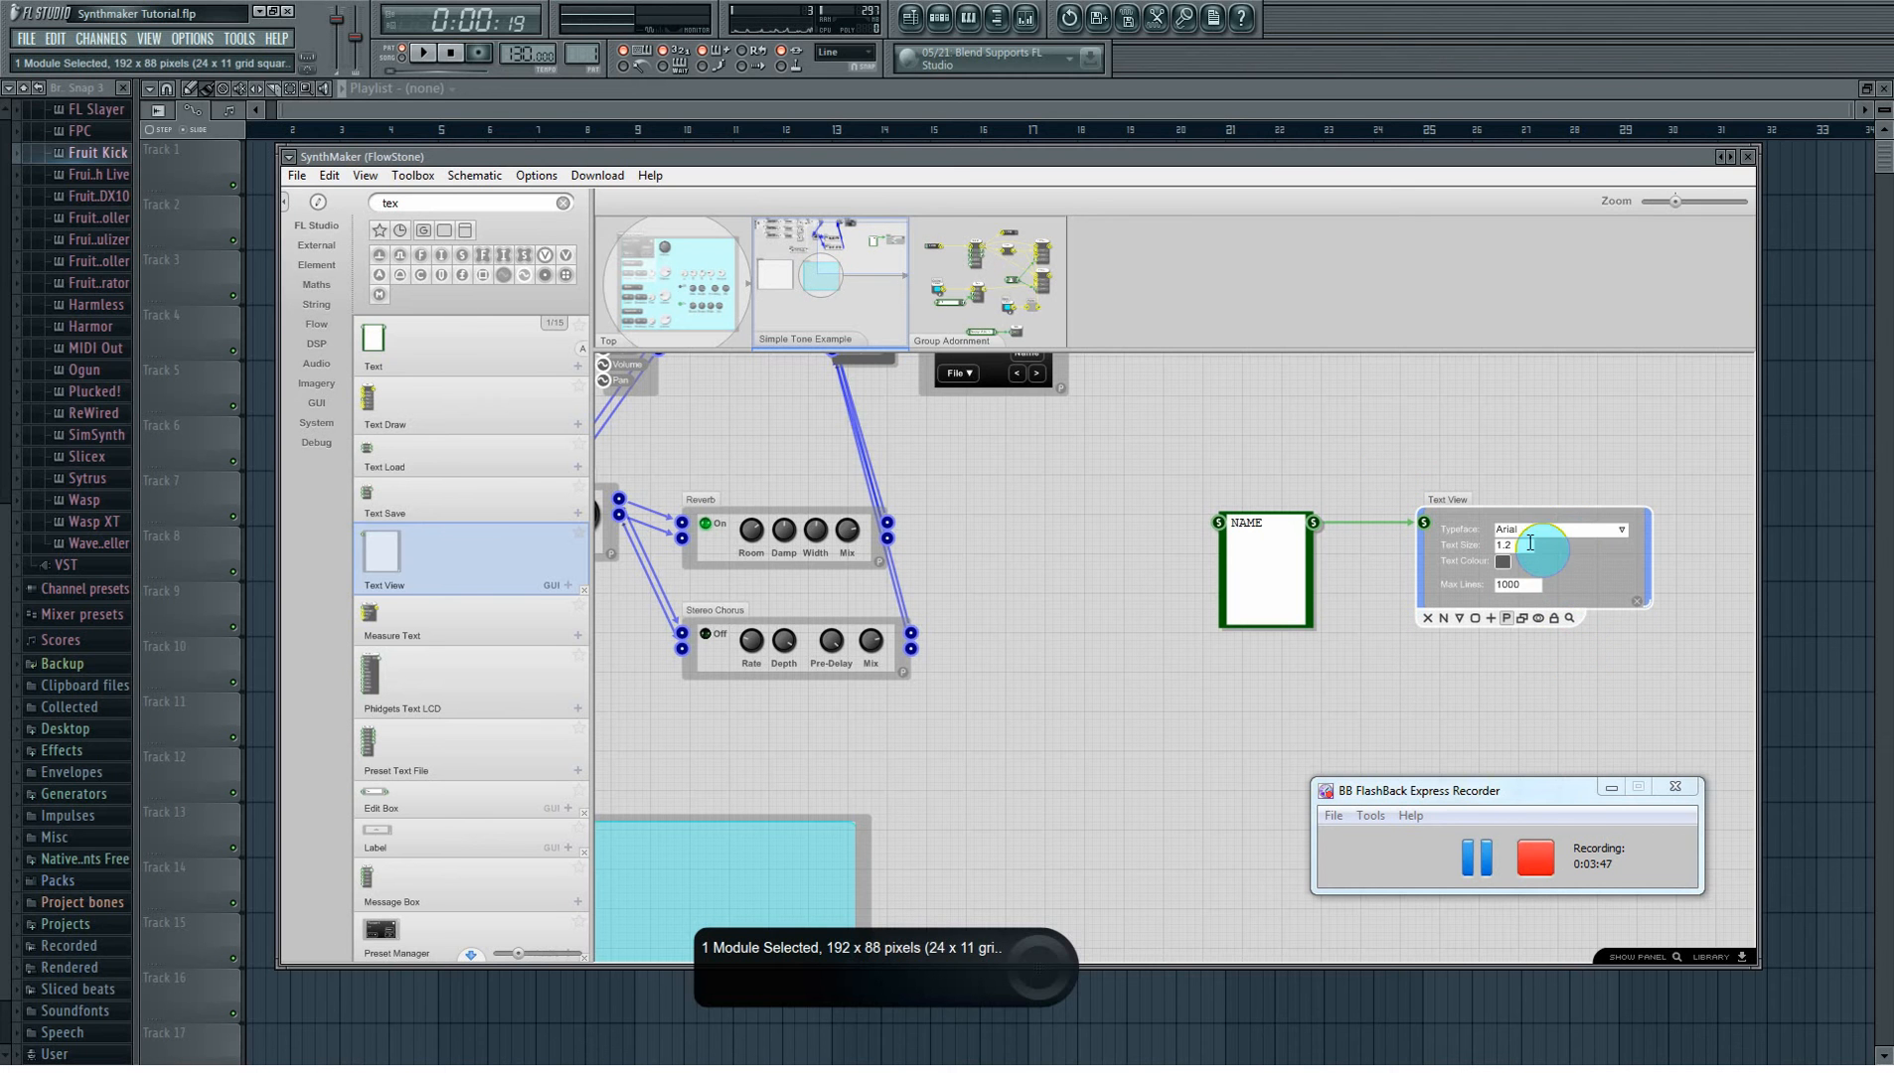
{"action": "double_click", "coordinate": [1511, 546]}
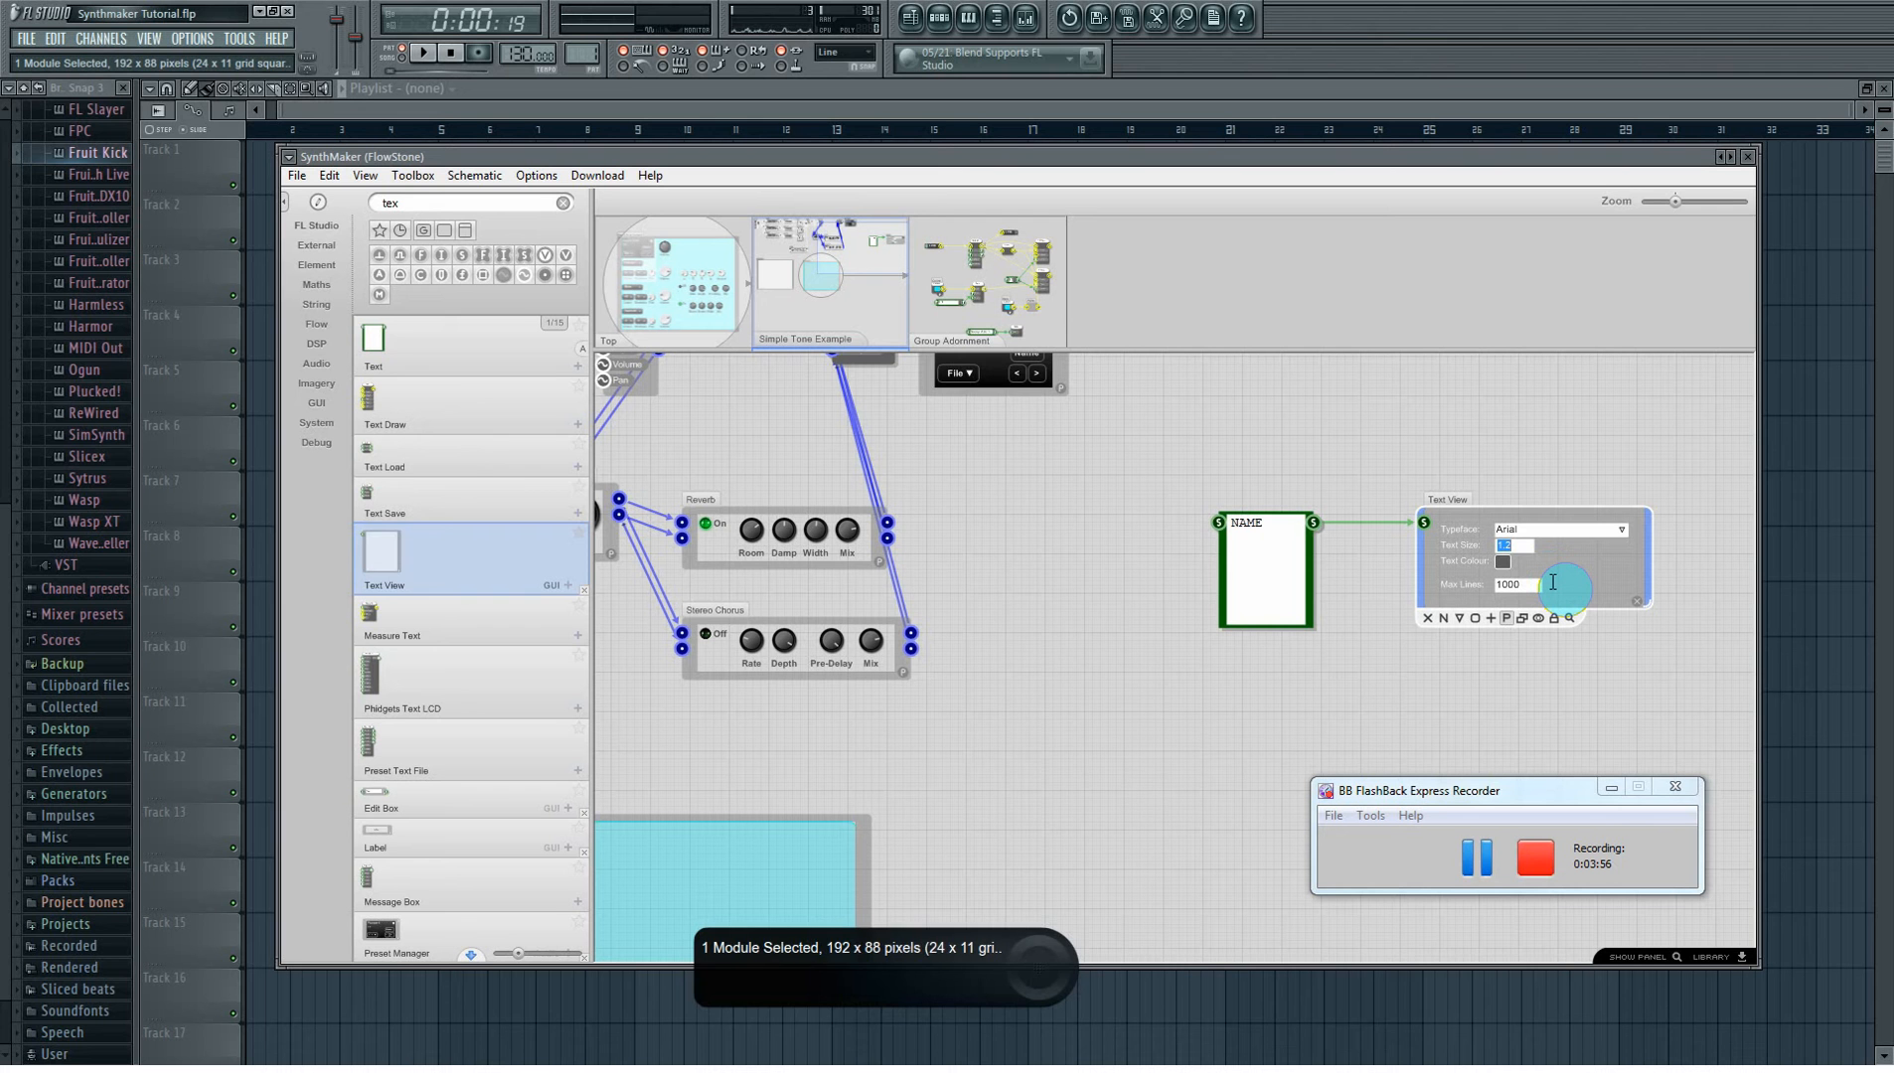
{"action": "left_click", "coordinate": [1505, 564]}
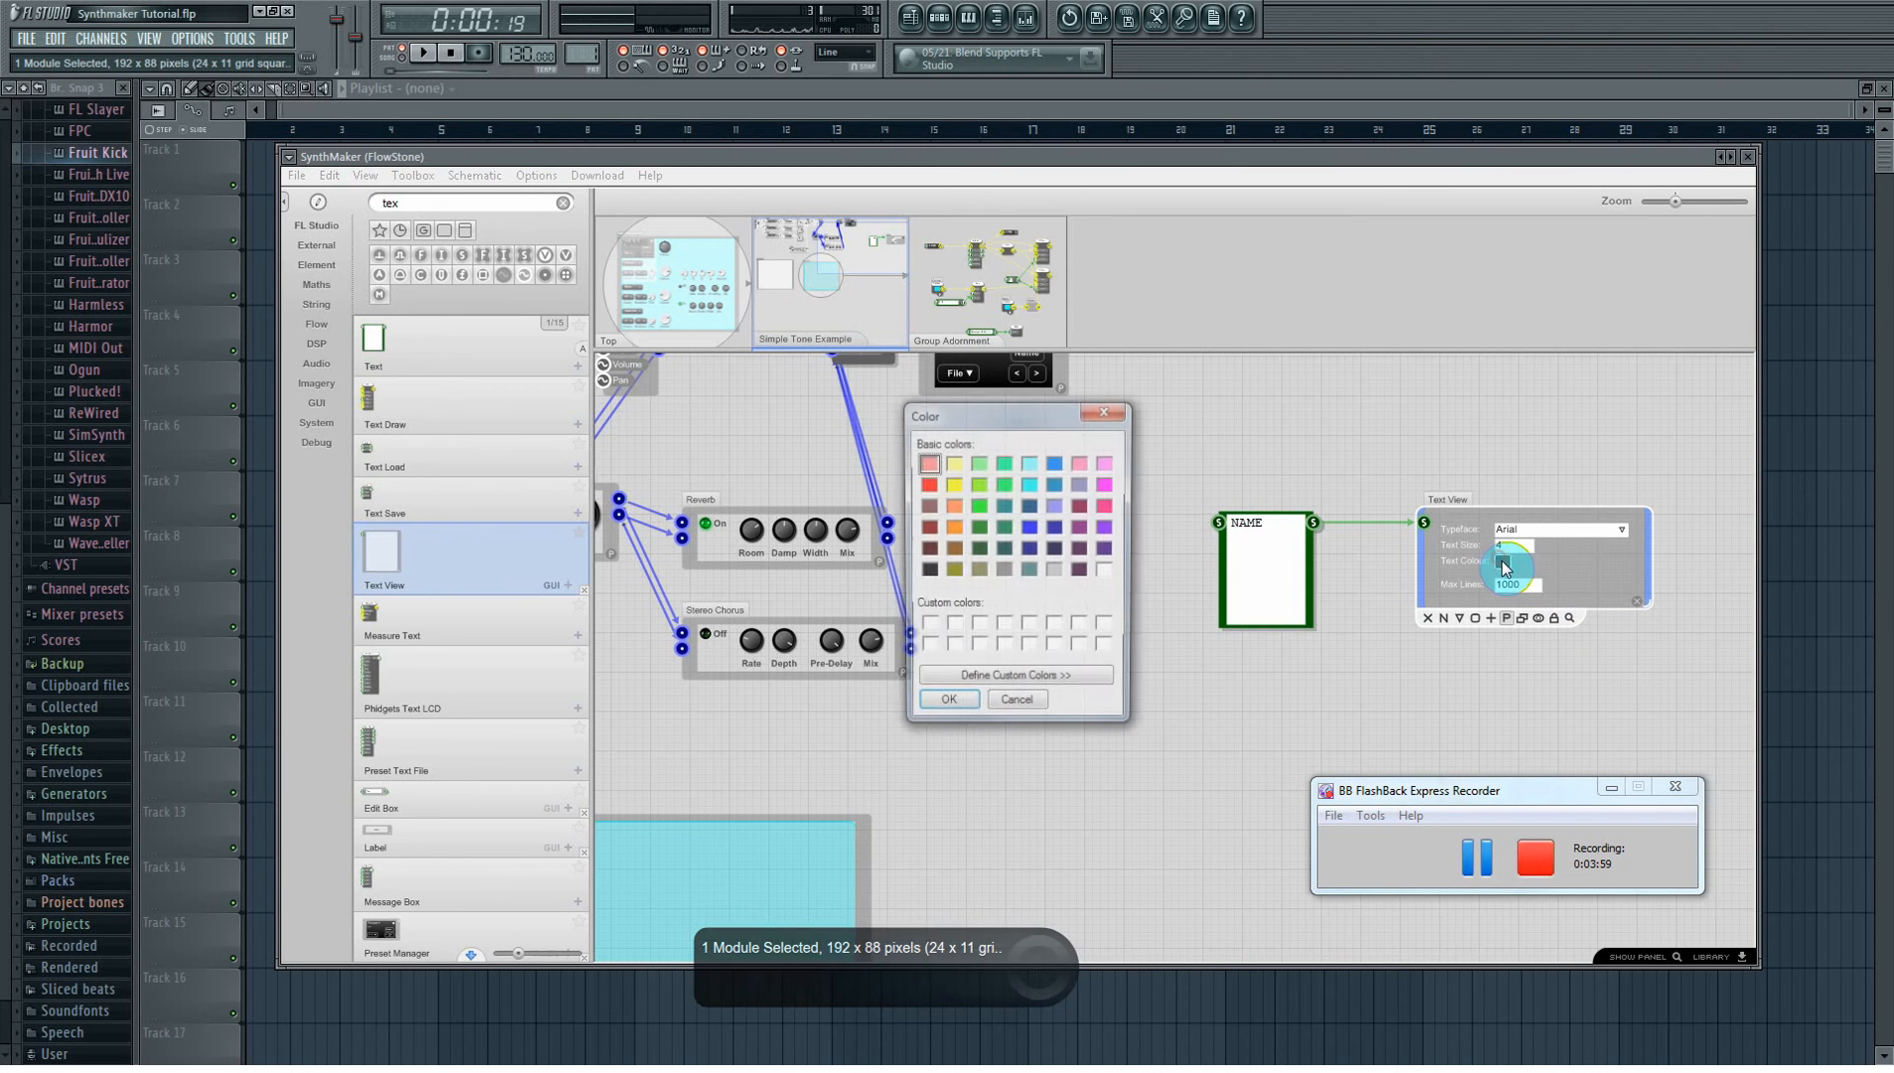
{"action": "left_click", "coordinate": [977, 506]}
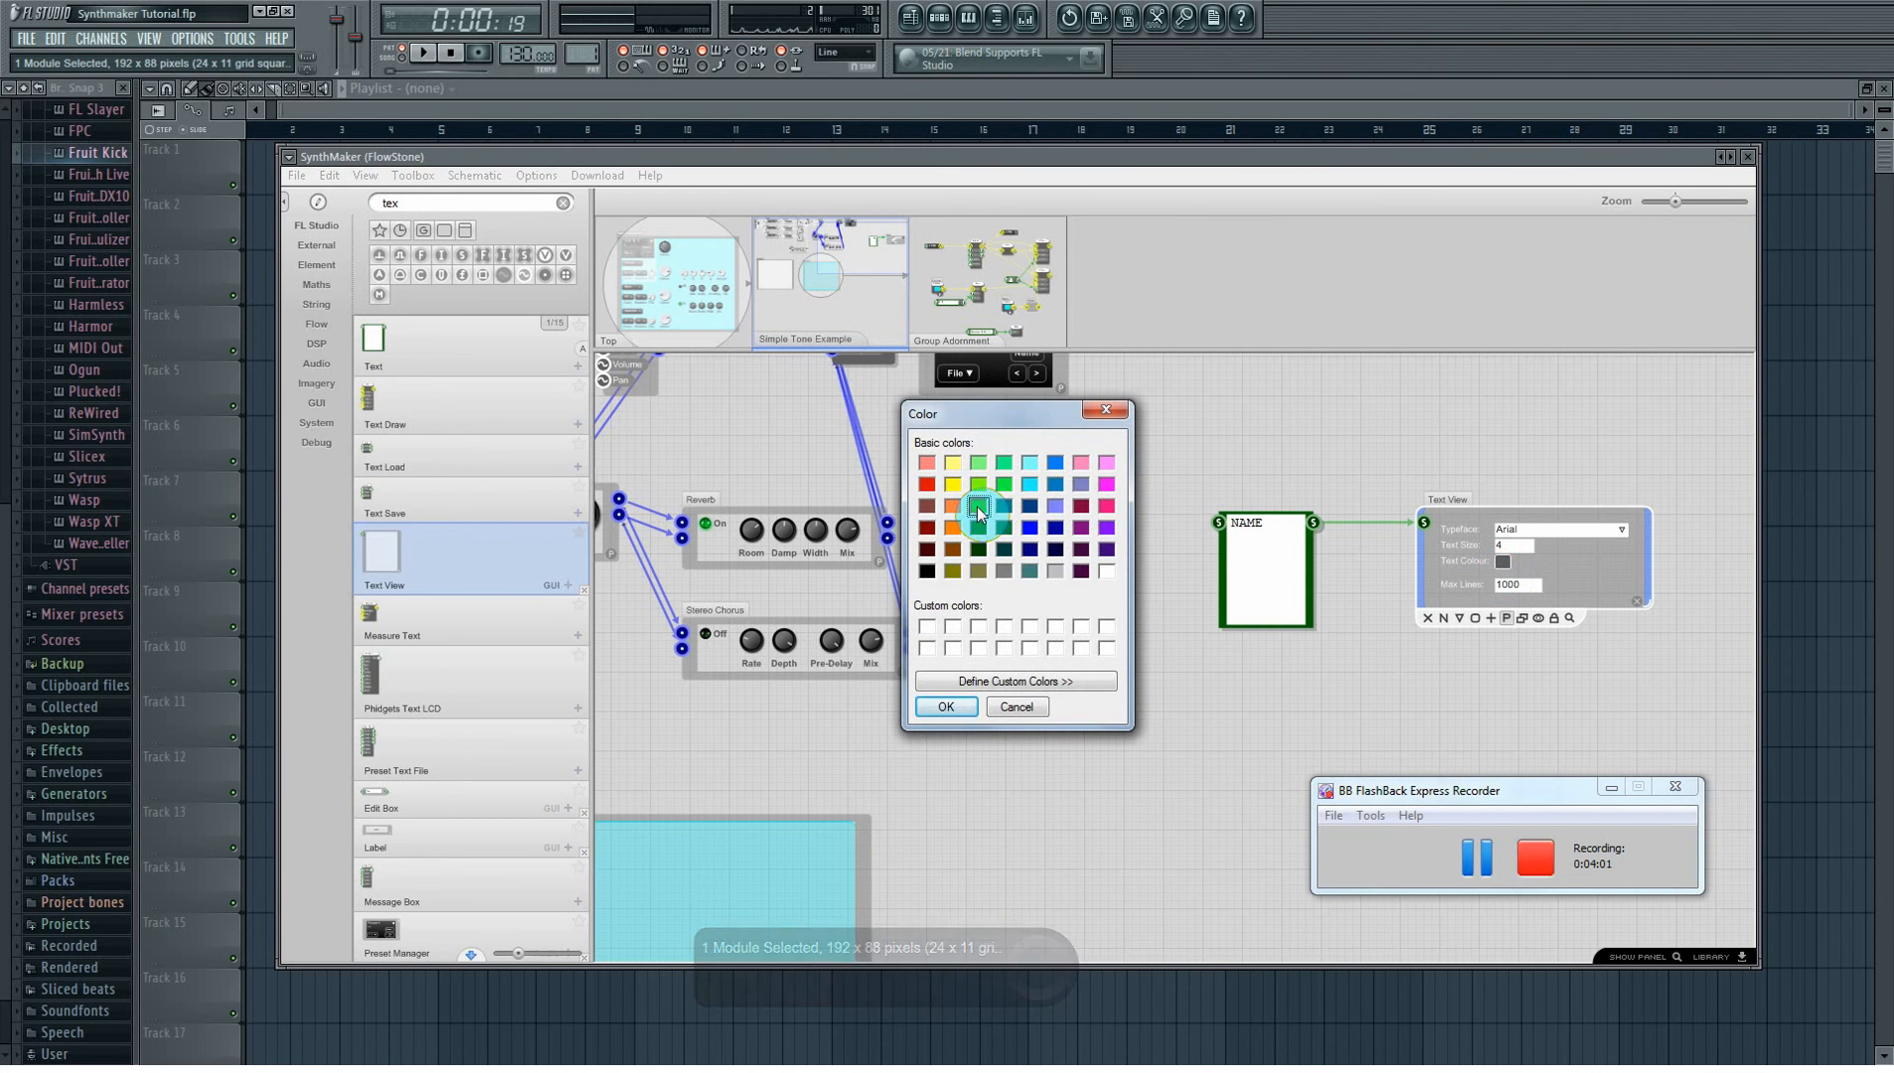
{"action": "left_click", "coordinate": [946, 708]}
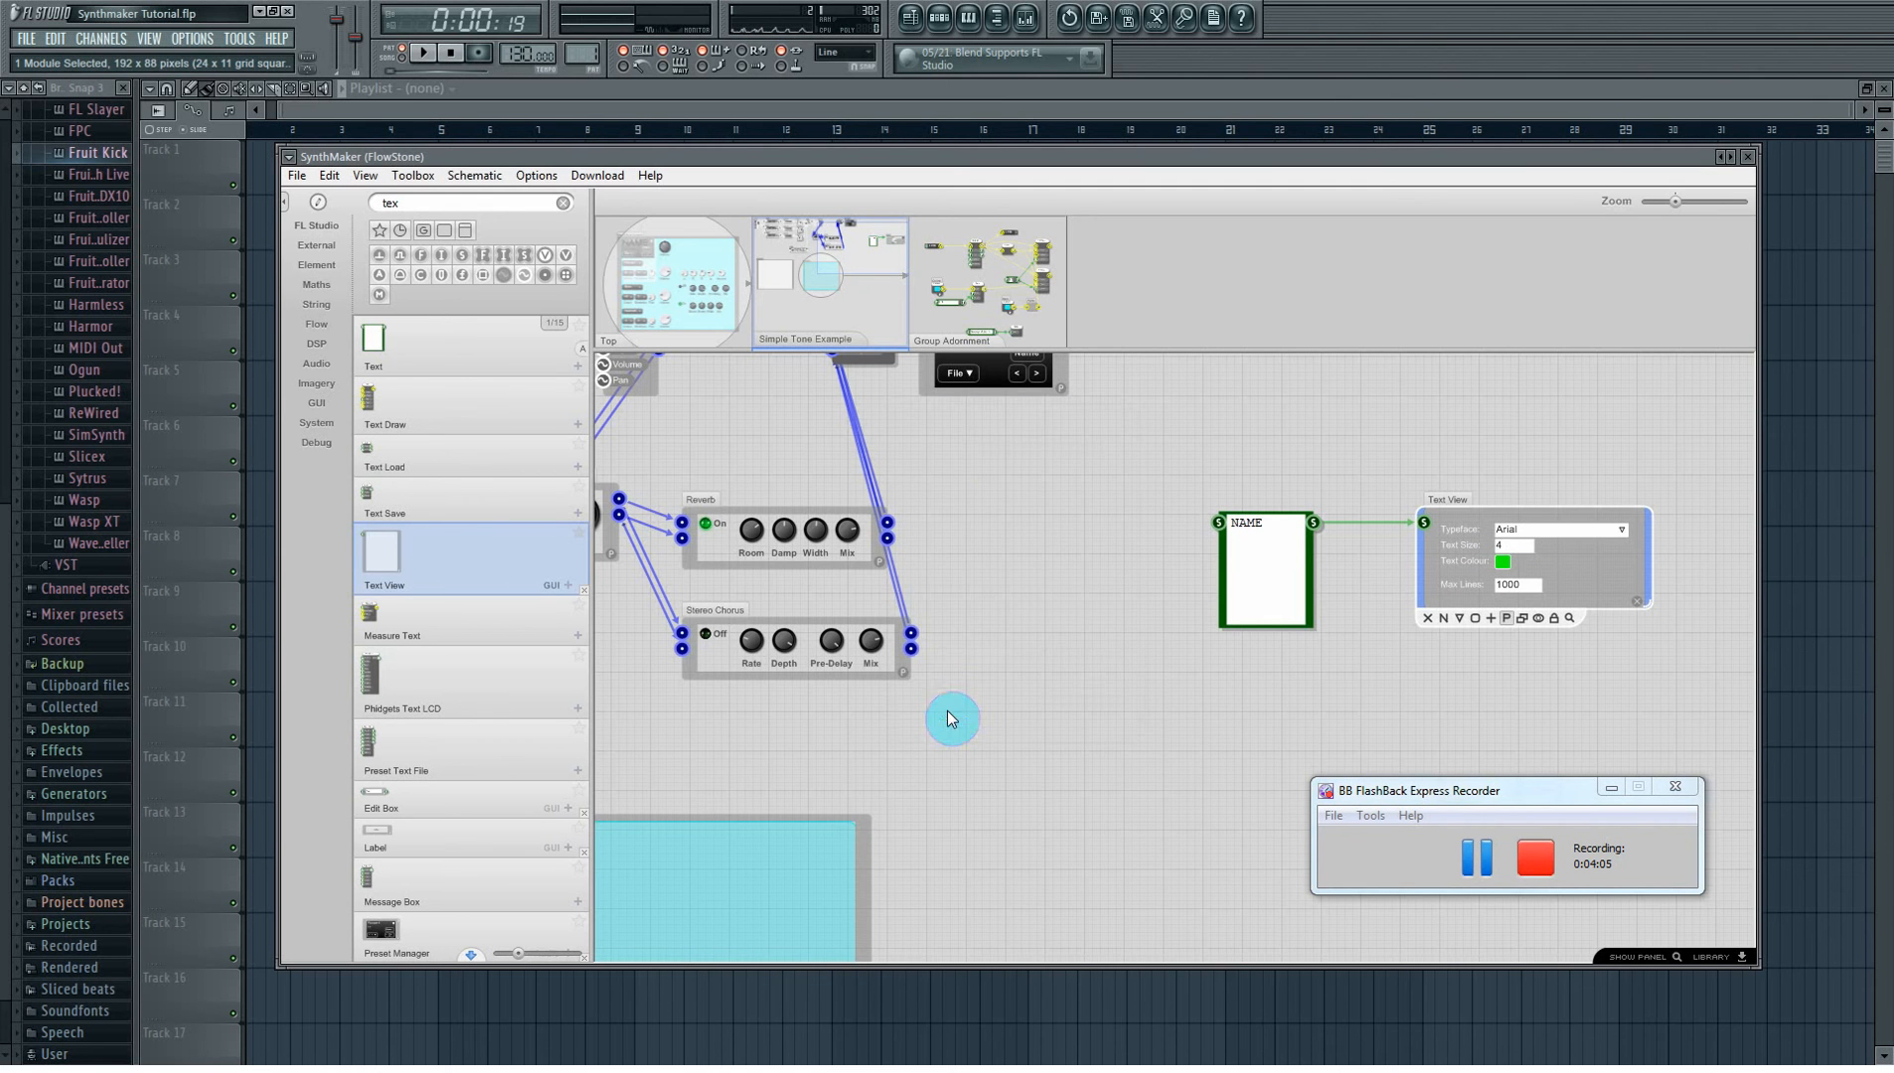
- Move the NAME text to the empty area above the ADSR knobs on the front panel and shorten its frame to fit the word
{"action": "left_click", "coordinate": [706, 303]}
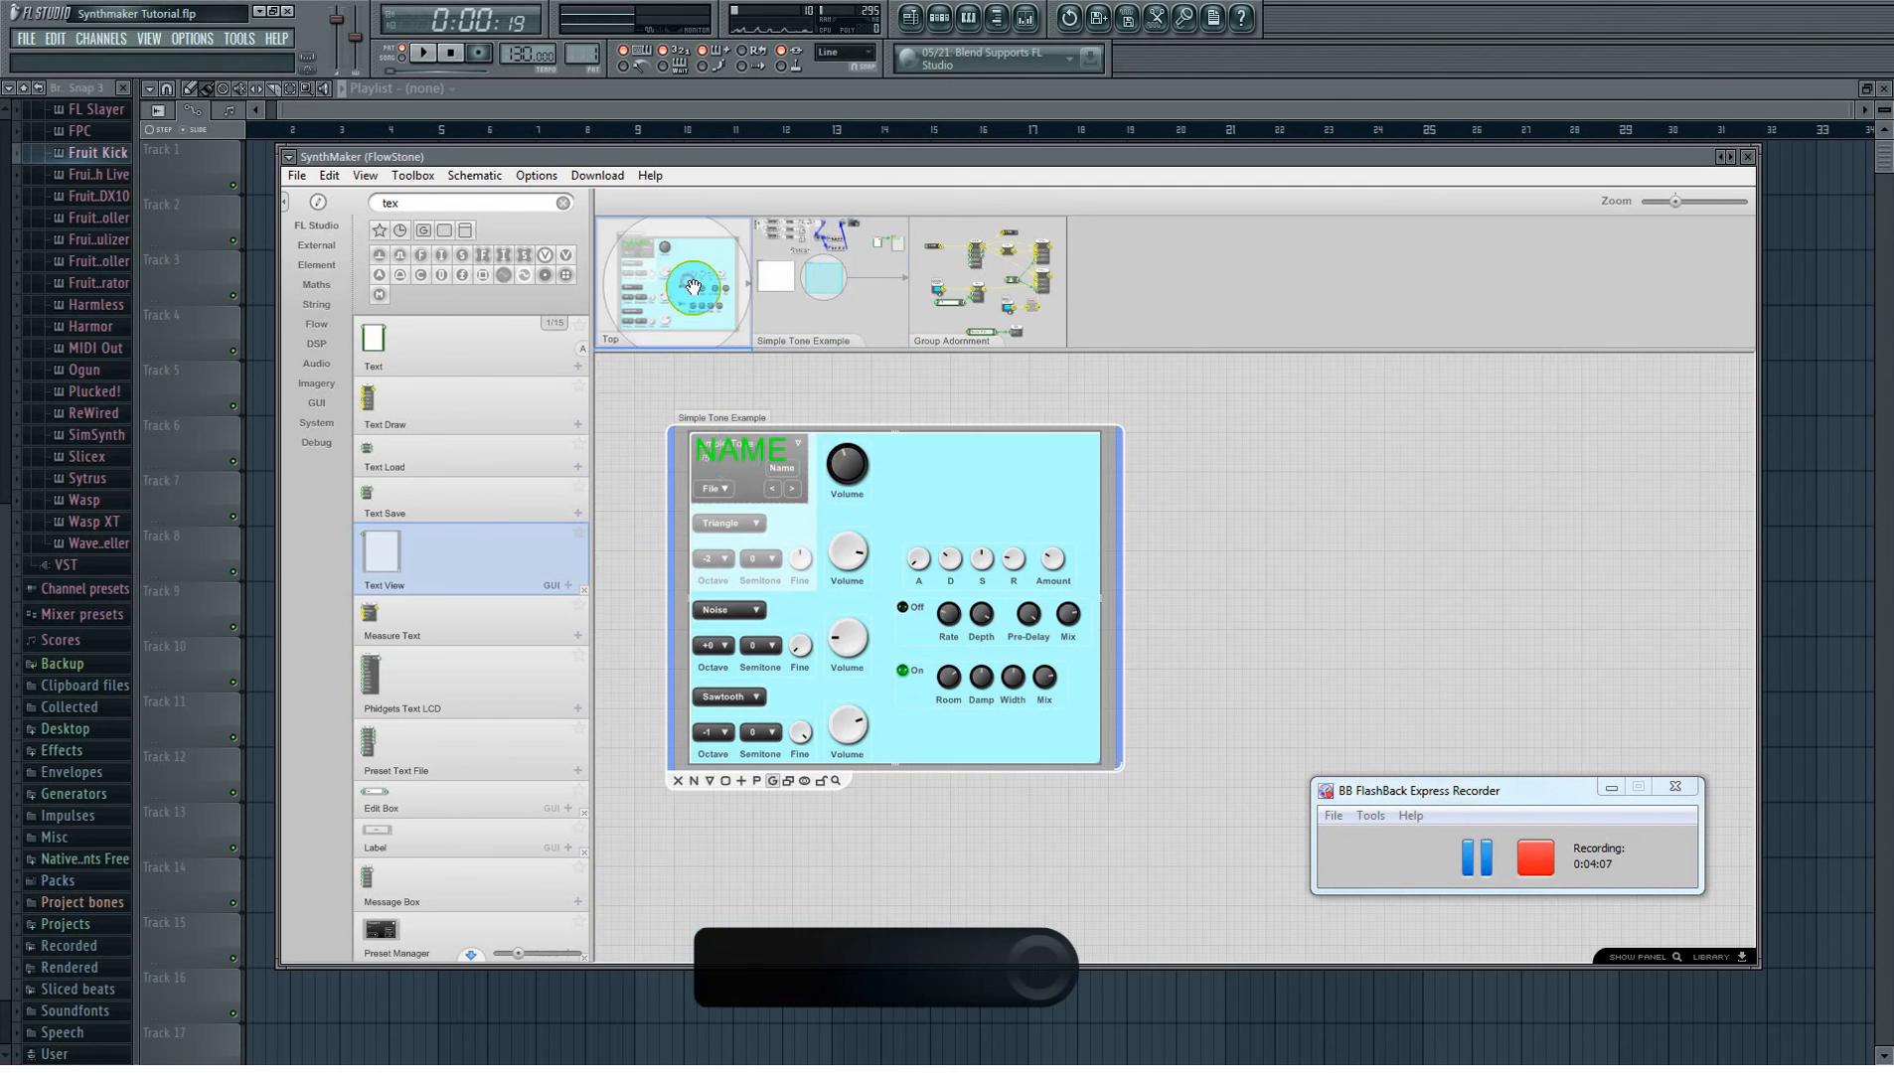
{"action": "left_click_drag", "start_coordinate": [735, 452], "coordinate": [976, 471]}
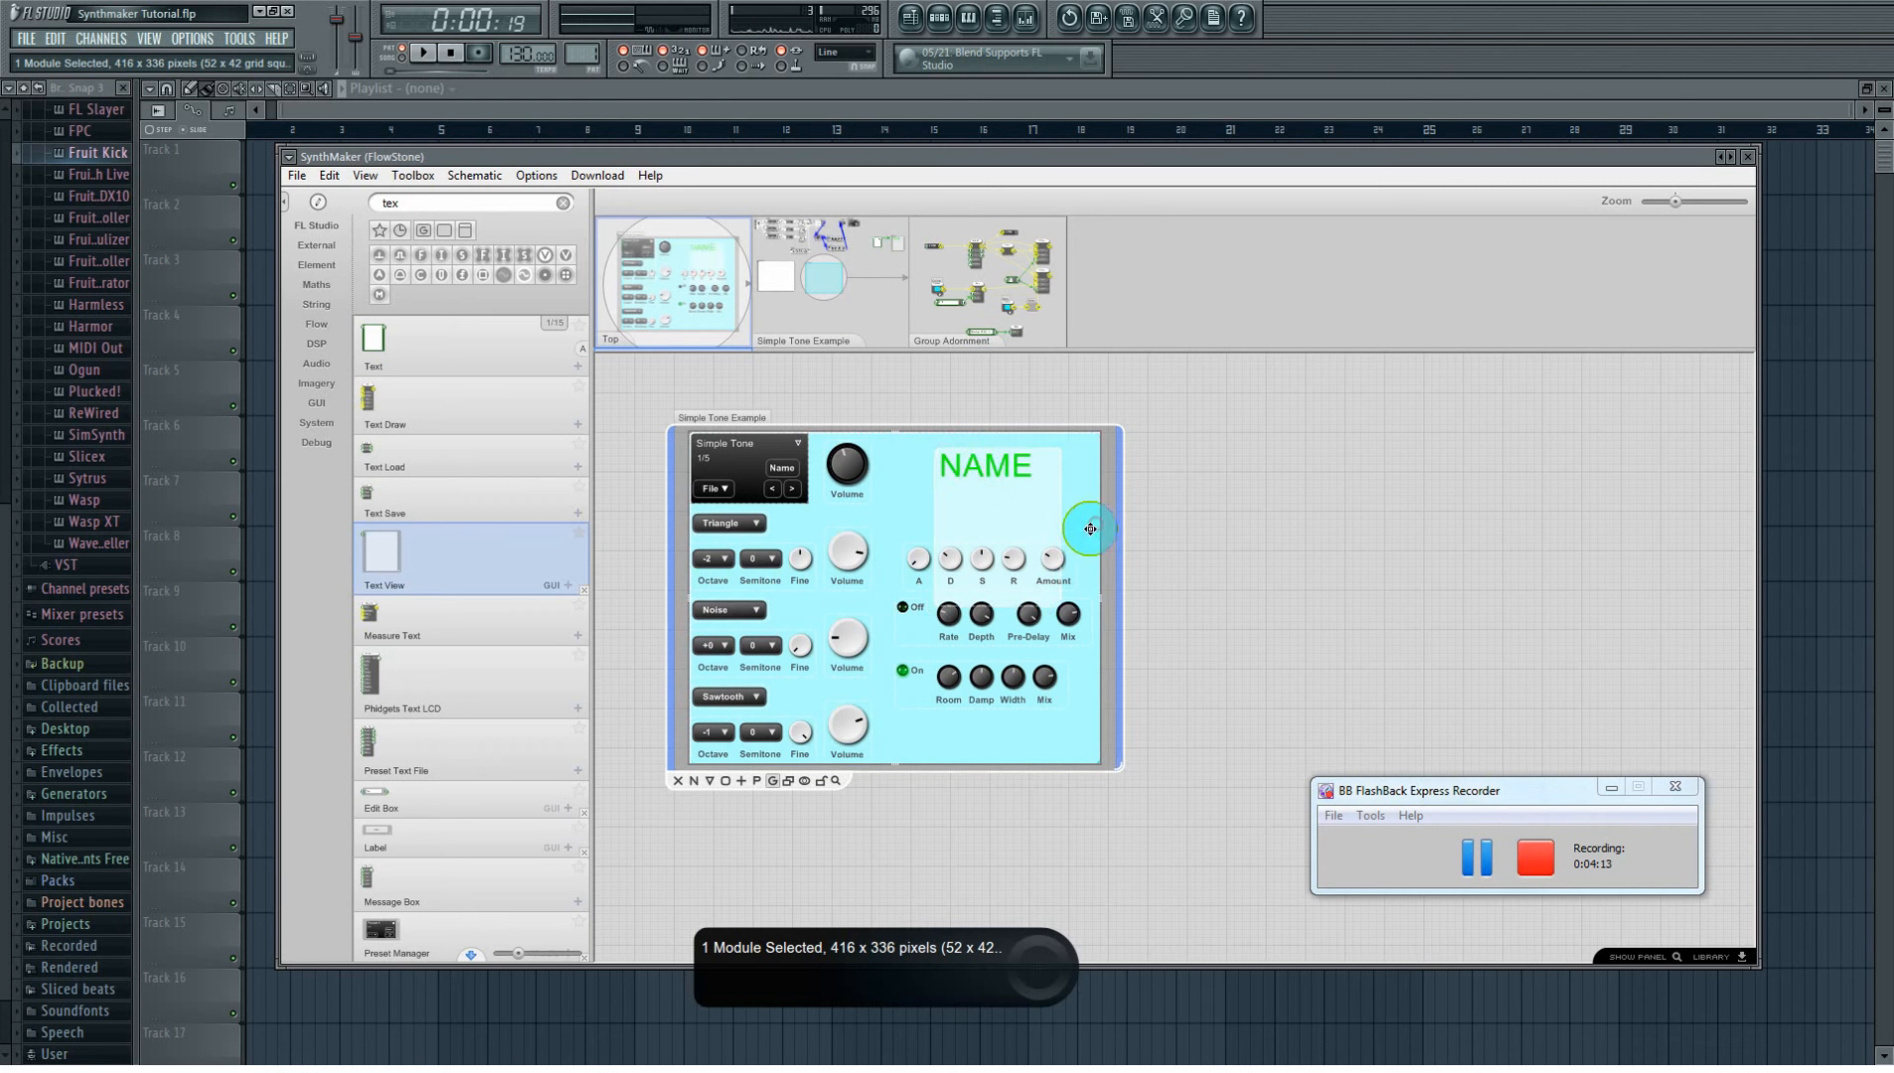
{"action": "left_click", "coordinate": [1055, 551]}
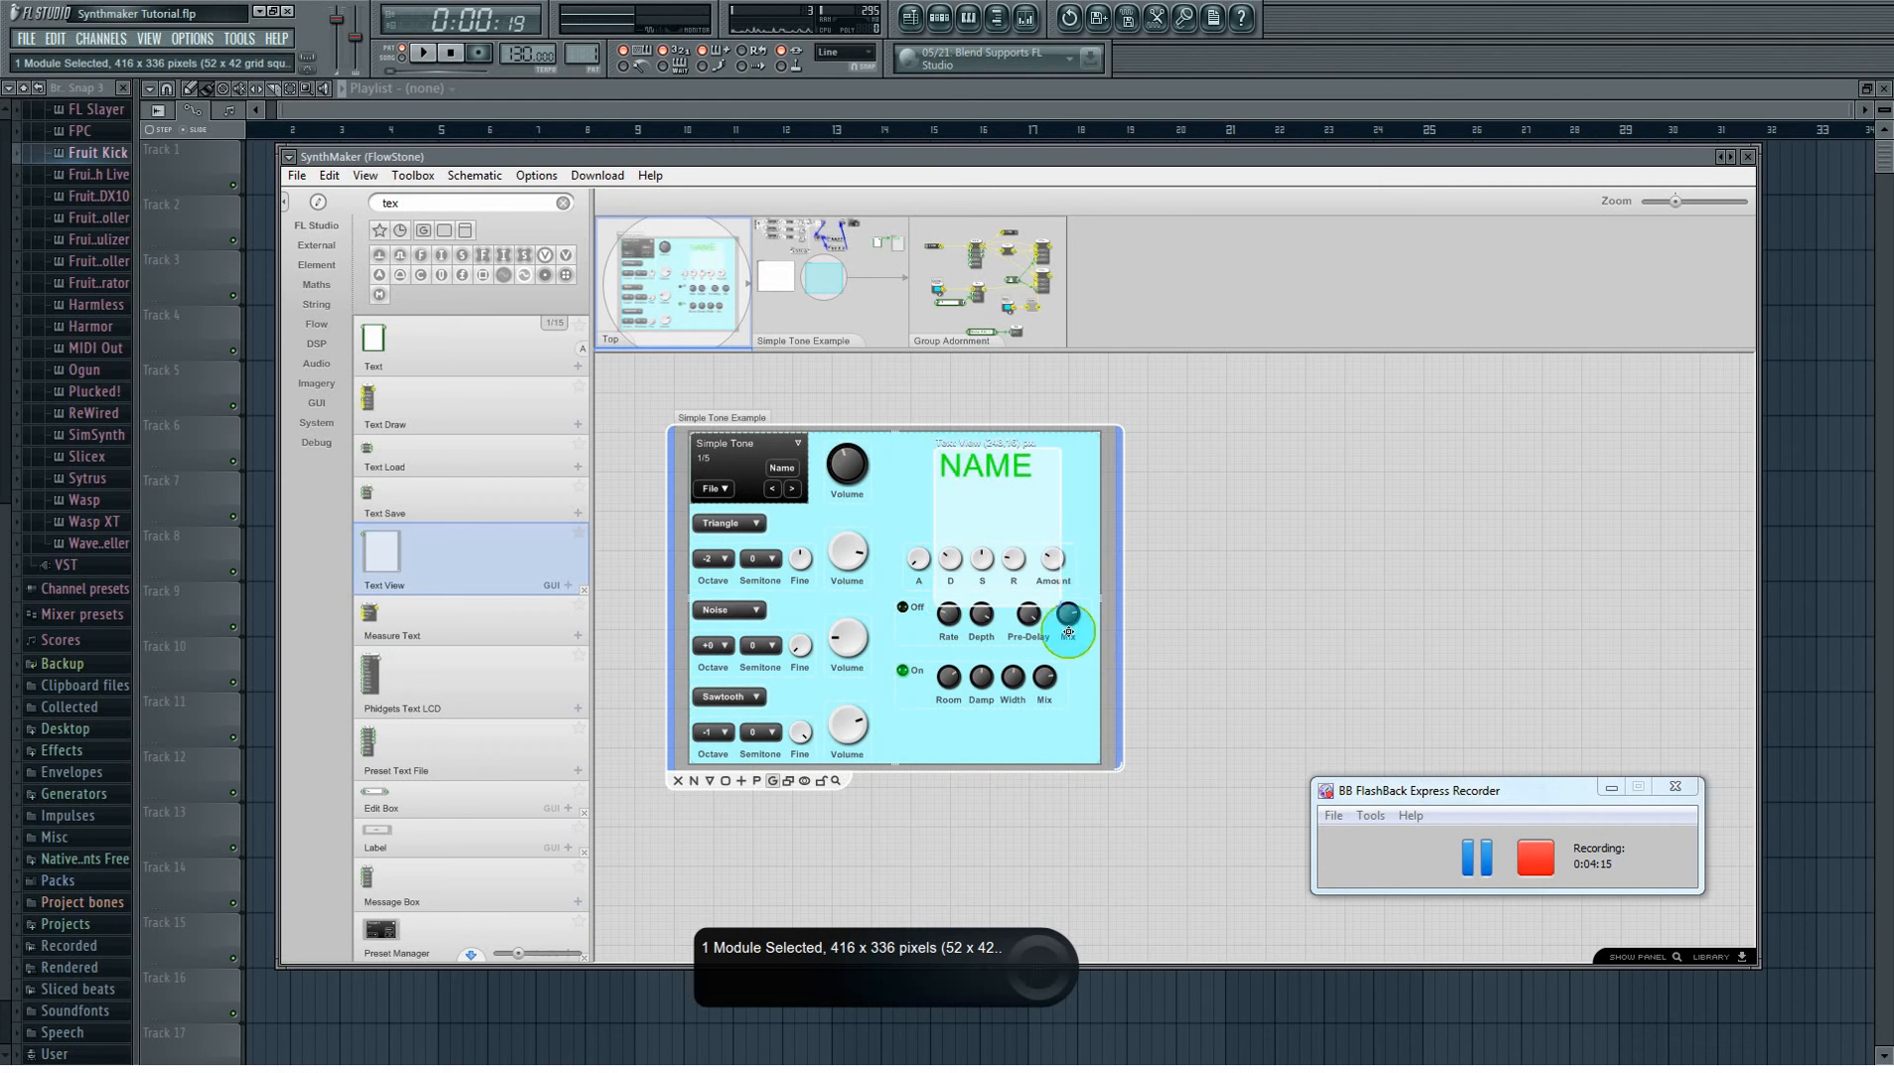
{"action": "left_click_drag", "start_coordinate": [1058, 603], "coordinate": [1053, 497]}
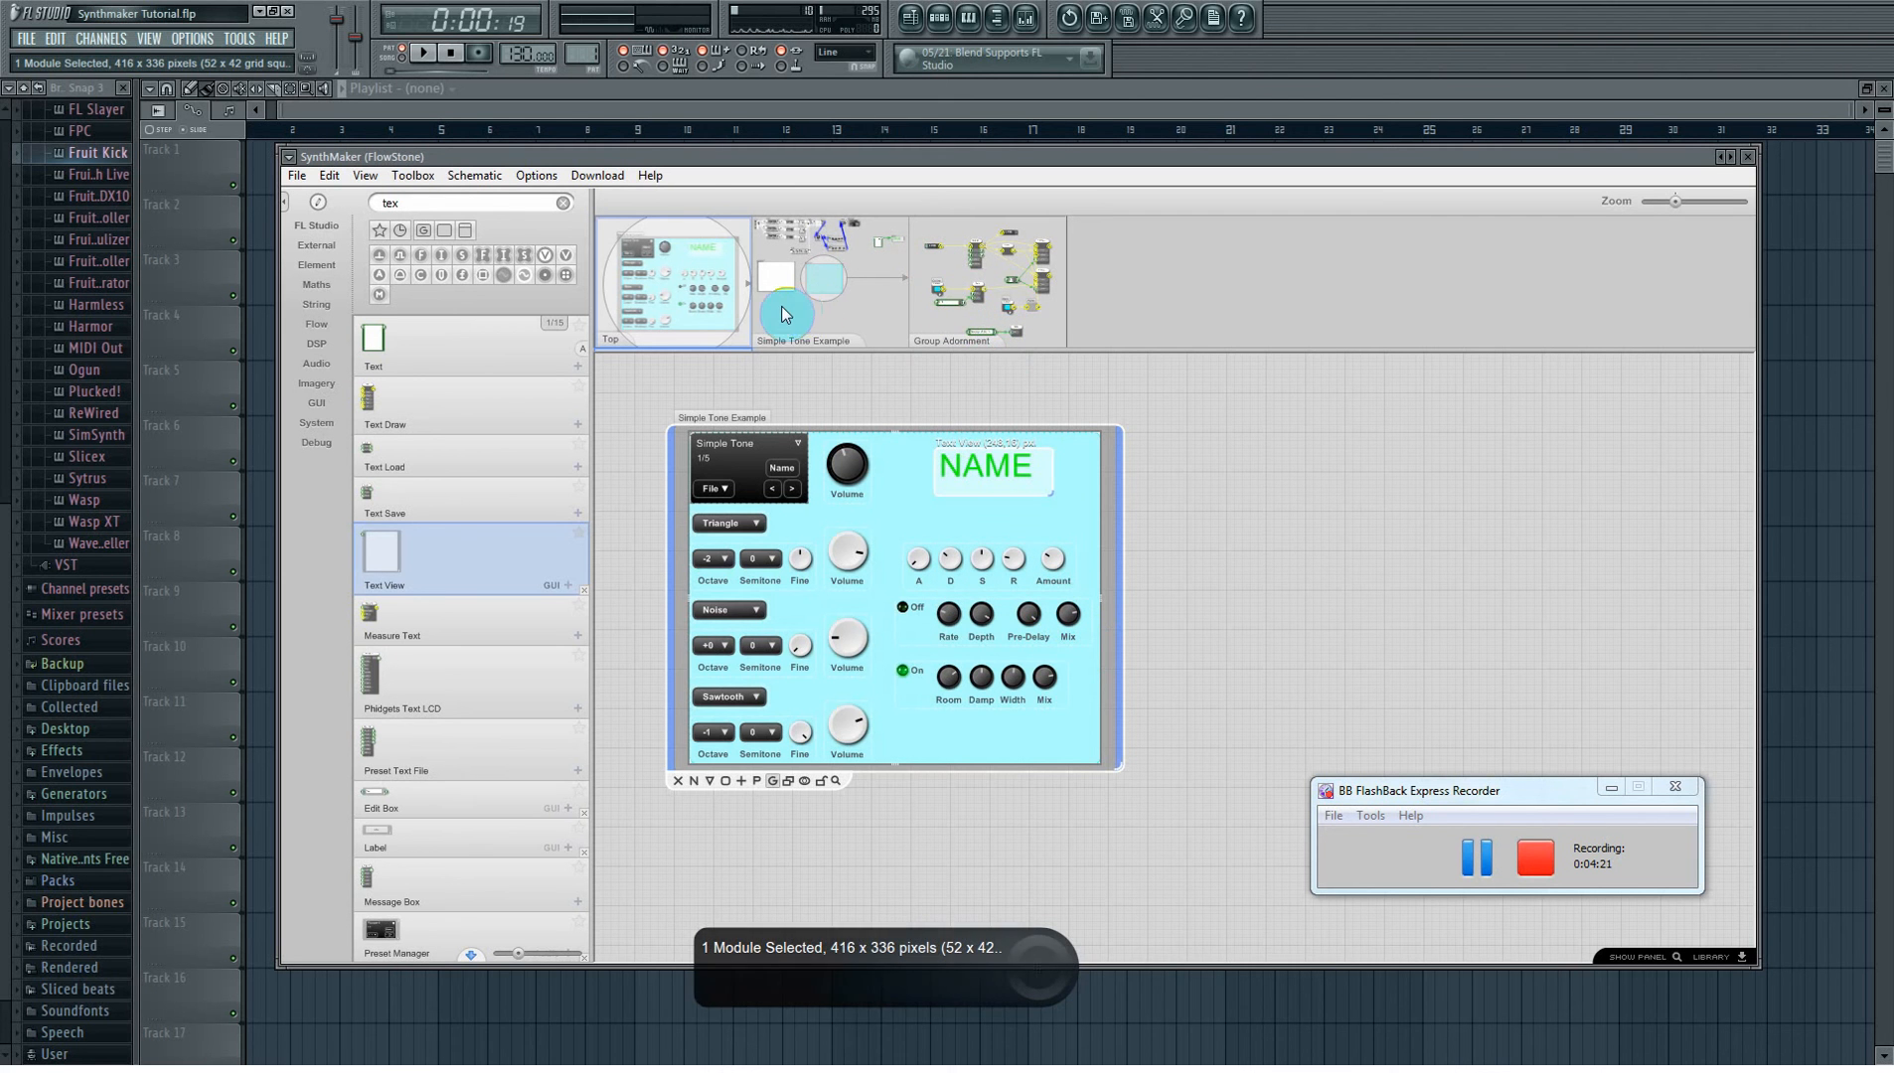
- Change the NAME Text View's text colour to black inside the Simple Tone Example schematic
{"action": "left_click", "coordinate": [826, 308]}
{"action": "left_click", "coordinate": [1571, 545]}
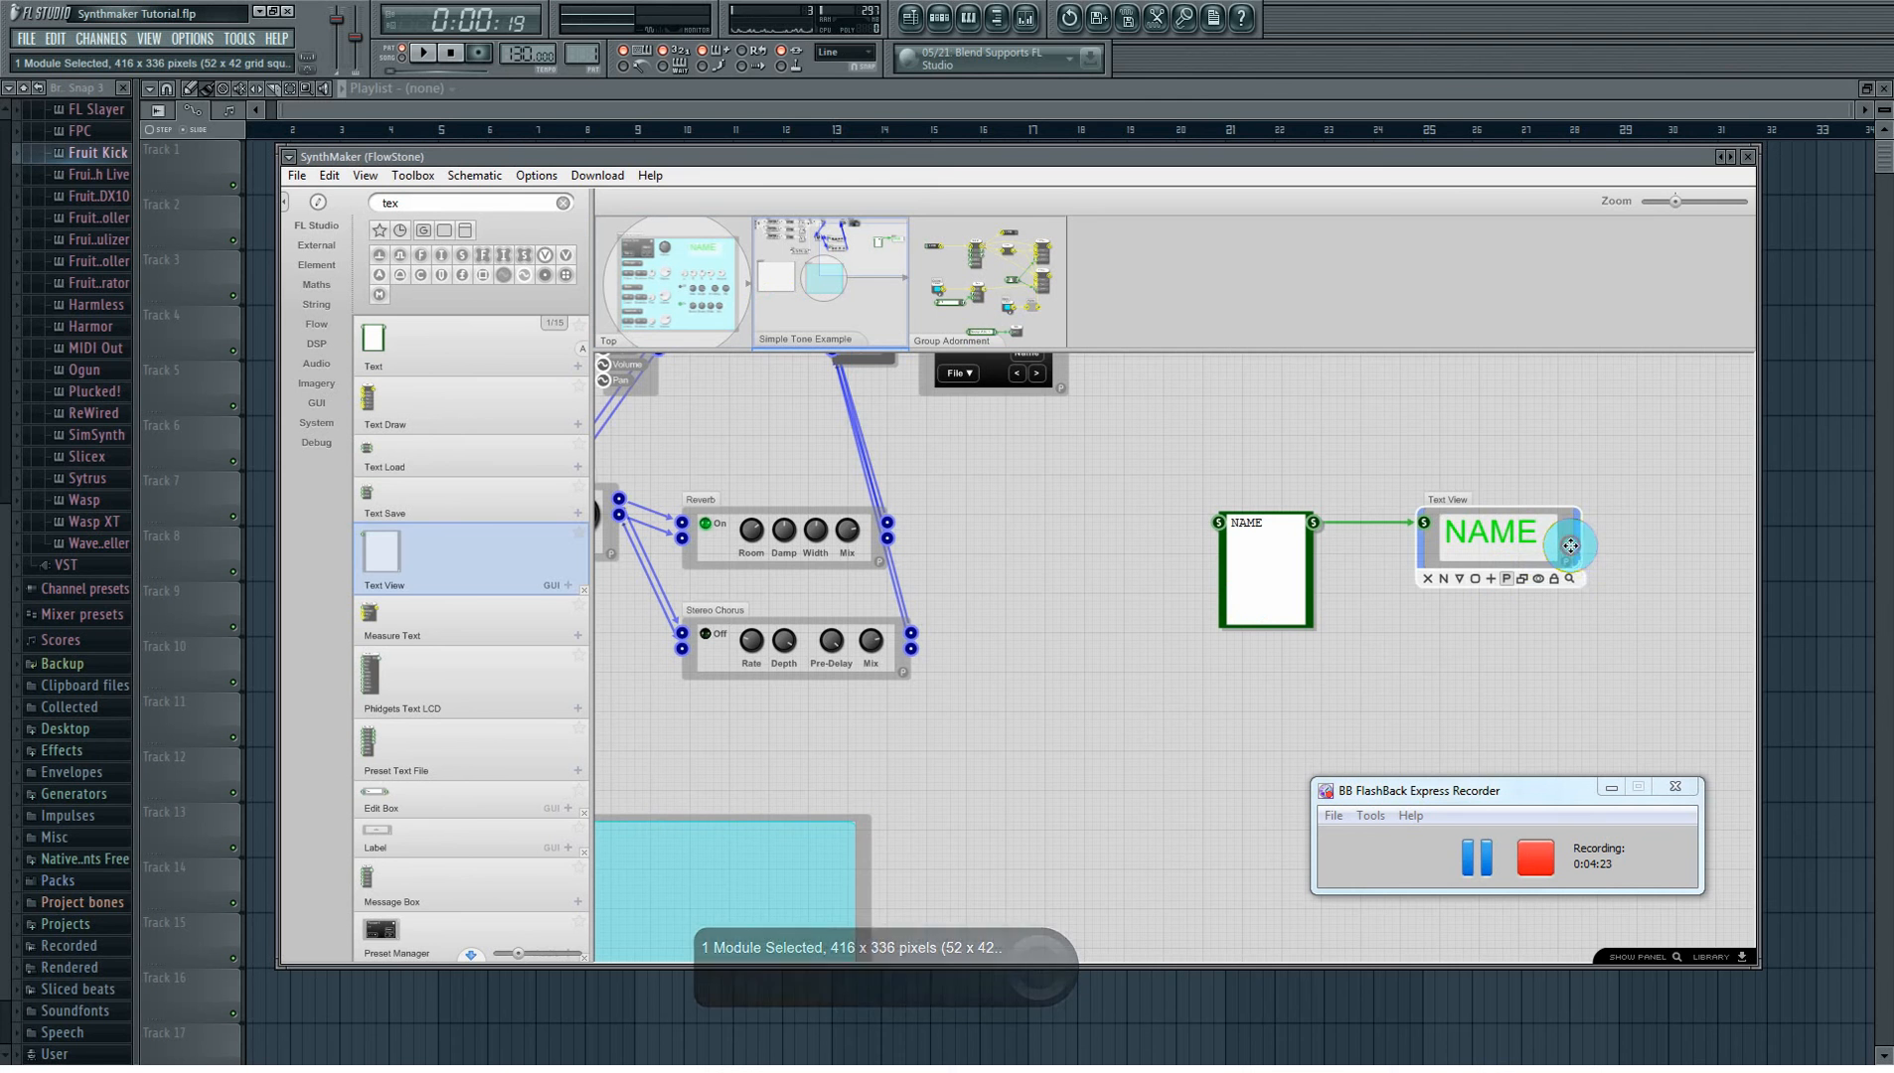
{"action": "left_click", "coordinate": [1567, 559]}
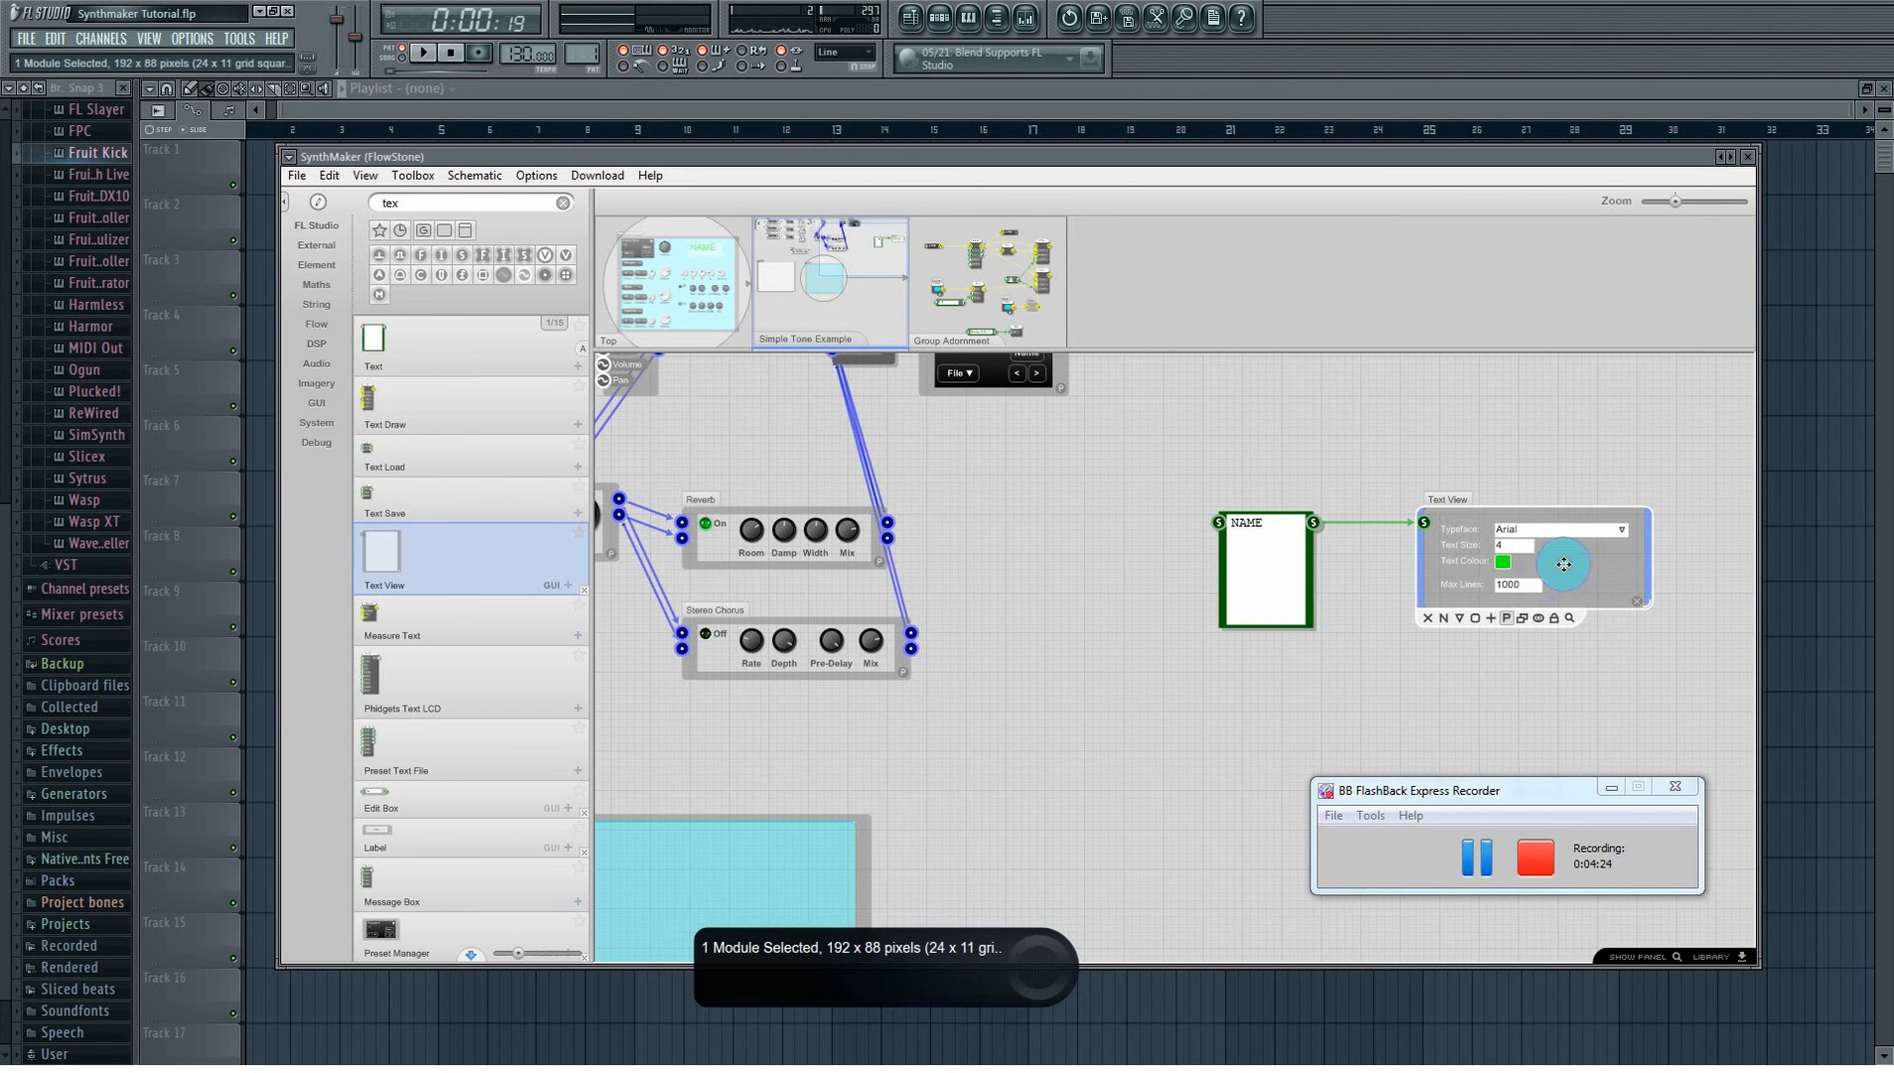
{"action": "left_click", "coordinate": [1503, 562]}
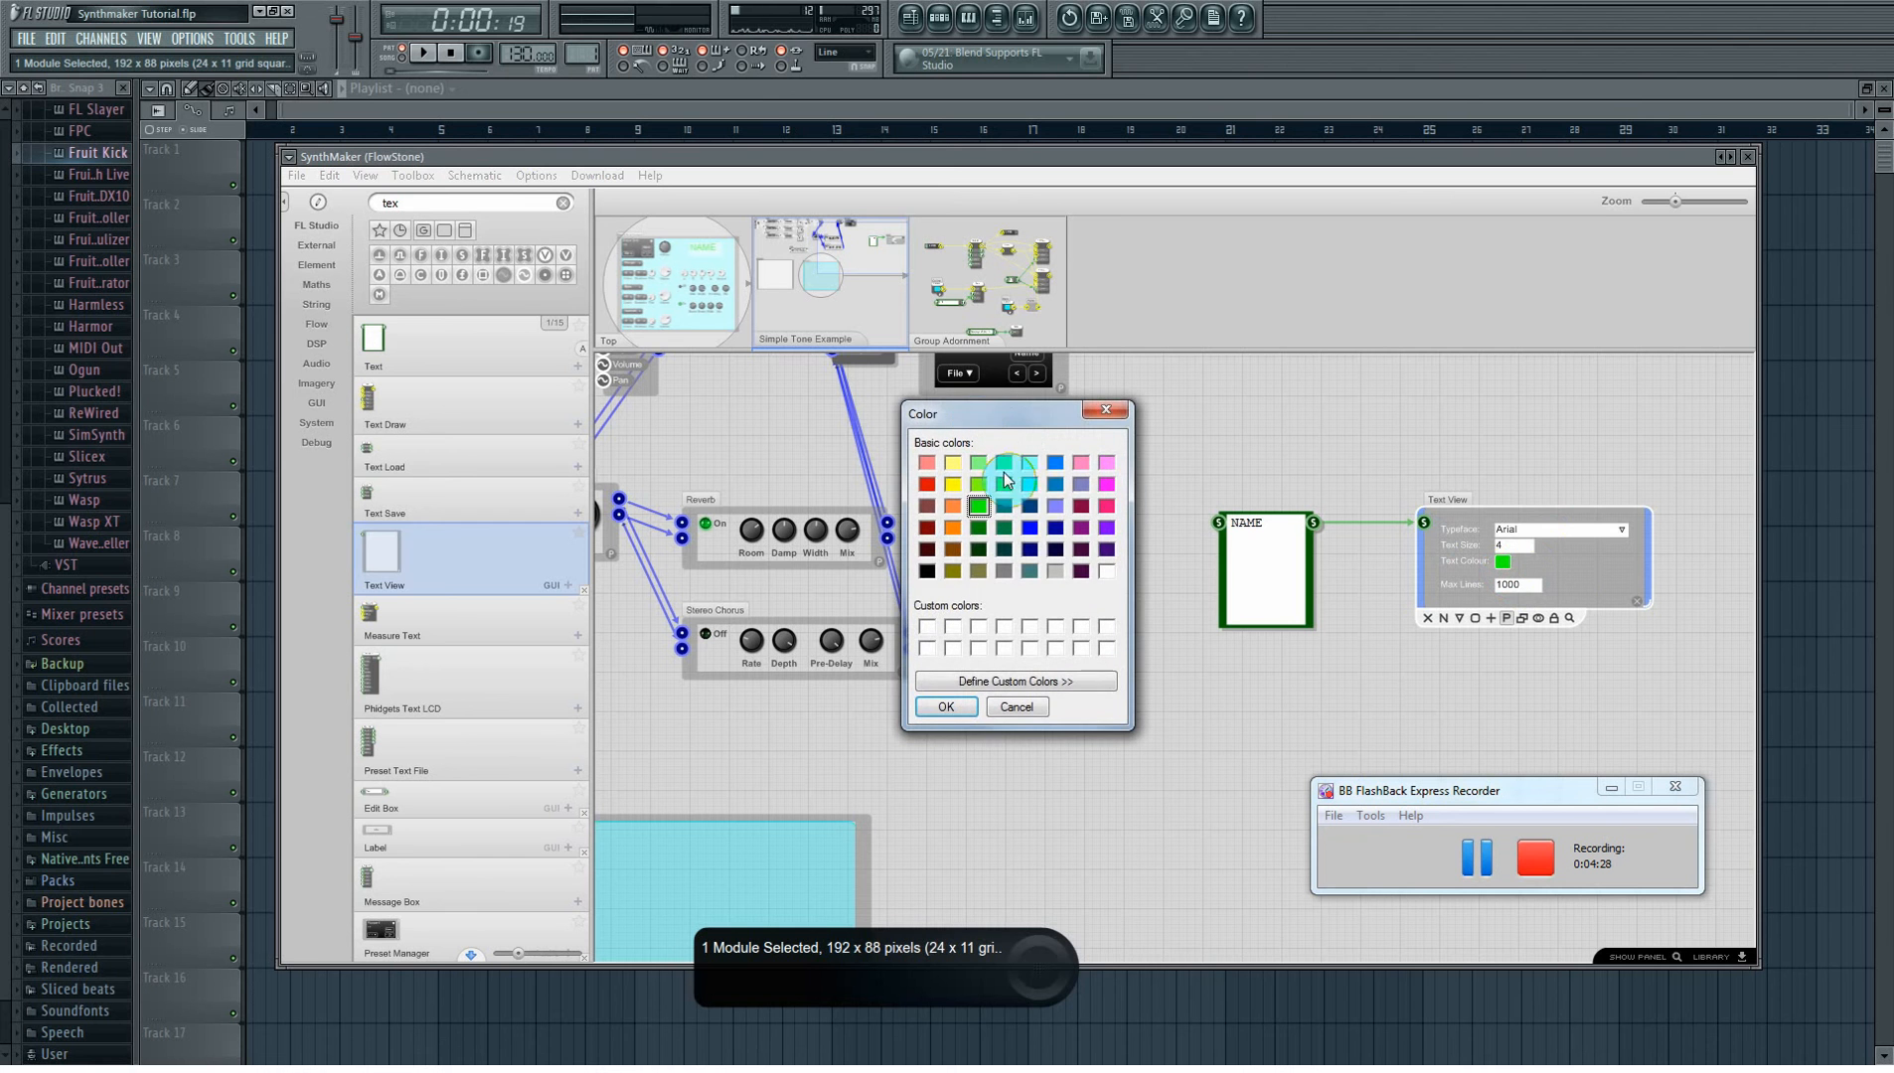
{"action": "left_click", "coordinate": [928, 571]}
{"action": "left_click", "coordinate": [940, 709]}
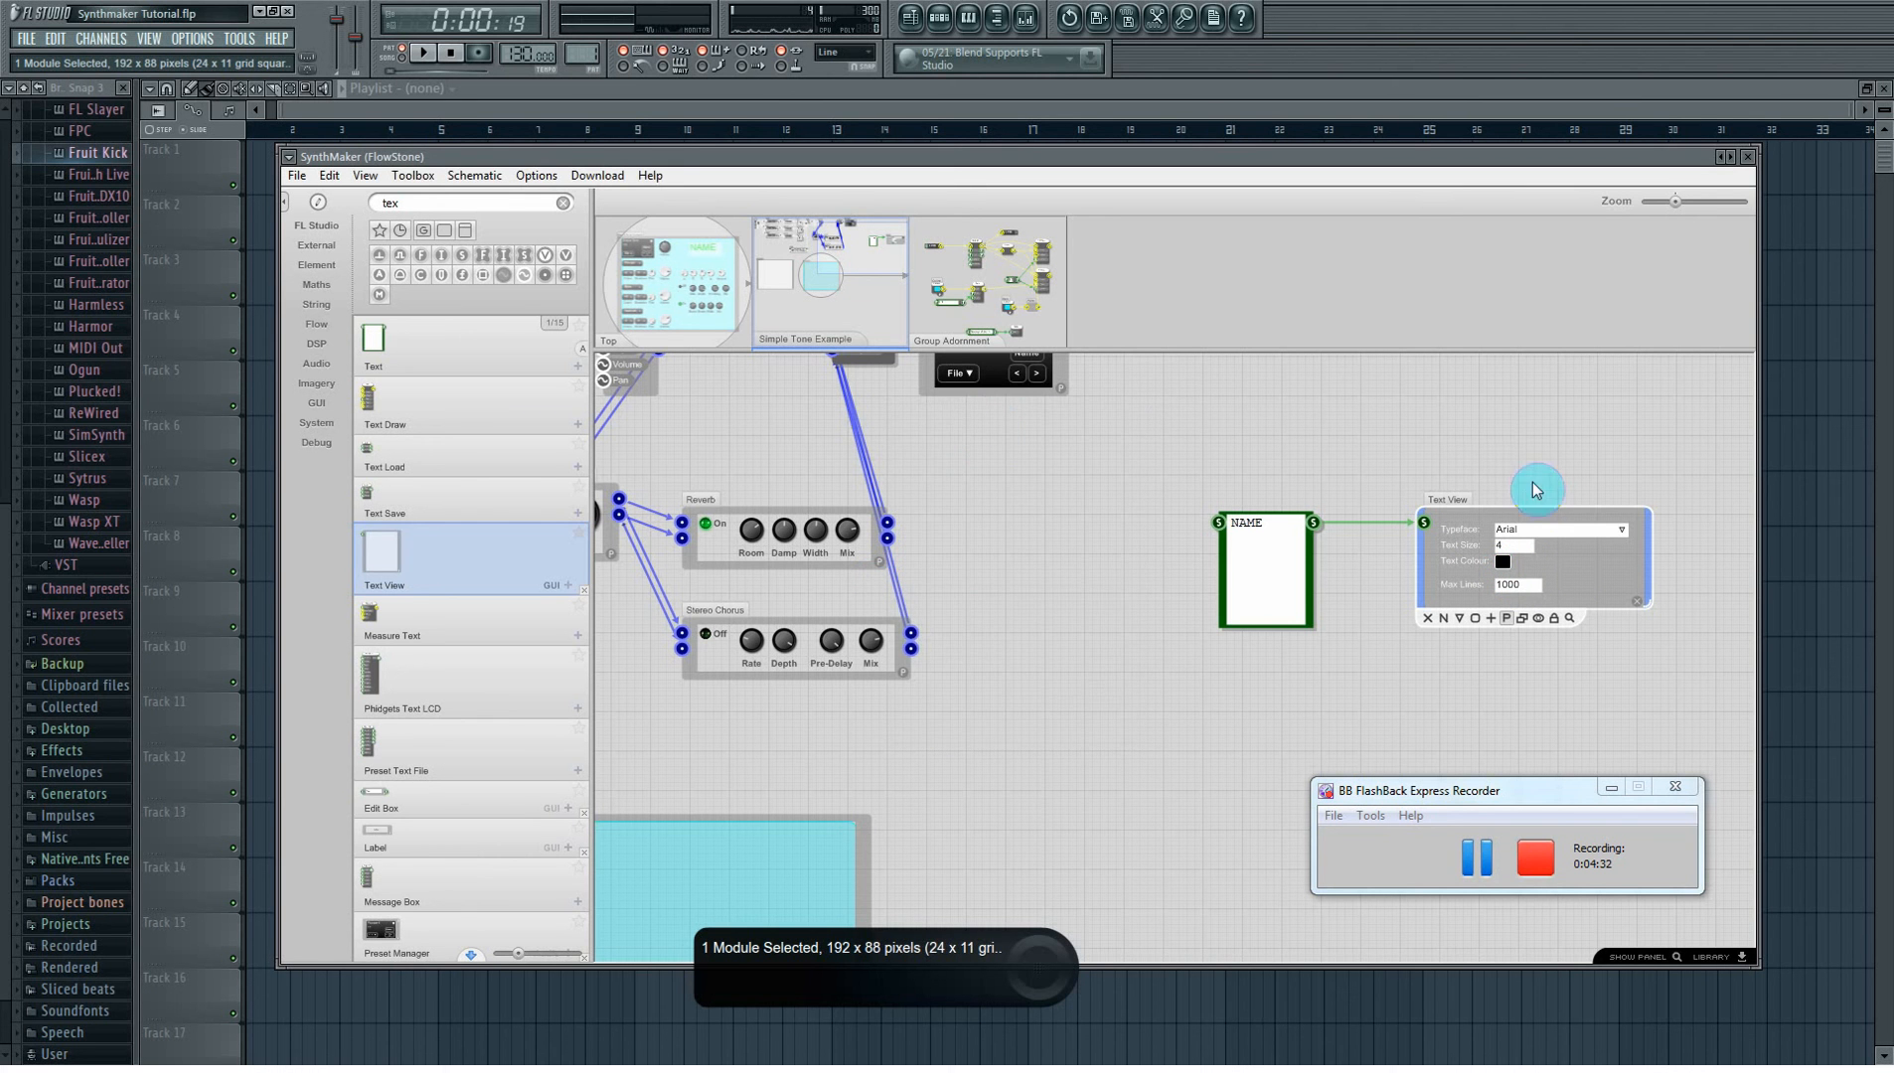
- Set the NAME text's size to 6 and enlarge its frame on the front panel to fit the whole word
{"action": "left_click_drag", "start_coordinate": [1529, 550], "coordinate": [1497, 545]}
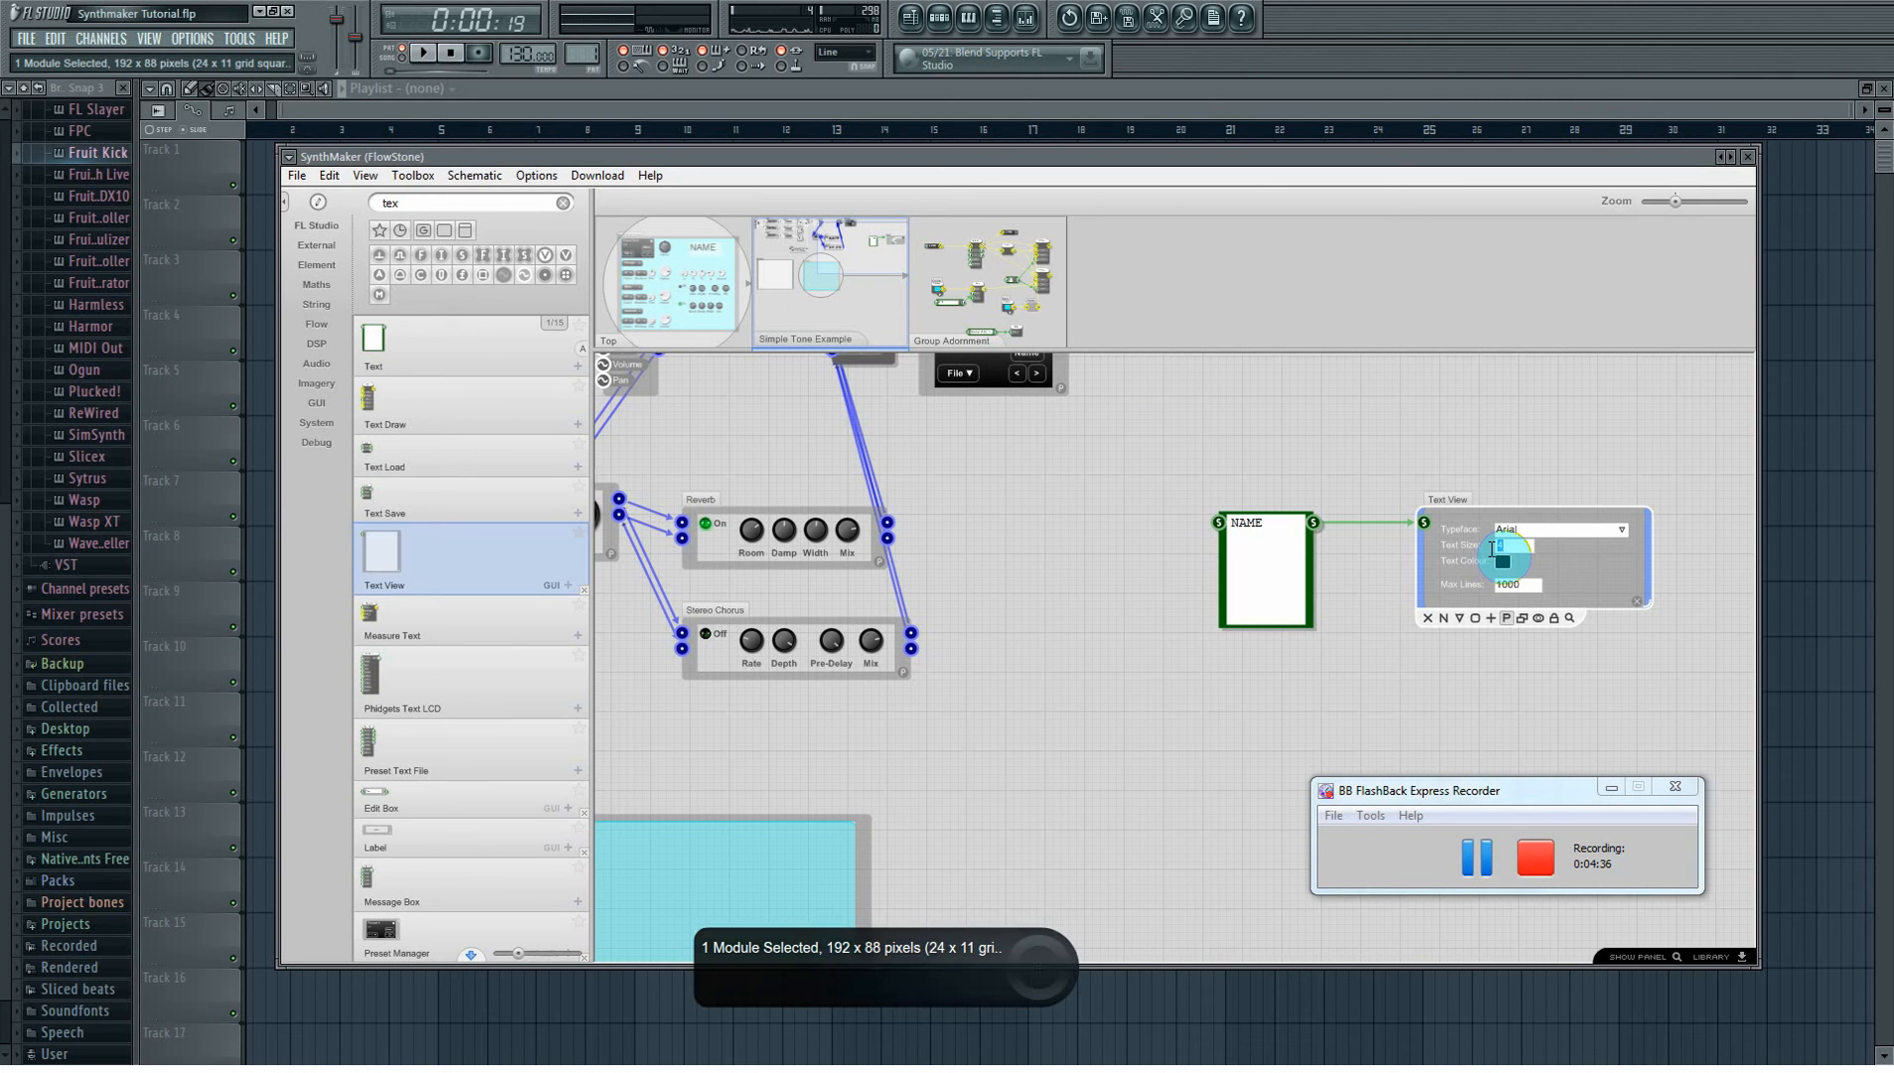
{"action": "type", "text": "6"}
{"action": "key", "text": "Return"}
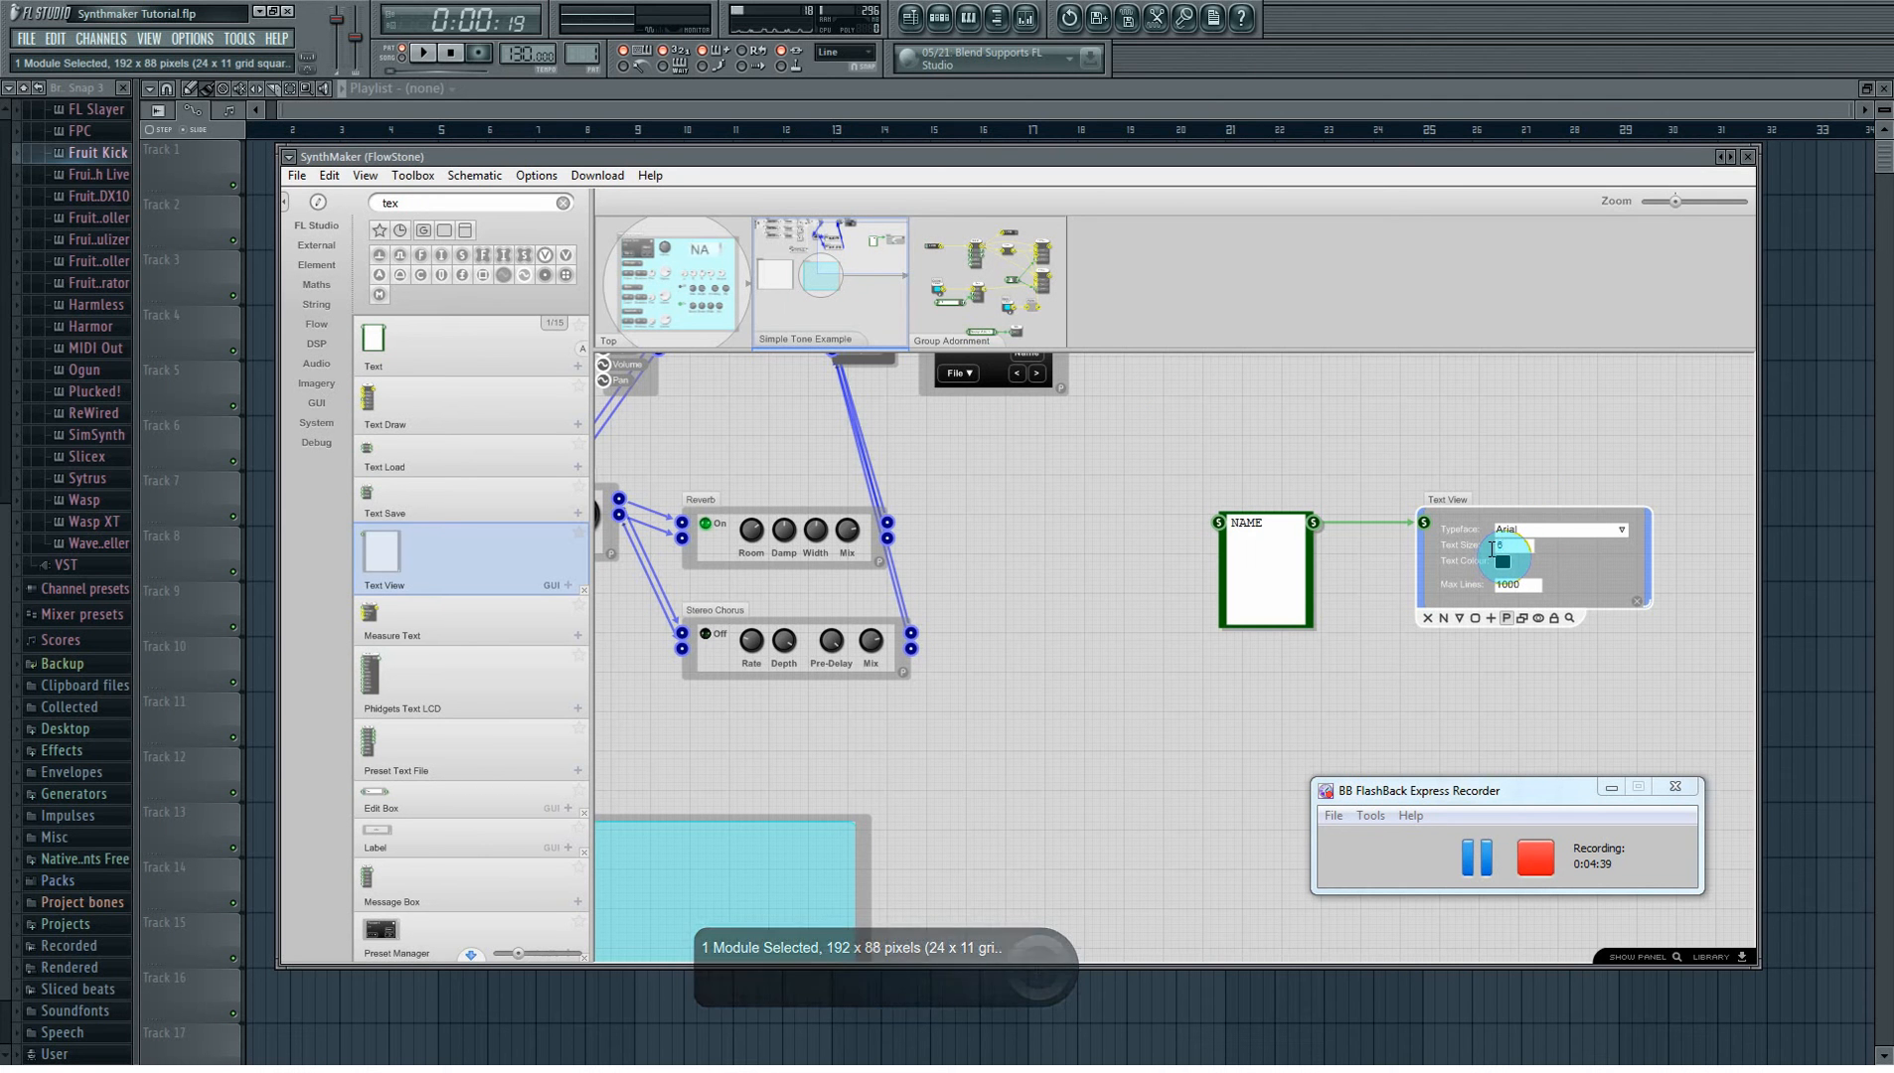
{"action": "left_click", "coordinate": [1553, 534]}
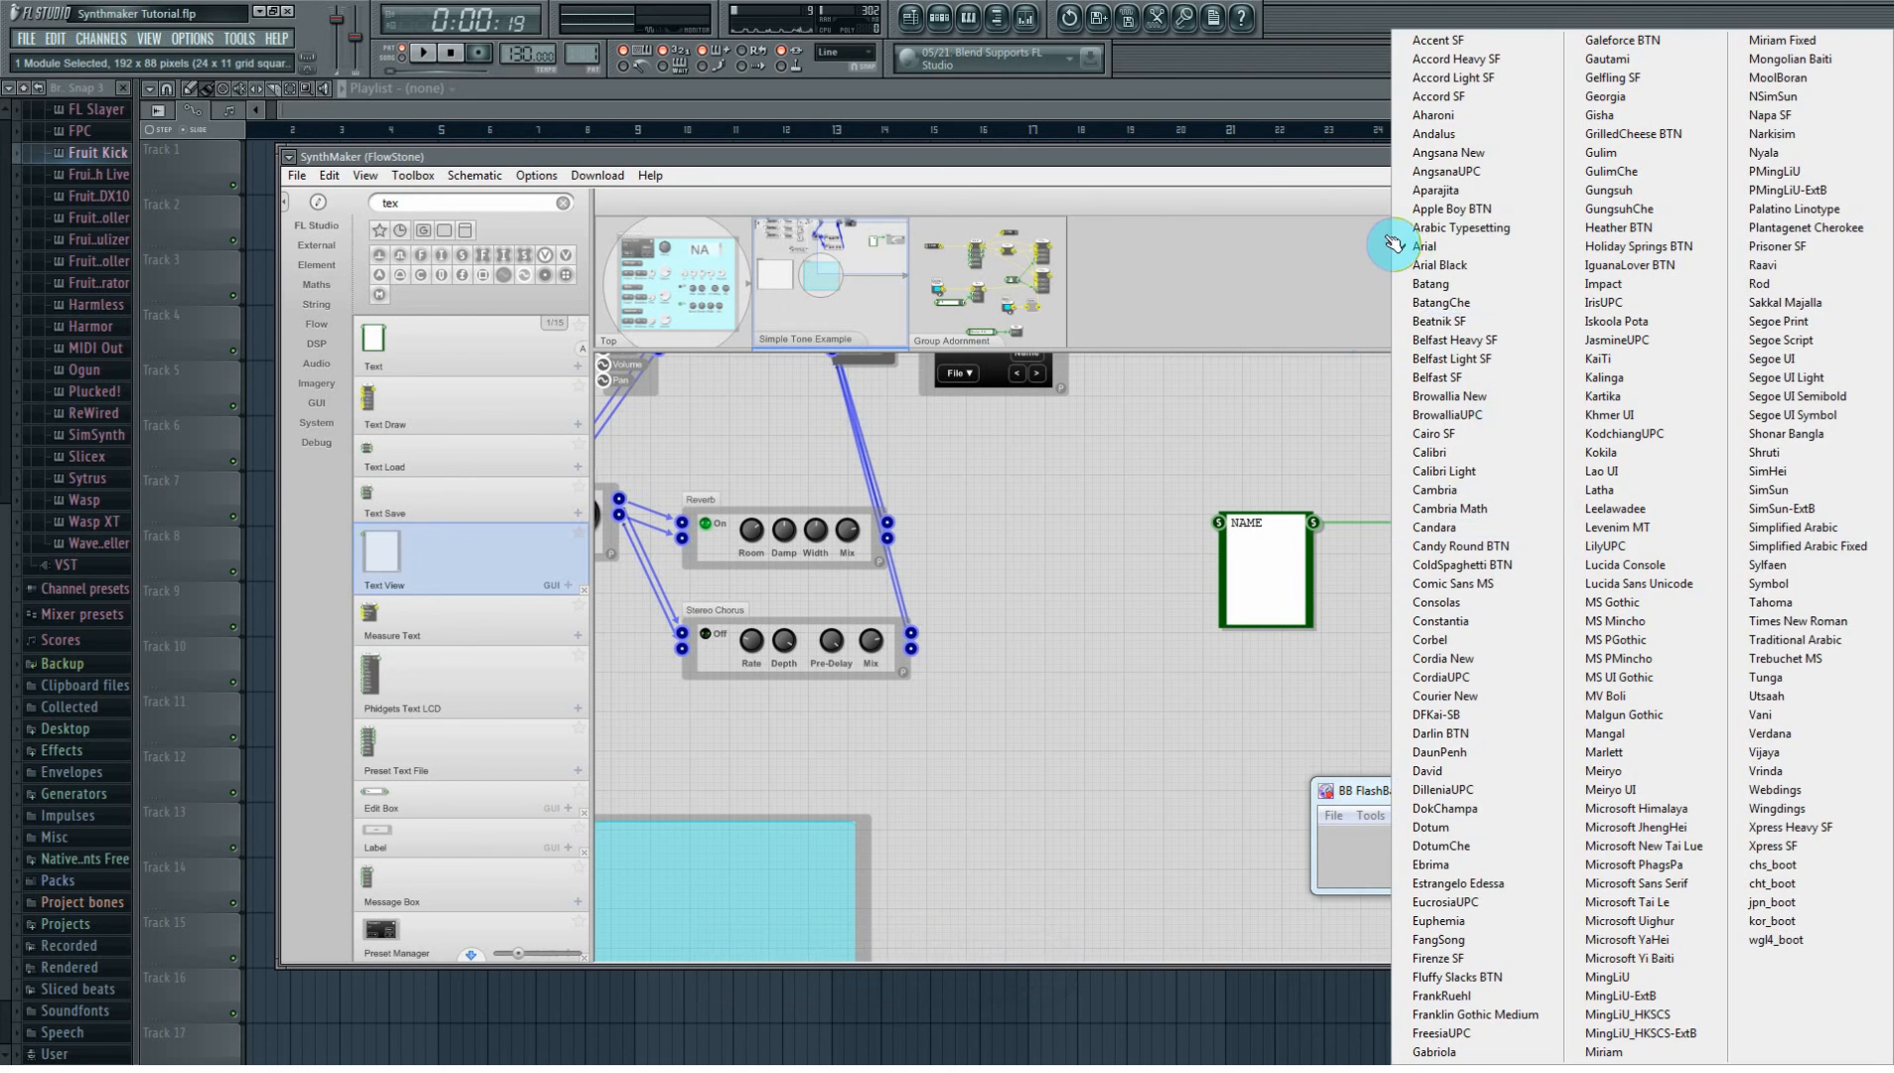
{"action": "left_click", "coordinate": [1282, 472]}
{"action": "left_click", "coordinate": [675, 269]}
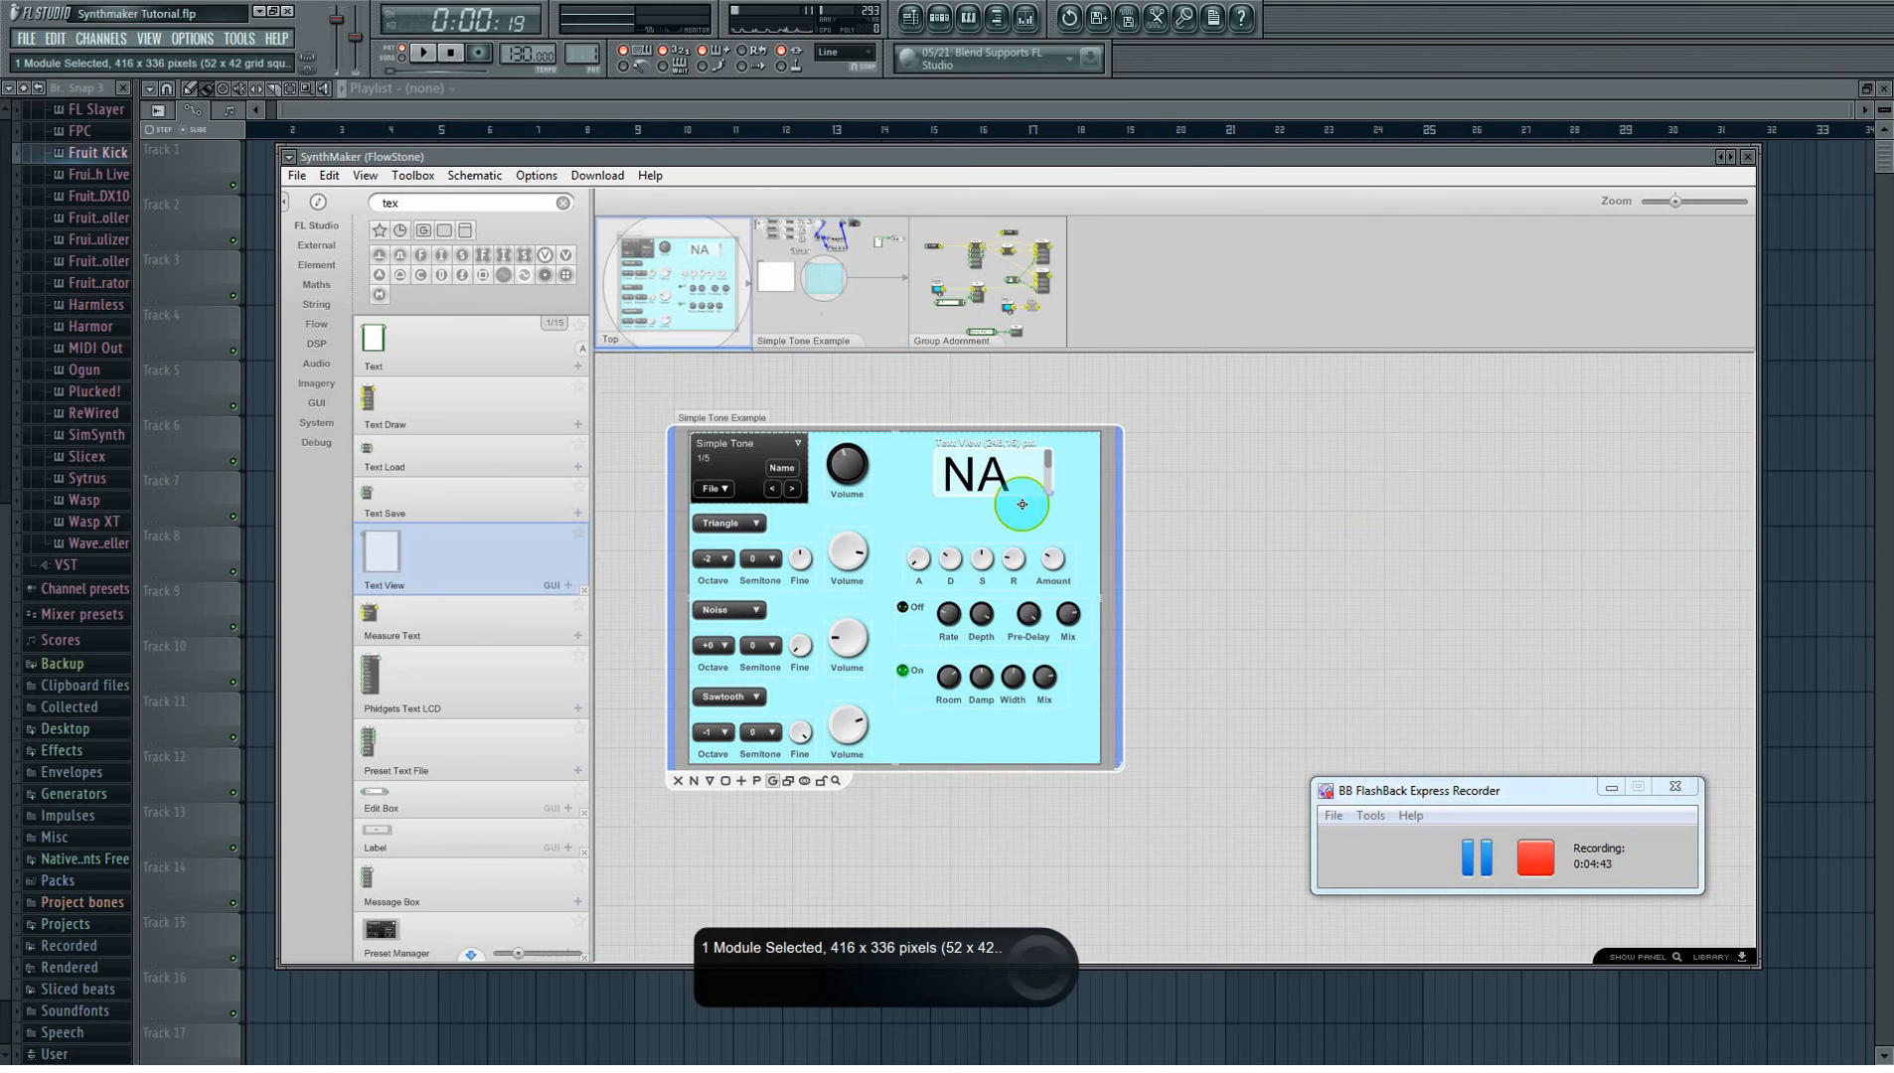
{"action": "left_click_drag", "start_coordinate": [1040, 456], "coordinate": [1084, 510]}
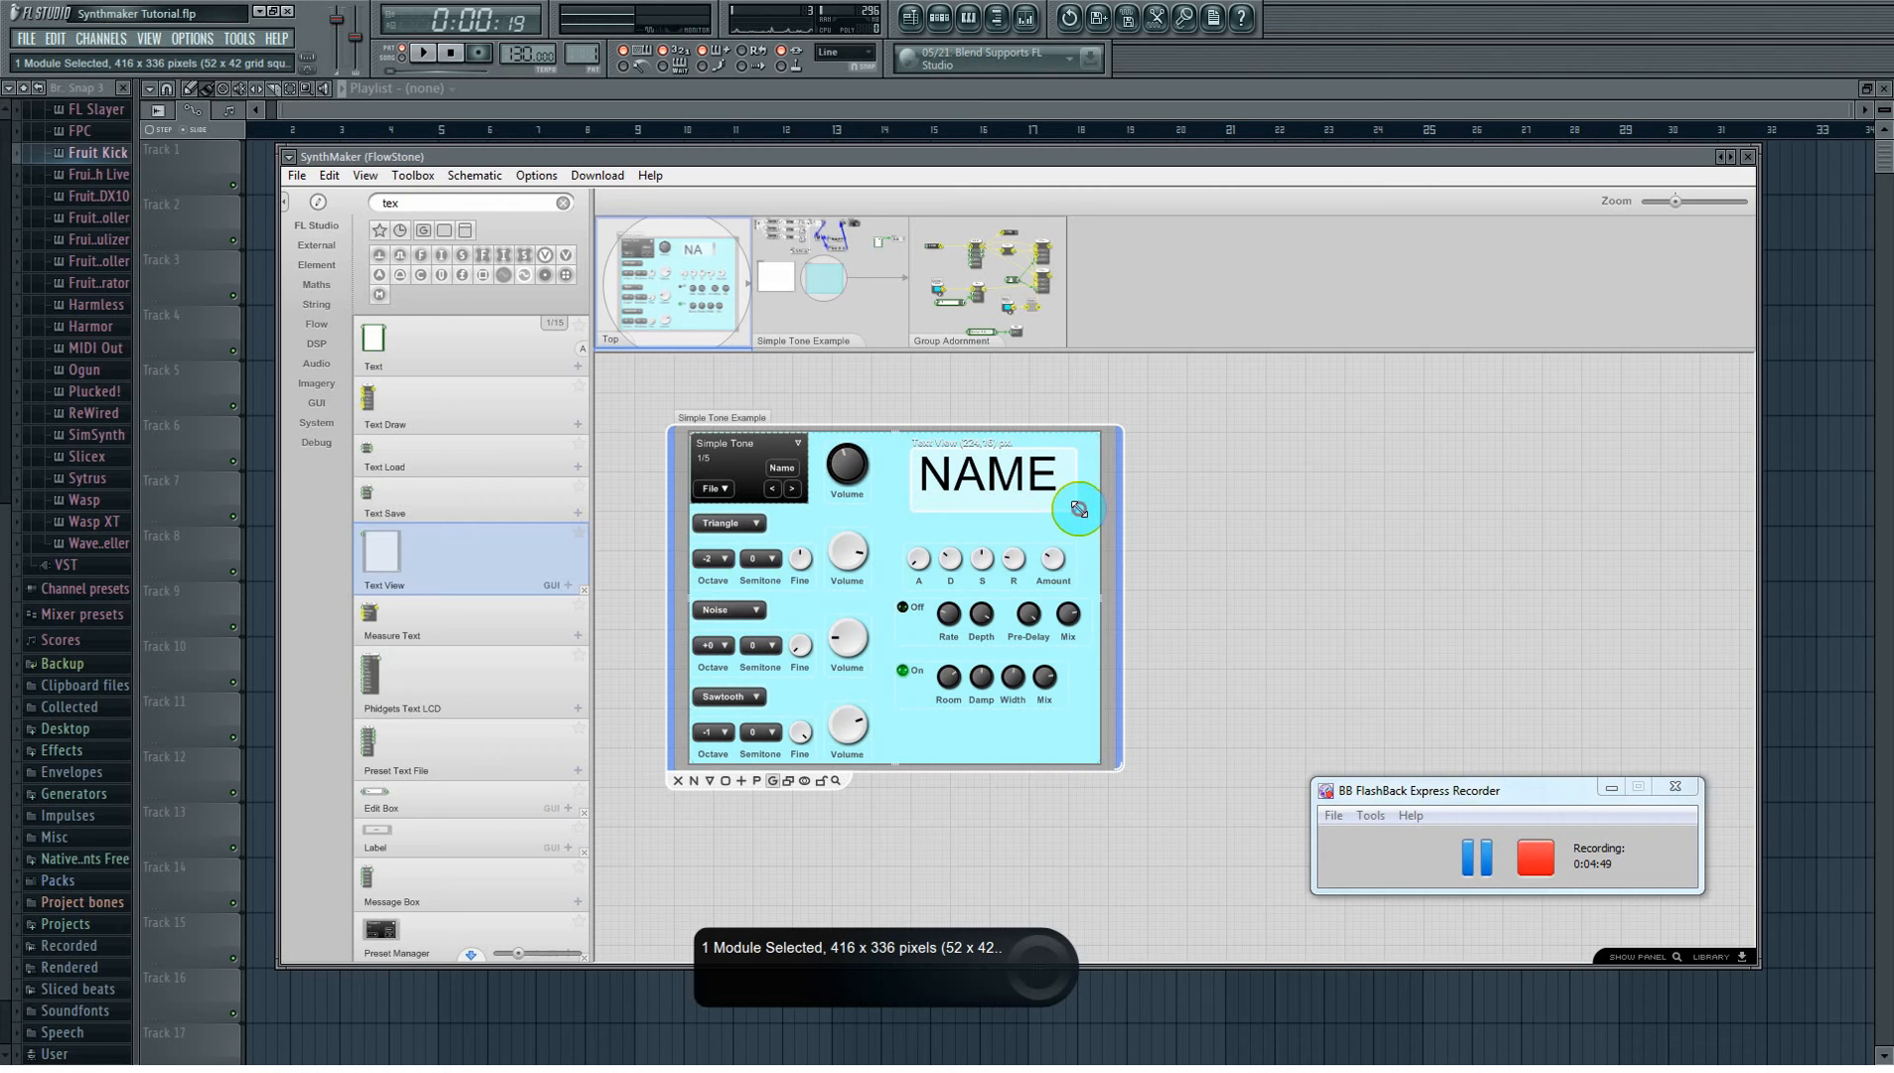
- Try restacking the NAME text and the cyan background by sending the text to the back and bringing the background forward
{"action": "right_click", "coordinate": [1060, 497]}
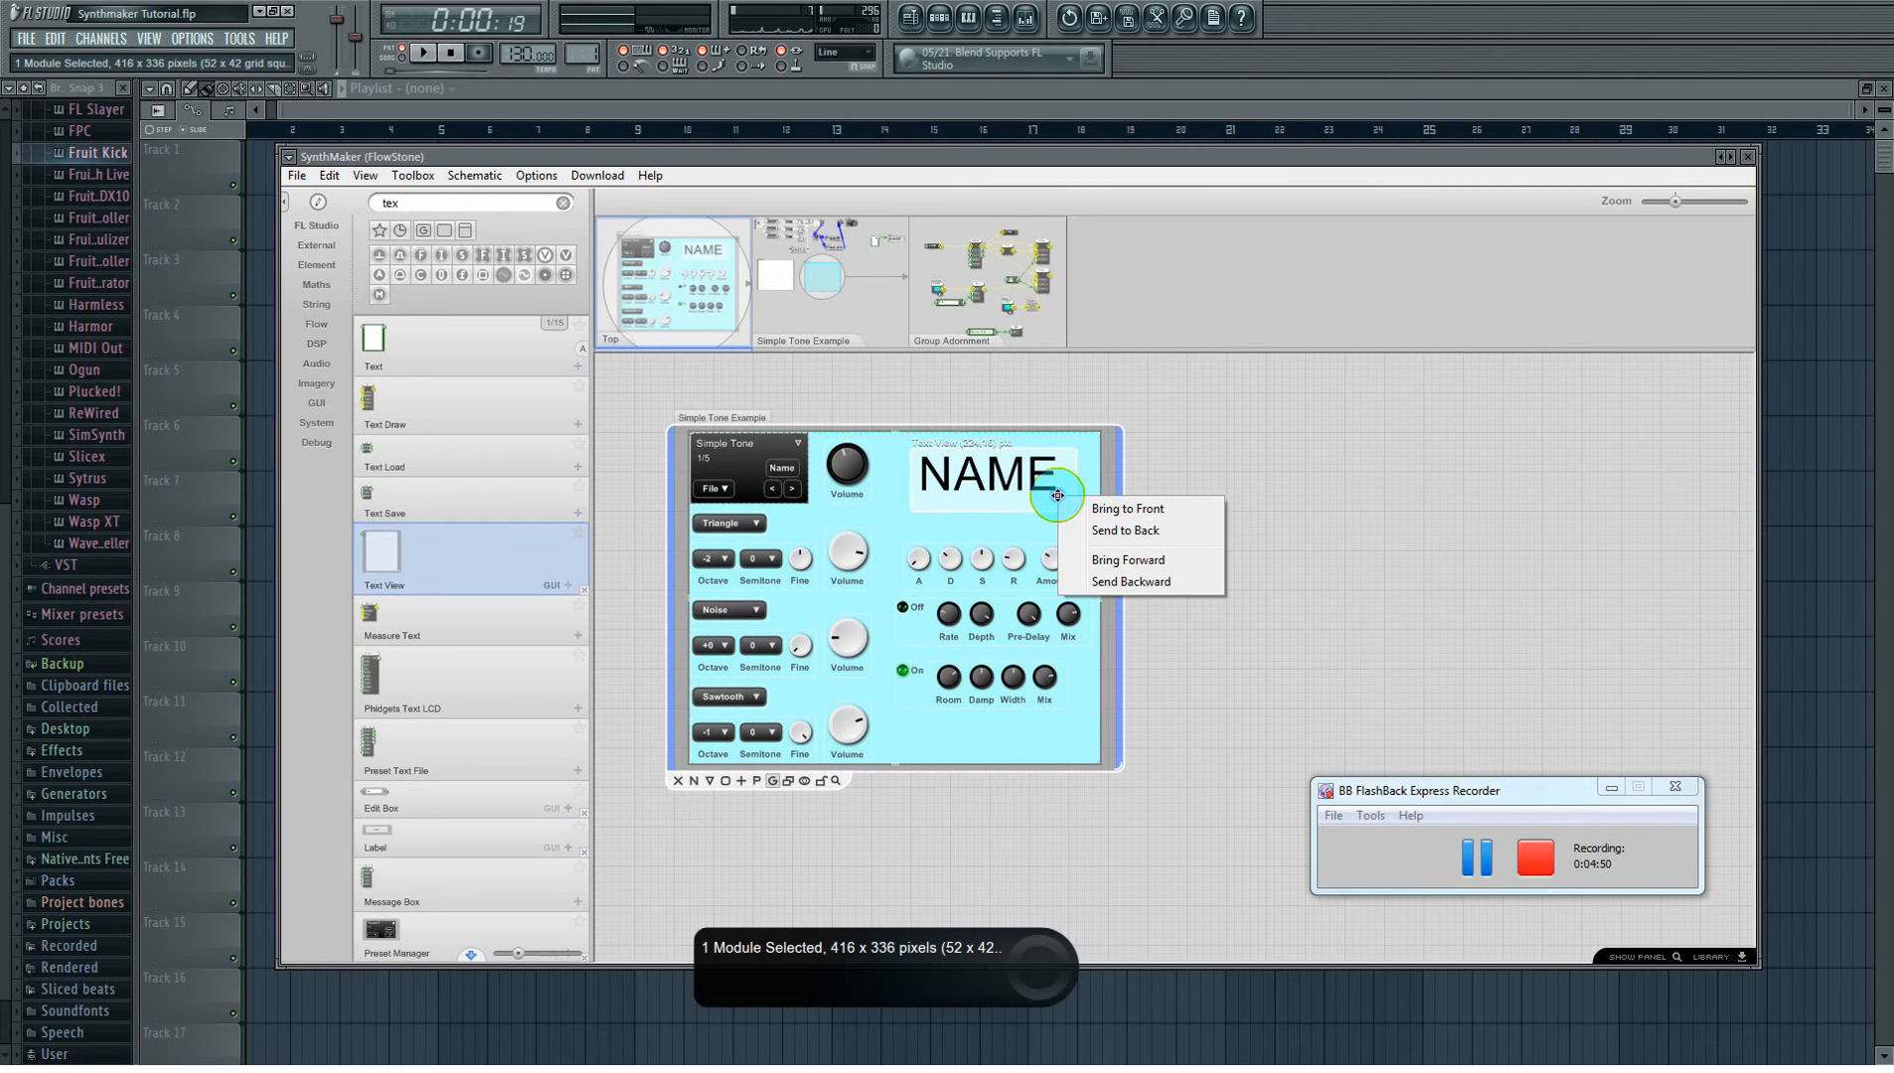
{"action": "left_click", "coordinate": [1100, 530]}
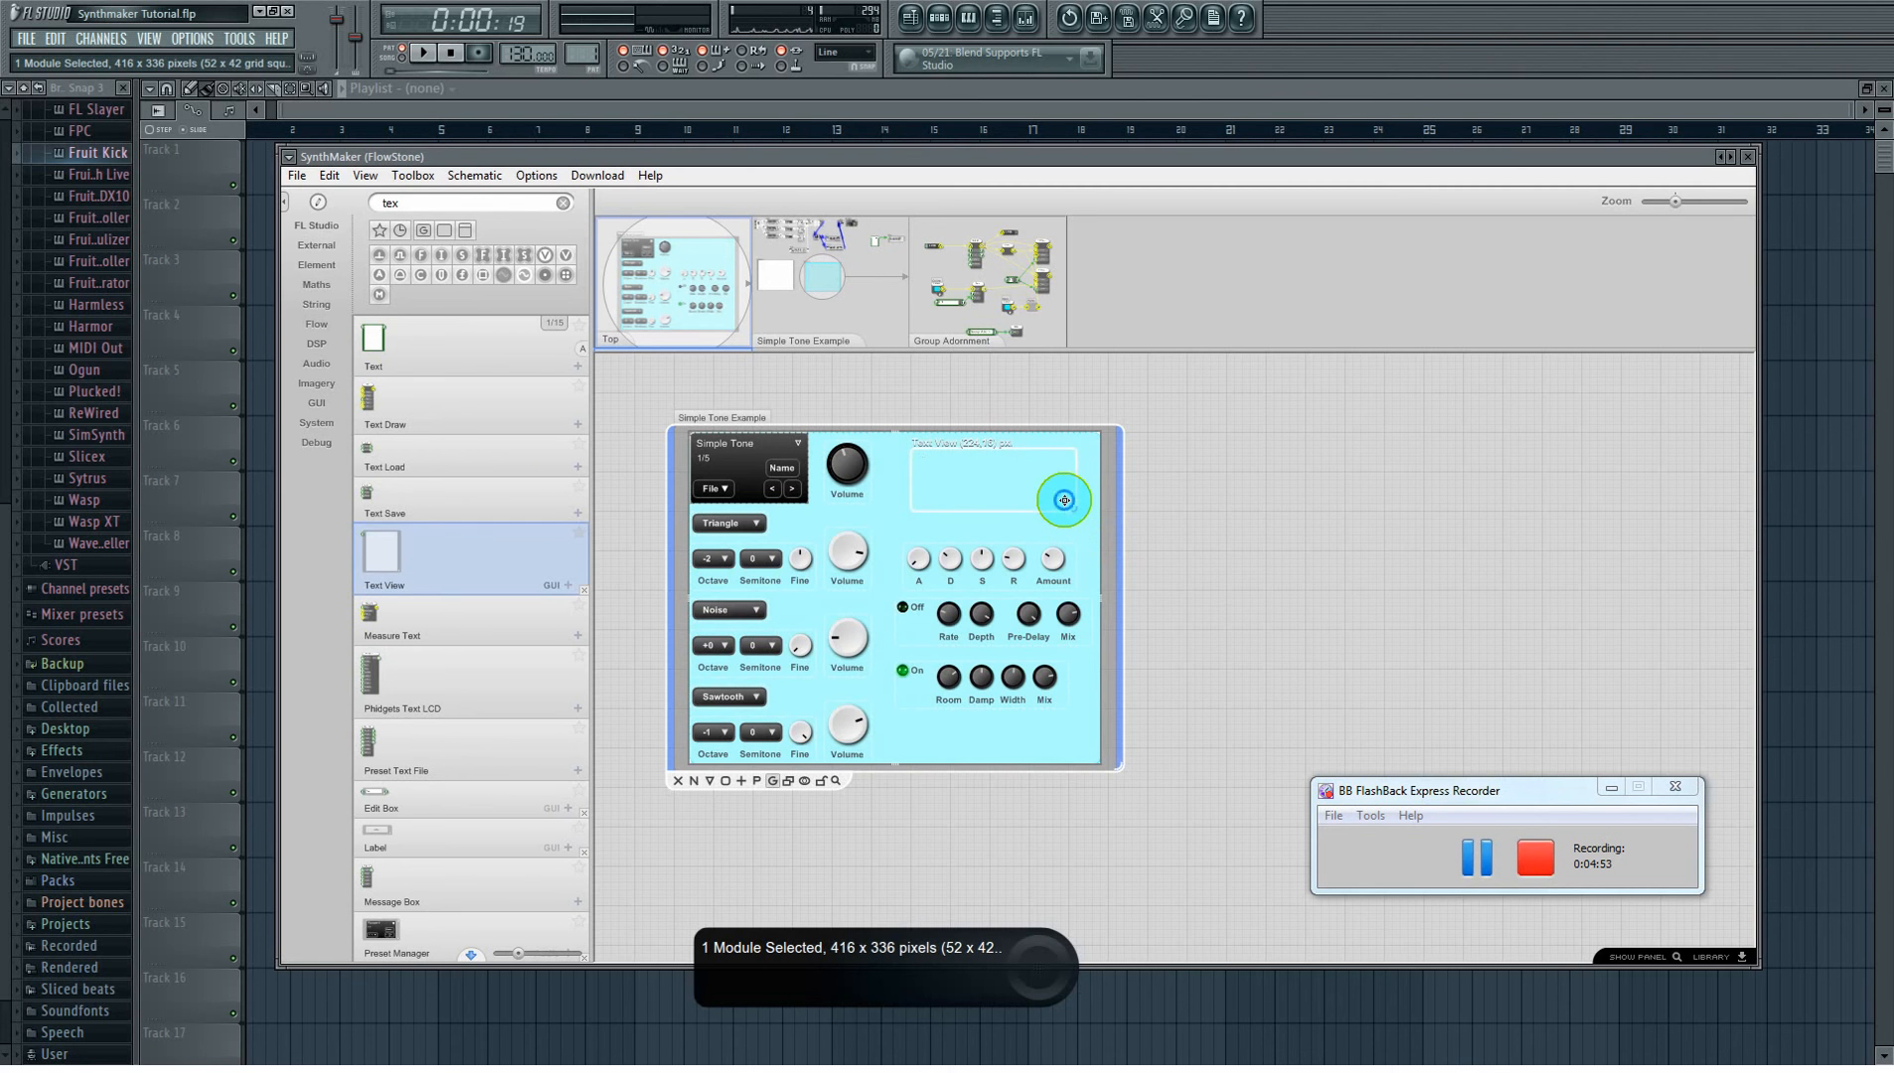
{"action": "right_click", "coordinate": [1072, 505]}
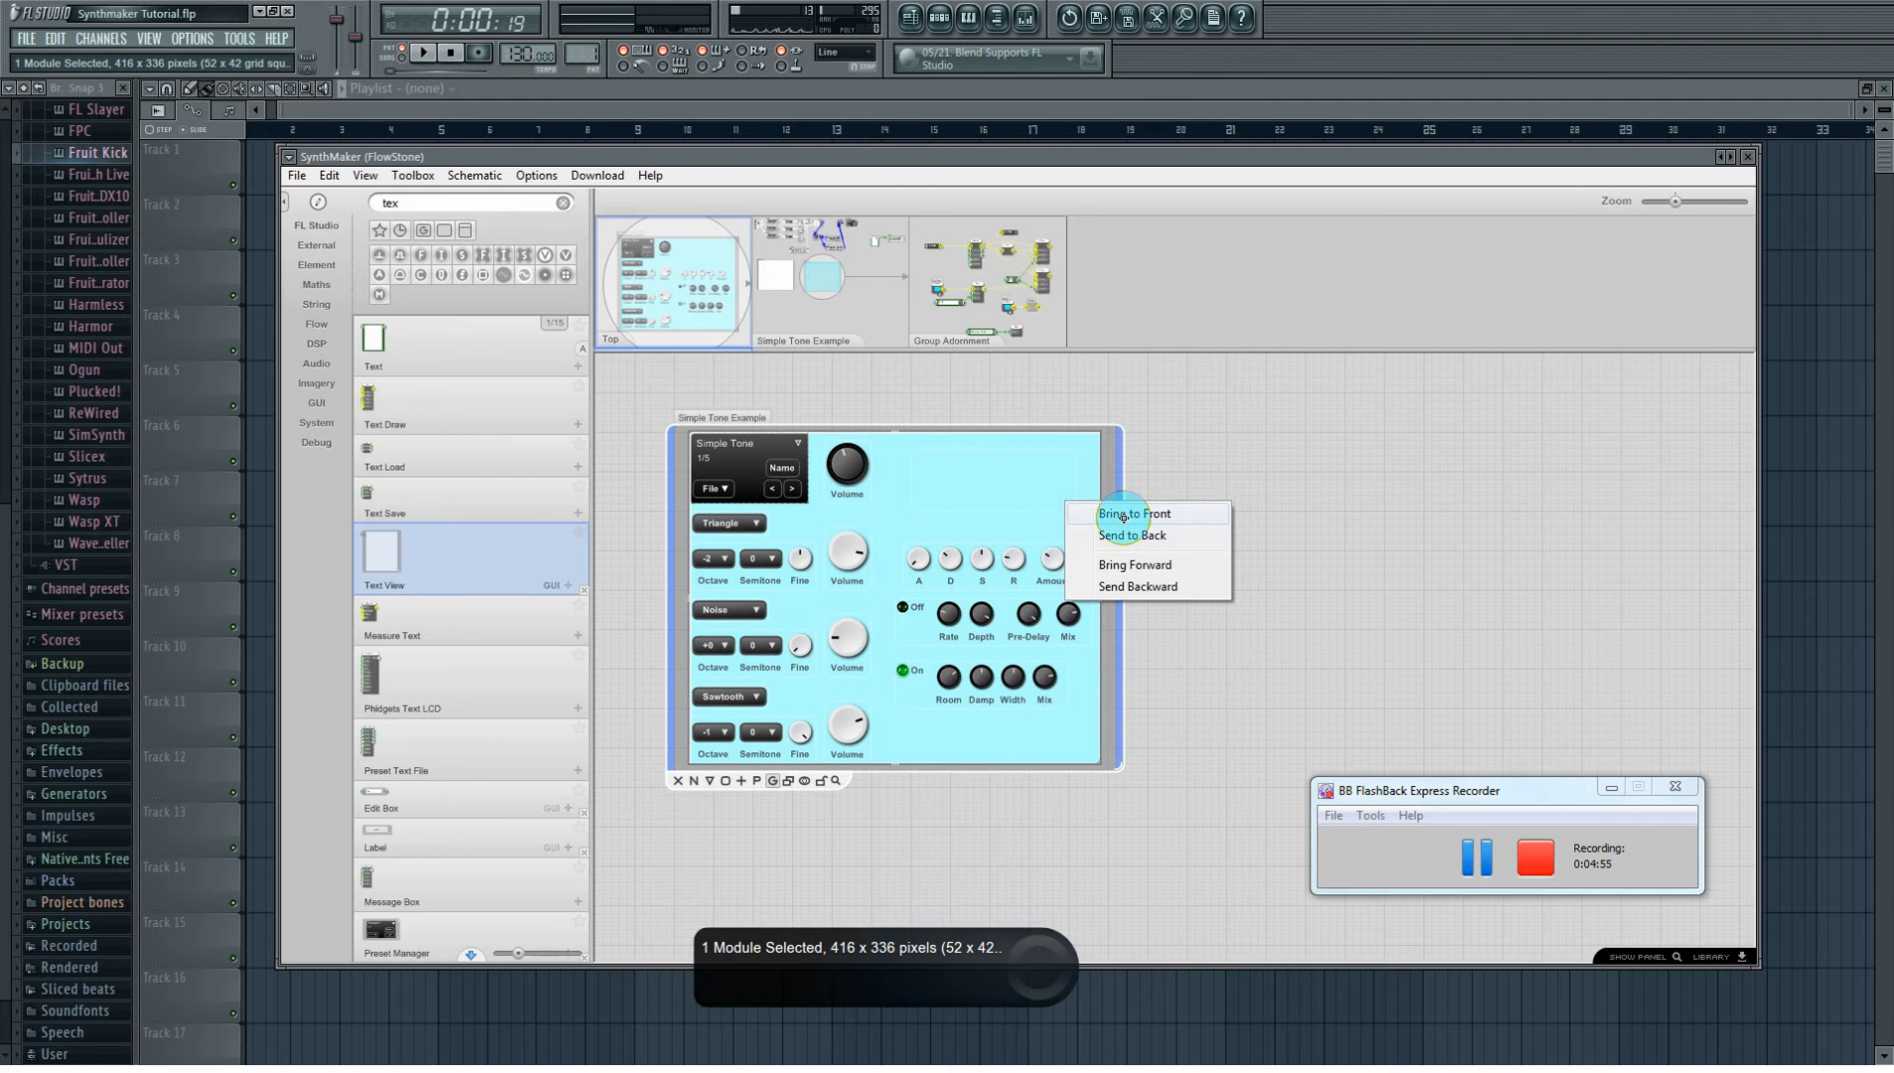
{"action": "left_click", "coordinate": [1129, 564]}
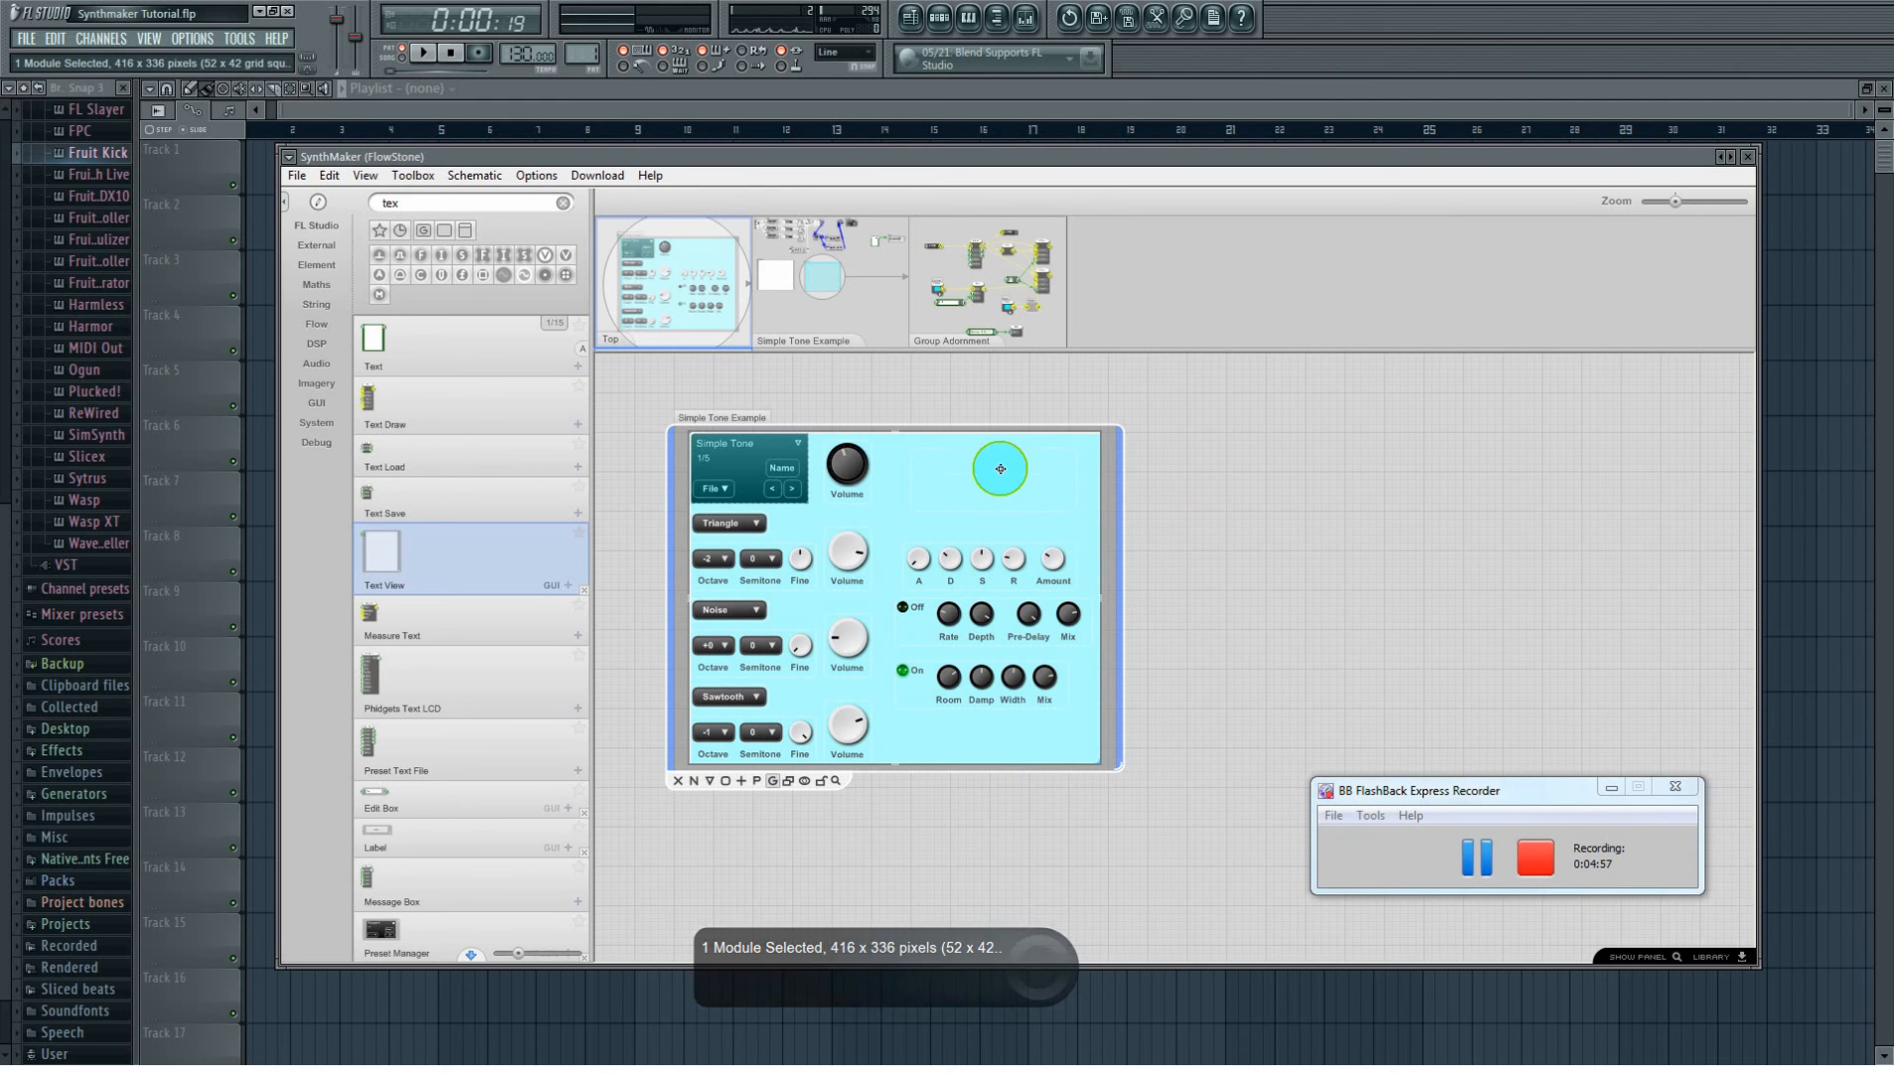
{"action": "mouse_move", "coordinate": [1001, 469]}
{"action": "left_mouse_down"}
{"action": "mouse_move", "coordinate": [1001, 484]}
{"action": "mouse_move", "coordinate": [1001, 464]}
{"action": "left_mouse_up"}
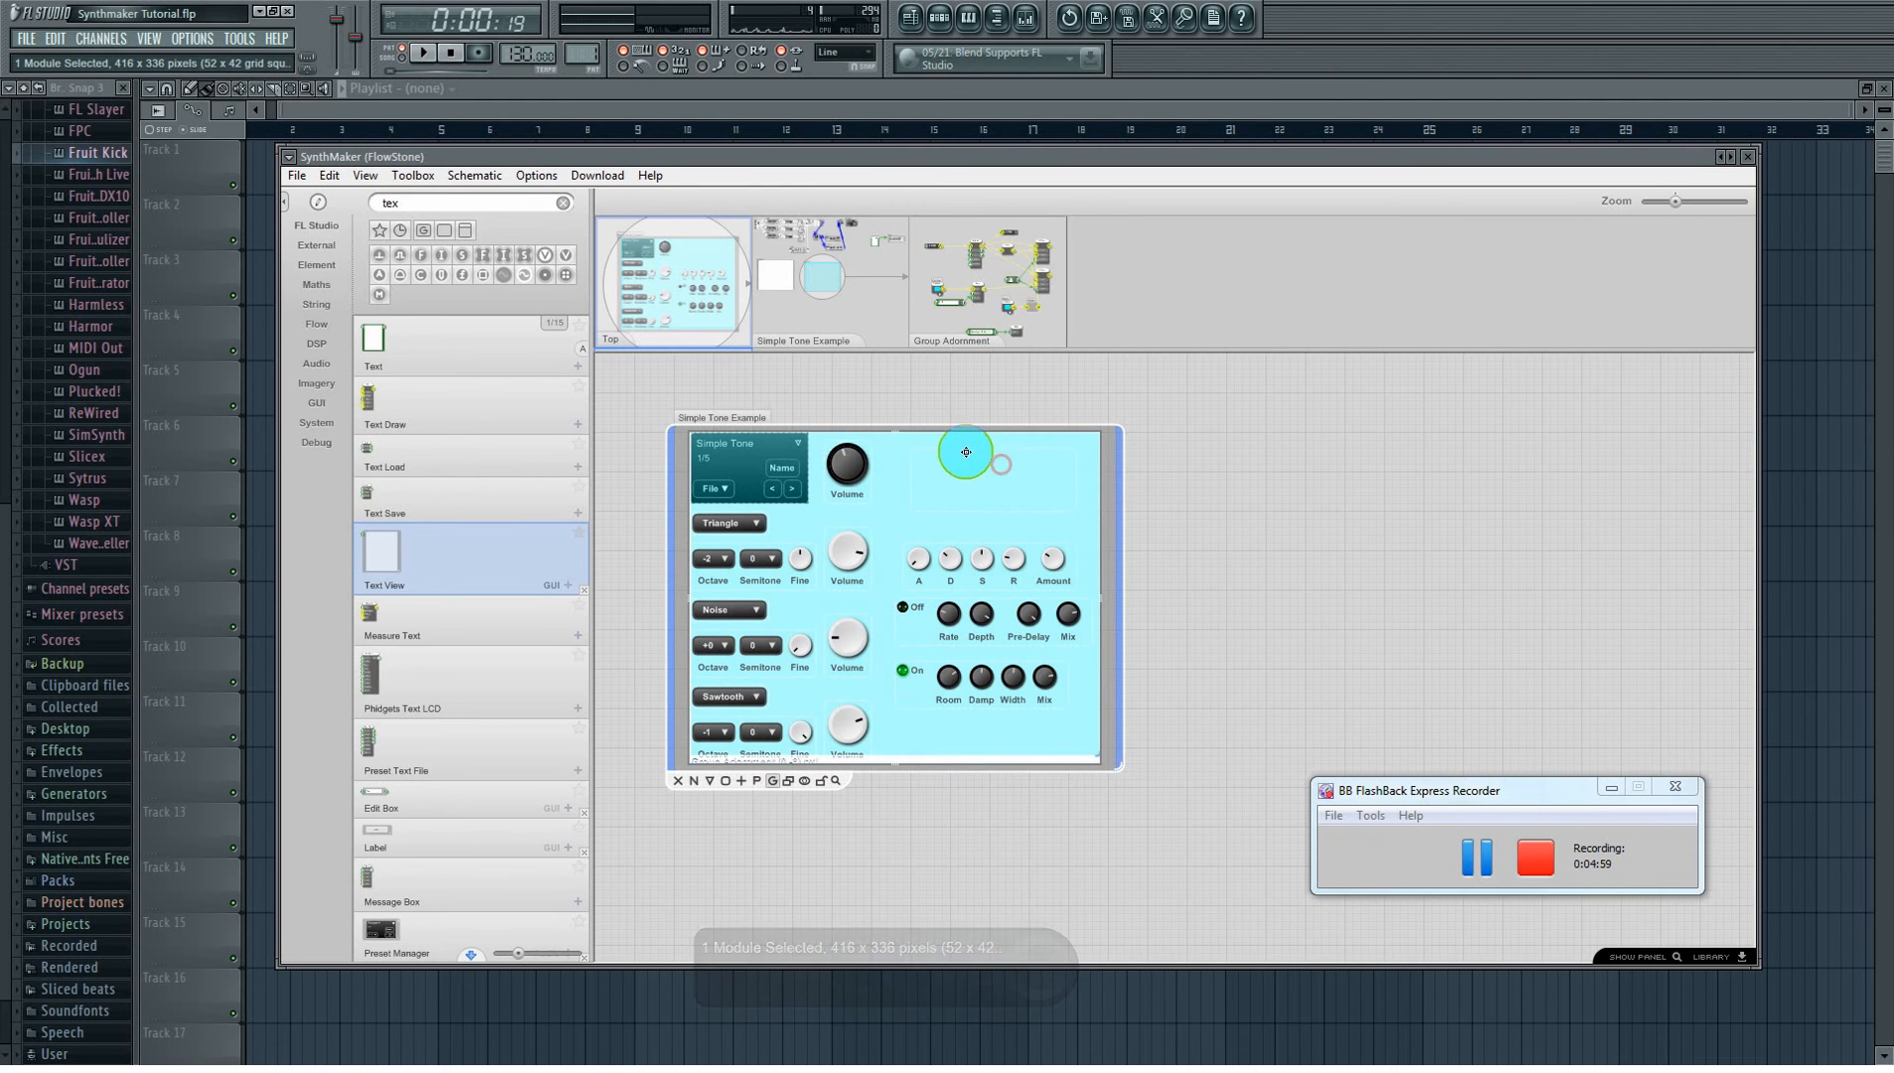
{"action": "right_click", "coordinate": [966, 452]}
{"action": "left_click", "coordinate": [1030, 532]}
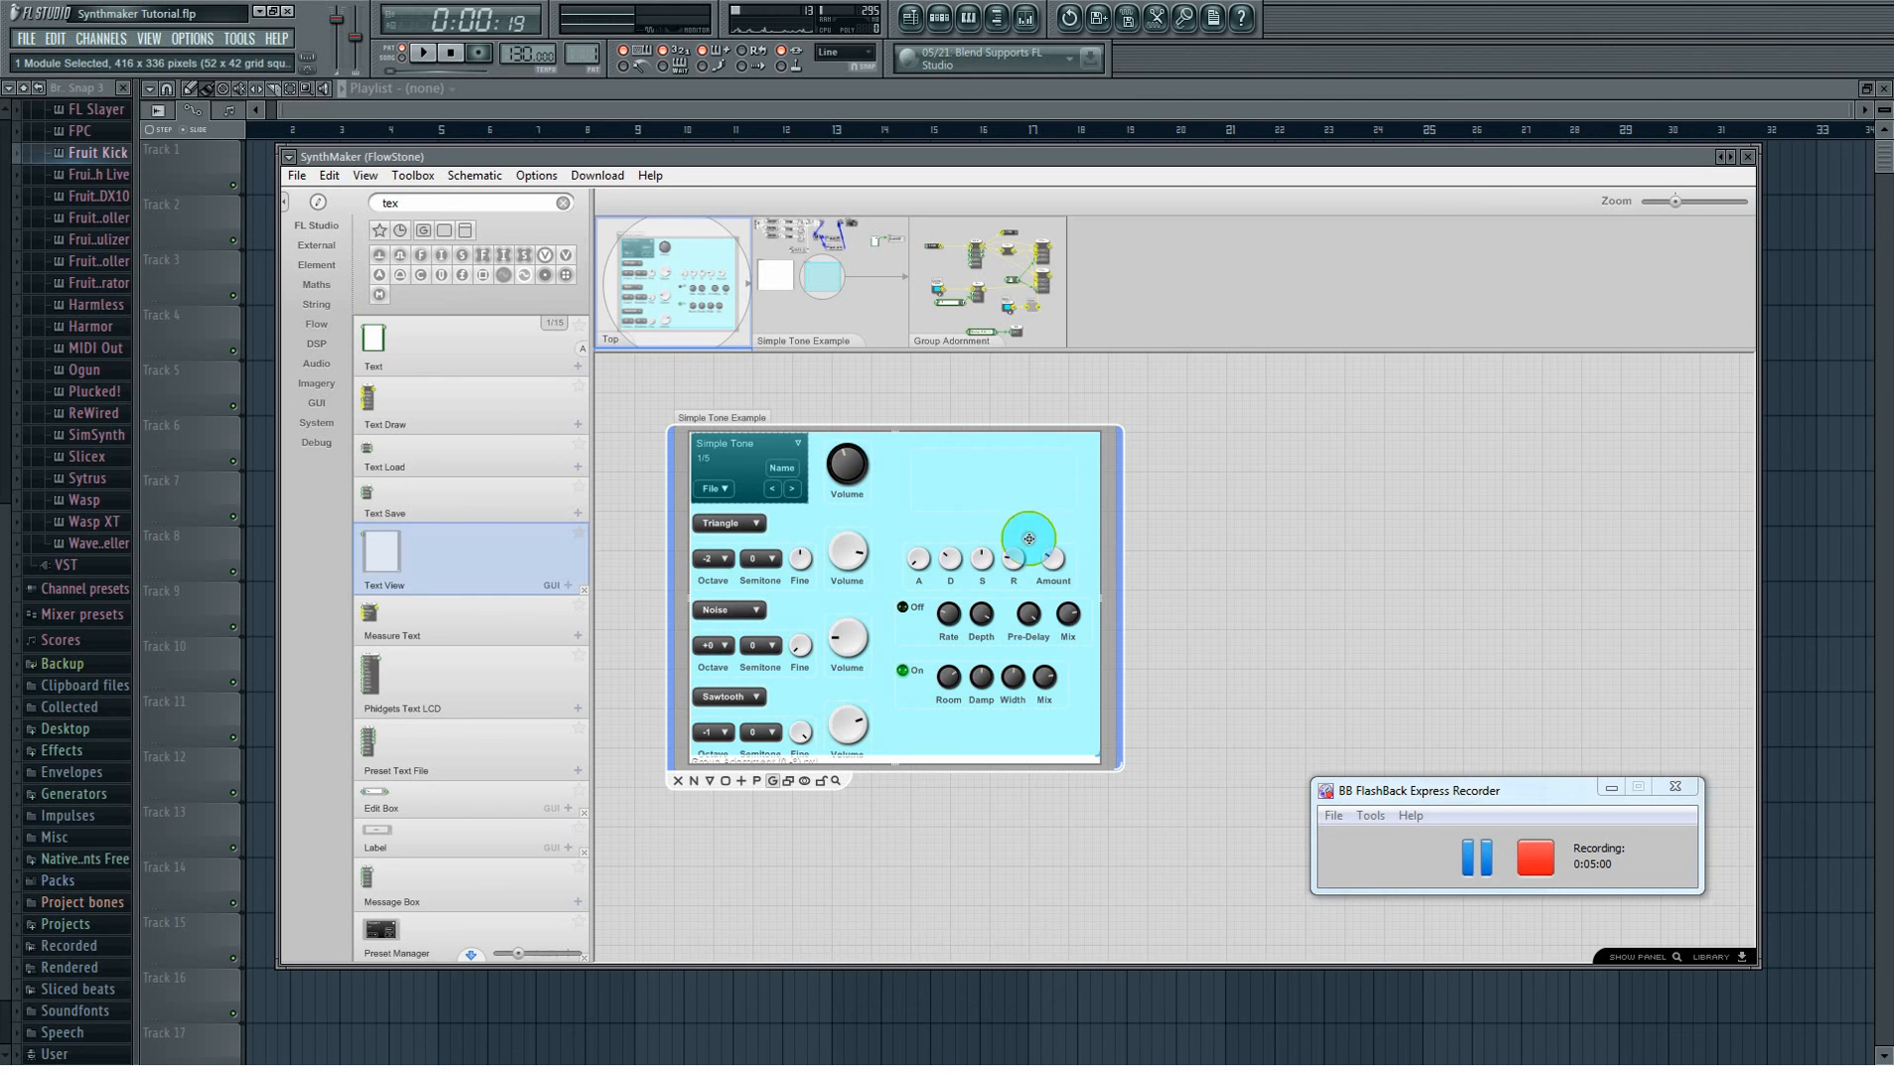
- Shift the cyan background down to uncover the NAME text and bring that text to the front
{"action": "mouse_move", "coordinate": [1014, 439]}
{"action": "left_mouse_down"}
{"action": "mouse_move", "coordinate": [1018, 506]}
{"action": "mouse_move", "coordinate": [1015, 451]}
{"action": "left_mouse_up"}
{"action": "right_click", "coordinate": [1024, 469]}
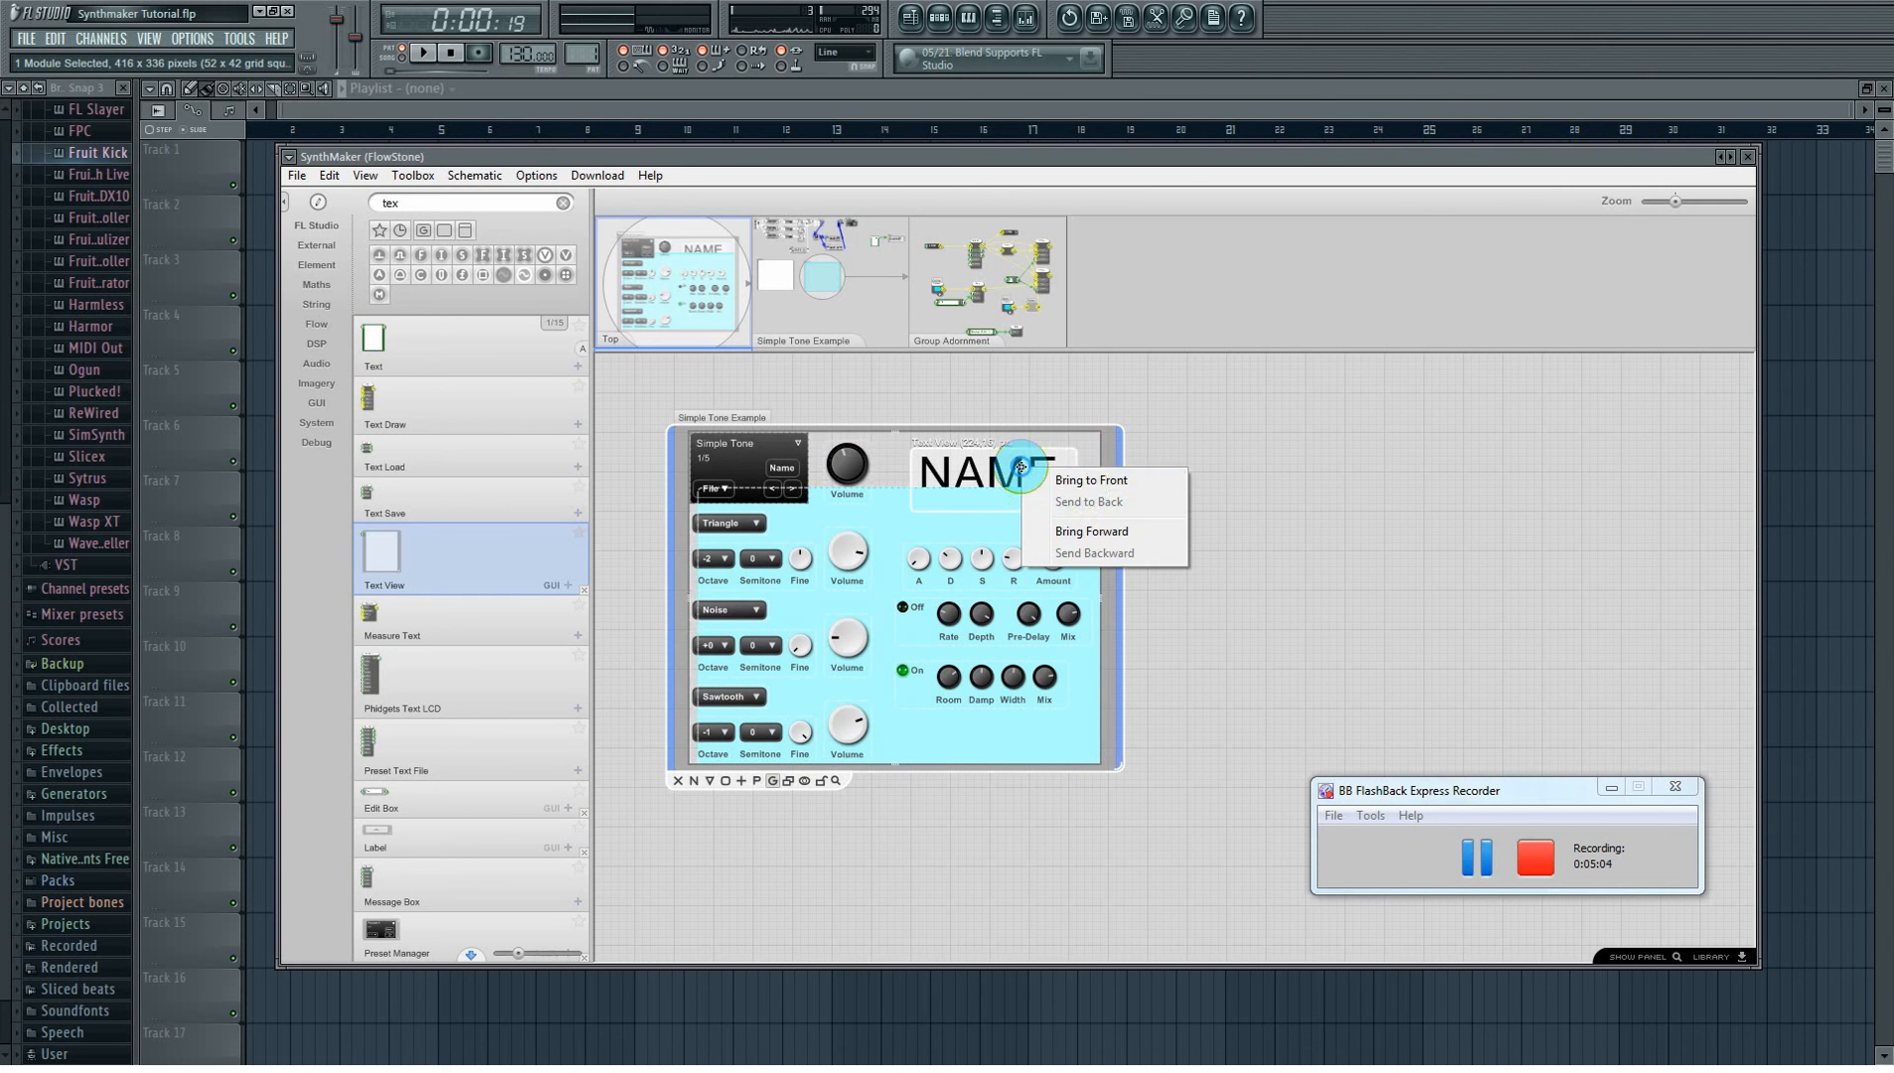
{"action": "left_click", "coordinate": [1081, 482]}
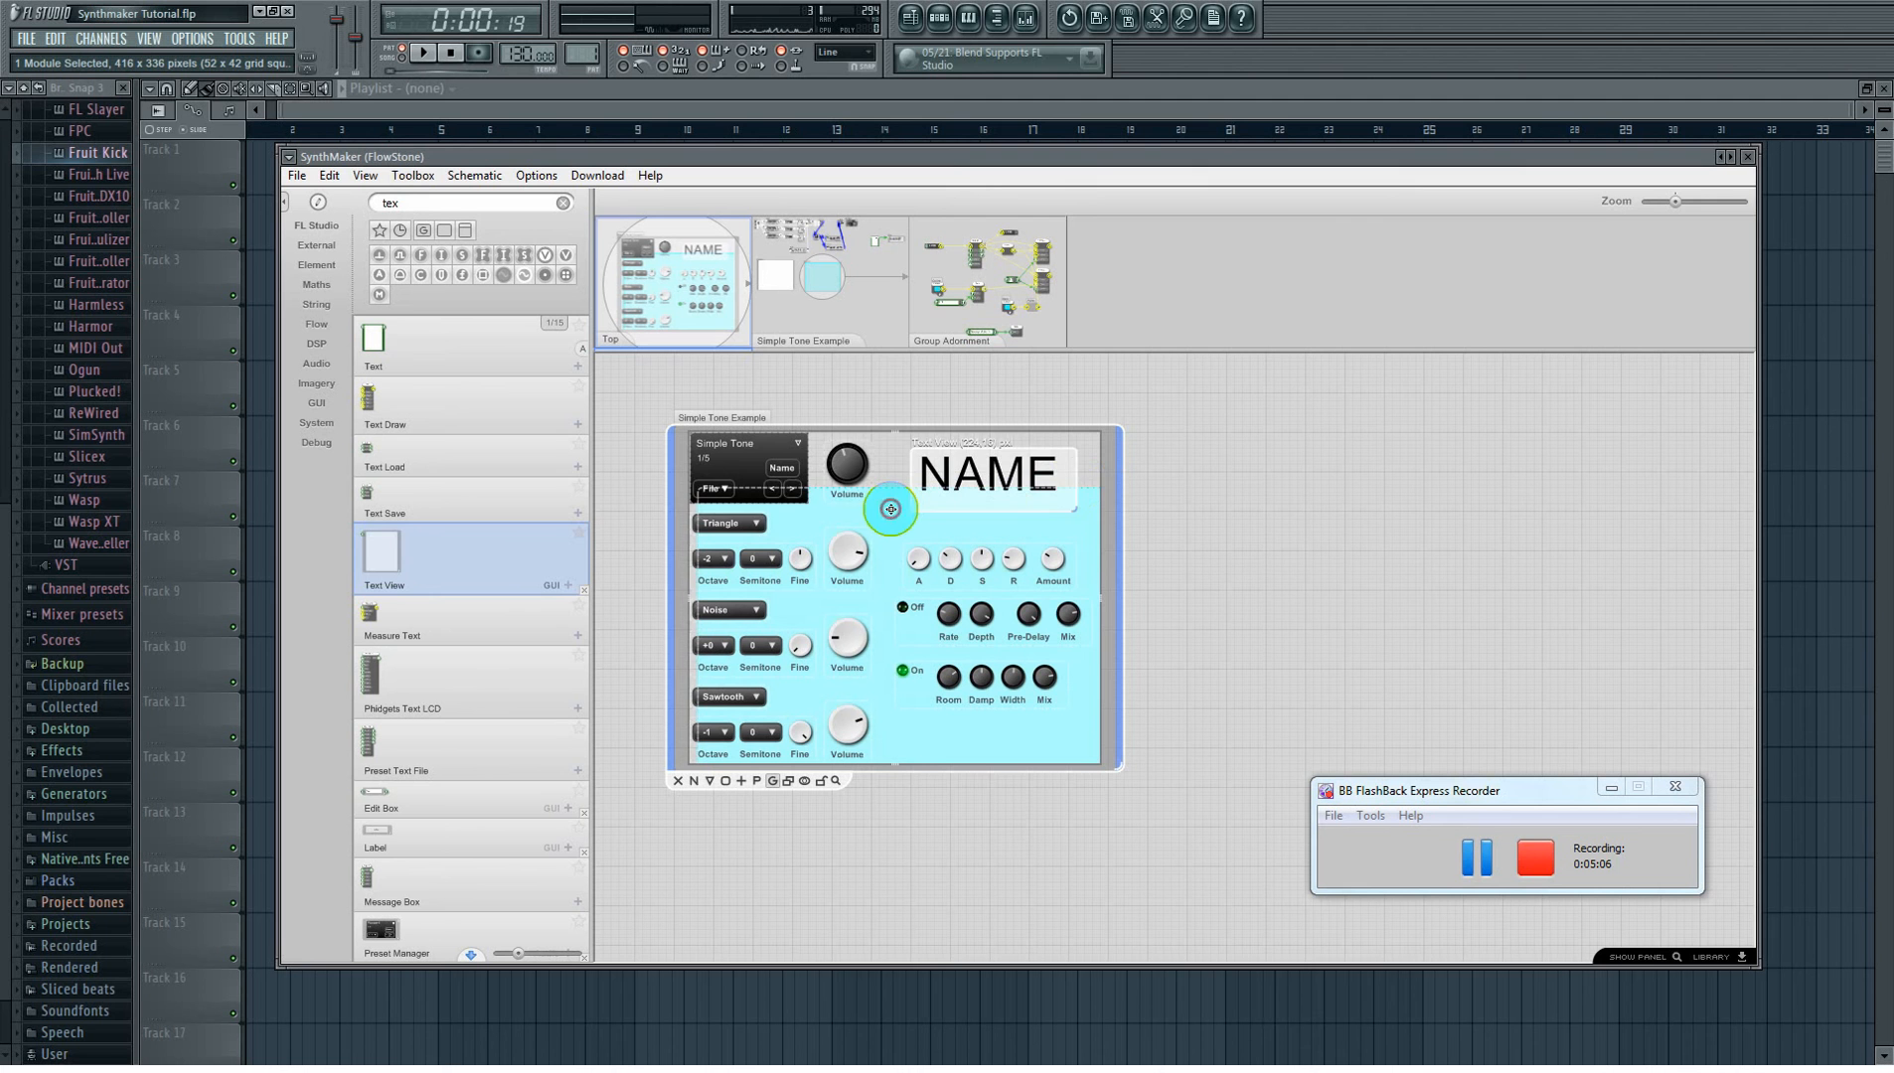
- Move the cyan background back over the panel and fit the NAME text's frame into the upper area beside the master Volume knob
{"action": "left_click_drag", "start_coordinate": [888, 512], "coordinate": [882, 445]}
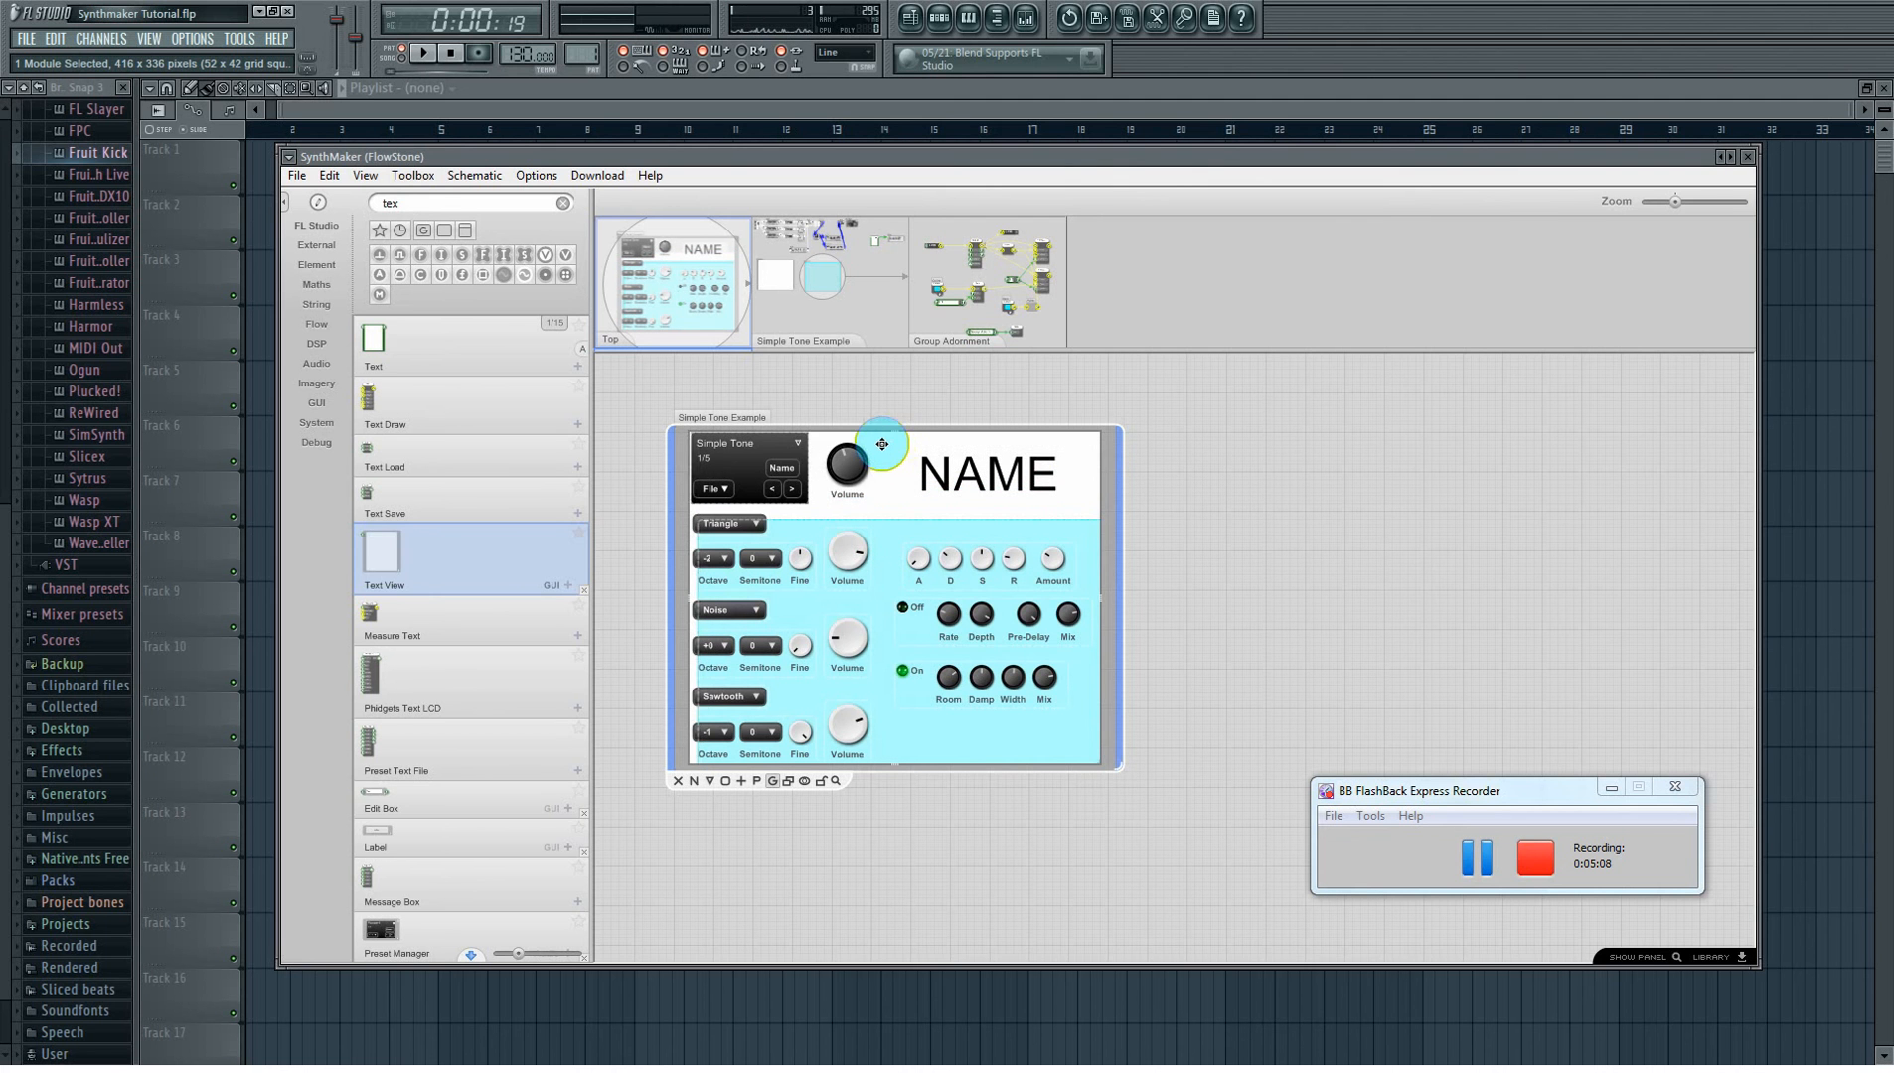
{"action": "left_click_drag", "start_coordinate": [902, 537], "coordinate": [1092, 505]}
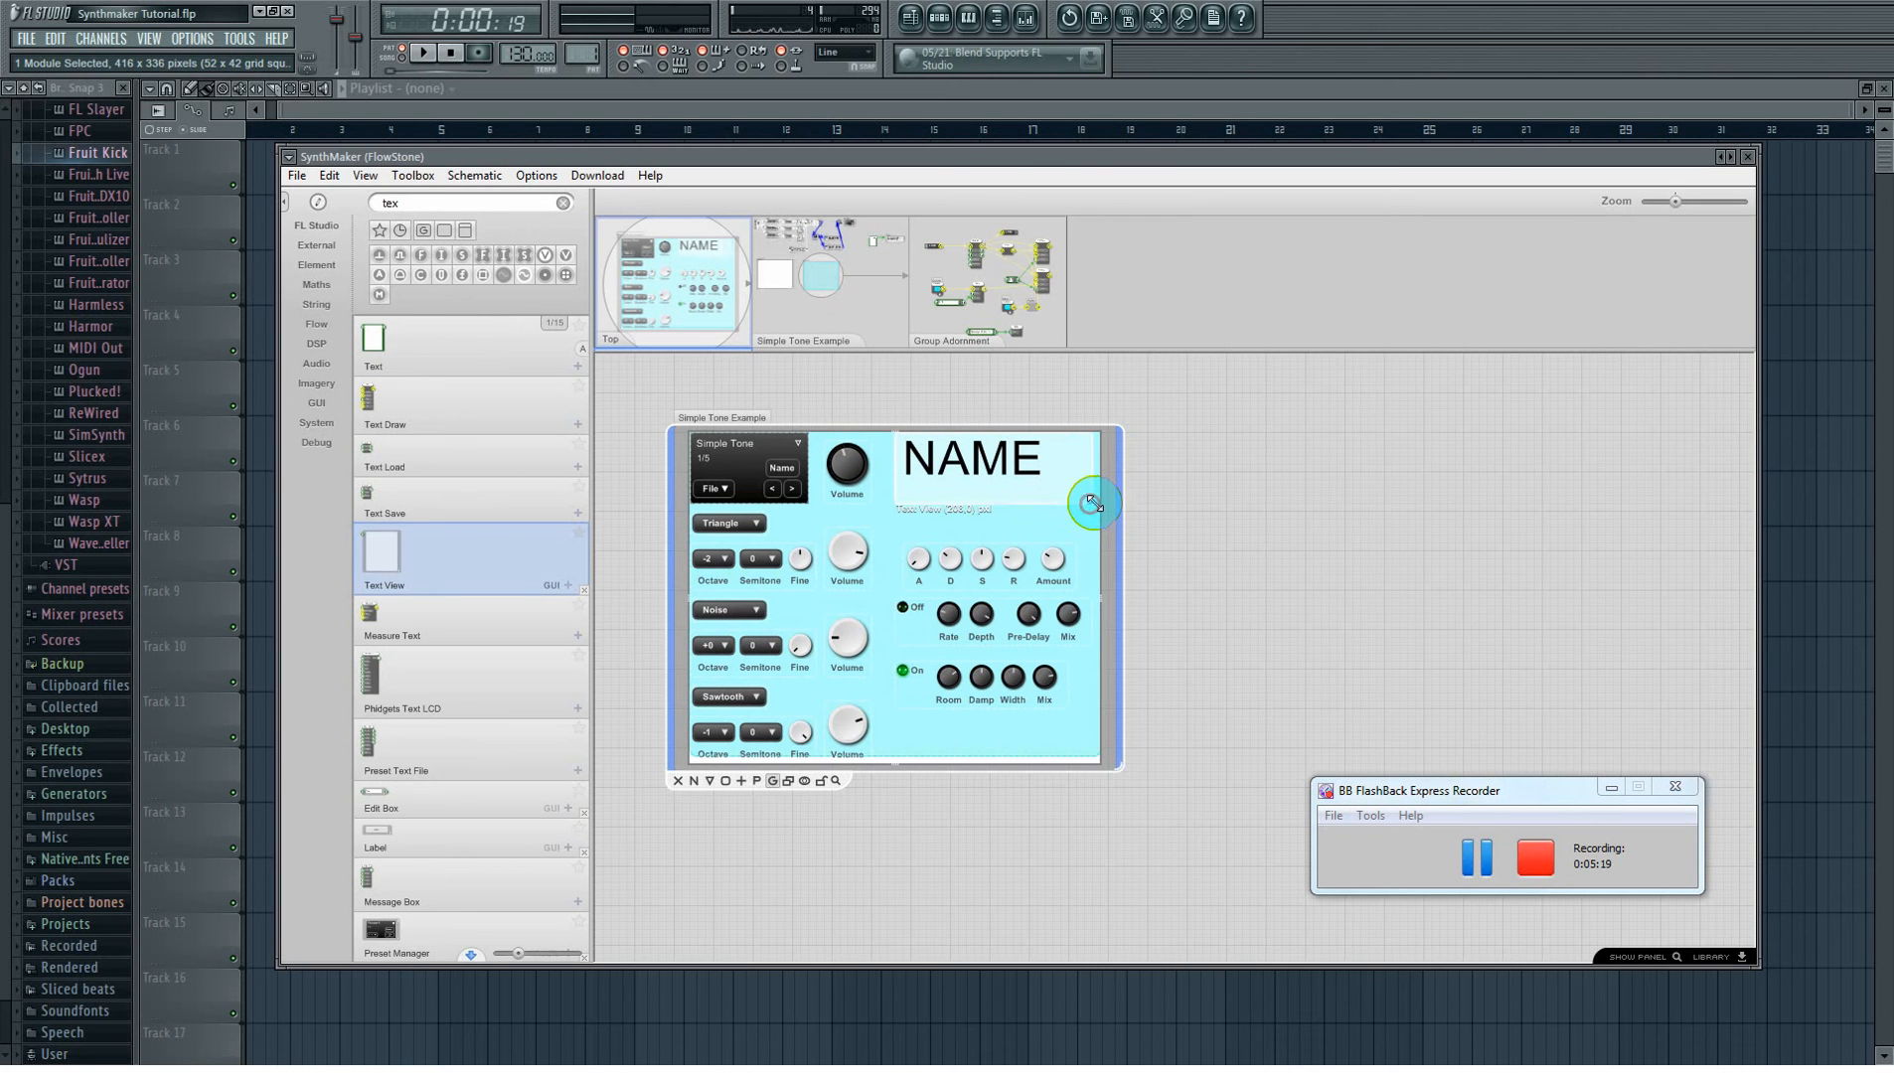
{"action": "left_click", "coordinate": [1047, 536]}
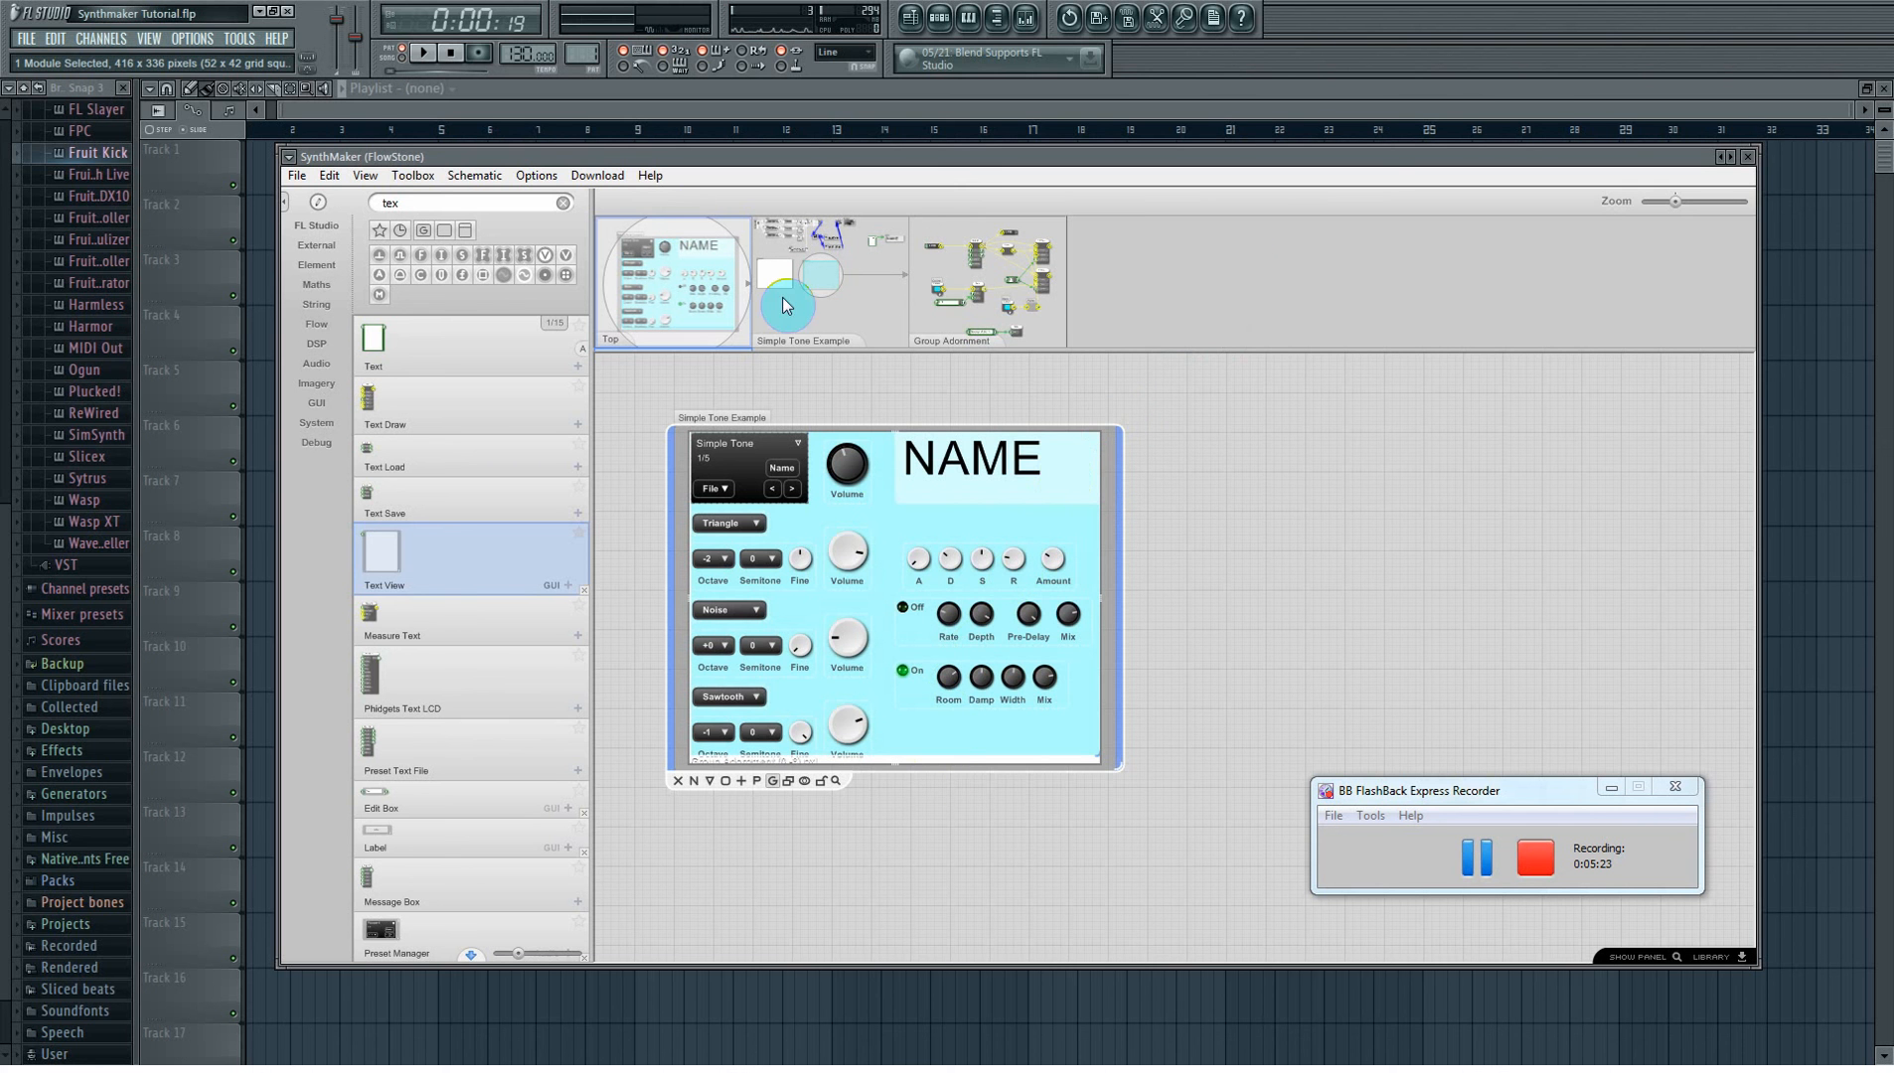
- Add a second Text module linked to a new Text View below the NAME pair, and enter SPRT3Z as its text
{"action": "left_click", "coordinate": [814, 309]}
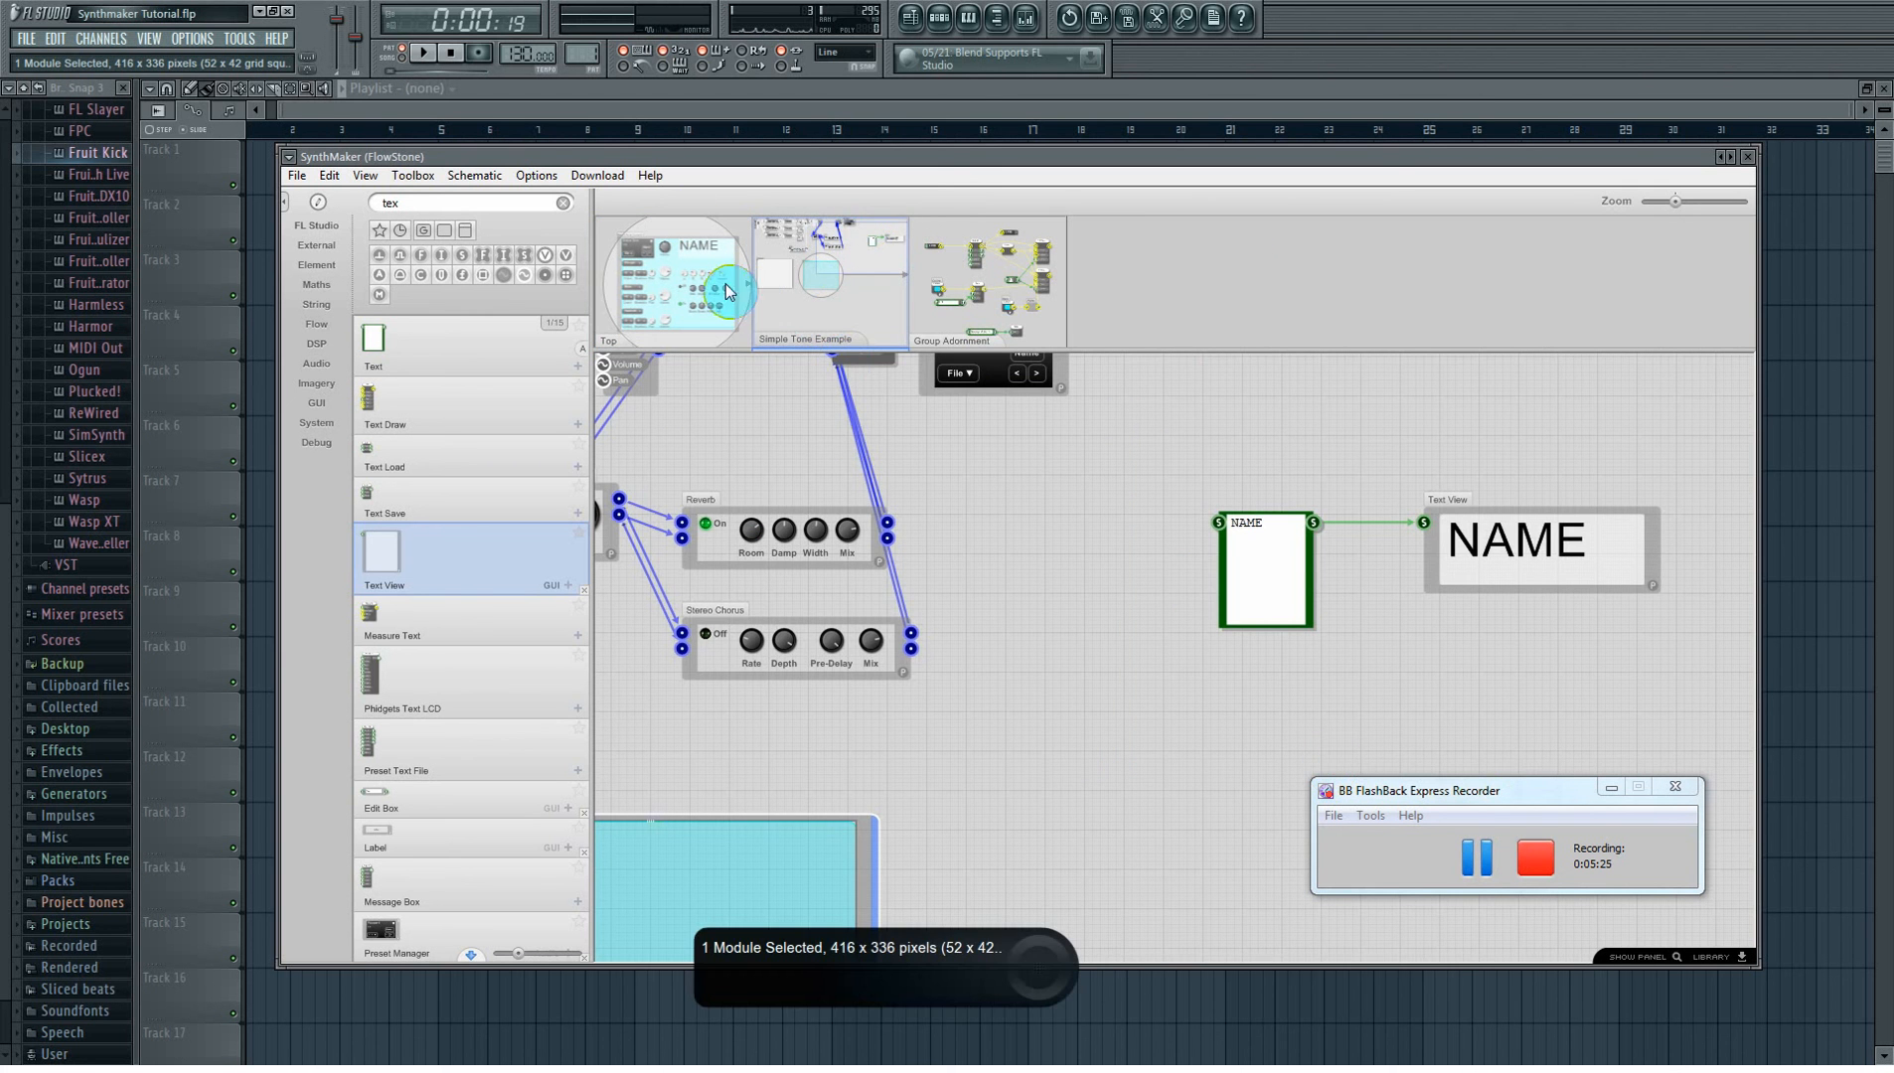
{"action": "left_click_drag", "start_coordinate": [425, 203], "coordinate": [336, 193]}
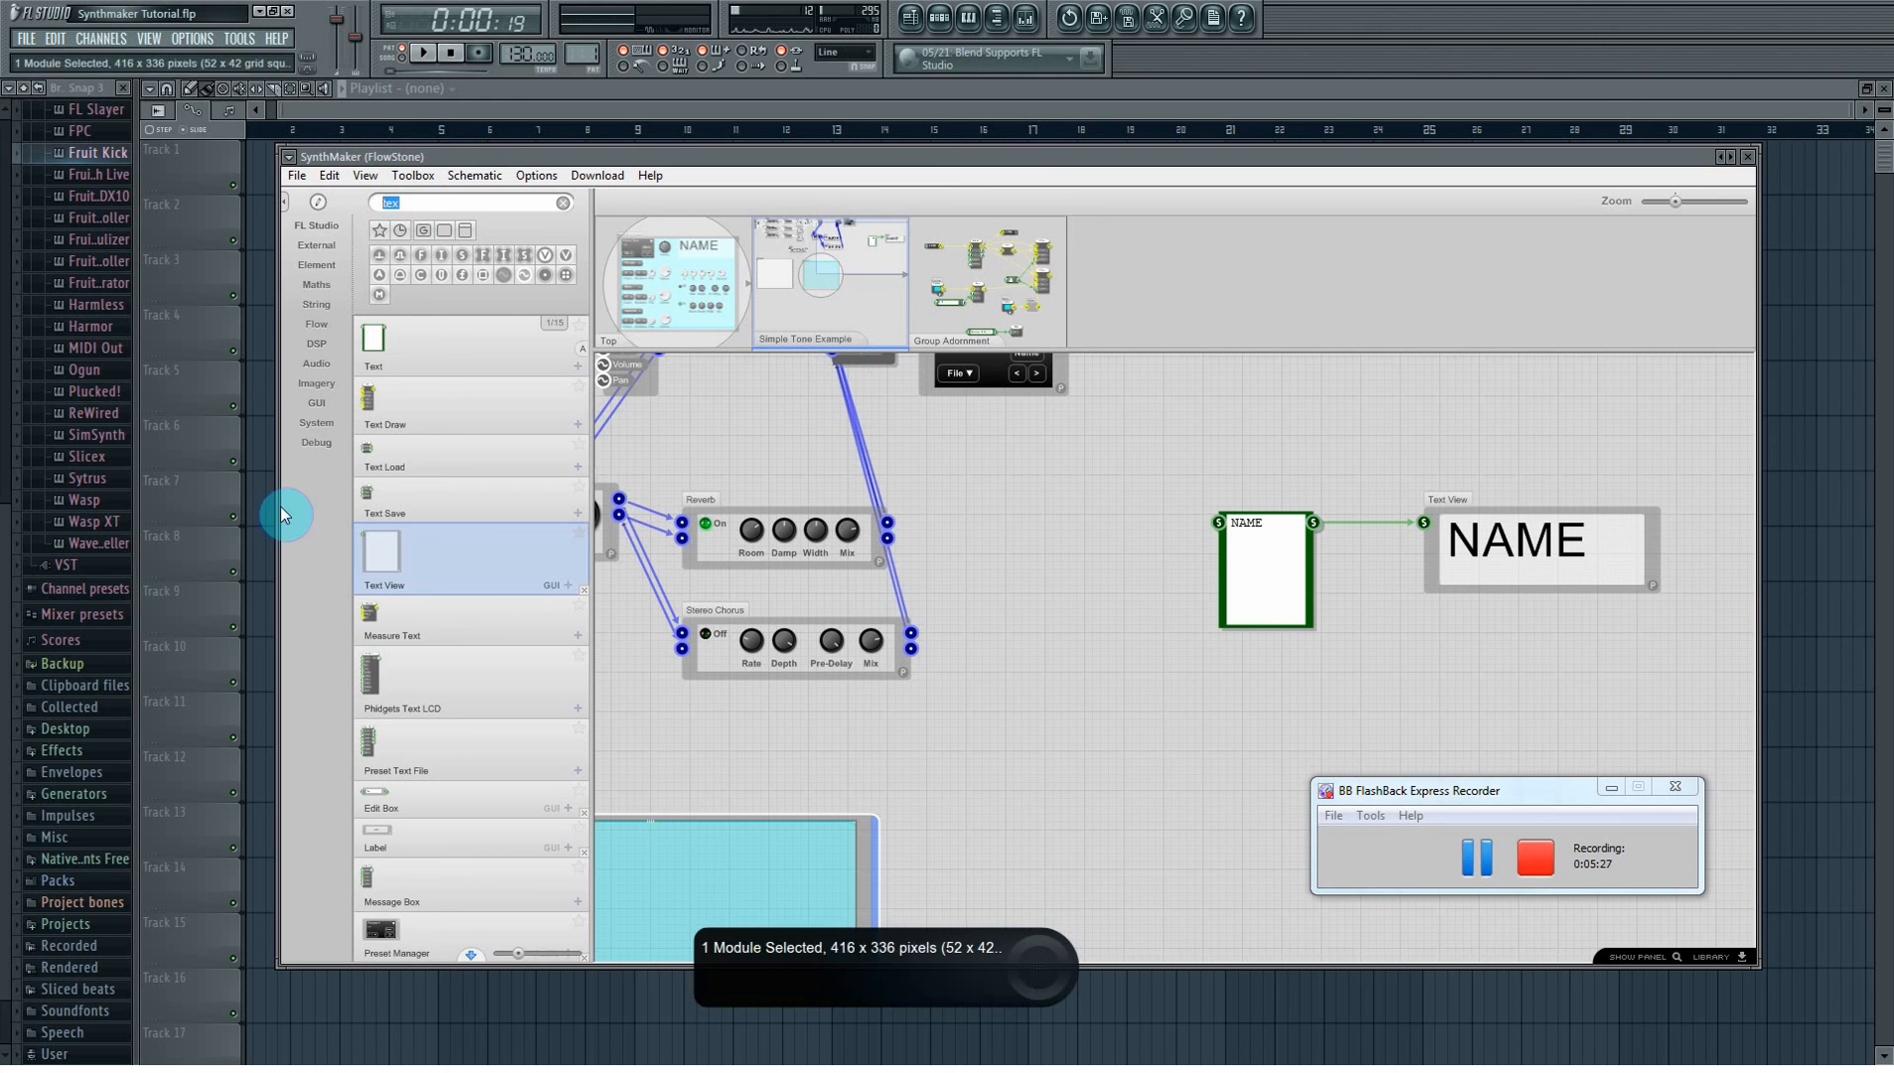
{"action": "left_click_drag", "start_coordinate": [372, 355], "coordinate": [1054, 735]}
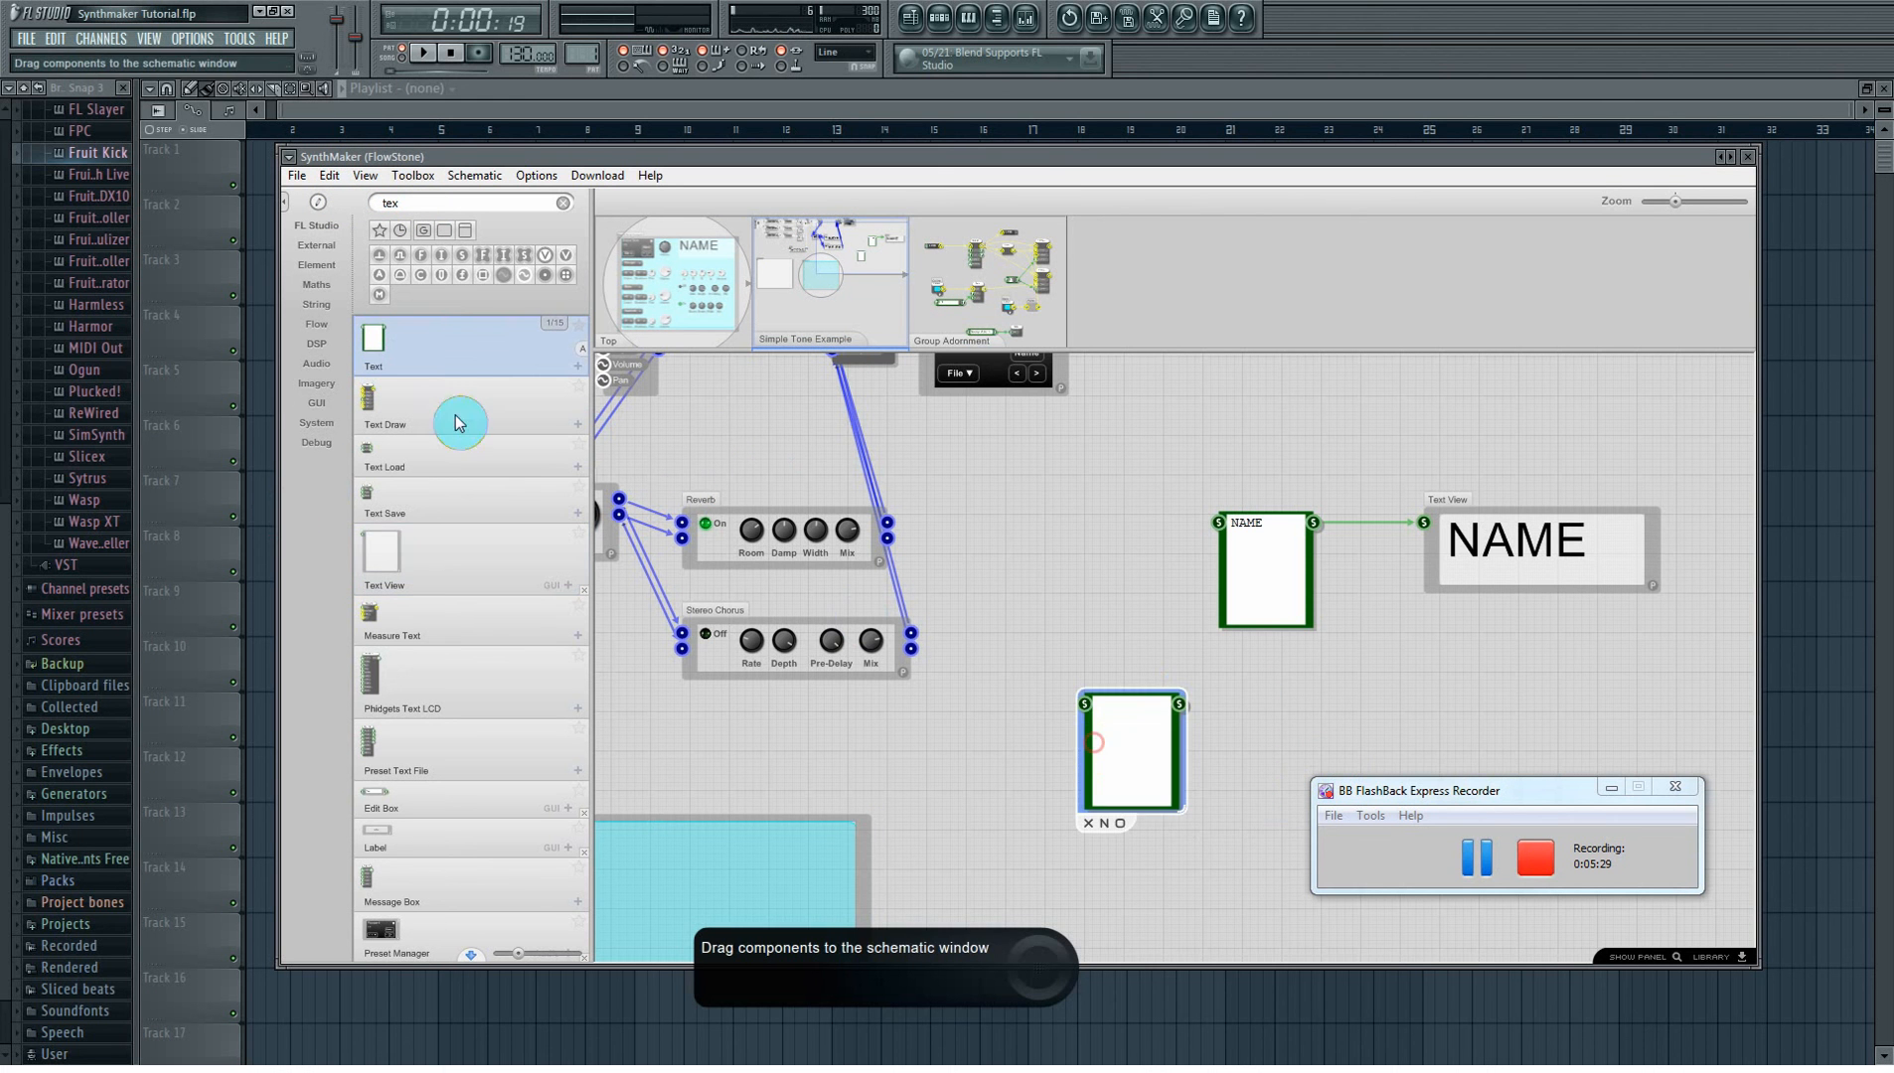
{"action": "left_click_drag", "start_coordinate": [387, 548], "coordinate": [1323, 713]}
{"action": "left_click_drag", "start_coordinate": [1186, 707], "coordinate": [1298, 697]}
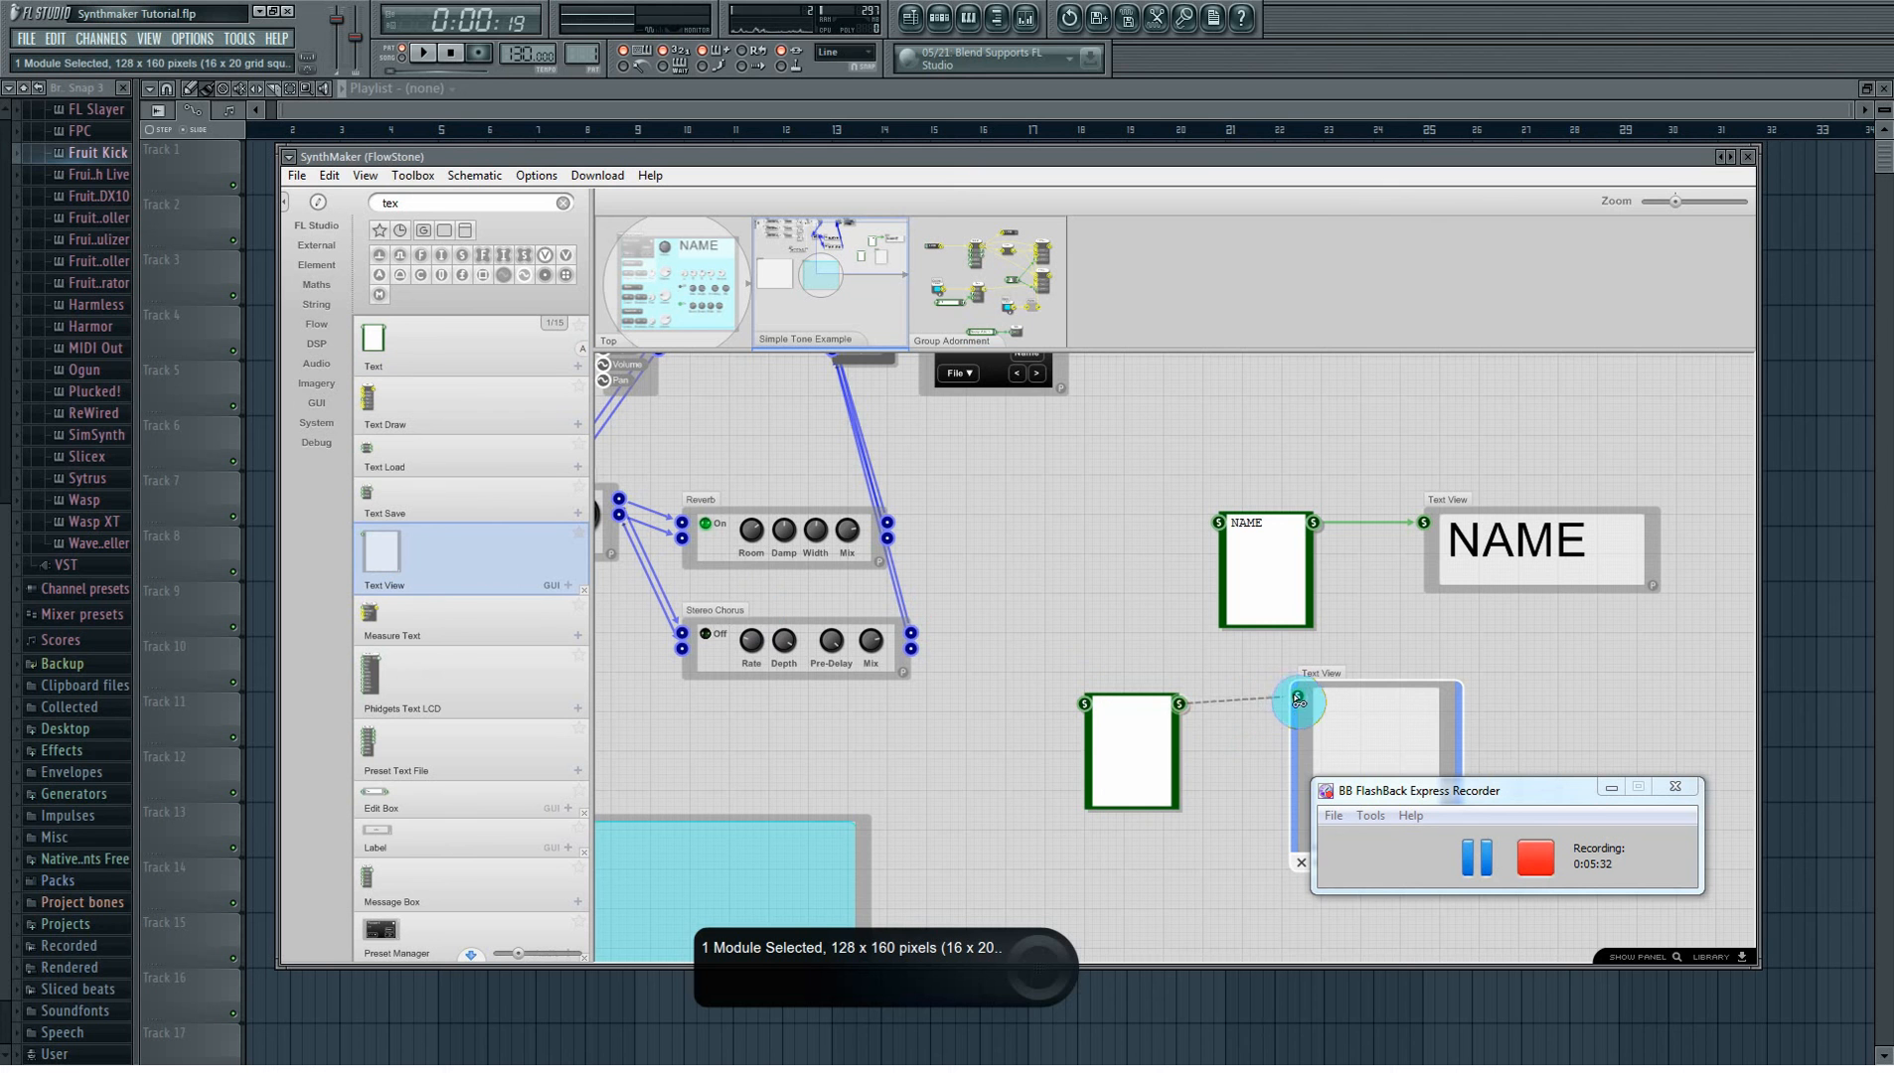
{"action": "left_click", "coordinate": [1126, 738]}
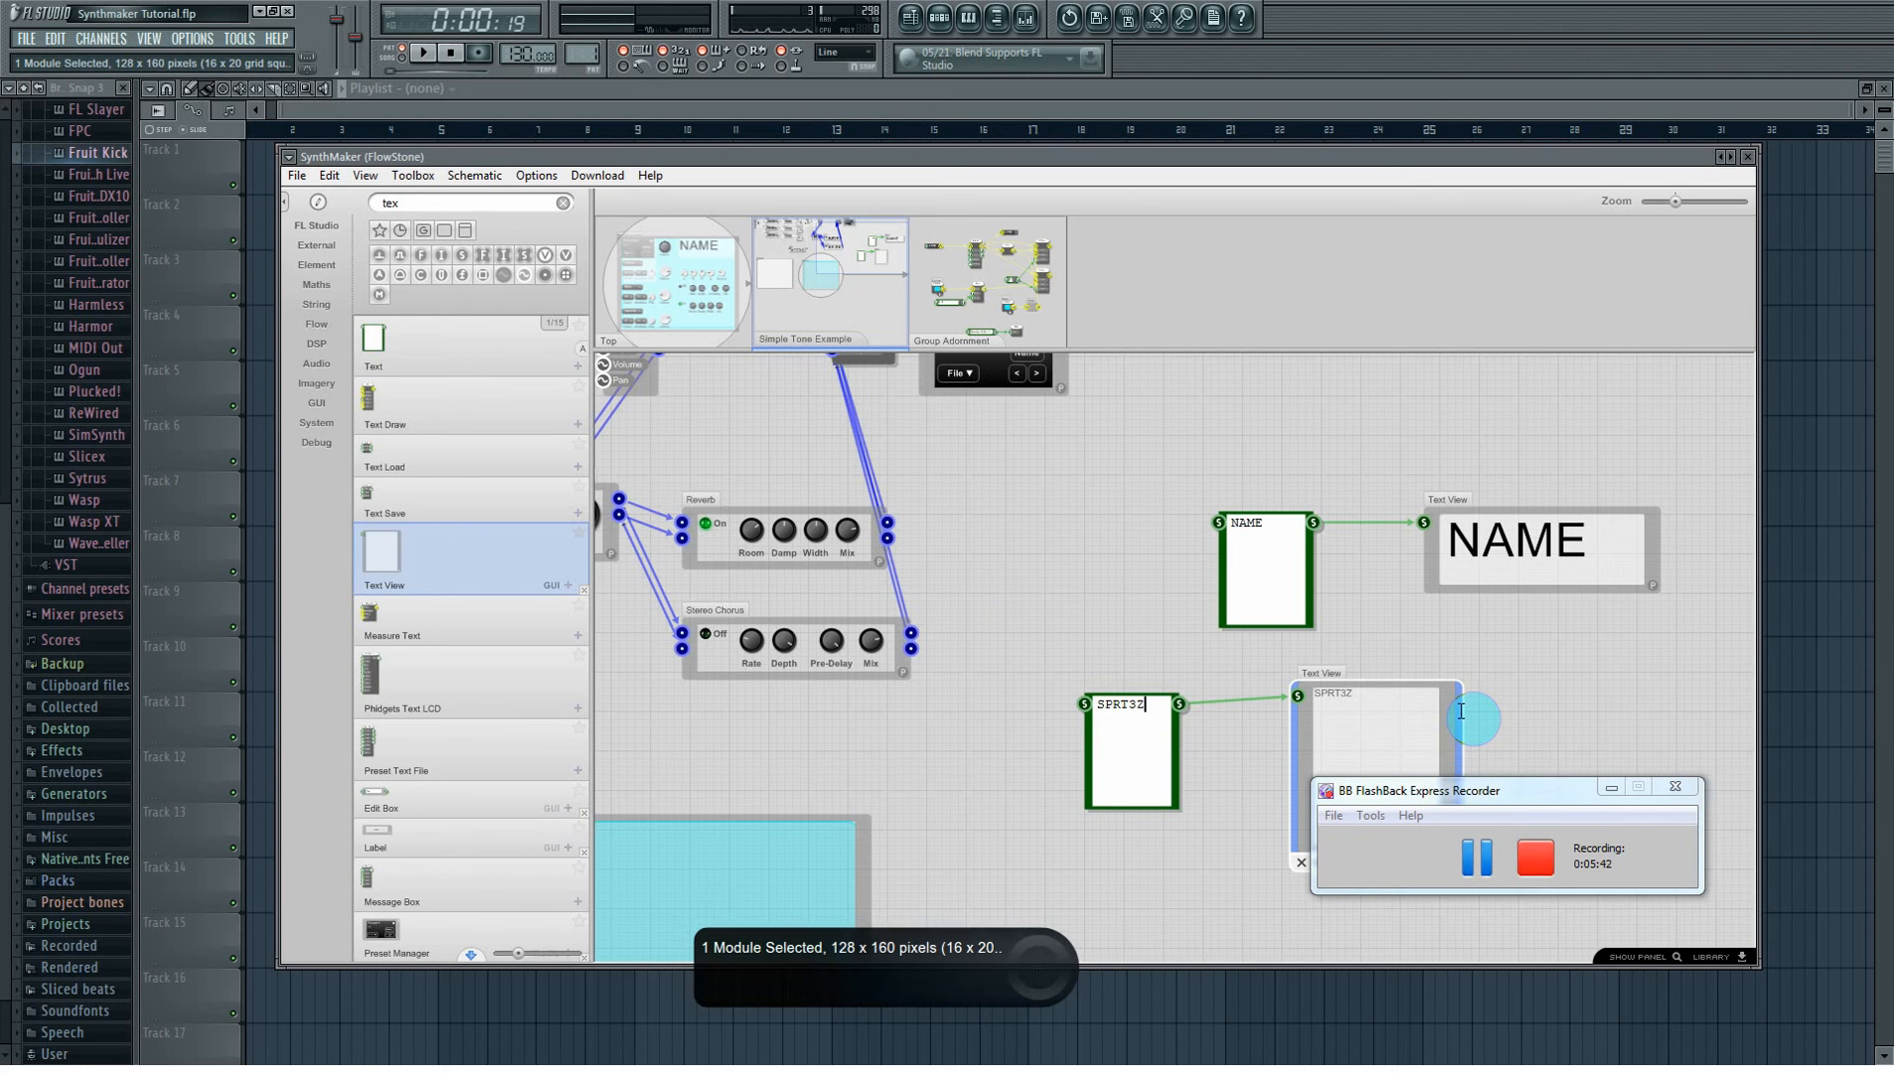
- Set the SPRT3Z Text View's text size to 4 and its text colour to black
{"action": "left_click_drag", "start_coordinate": [1445, 695], "coordinate": [1593, 962]}
{"action": "left_click", "coordinate": [1437, 843]}
{"action": "left_click", "coordinate": [1400, 705]}
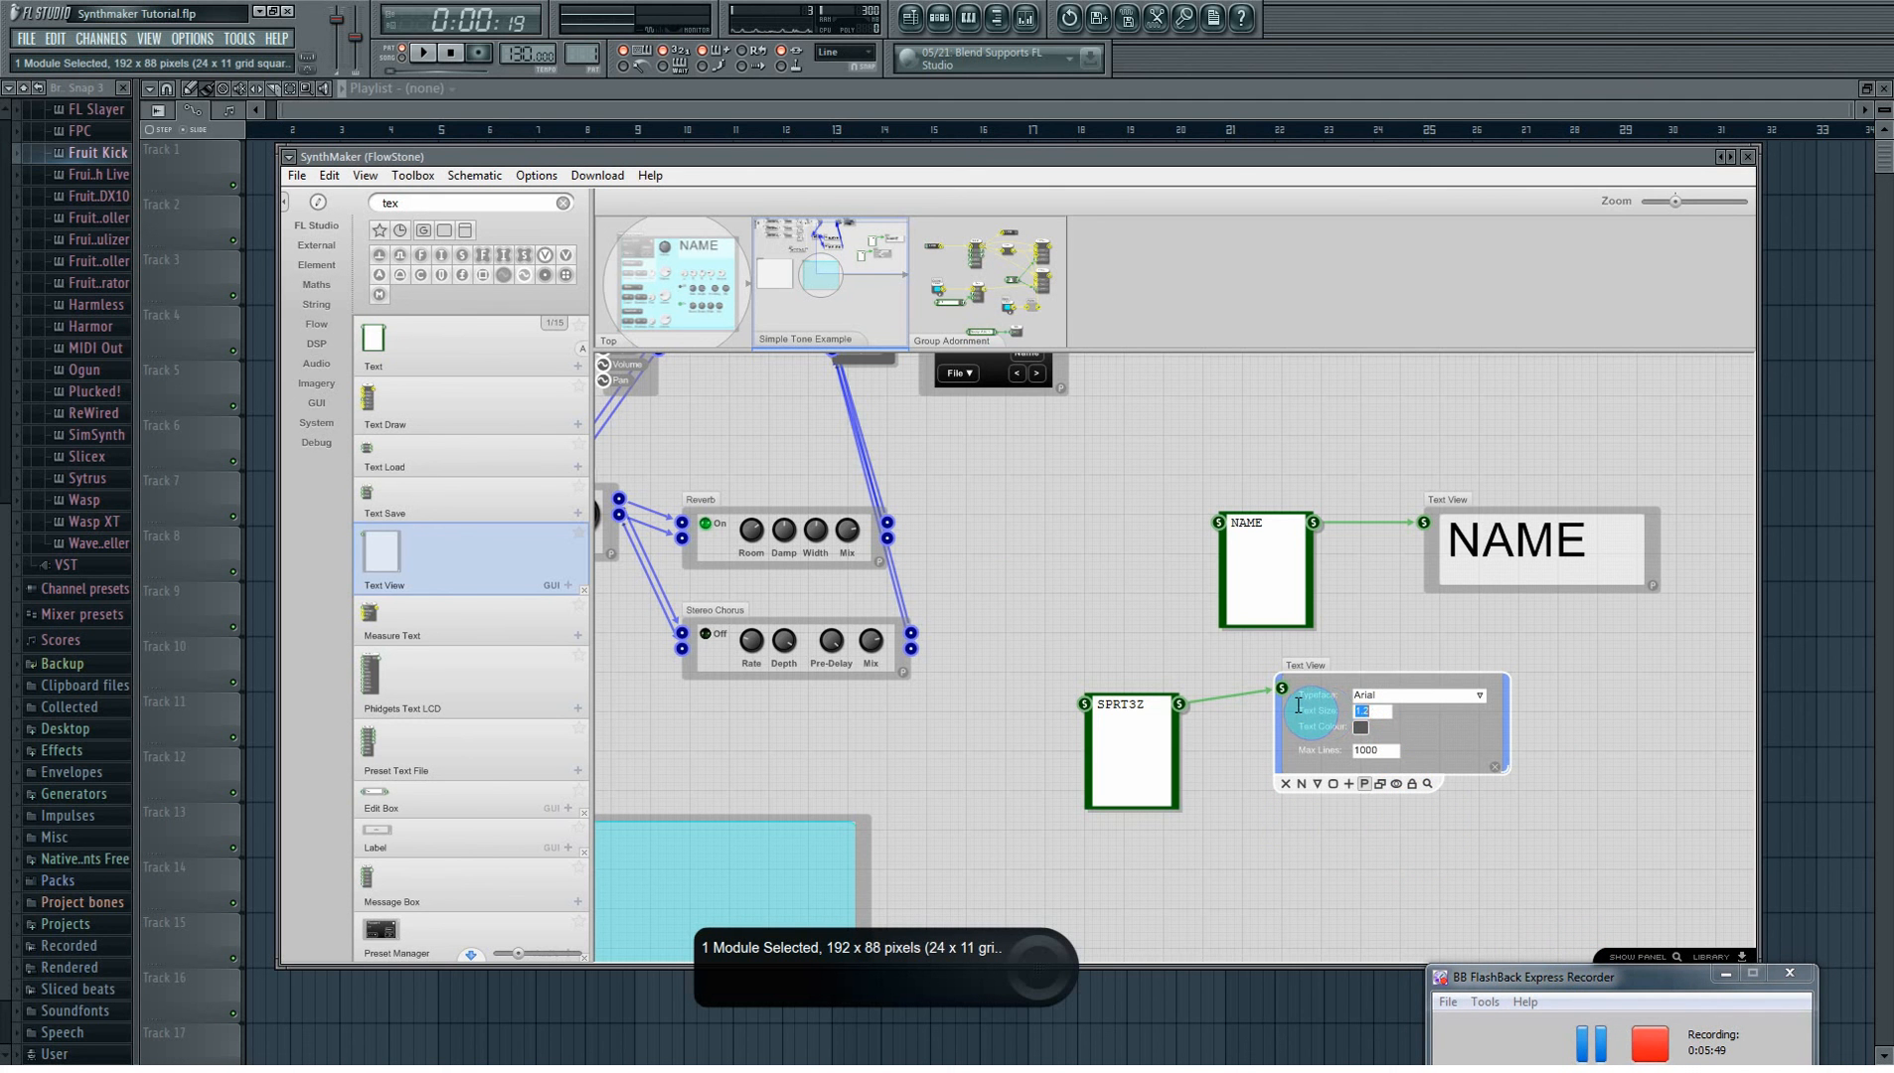
{"action": "left_click", "coordinate": [1362, 729]}
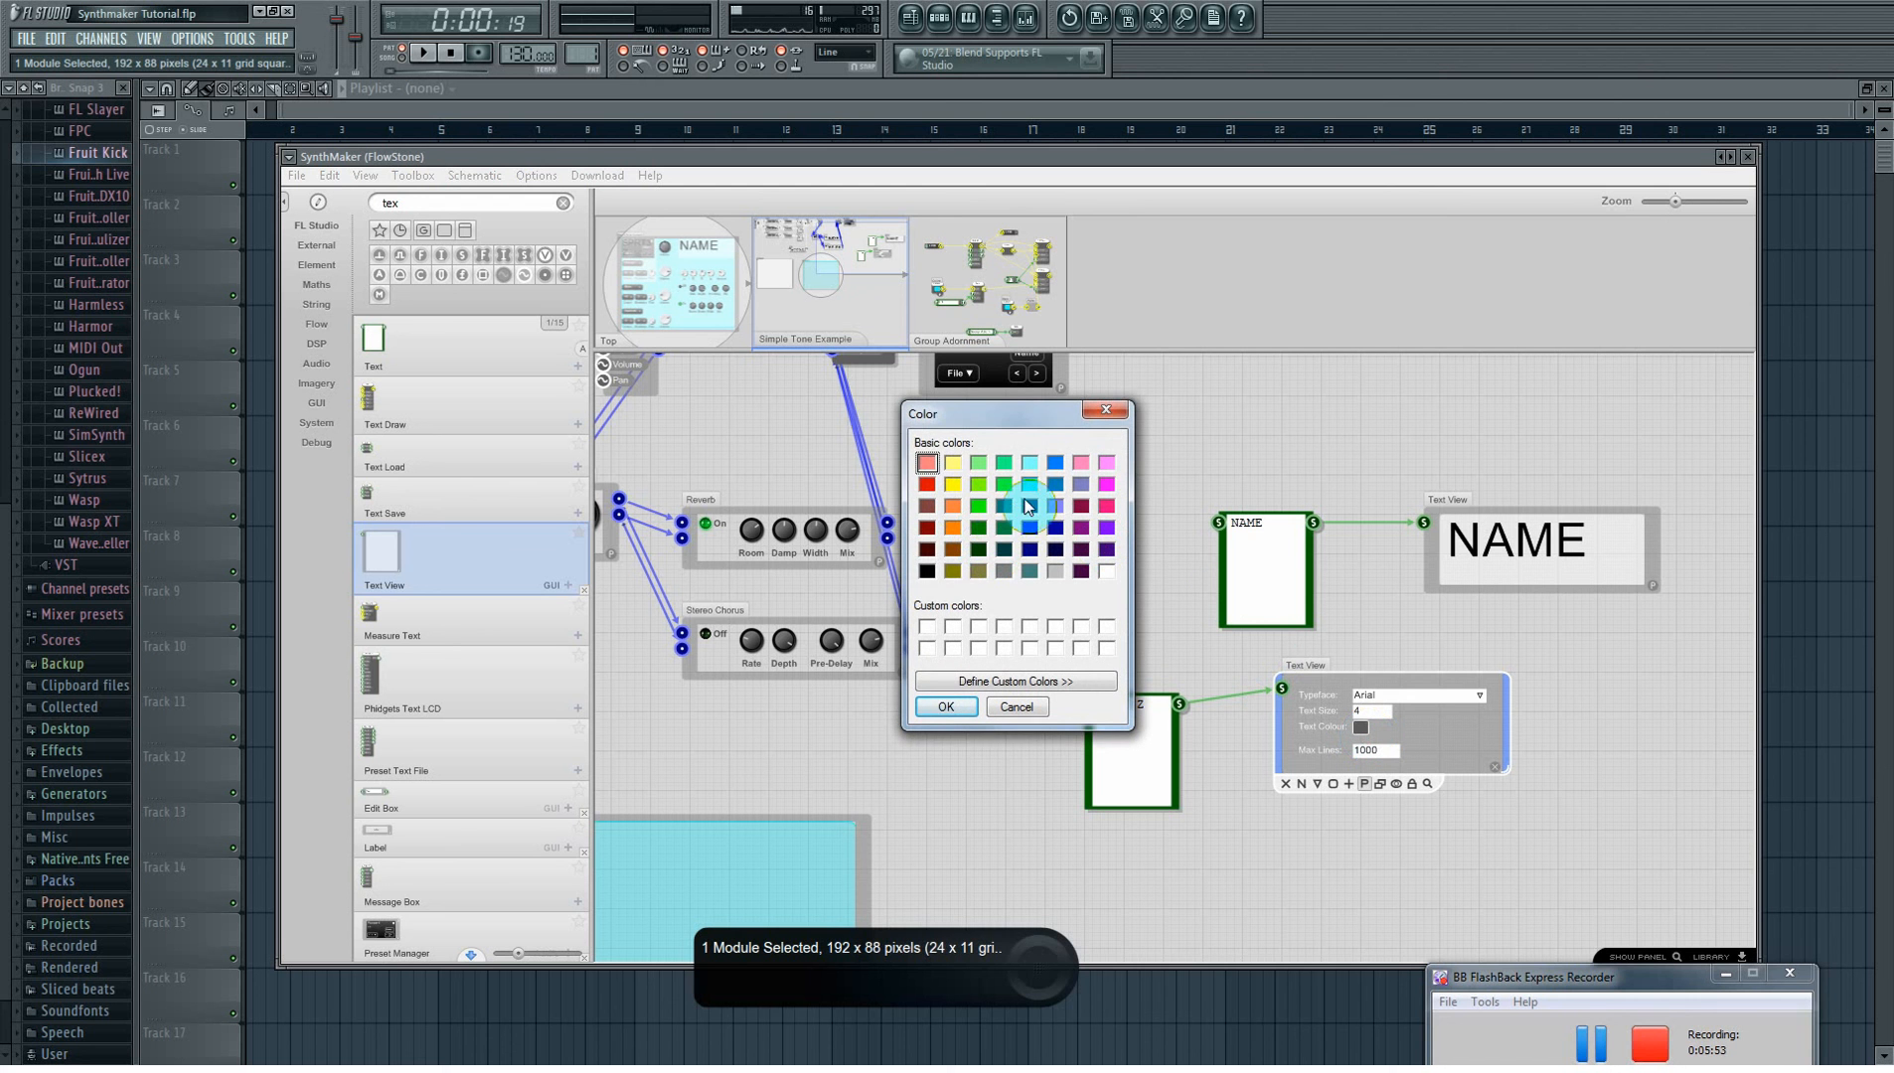
{"action": "left_click", "coordinate": [926, 571]}
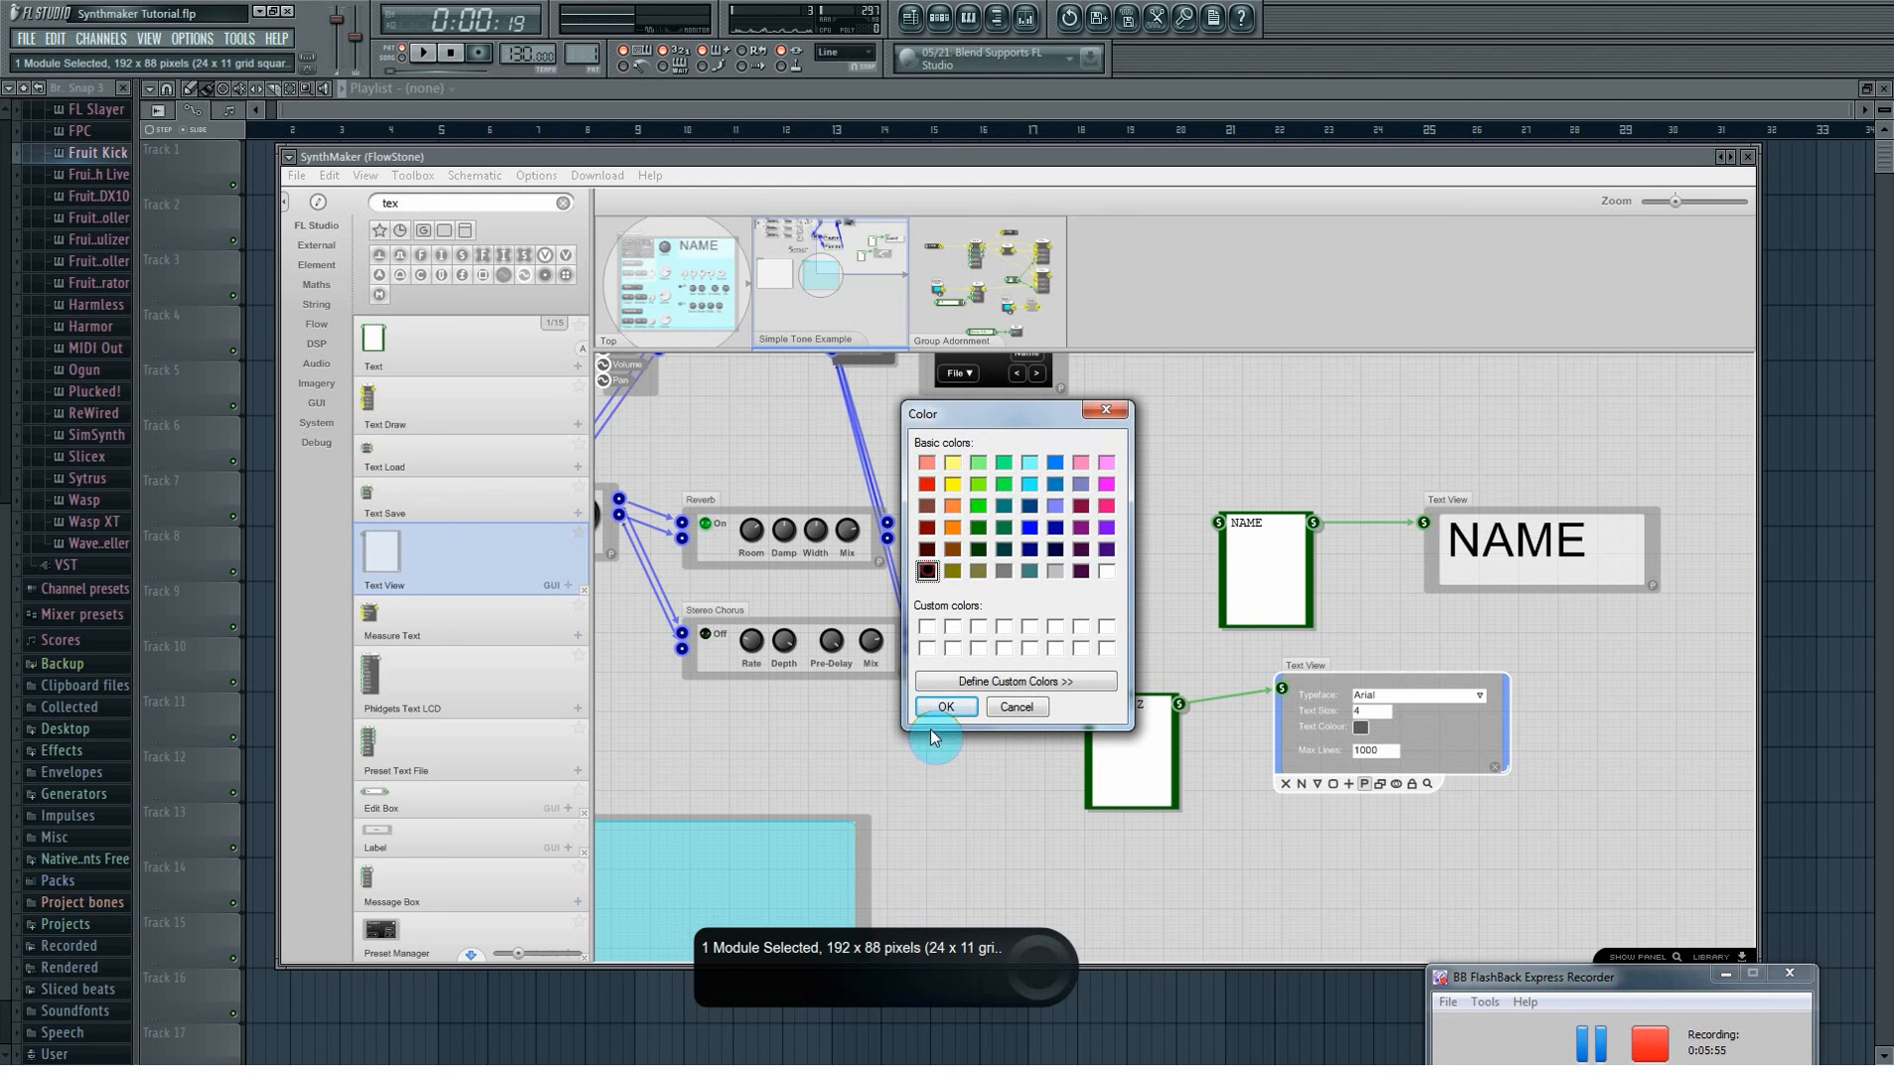
{"action": "left_click", "coordinate": [952, 709]}
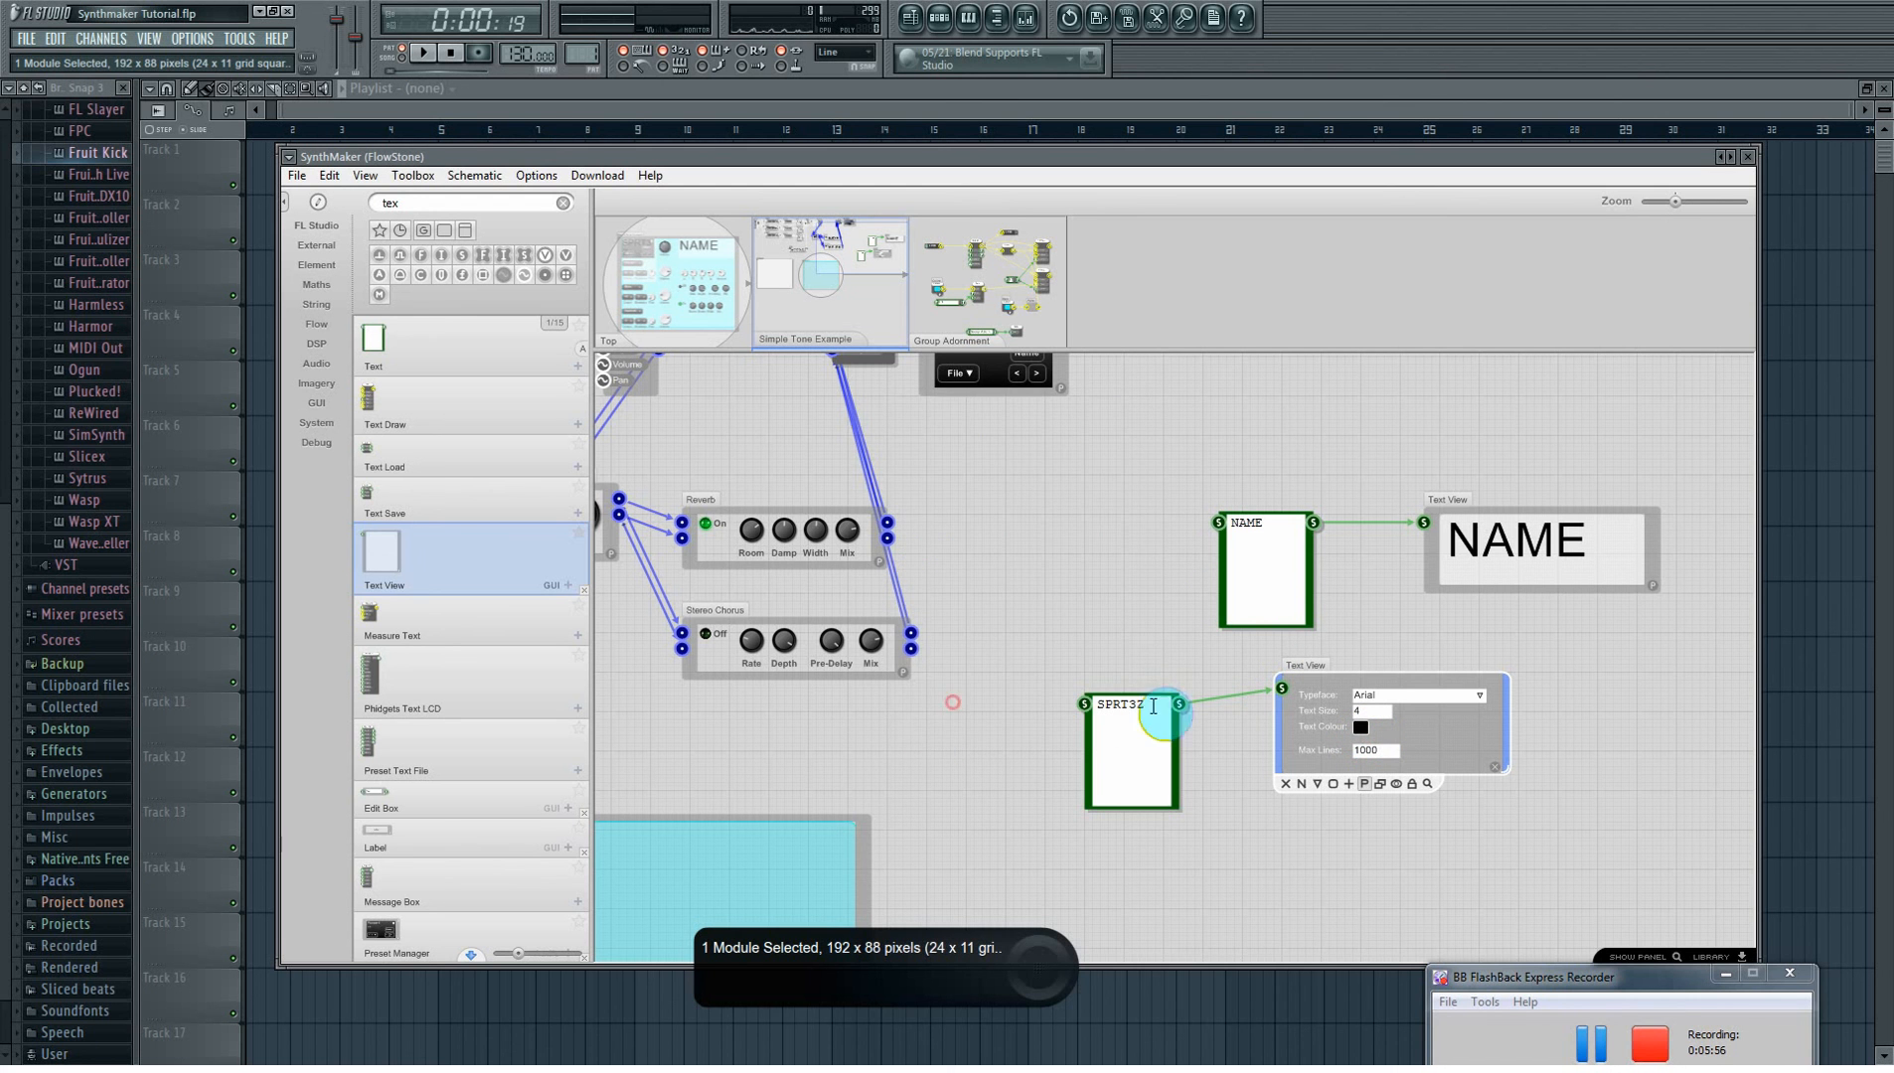
{"action": "left_click", "coordinate": [1495, 766]}
- Move the SPRT3Z text below the Reverb knobs on the front panel and resize its frame to a single line reaching the panel edge
{"action": "left_click", "coordinate": [654, 315]}
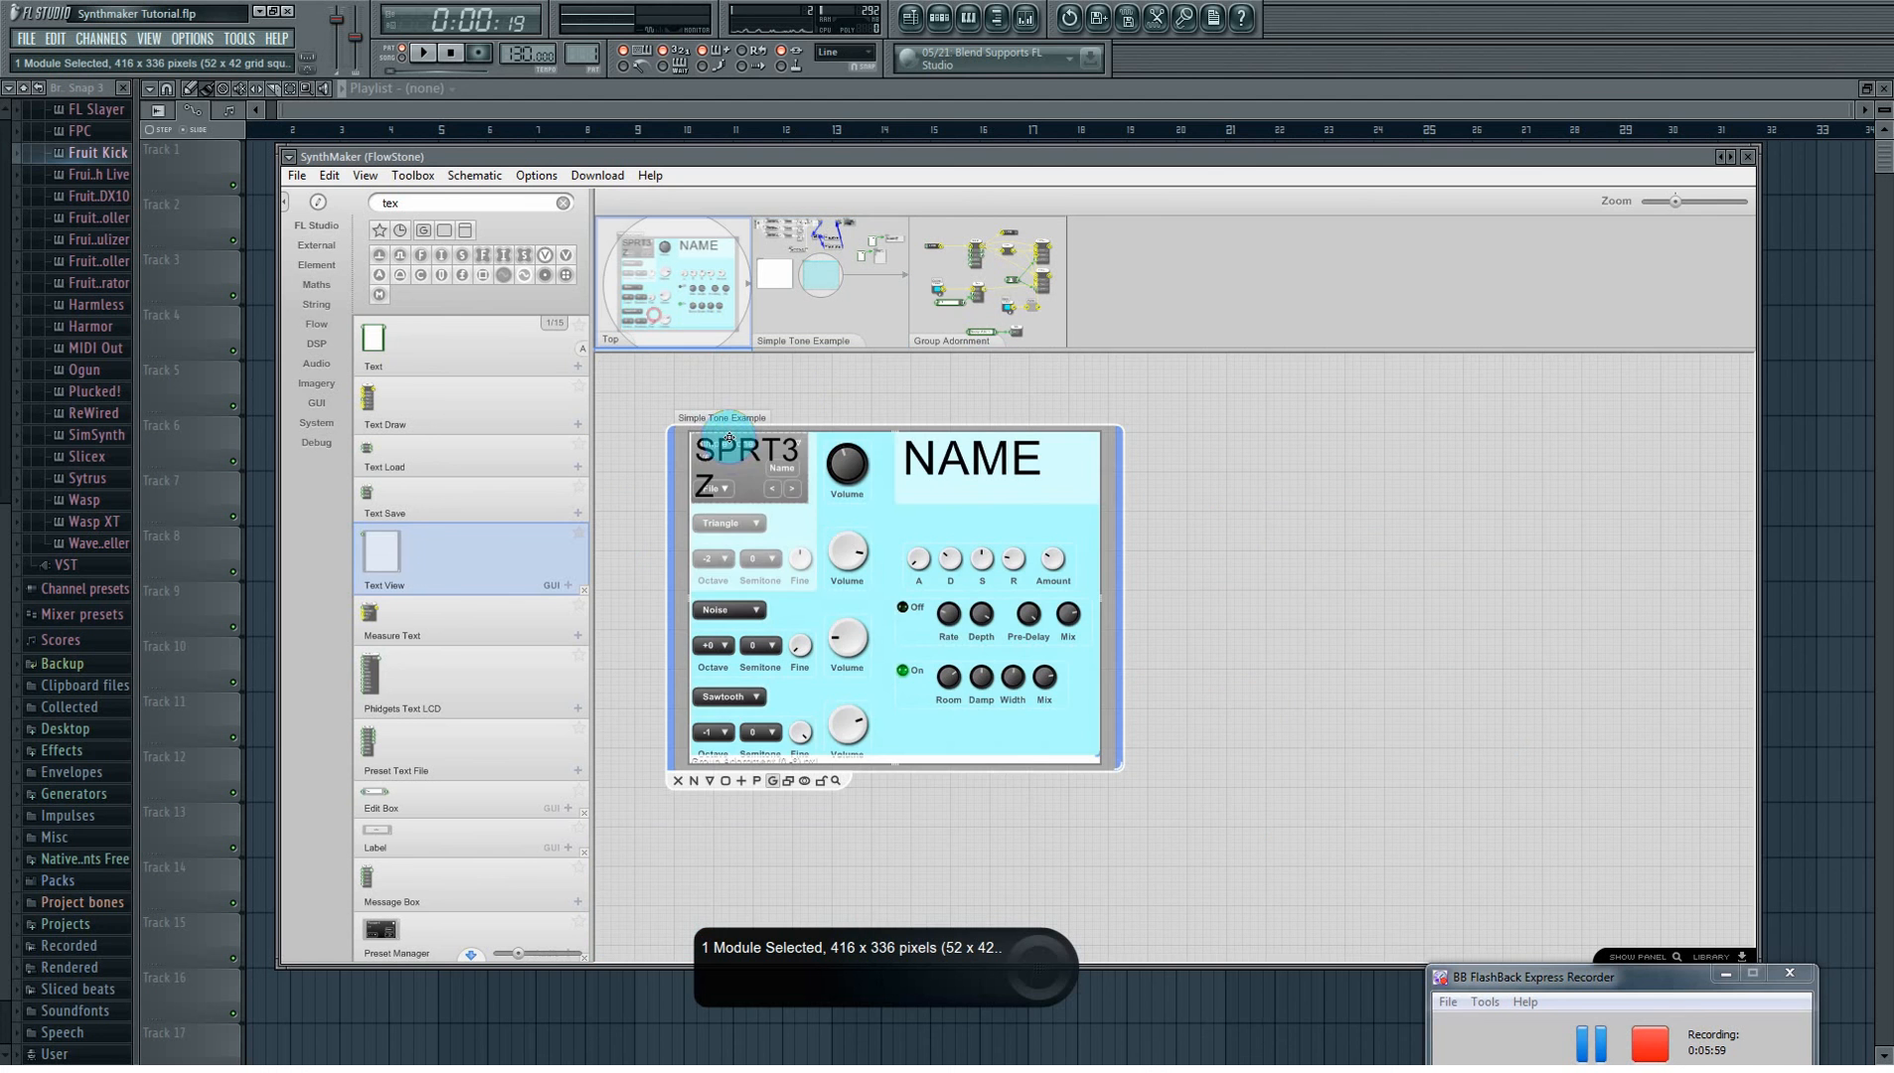
{"action": "left_click_drag", "start_coordinate": [732, 452], "coordinate": [1004, 622]}
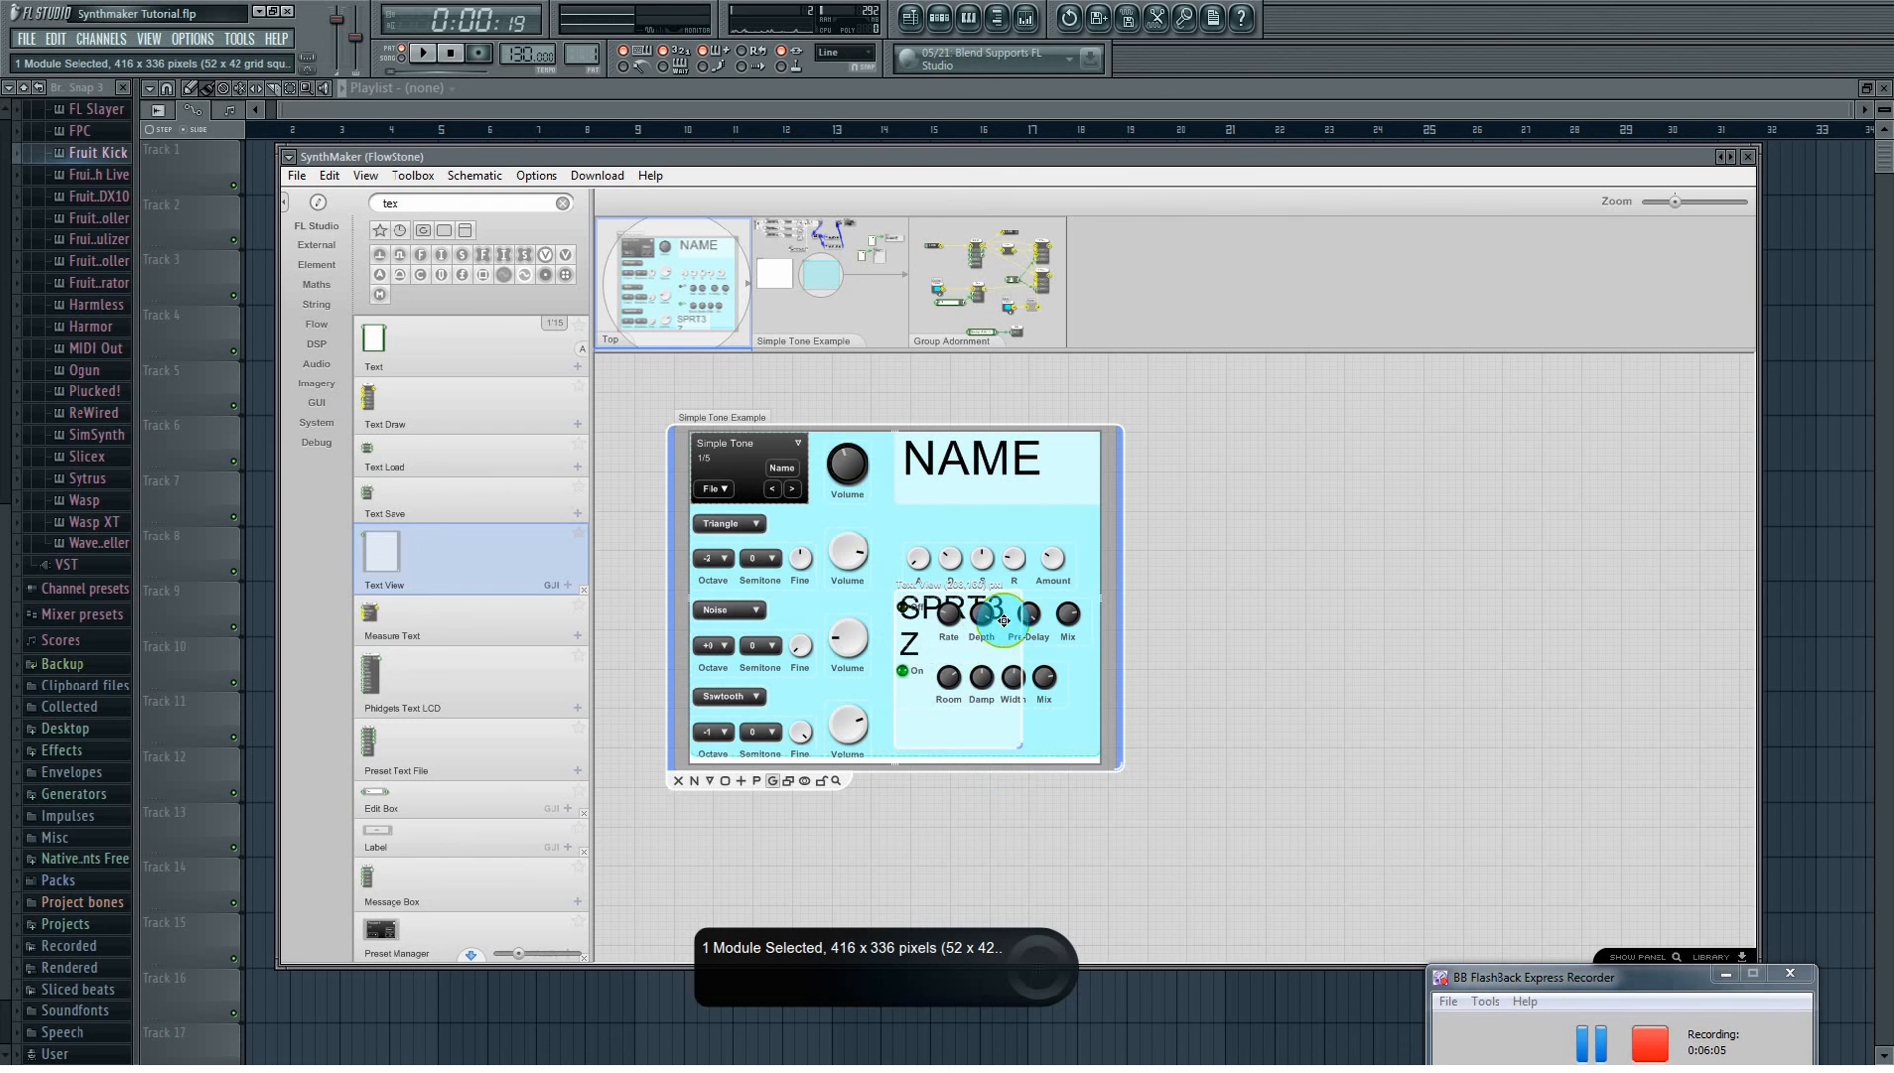
{"action": "left_click_drag", "start_coordinate": [1019, 745], "coordinate": [1097, 754]}
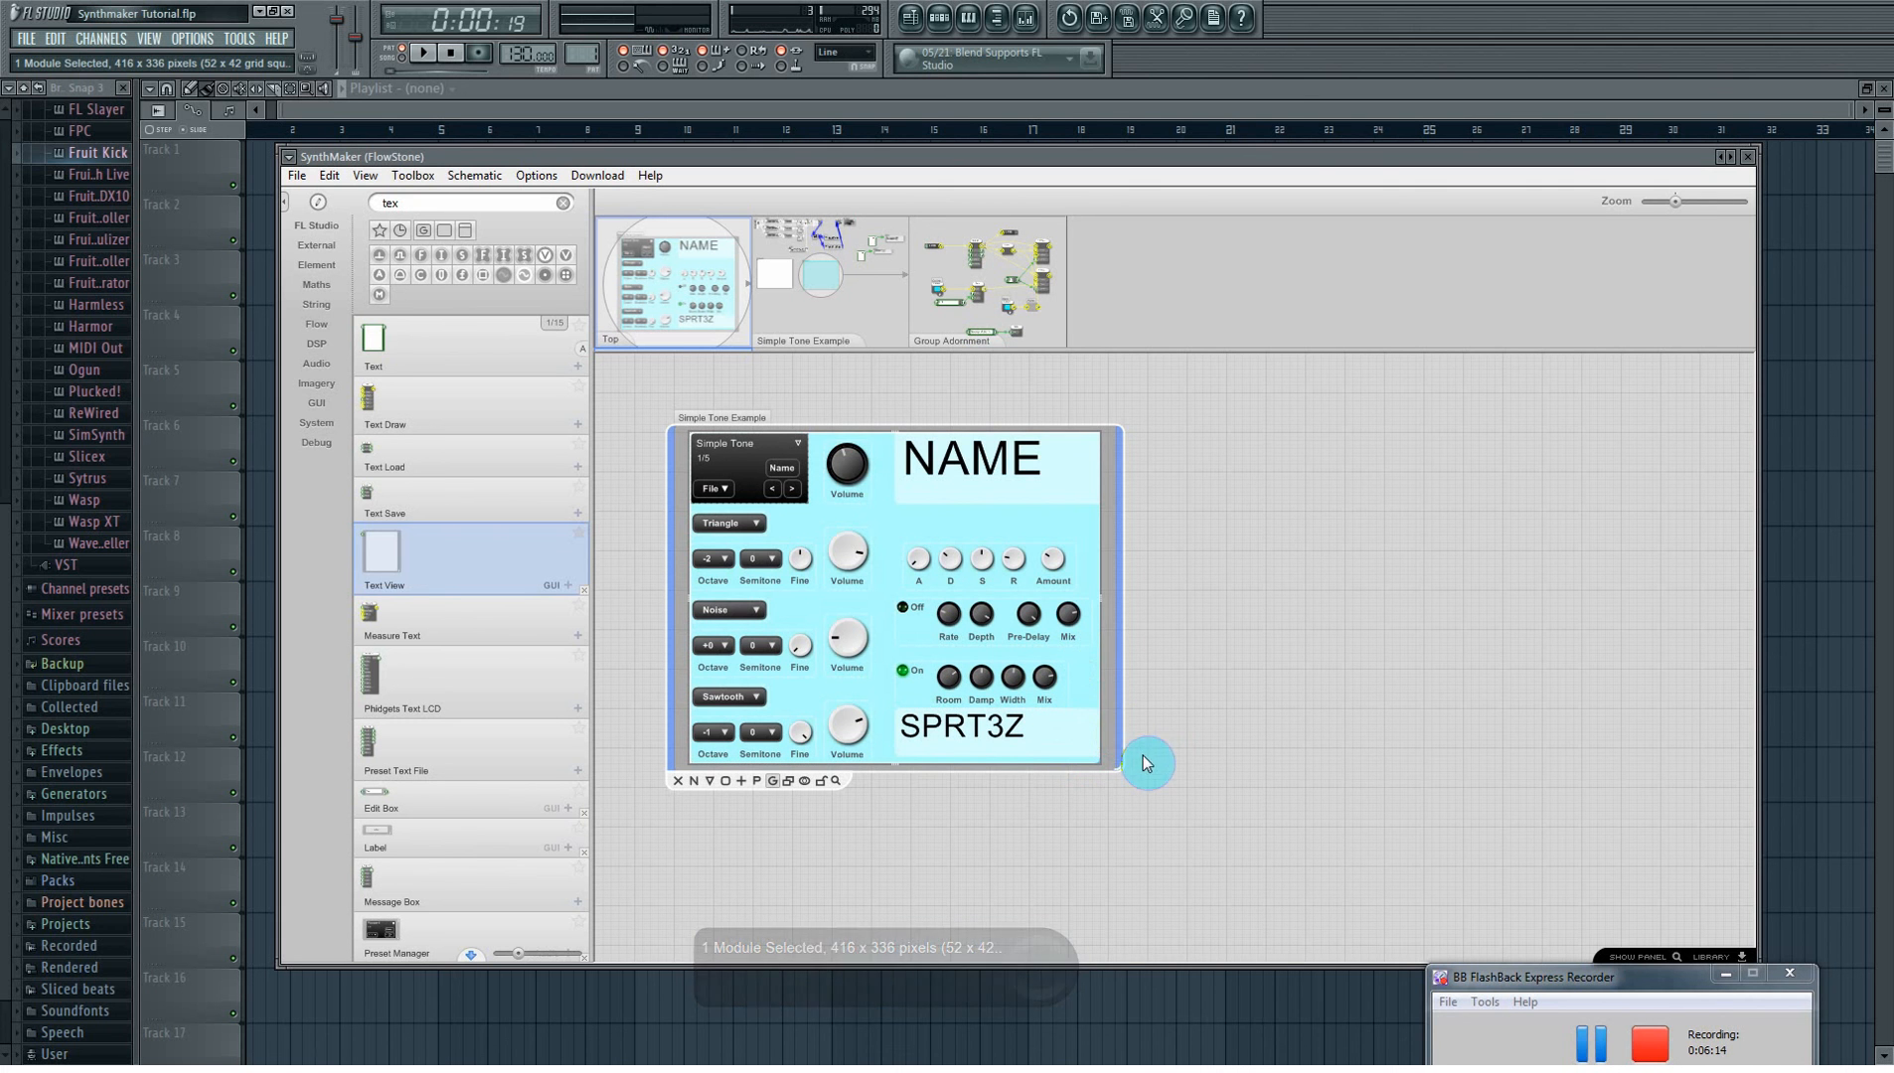
{"action": "left_click_drag", "start_coordinate": [1074, 739], "coordinate": [1083, 748]}
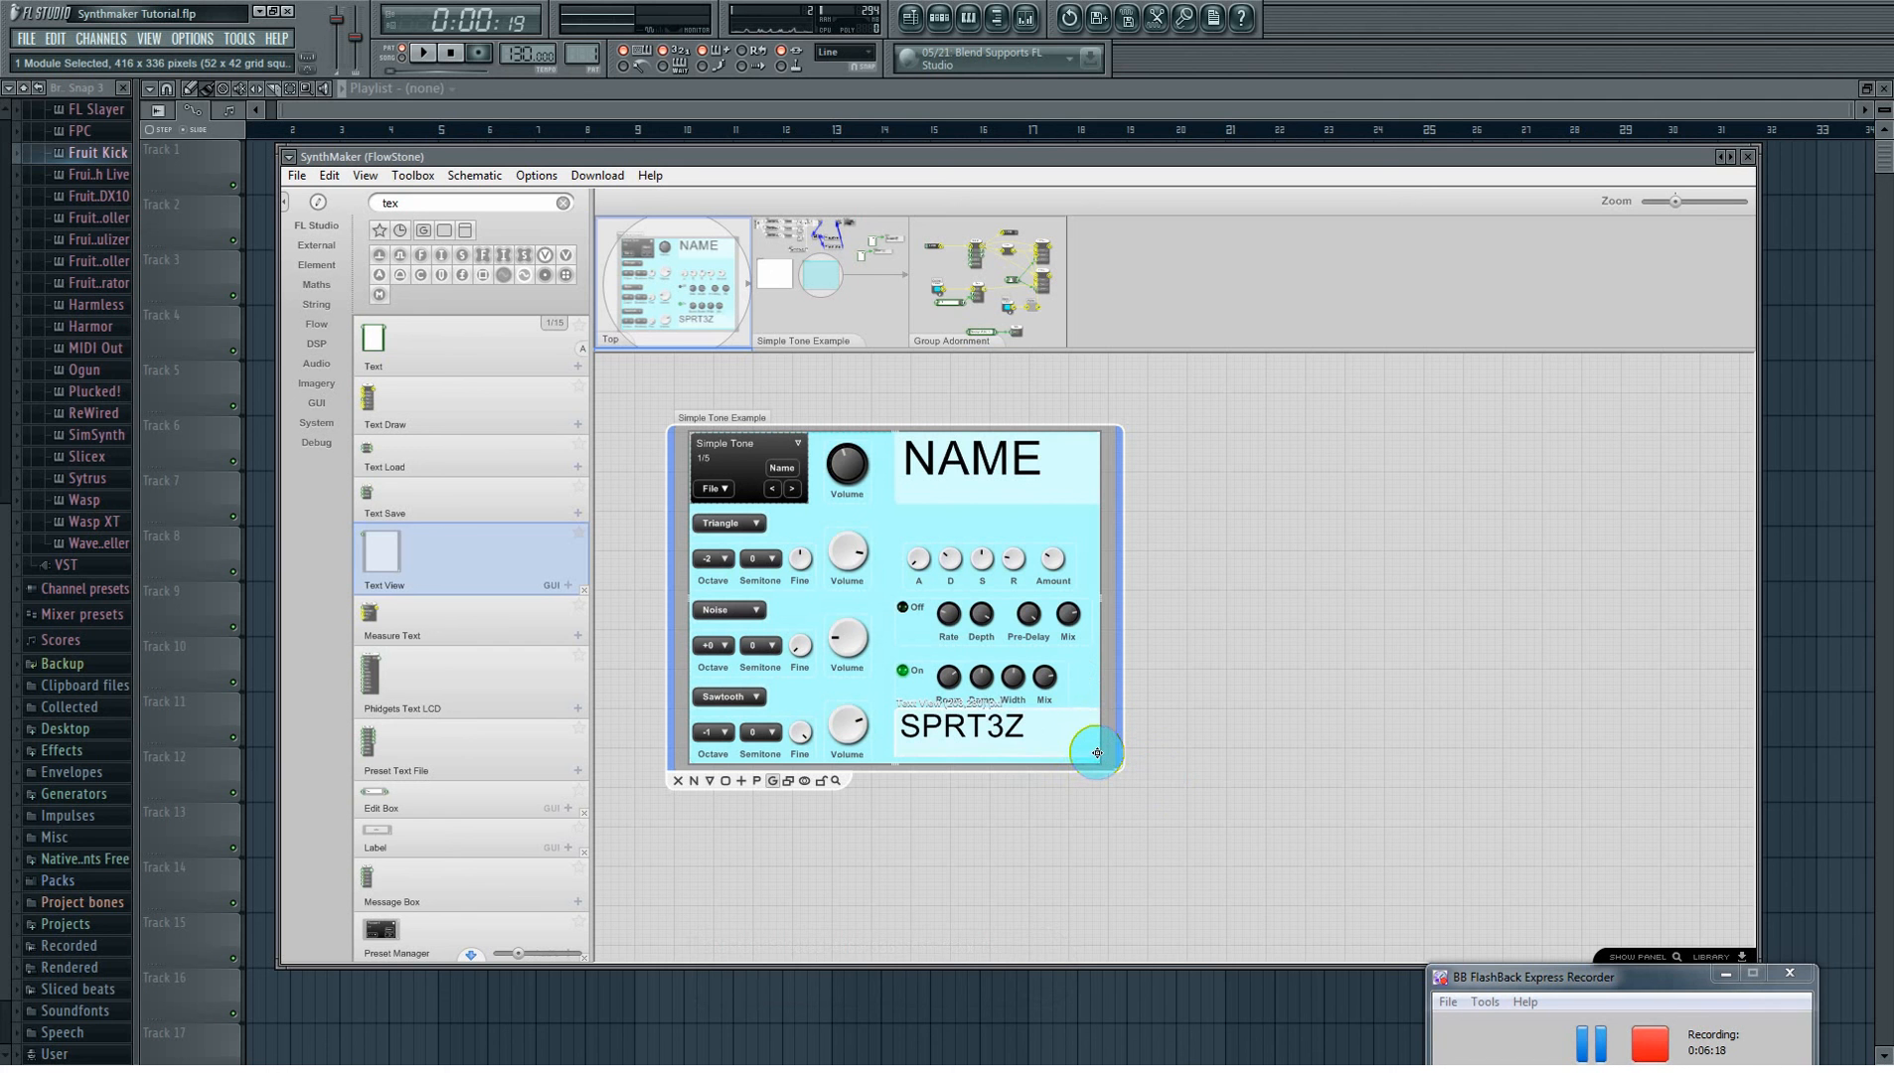
{"action": "left_click_drag", "start_coordinate": [1087, 744], "coordinate": [1043, 736]}
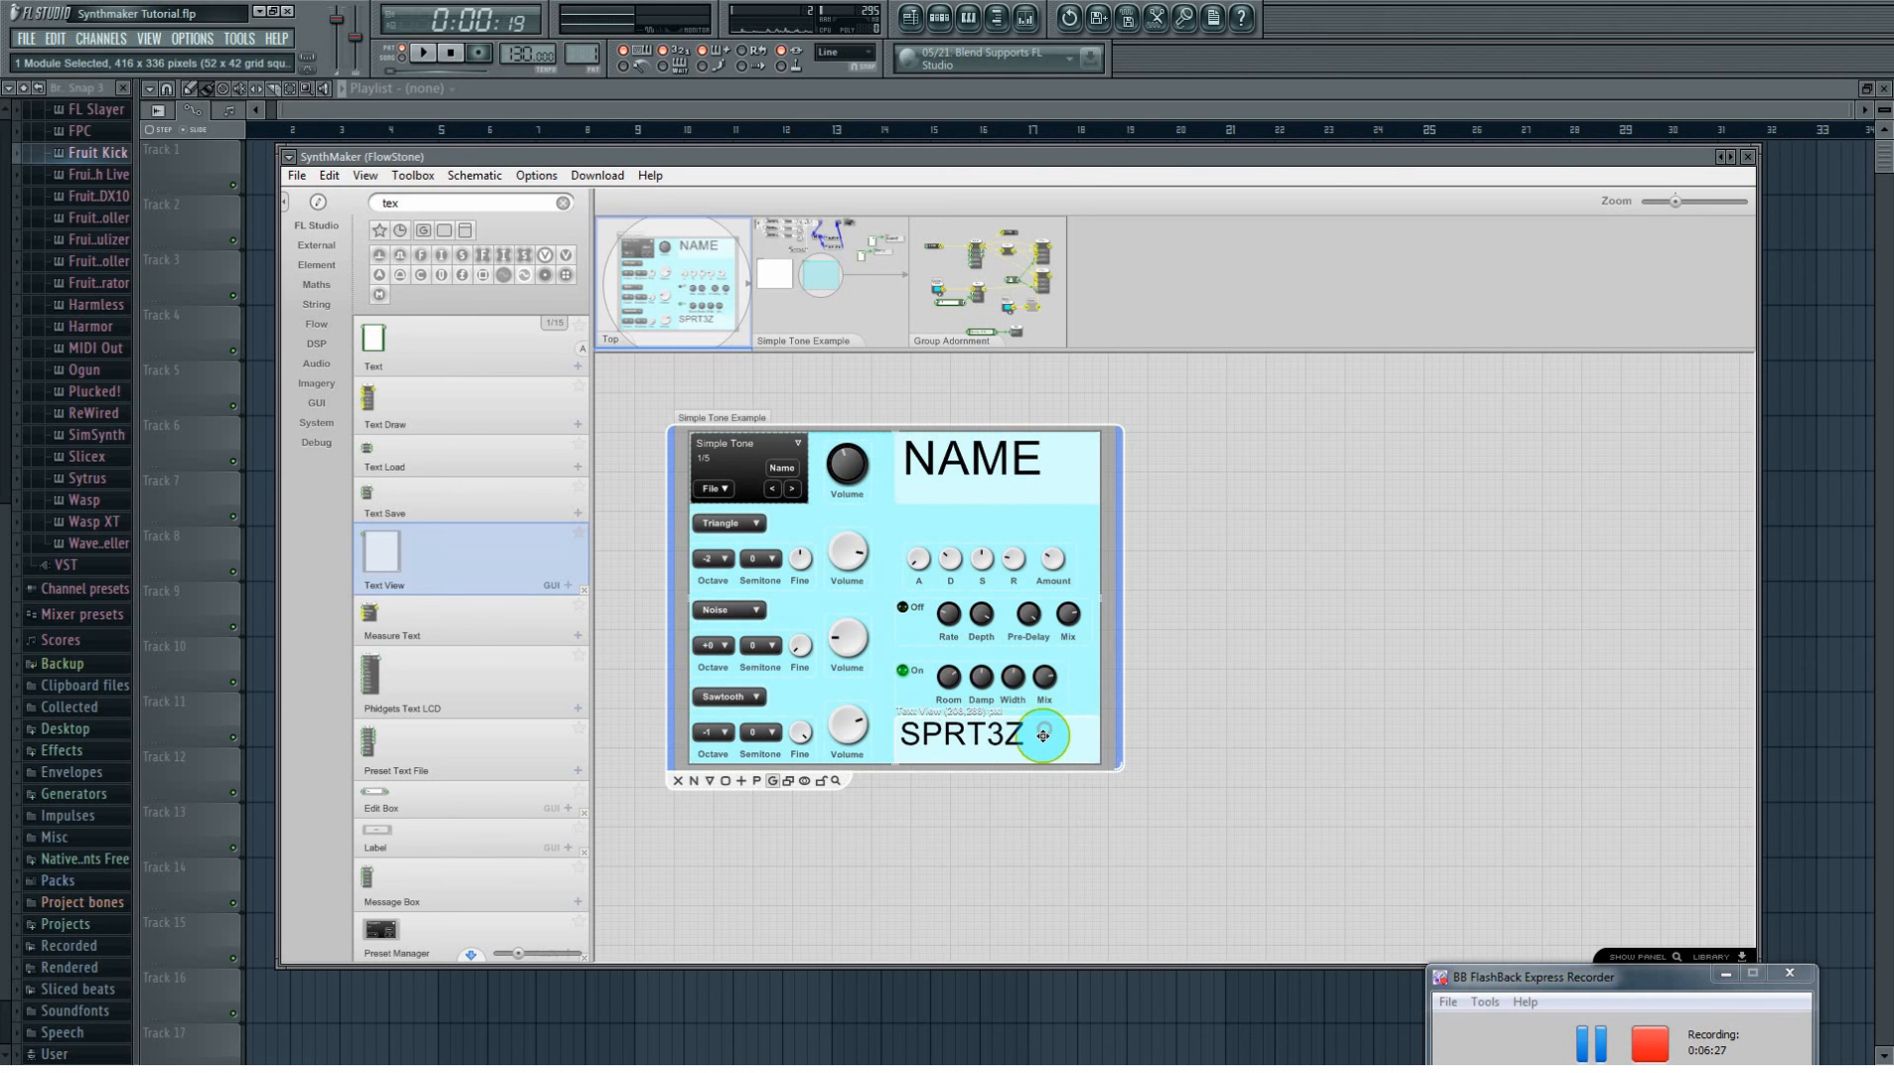
{"action": "left_click", "coordinate": [1021, 788]}
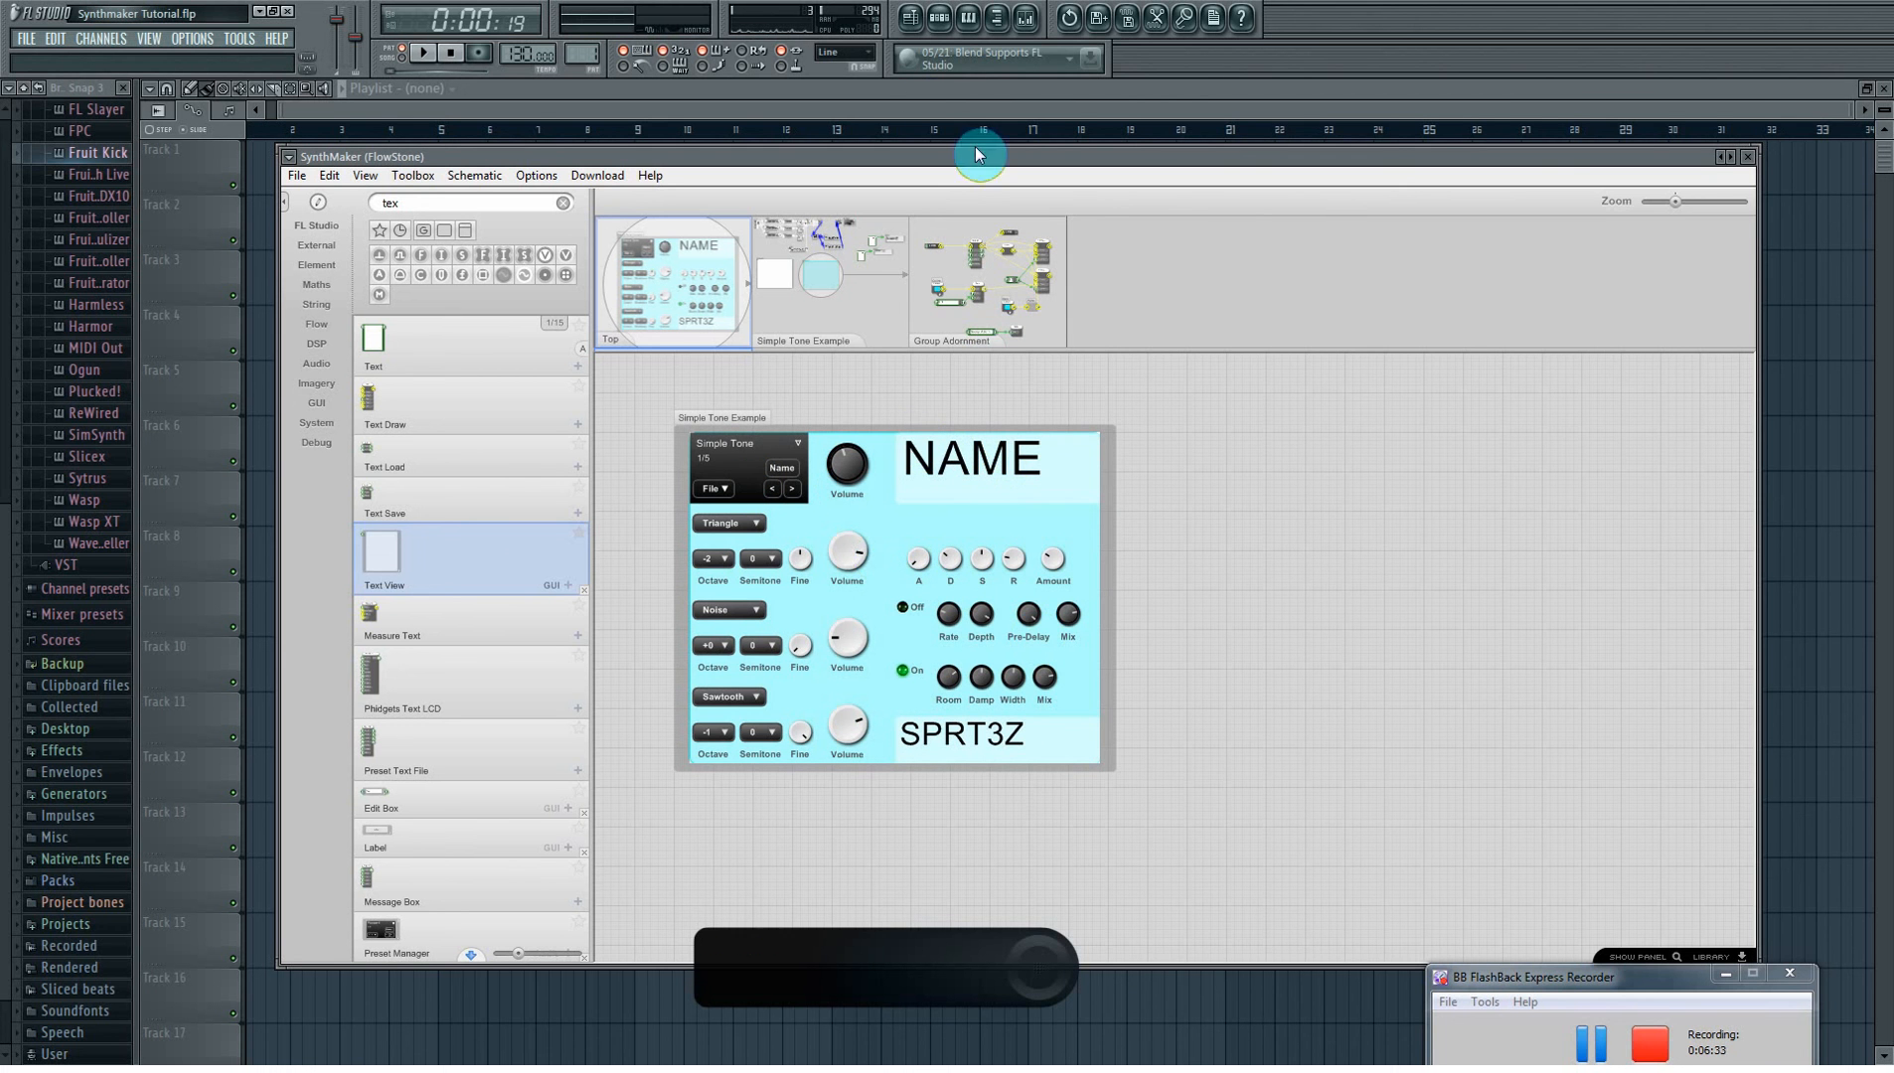
- Add a Label module to the Simple Tone Example schematic below the SPRT3Z text pair and enter REVERB as its label
{"action": "left_click", "coordinate": [837, 303]}
{"action": "left_click", "coordinate": [816, 295]}
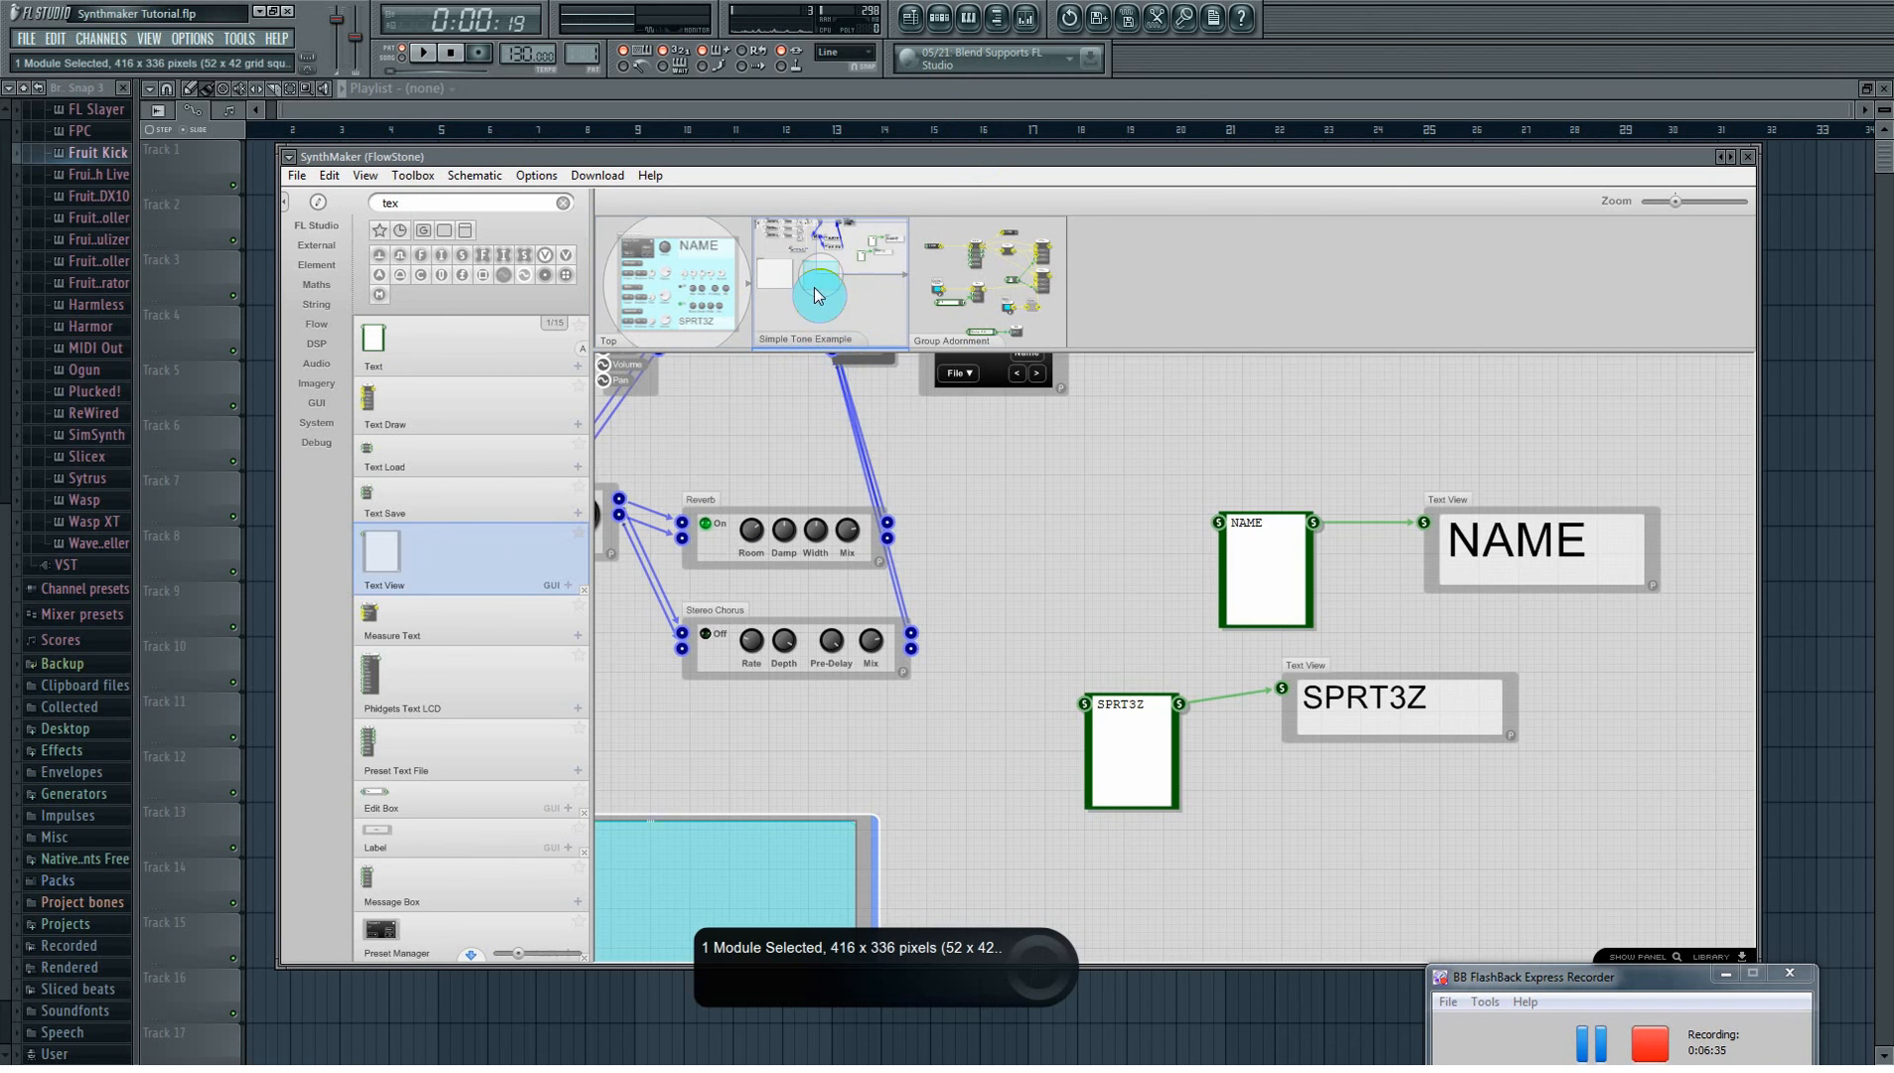
{"action": "mouse_move", "coordinate": [863, 257]}
{"action": "left_mouse_down"}
{"action": "mouse_move", "coordinate": [837, 285]}
{"action": "mouse_move", "coordinate": [865, 265]}
{"action": "mouse_move", "coordinate": [870, 289]}
{"action": "left_mouse_up"}
{"action": "left_click_drag", "start_coordinate": [435, 203], "coordinate": [359, 203]}
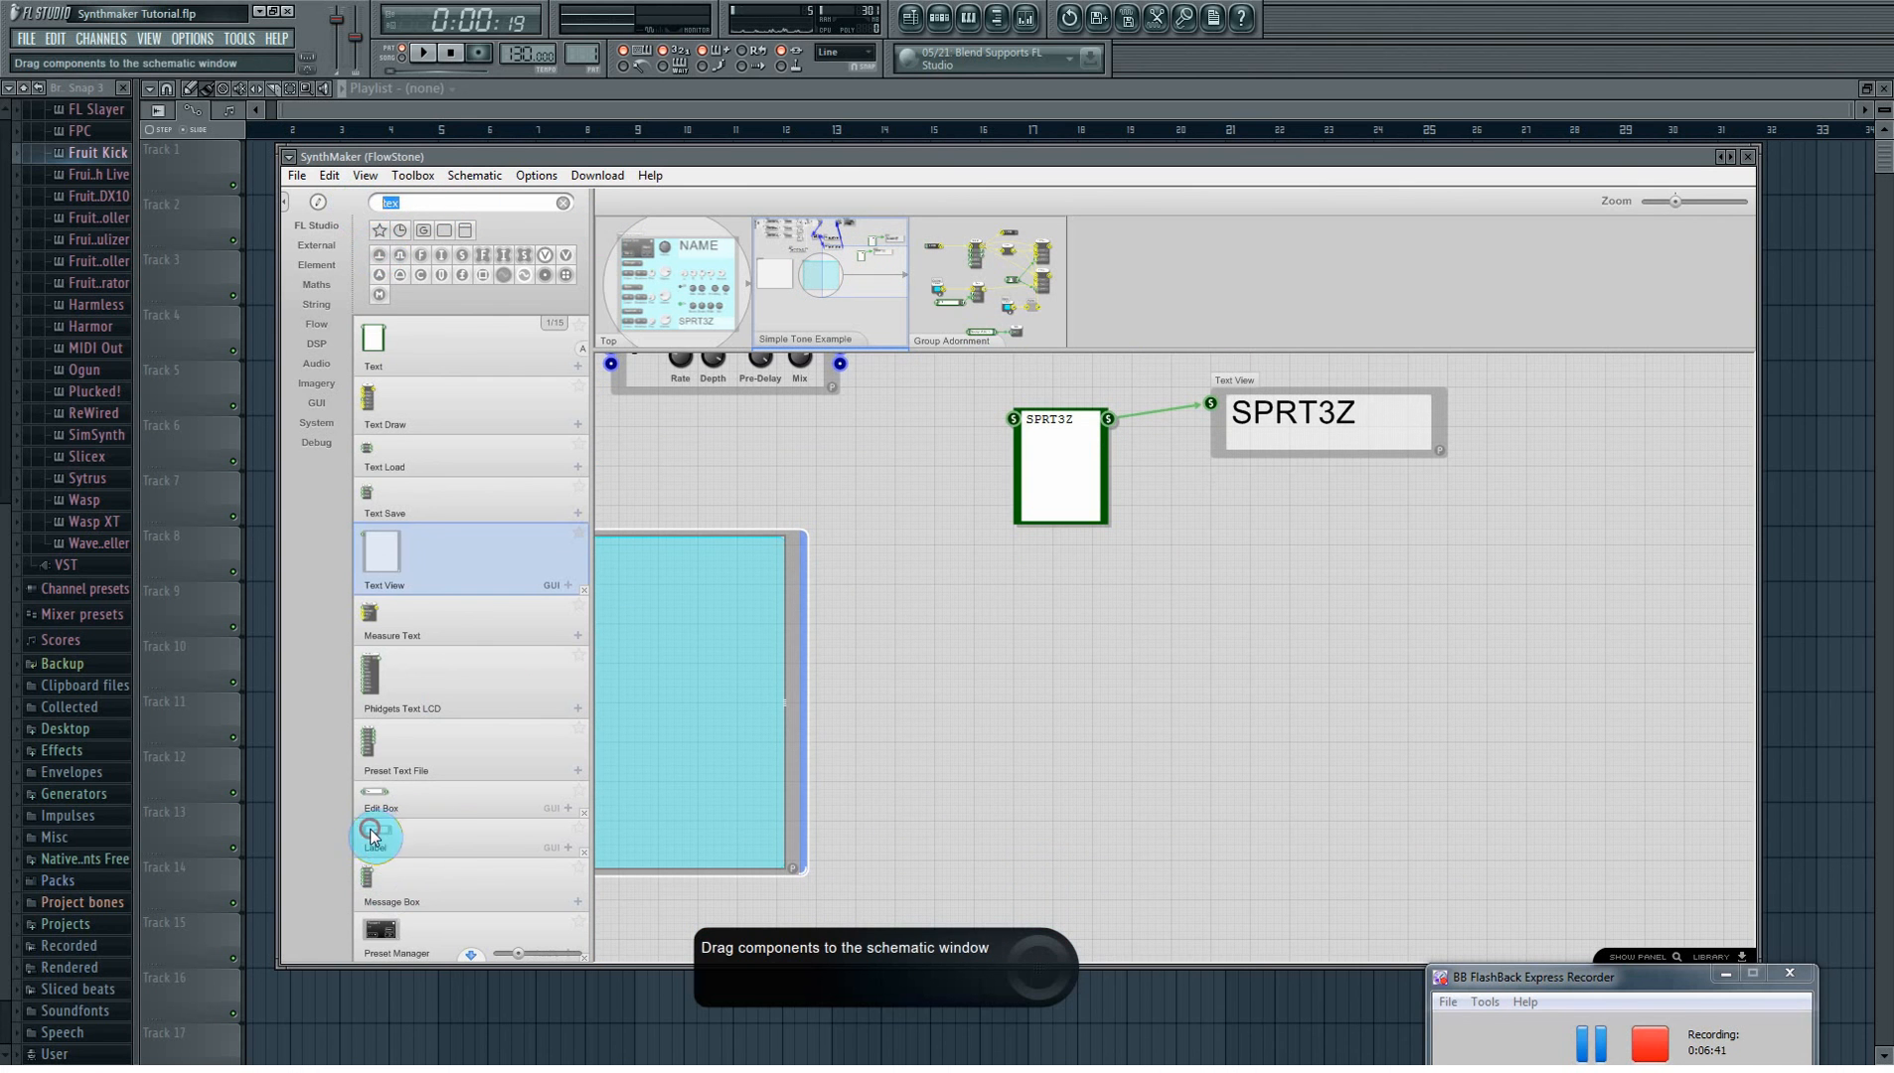
{"action": "left_click_drag", "start_coordinate": [372, 838], "coordinate": [1223, 711]}
{"action": "left_click", "coordinate": [1272, 721]}
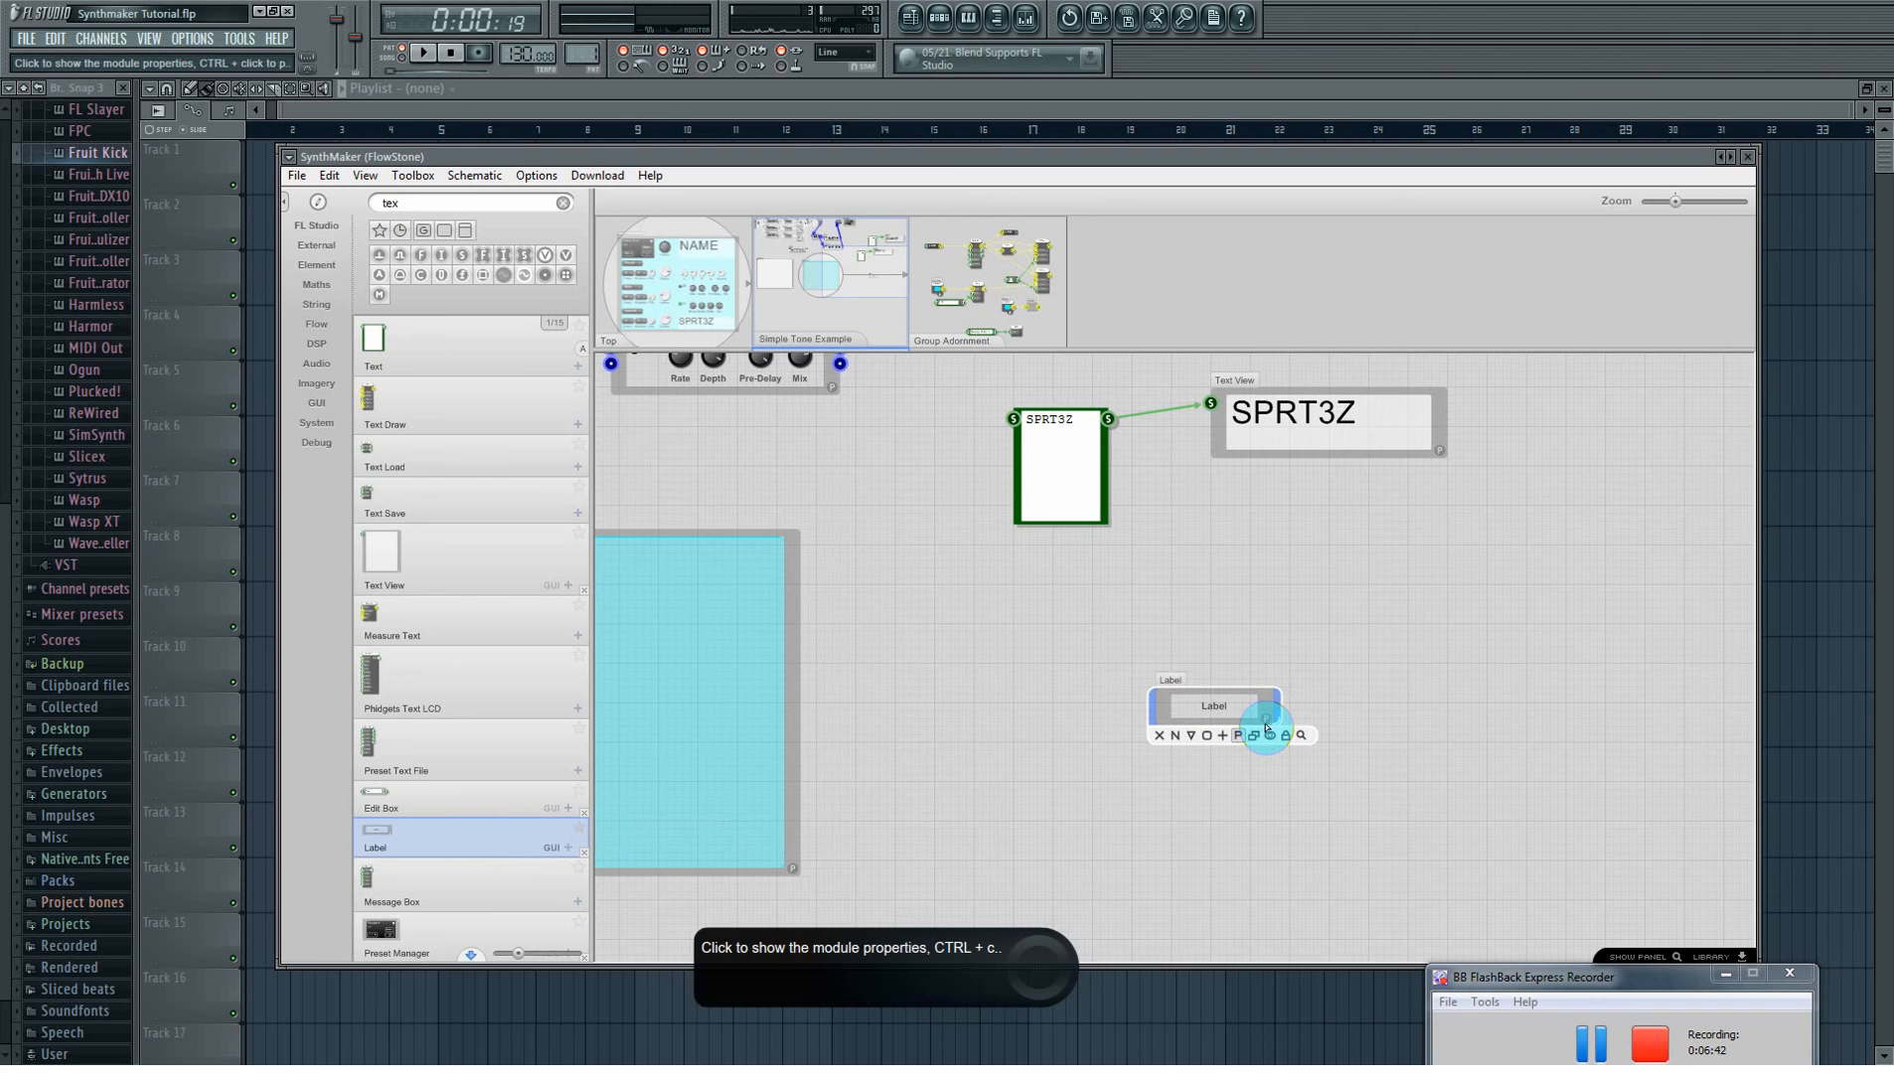
{"action": "left_click", "coordinate": [1268, 724]}
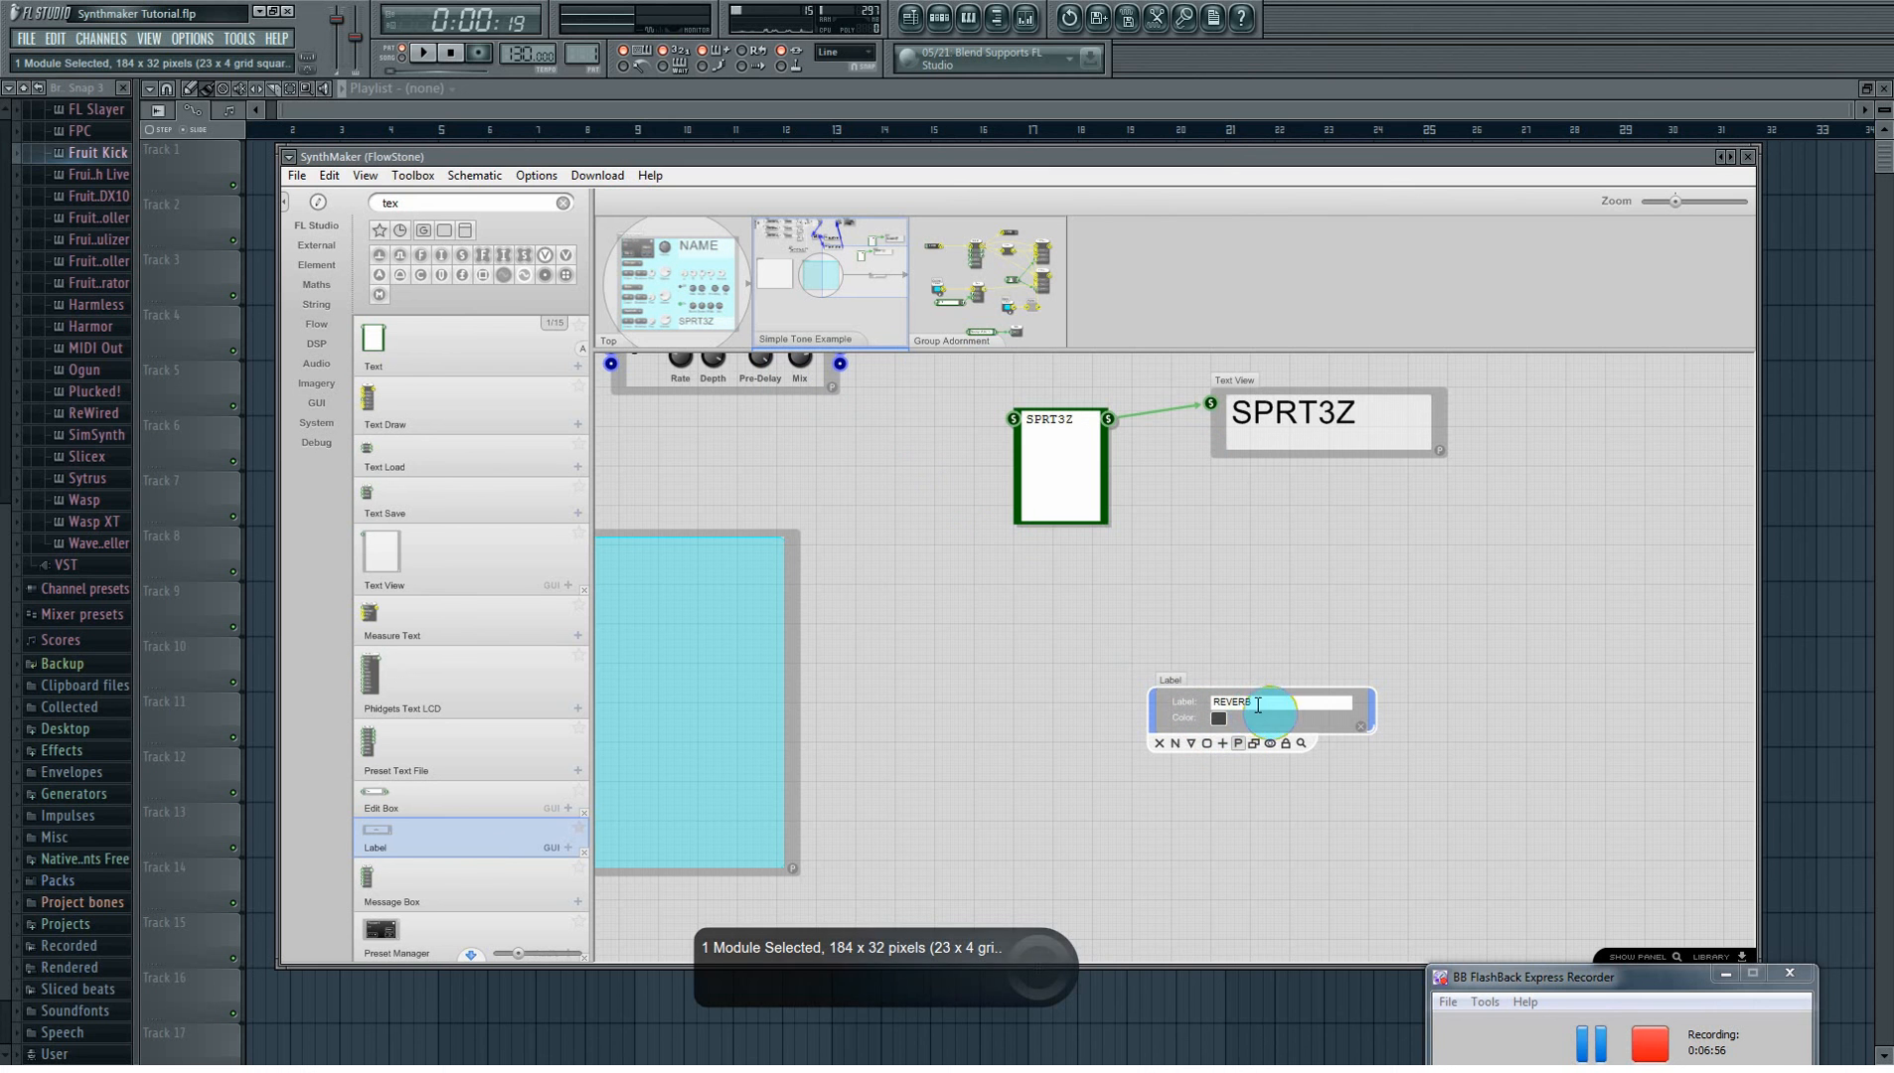
- Set the REVERB label's colour to black and place it above the Reverb knobs on the front panel
{"action": "left_click", "coordinate": [1221, 724]}
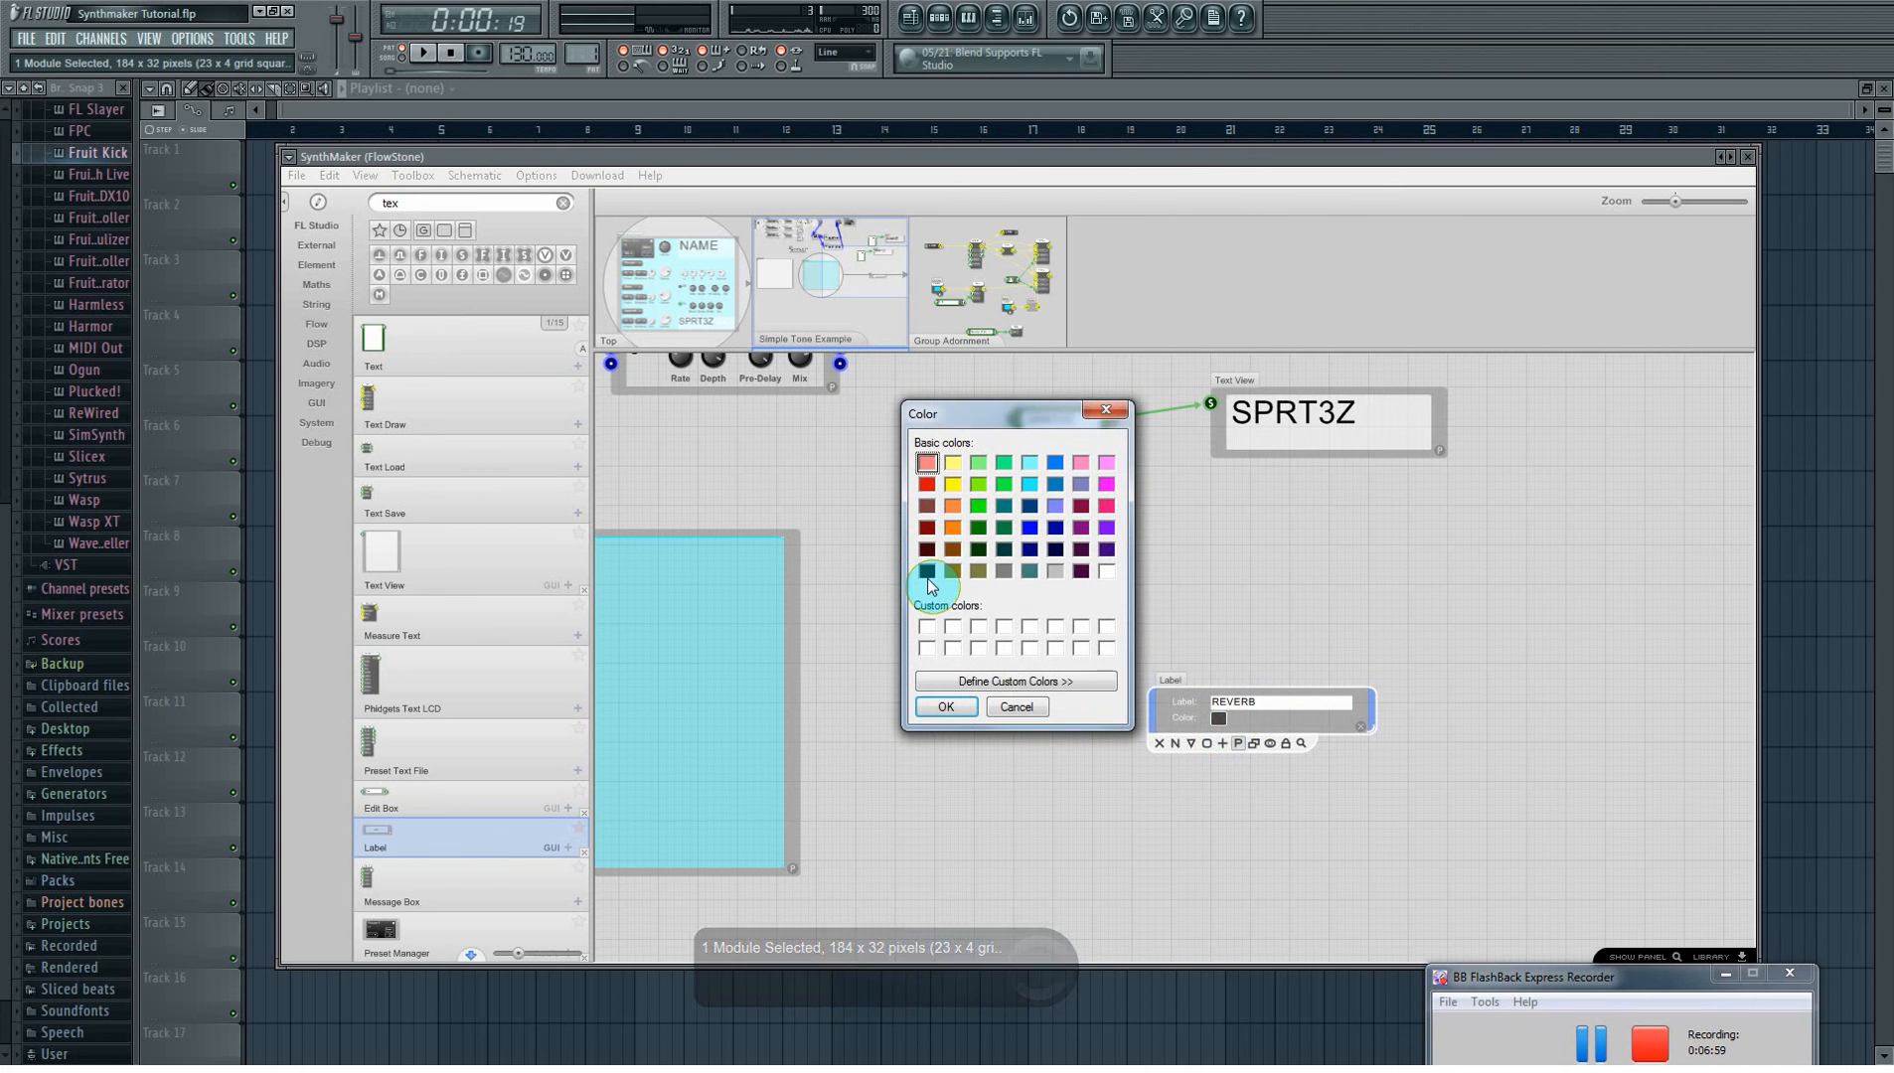
{"action": "left_click", "coordinate": [941, 712]}
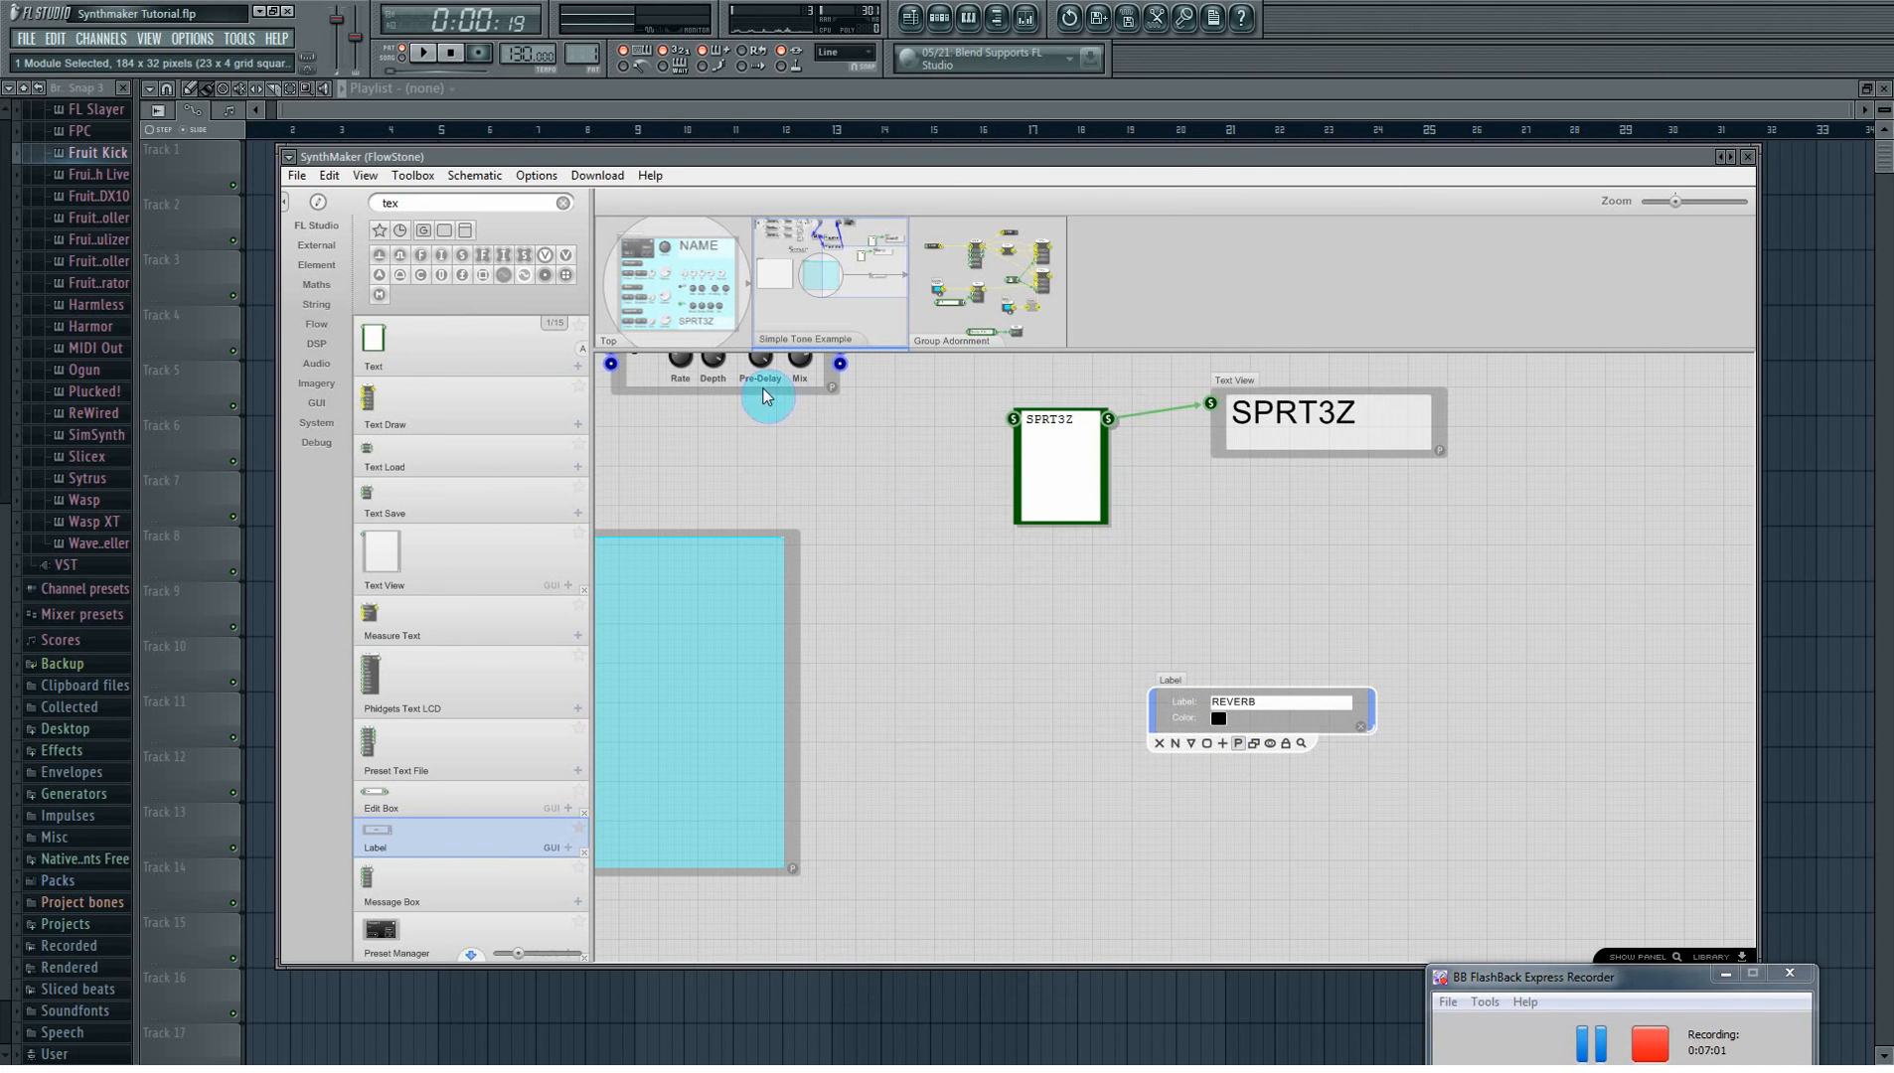
{"action": "left_click", "coordinate": [676, 314]}
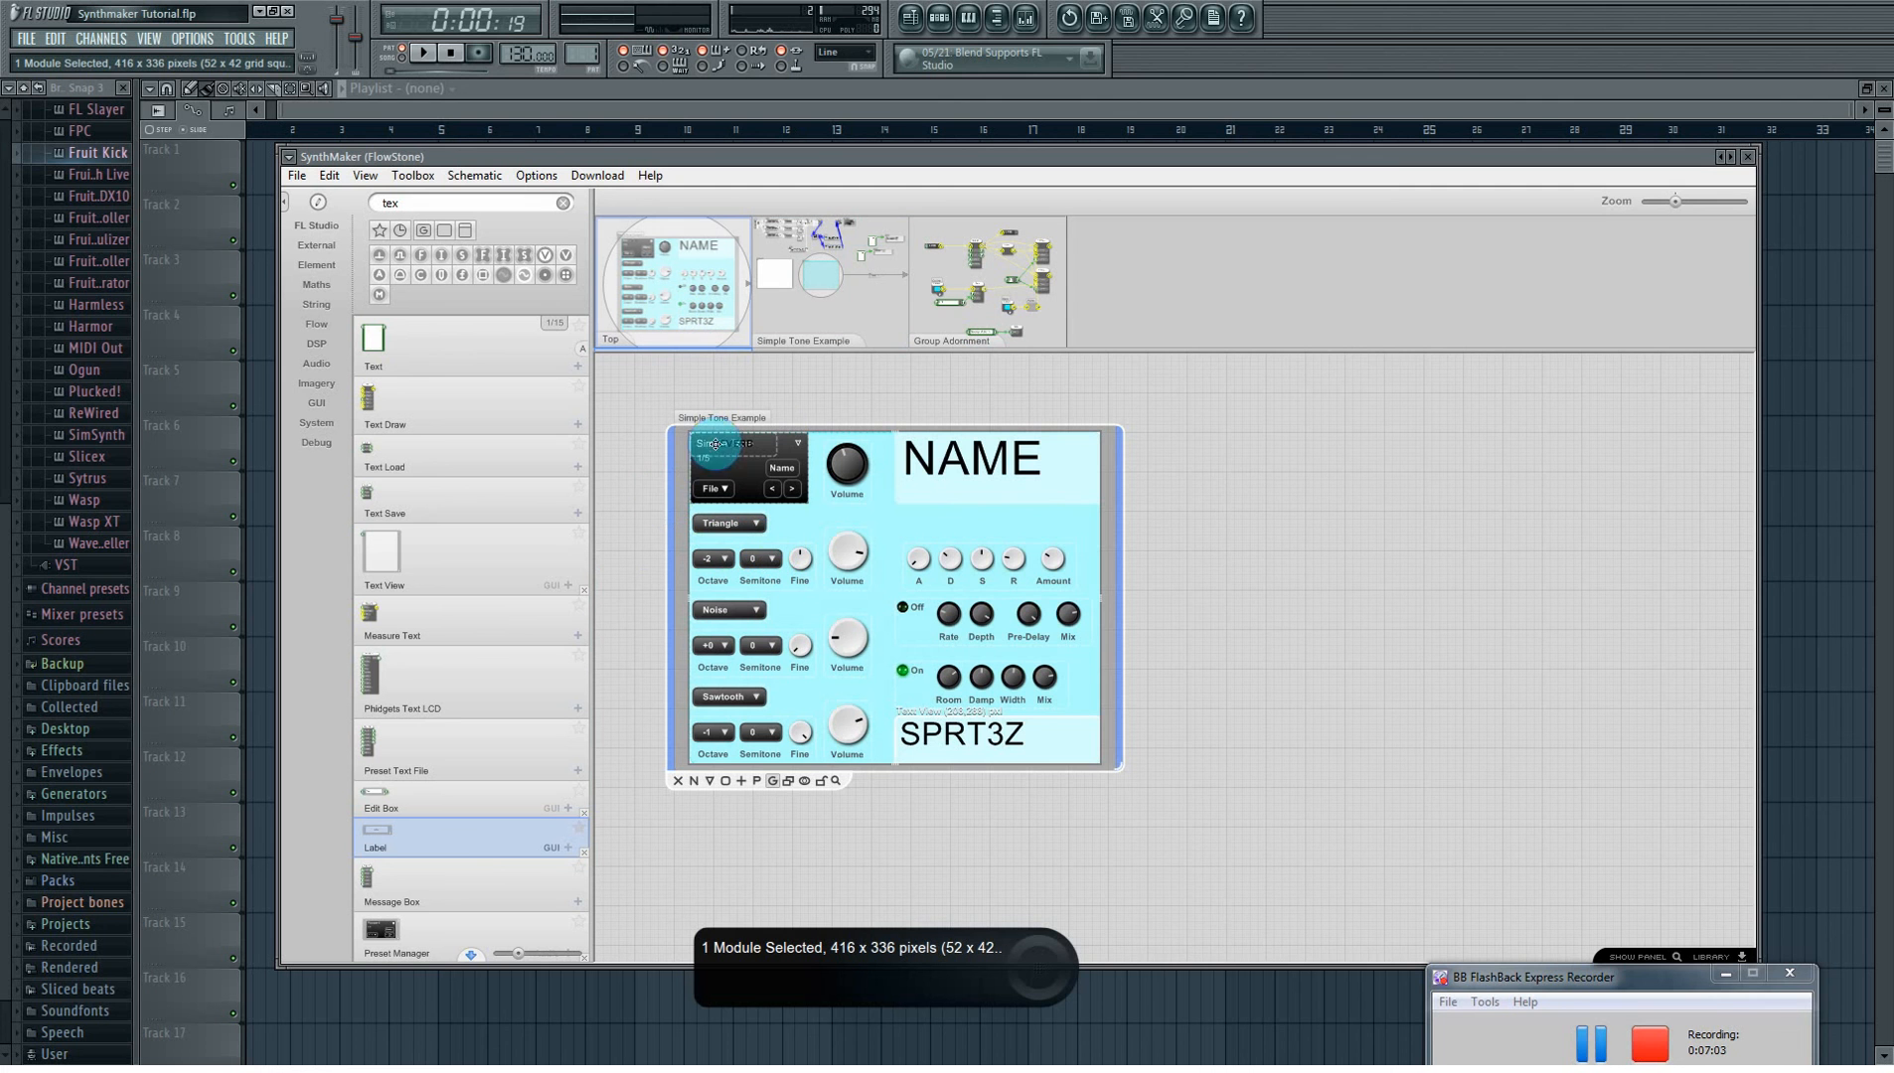
{"action": "left_click_drag", "start_coordinate": [718, 446], "coordinate": [975, 655]}
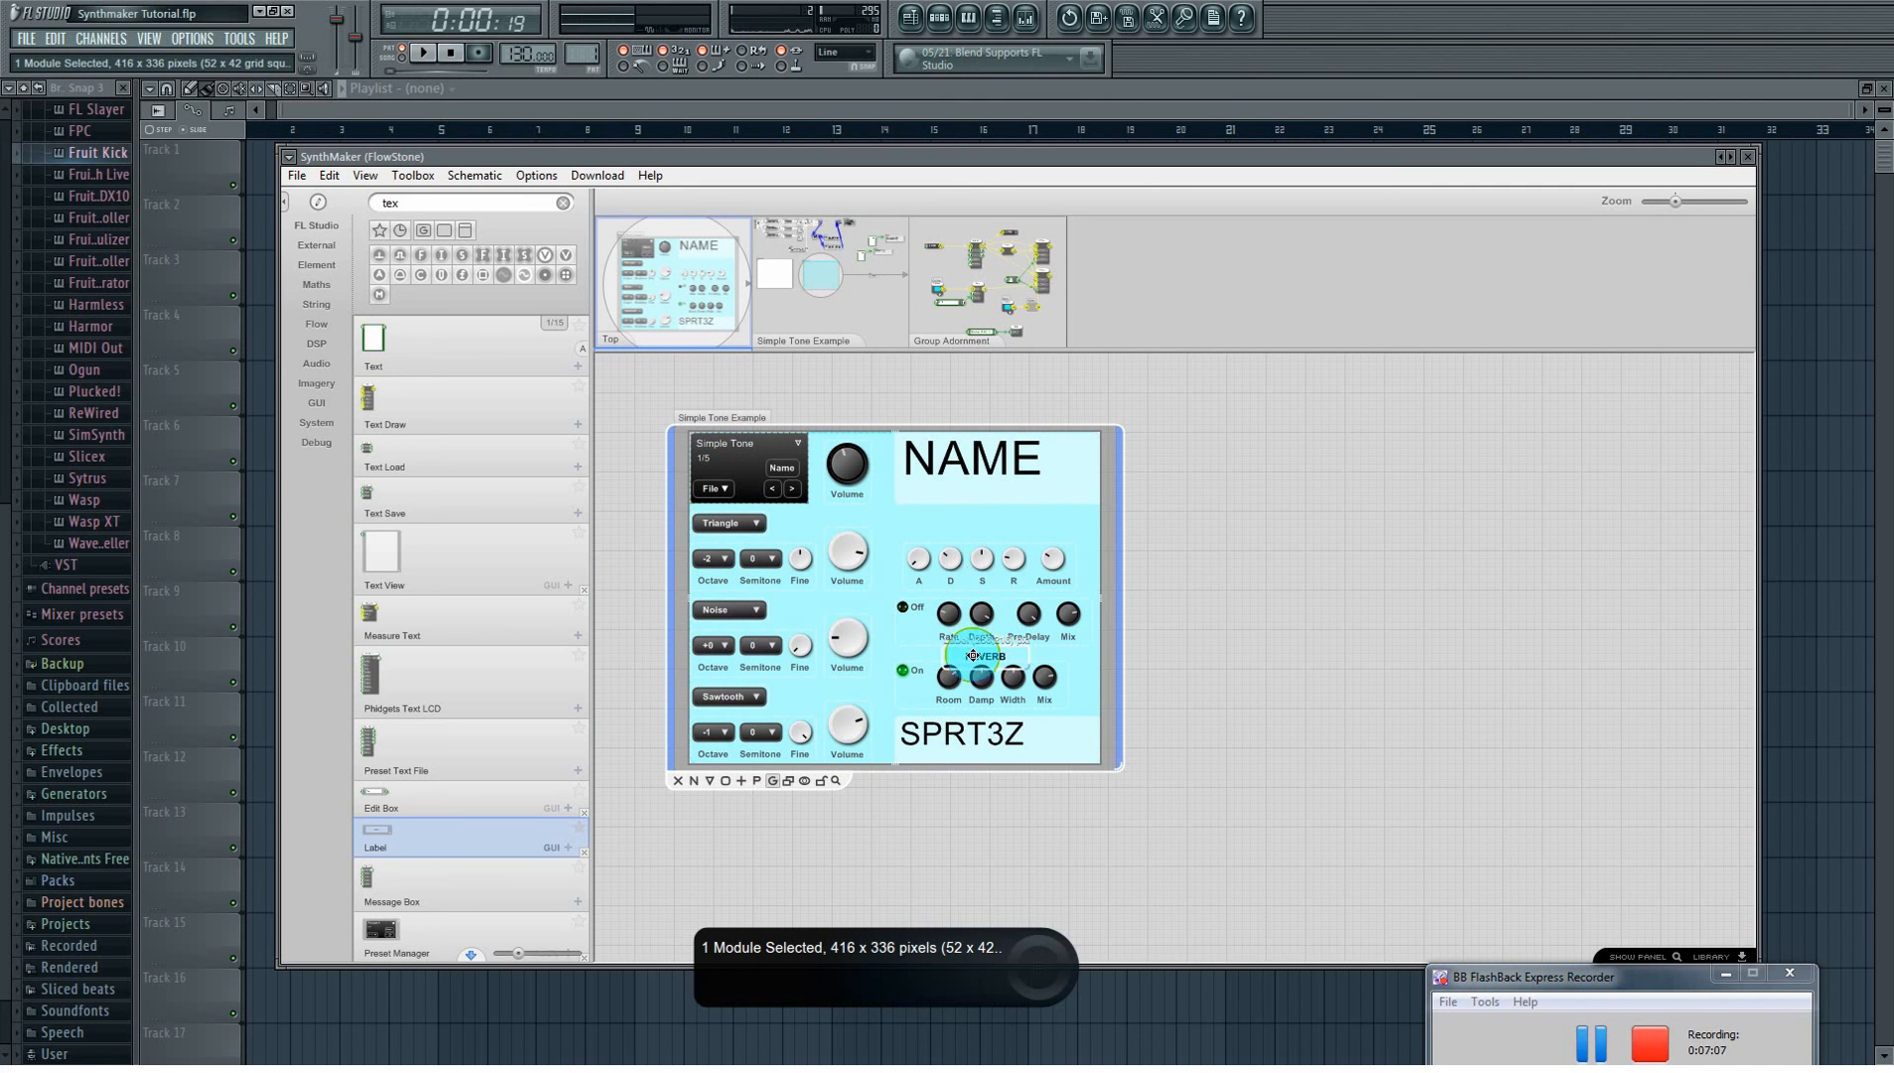
{"action": "left_click", "coordinate": [1058, 685]}
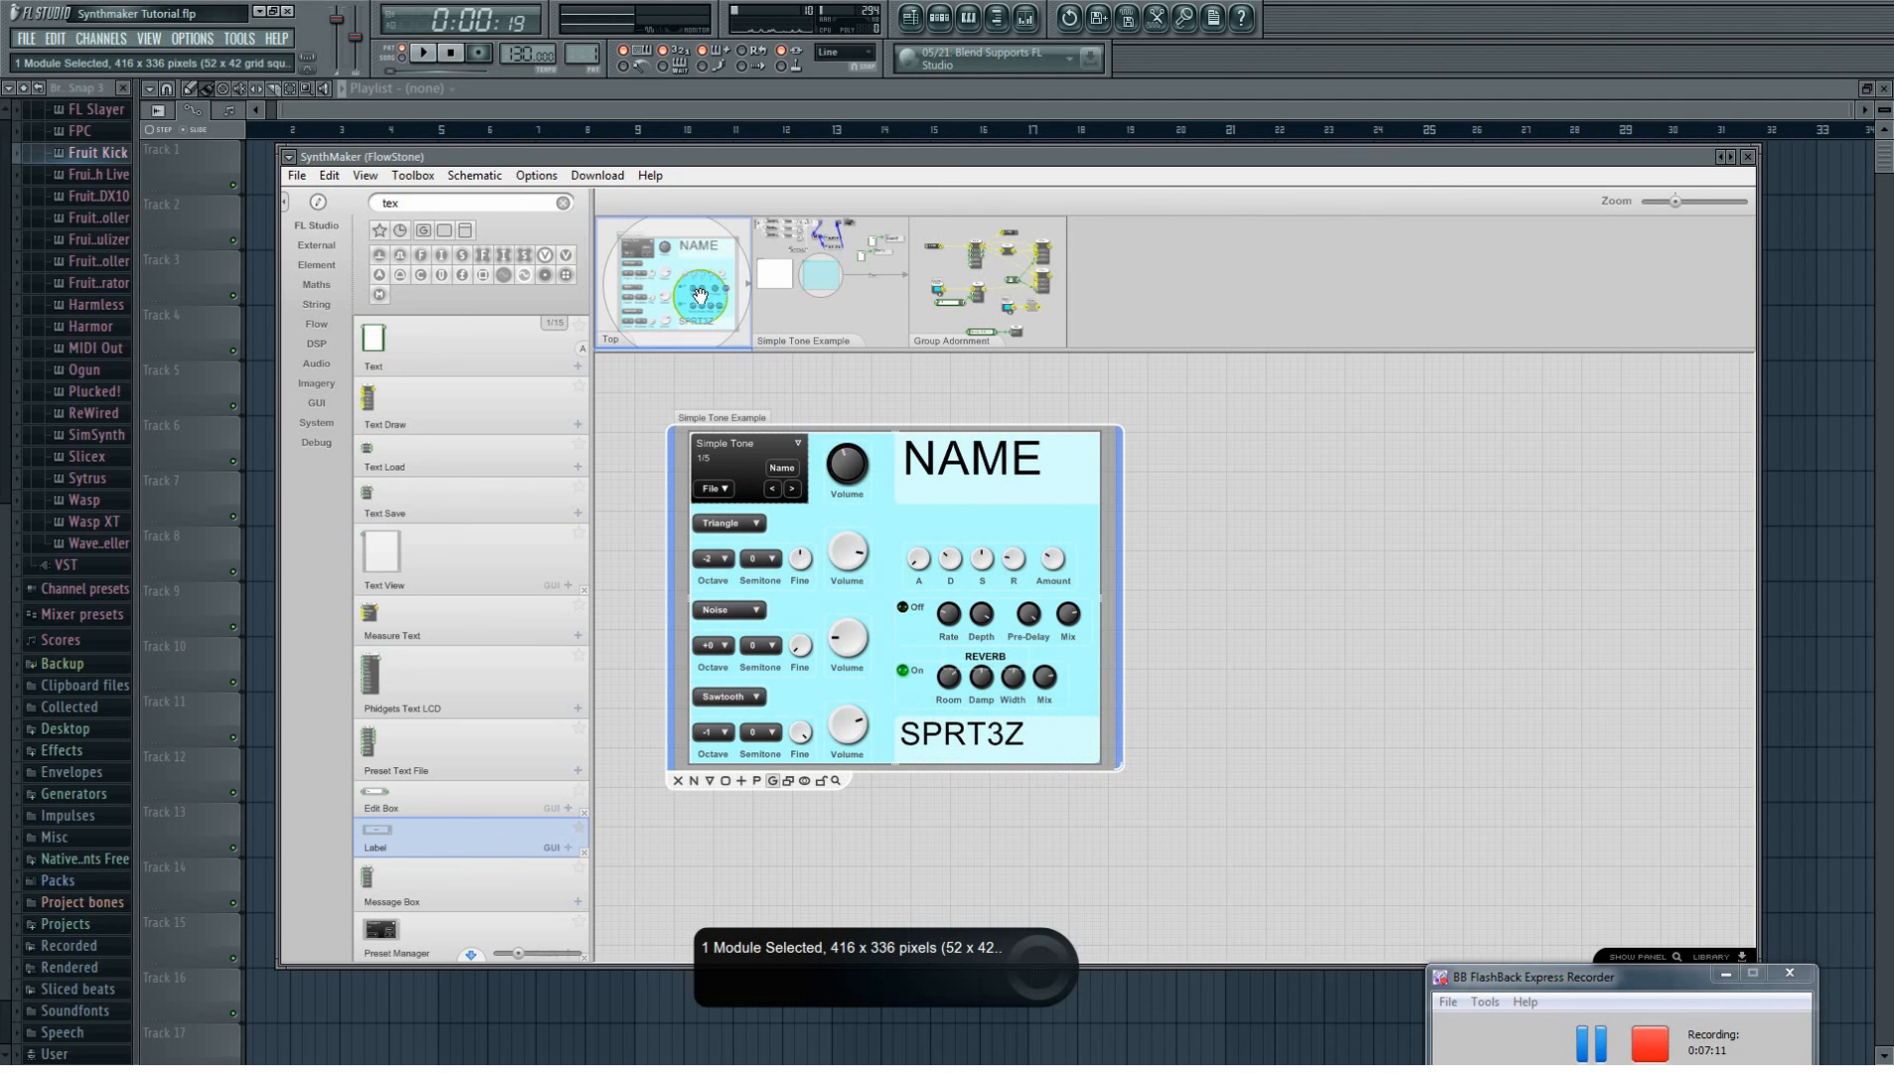
- Add a second Label module below the REVERB label, with CHORUS as its text and black as its colour
{"action": "left_click", "coordinate": [877, 316]}
{"action": "left_click_drag", "start_coordinate": [370, 833], "coordinate": [1131, 853]}
{"action": "left_click", "coordinate": [1217, 855]}
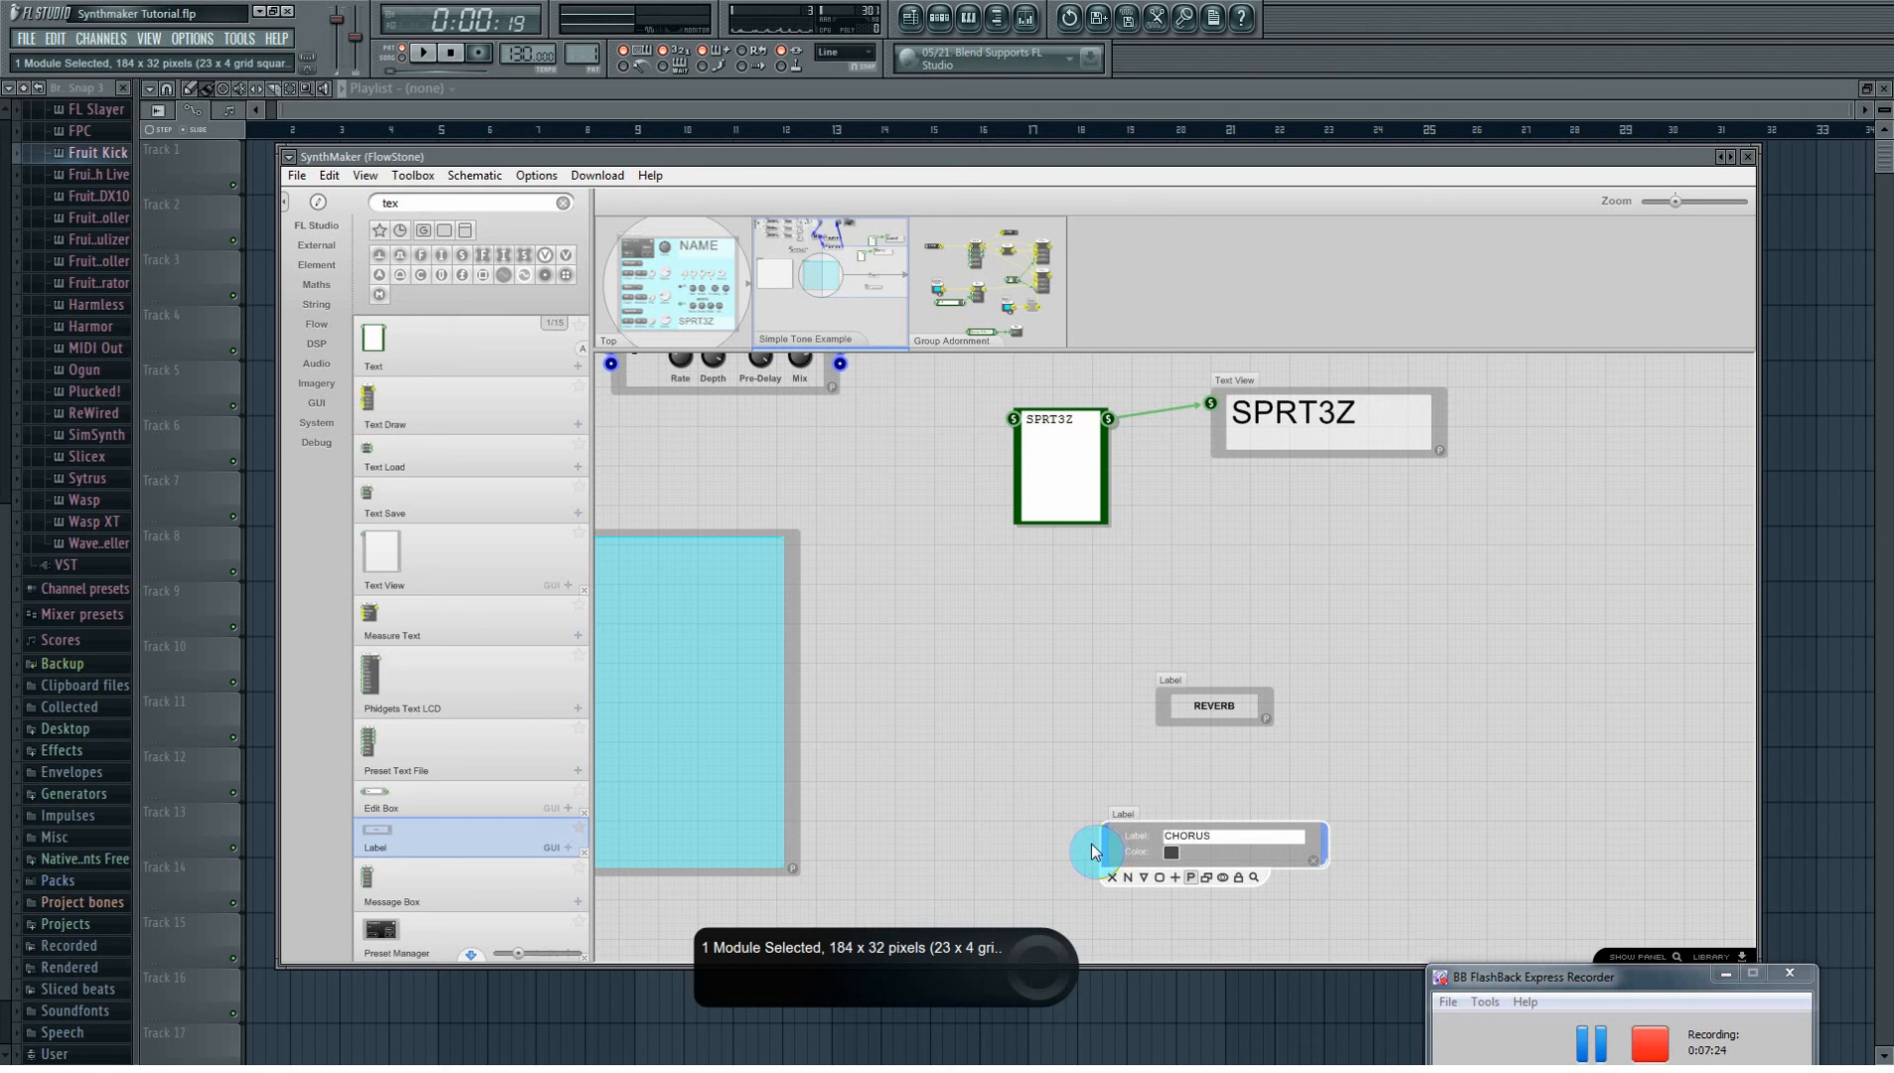
{"action": "left_click", "coordinate": [1173, 858]}
{"action": "left_click", "coordinate": [933, 575]}
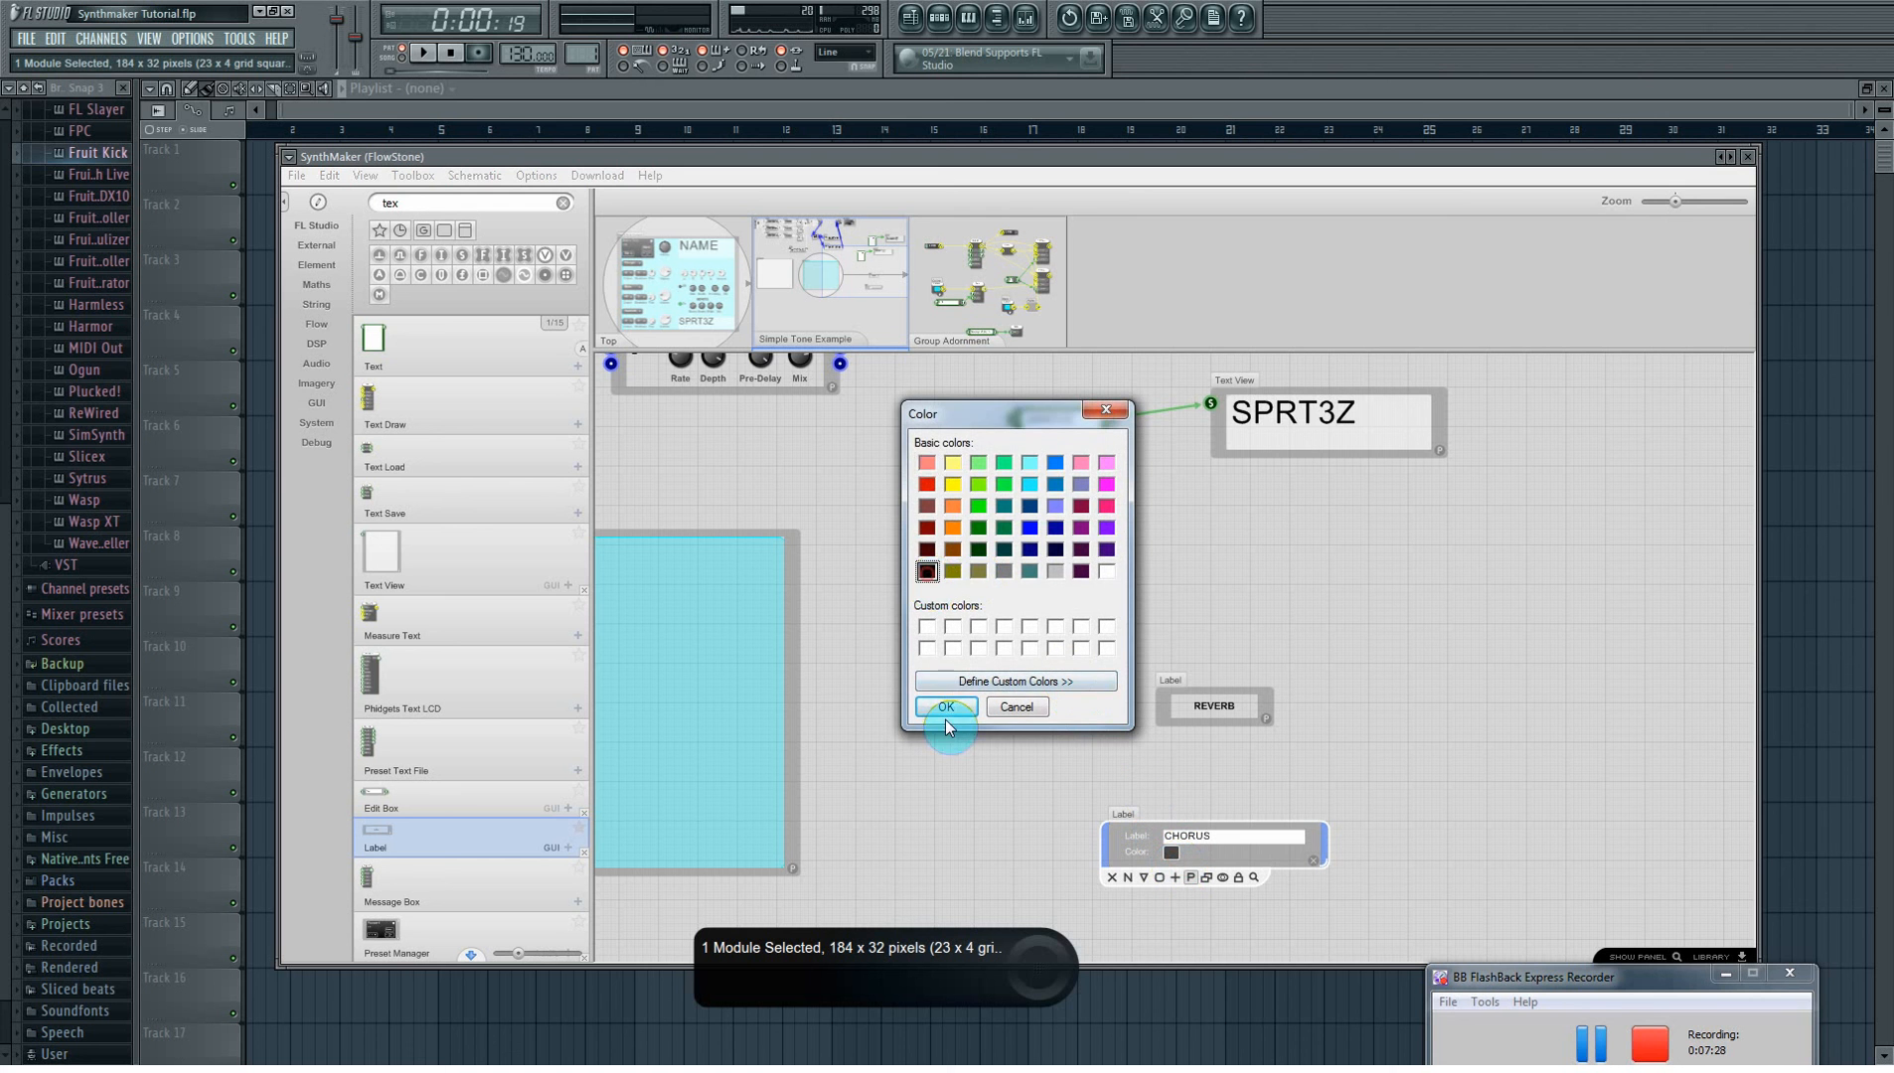
{"action": "left_click", "coordinate": [946, 708]}
- Place the CHORUS label above the chorus knobs on the front panel and shift the ADSR and Amount knobs up slightly
{"action": "left_click", "coordinate": [666, 306]}
{"action": "left_click", "coordinate": [932, 620]}
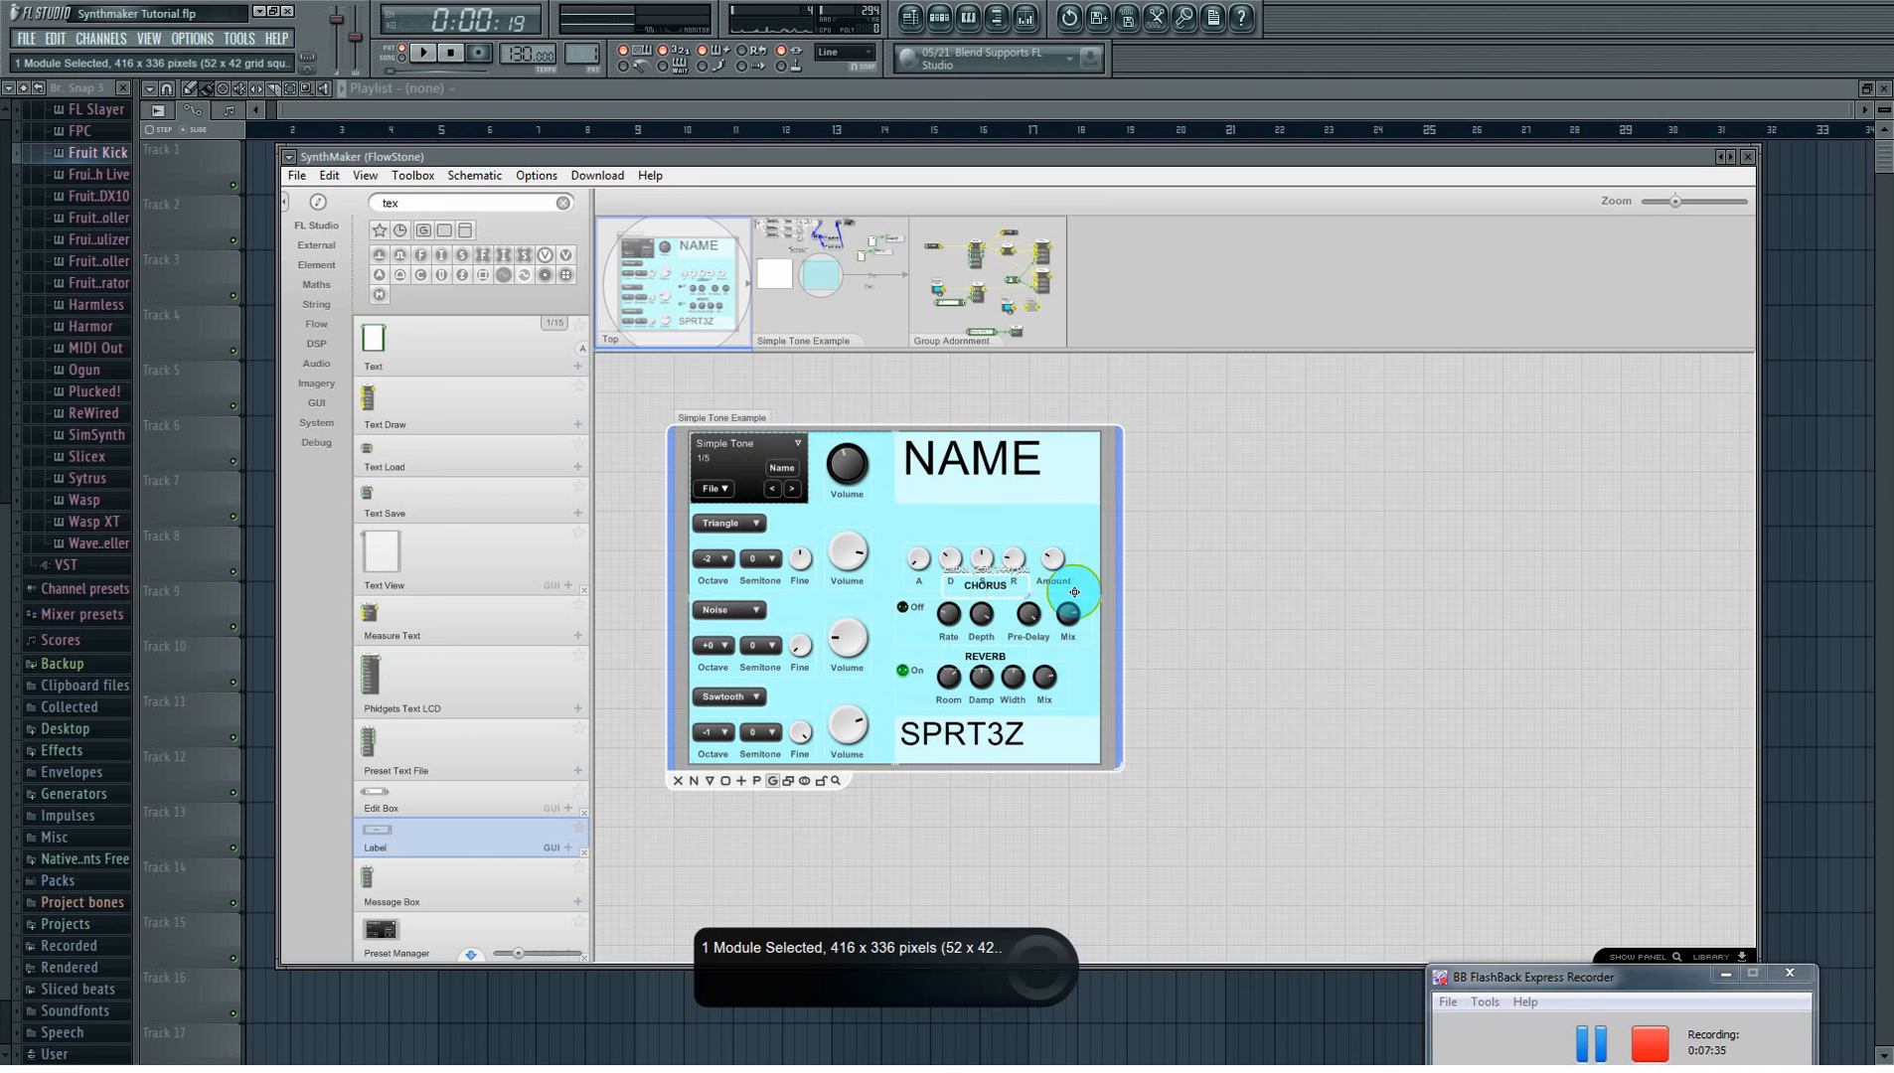
{"action": "left_click_drag", "start_coordinate": [1027, 559], "coordinate": [1027, 550]}
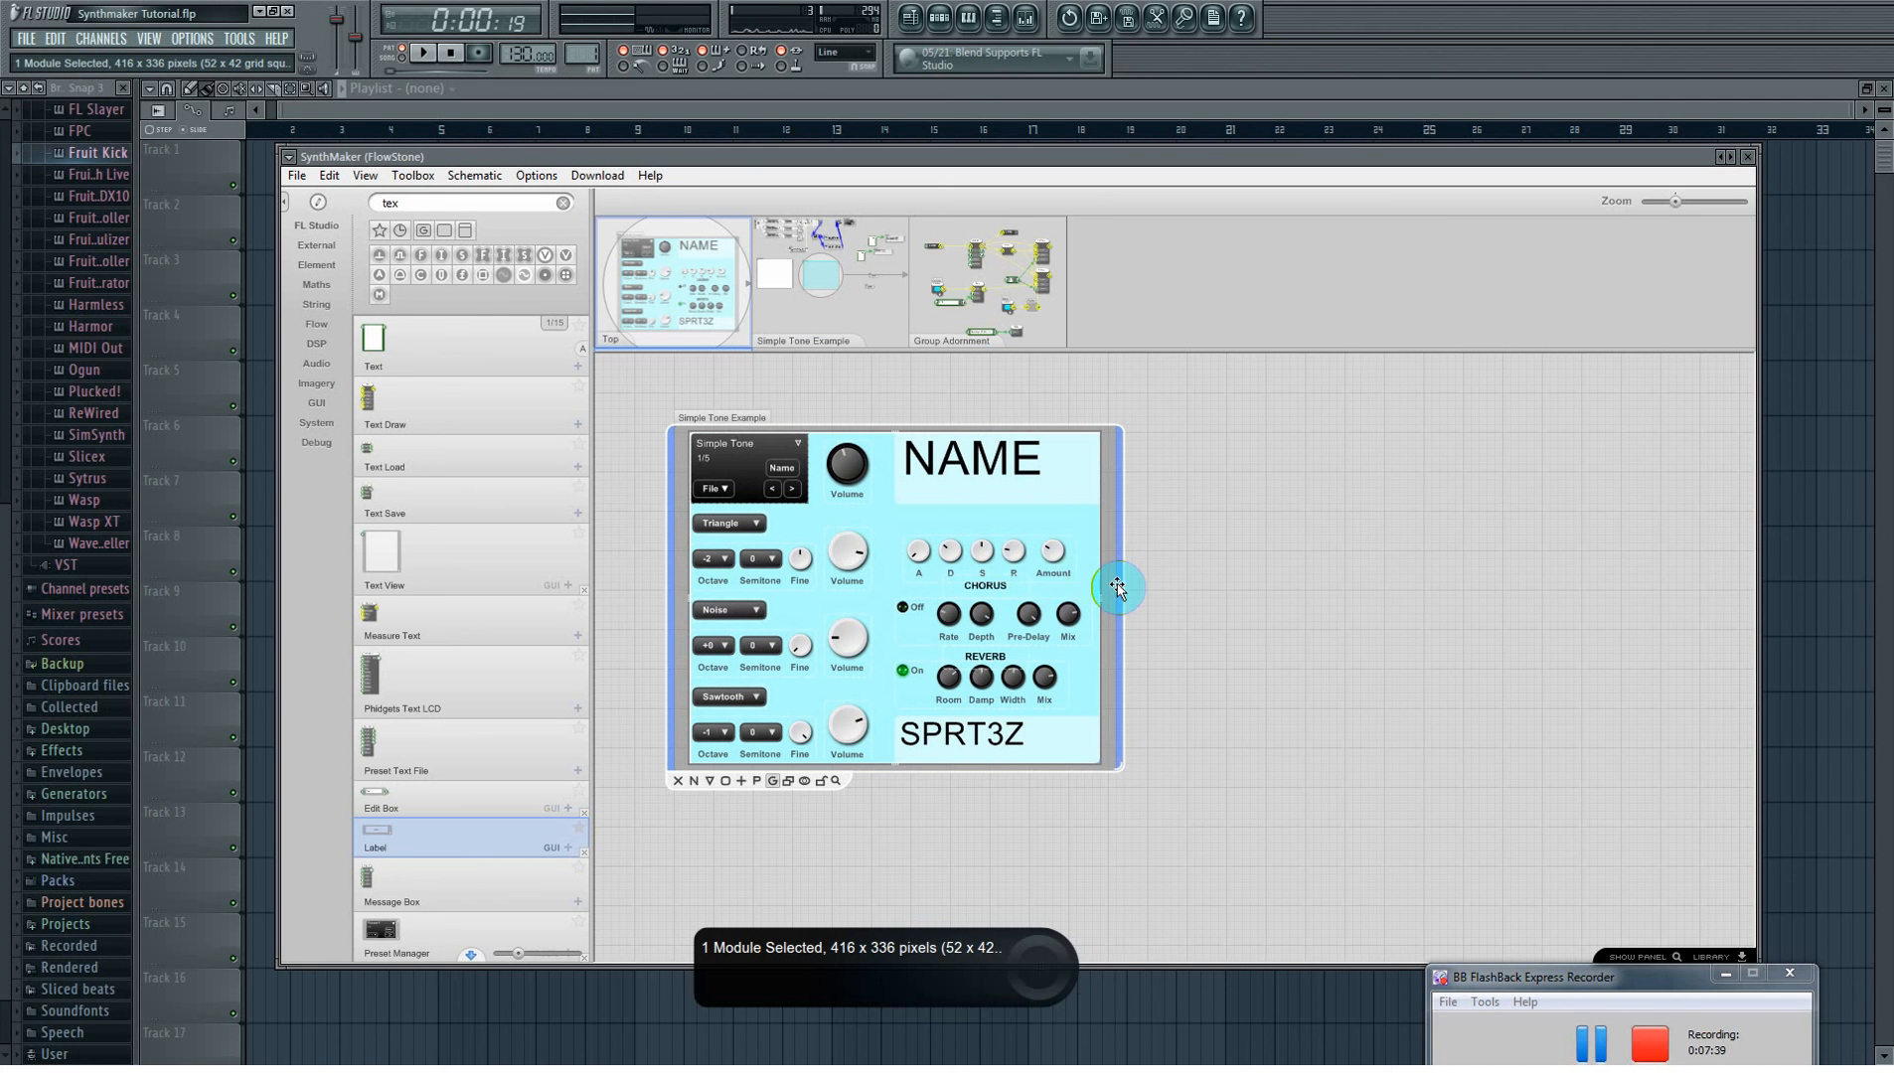
{"action": "left_click_drag", "start_coordinate": [1016, 559], "coordinate": [1015, 549]}
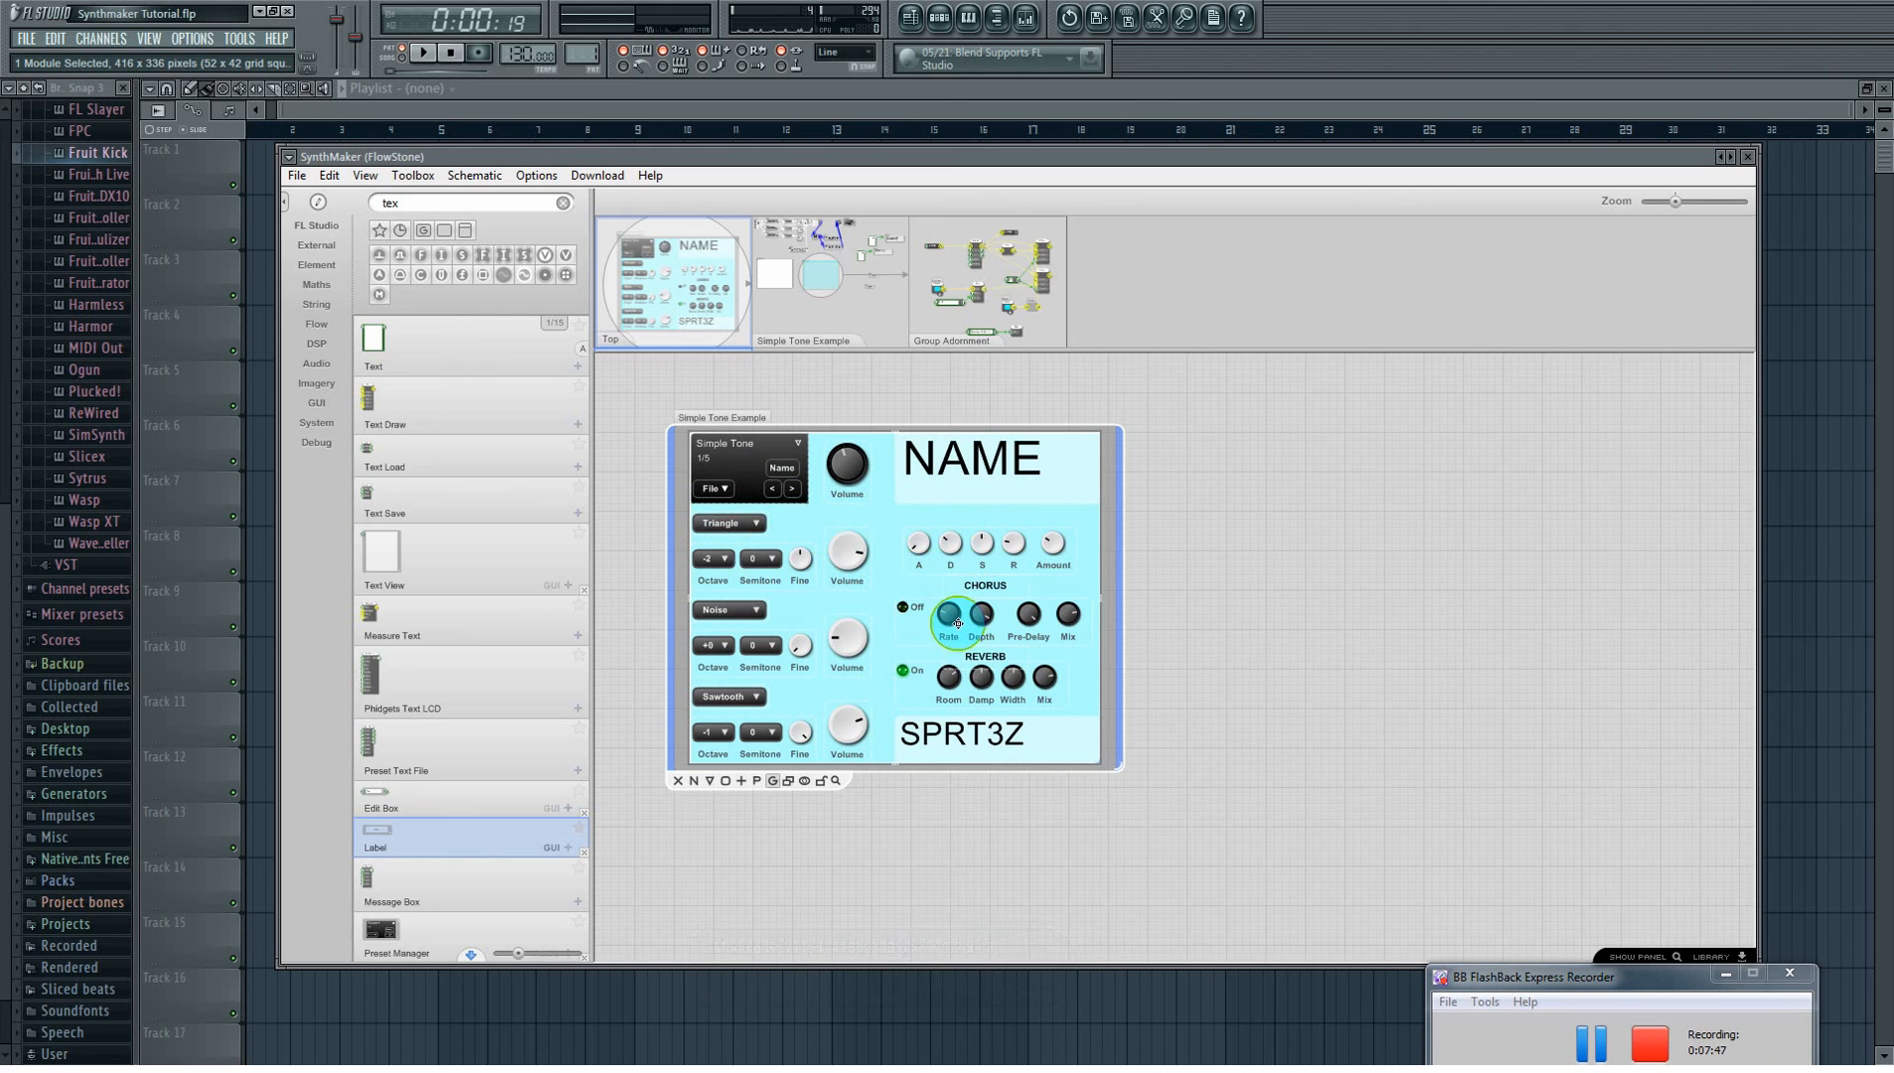
- Collapse the editor to show only the synth's front panel and move its window clear of the step sequencer
{"action": "left_click", "coordinate": [821, 783]}
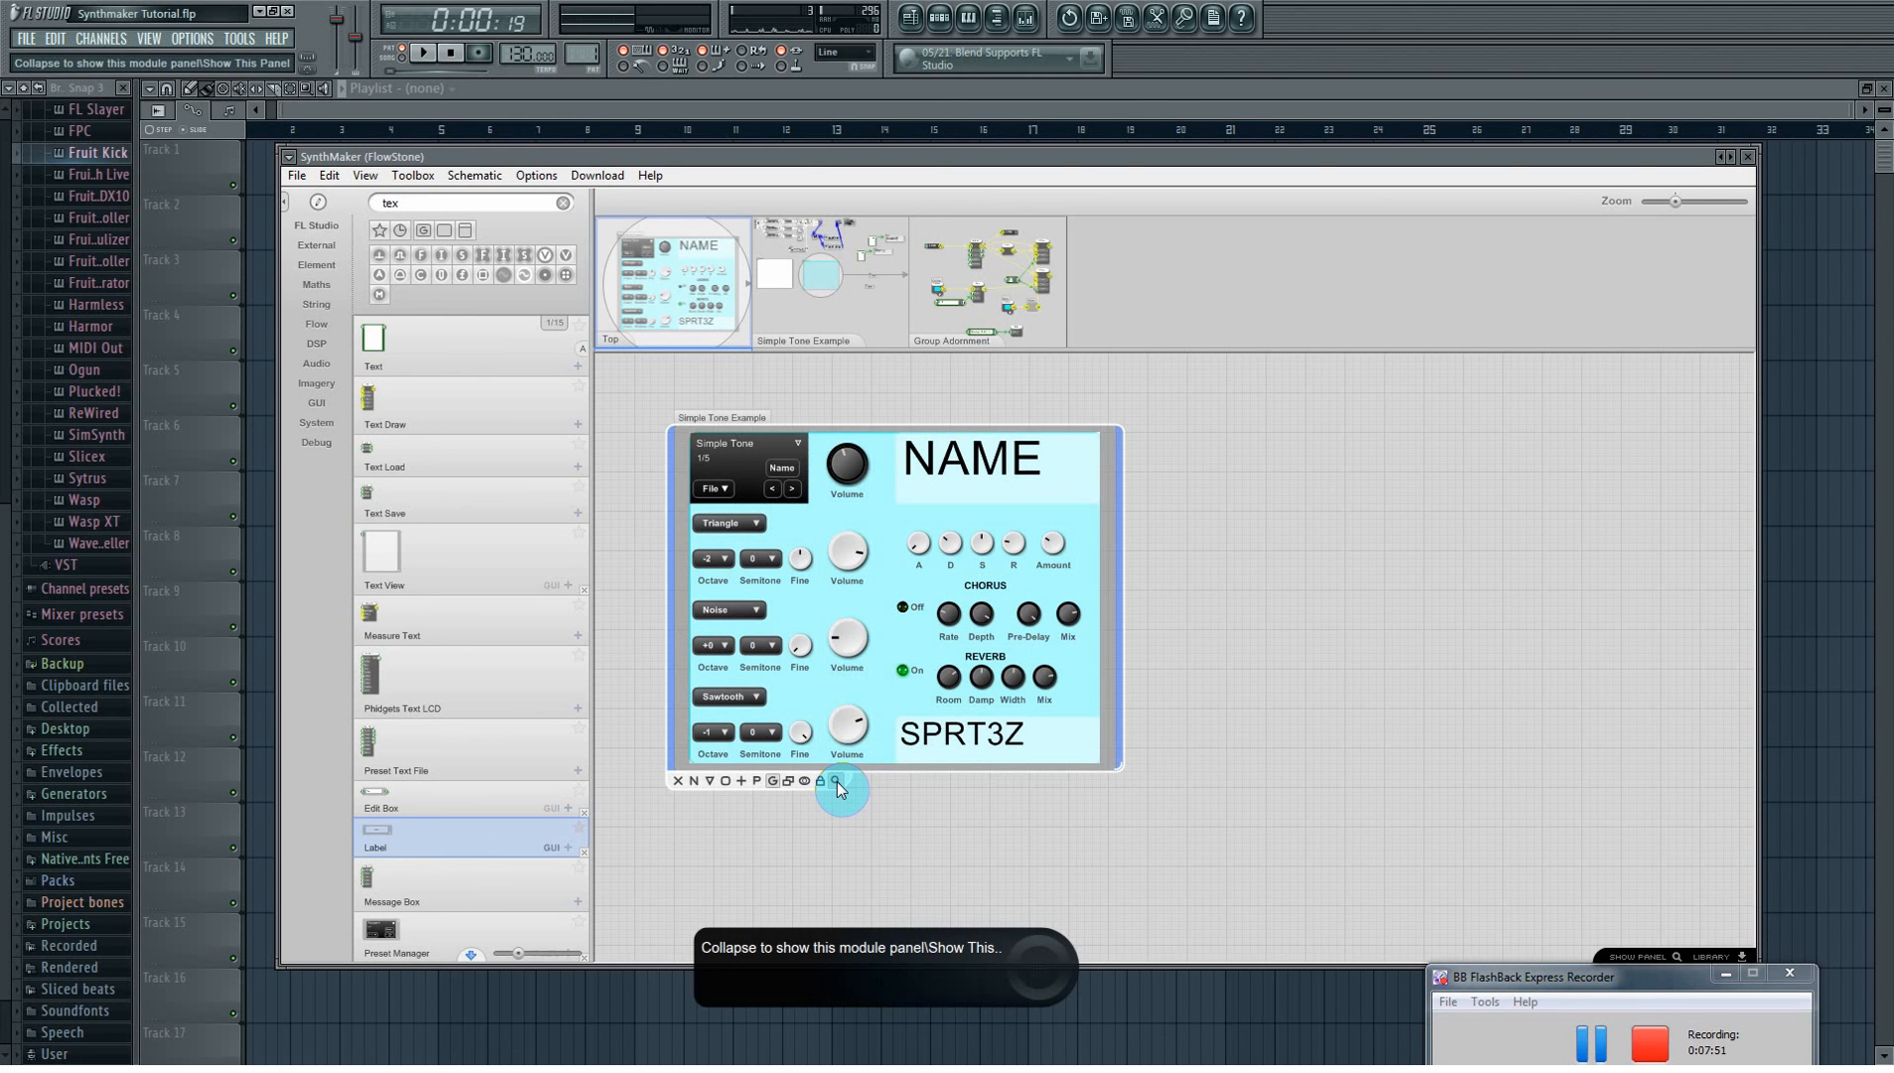
{"action": "left_click", "coordinate": [836, 780]}
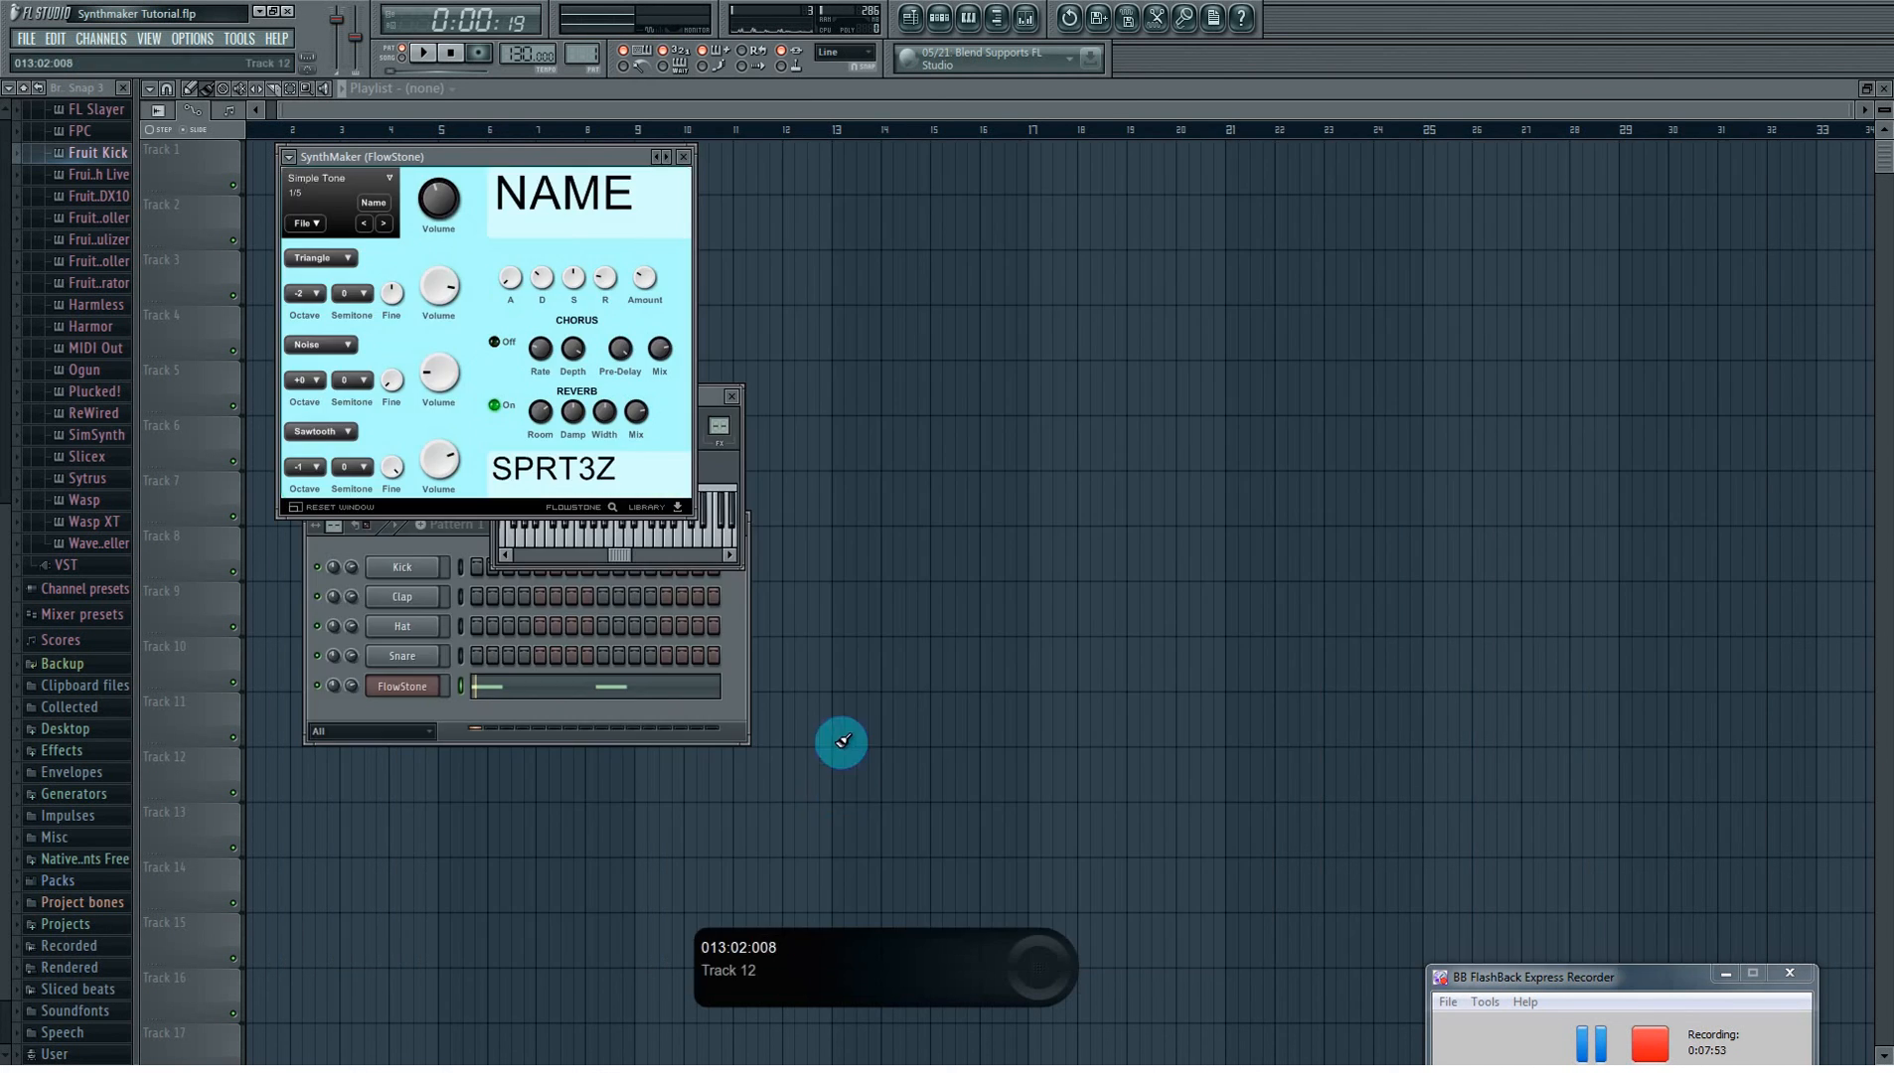
{"action": "left_click_drag", "start_coordinate": [532, 155], "coordinate": [1143, 367]}
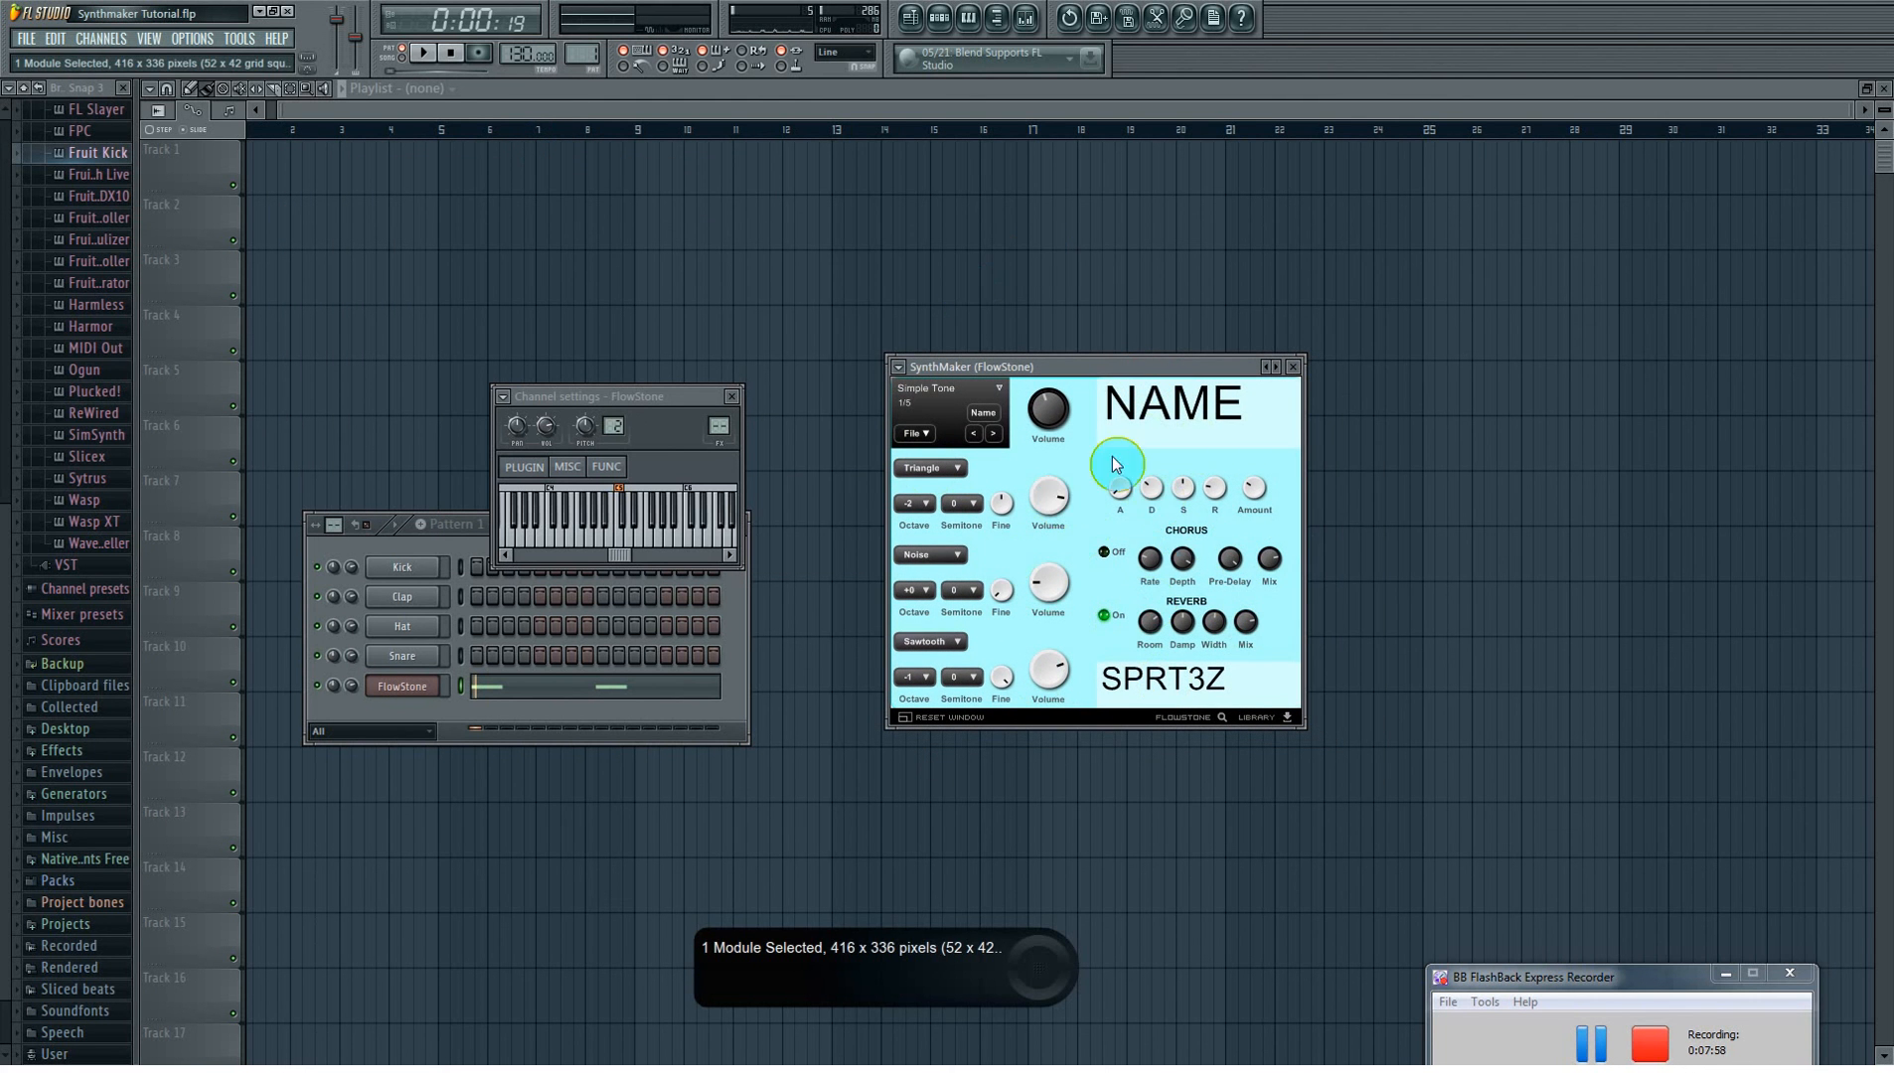
{"action": "left_click_drag", "start_coordinate": [1072, 370], "coordinate": [1056, 372]}
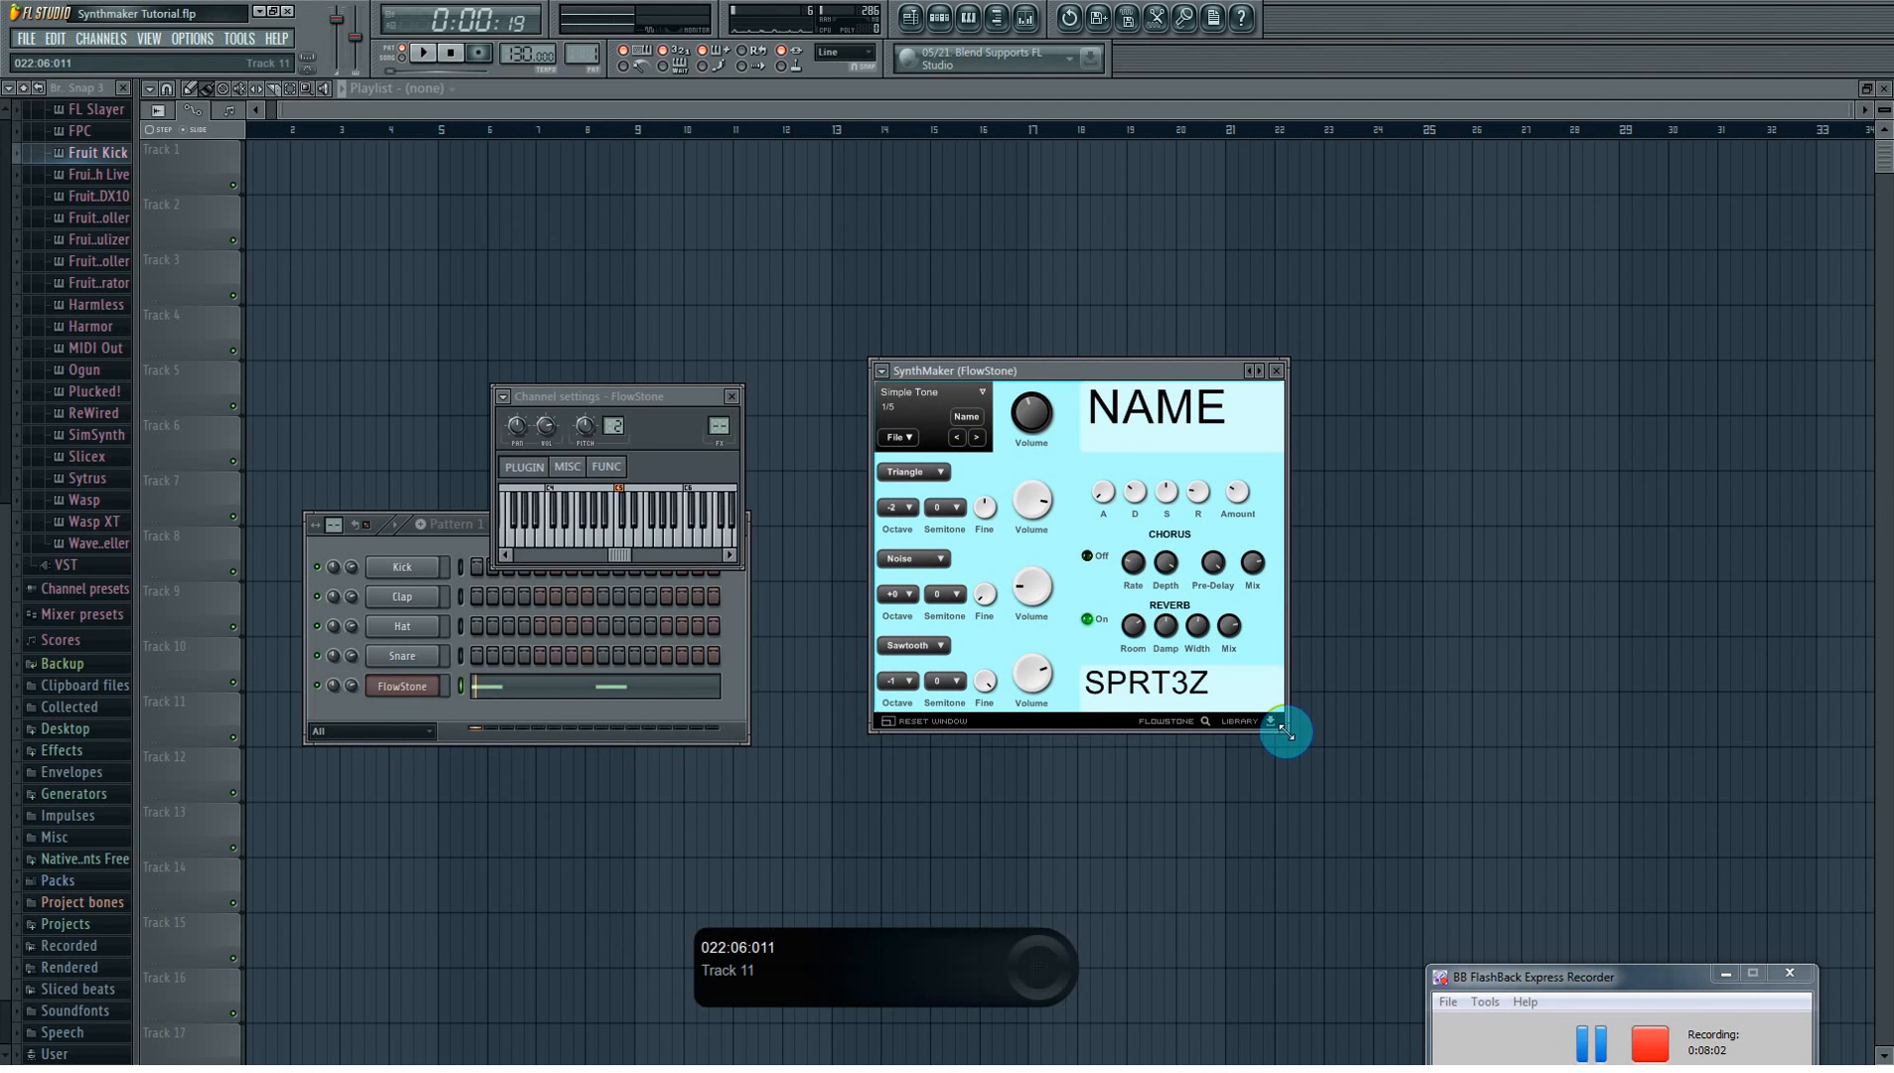
{"action": "left_click_drag", "start_coordinate": [1031, 372], "coordinate": [1039, 374]}
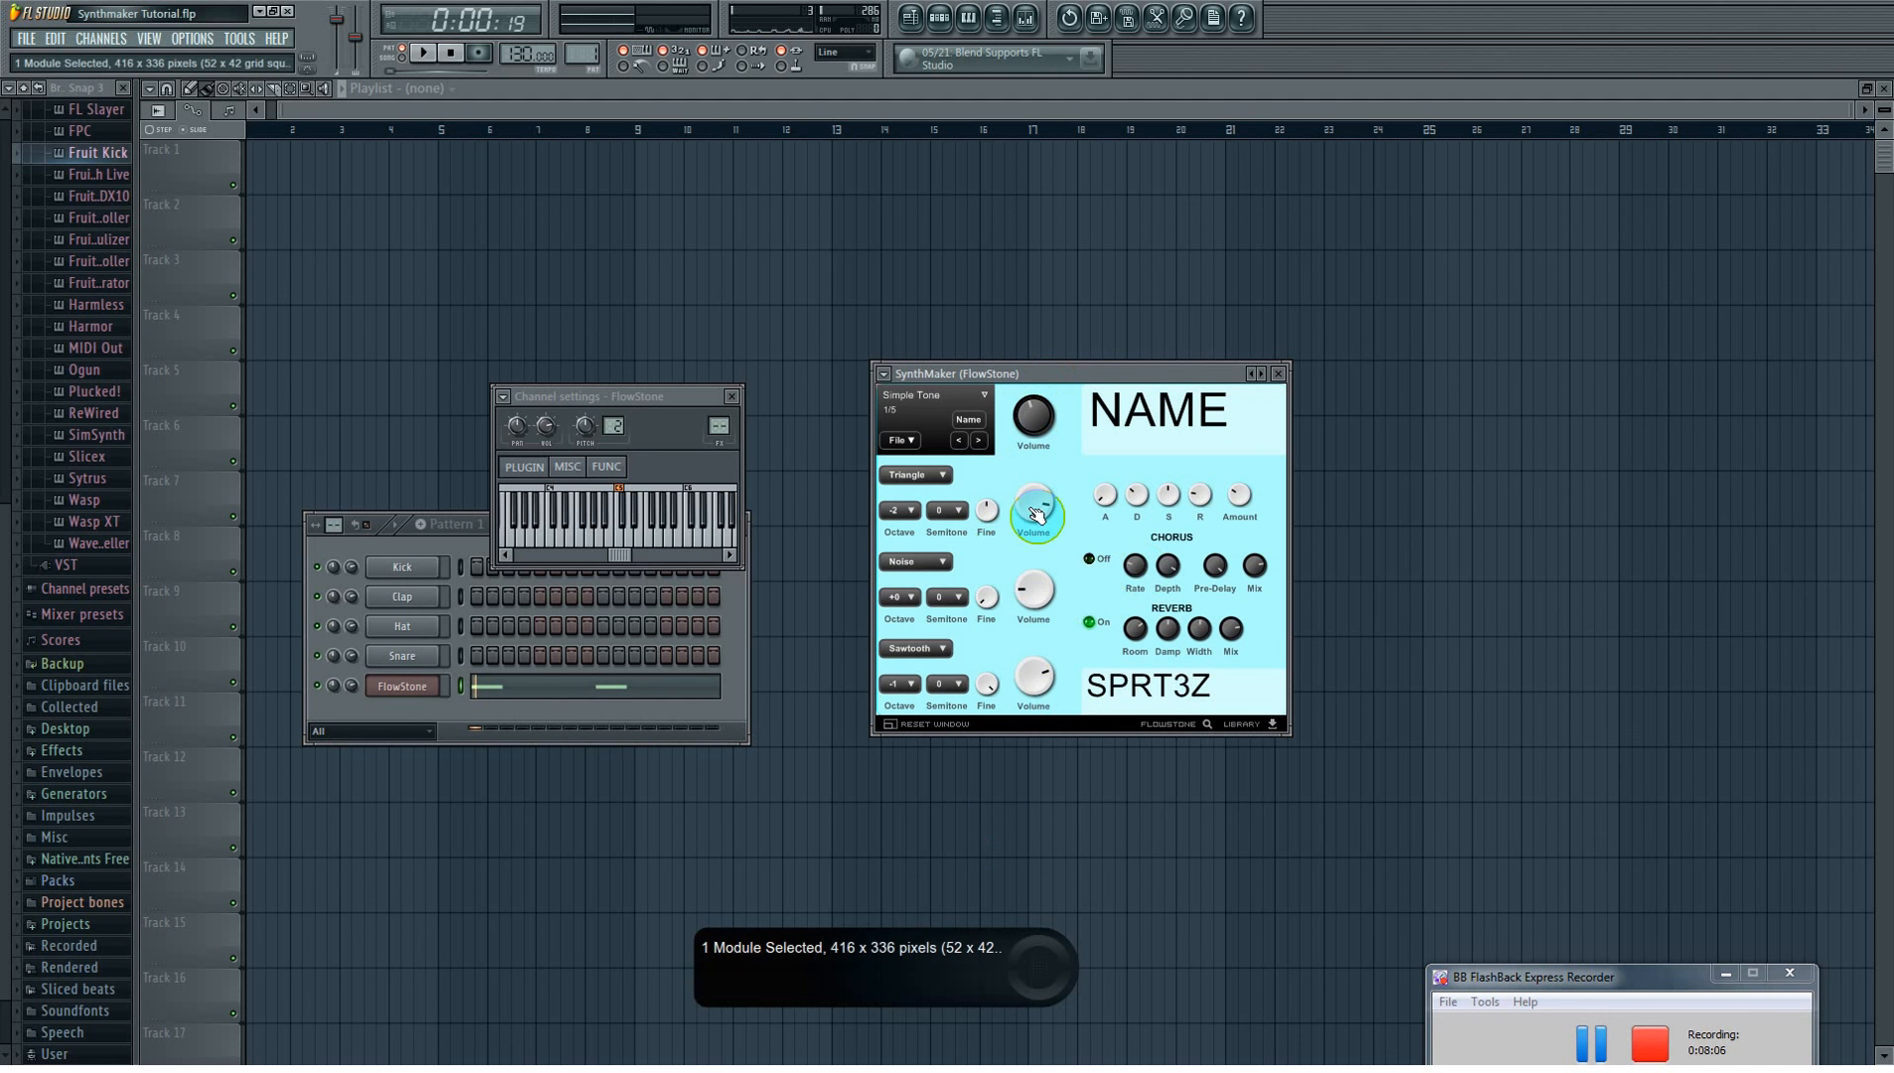
- Reopen the schematic editor and view the options for exporting the synth as an FL Studio plugin without creating it
{"action": "left_click", "coordinate": [1209, 732]}
{"action": "left_click_drag", "start_coordinate": [1153, 370], "coordinate": [714, 199]}
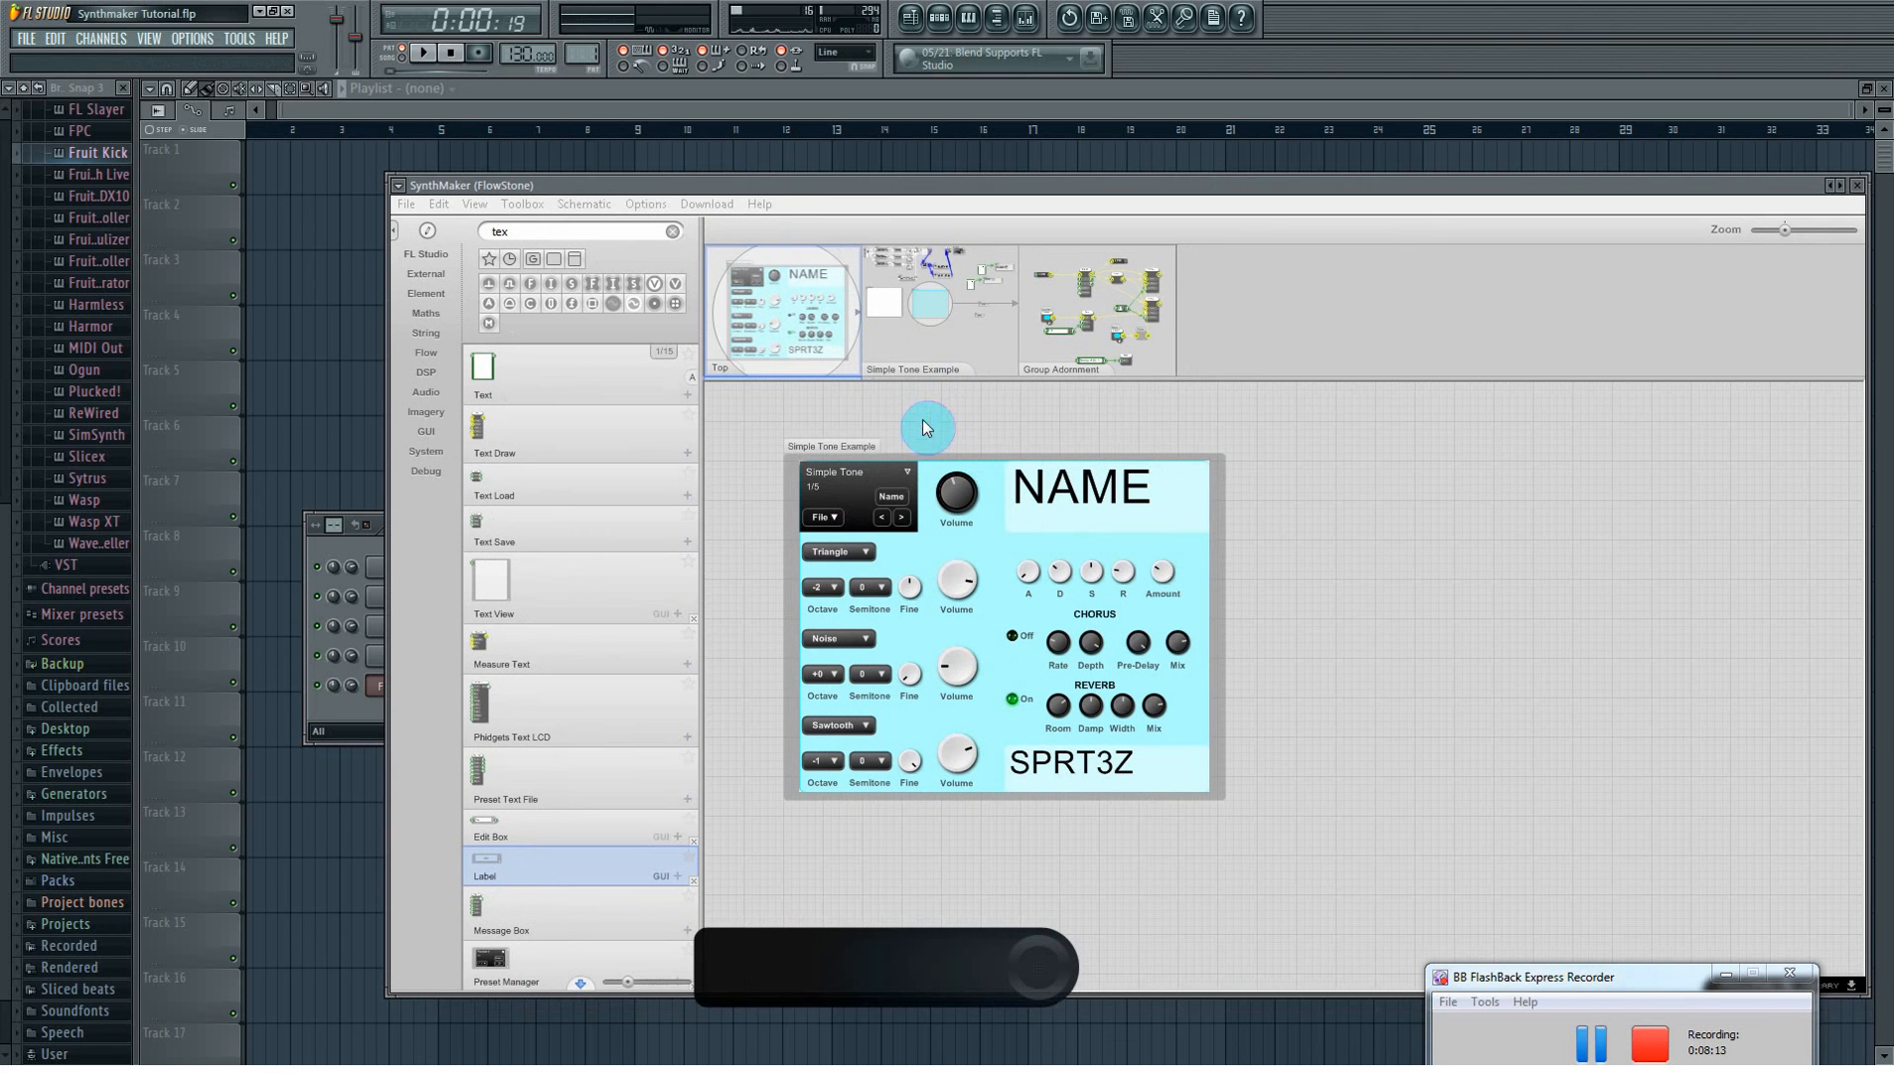
{"action": "left_click", "coordinate": [407, 204]}
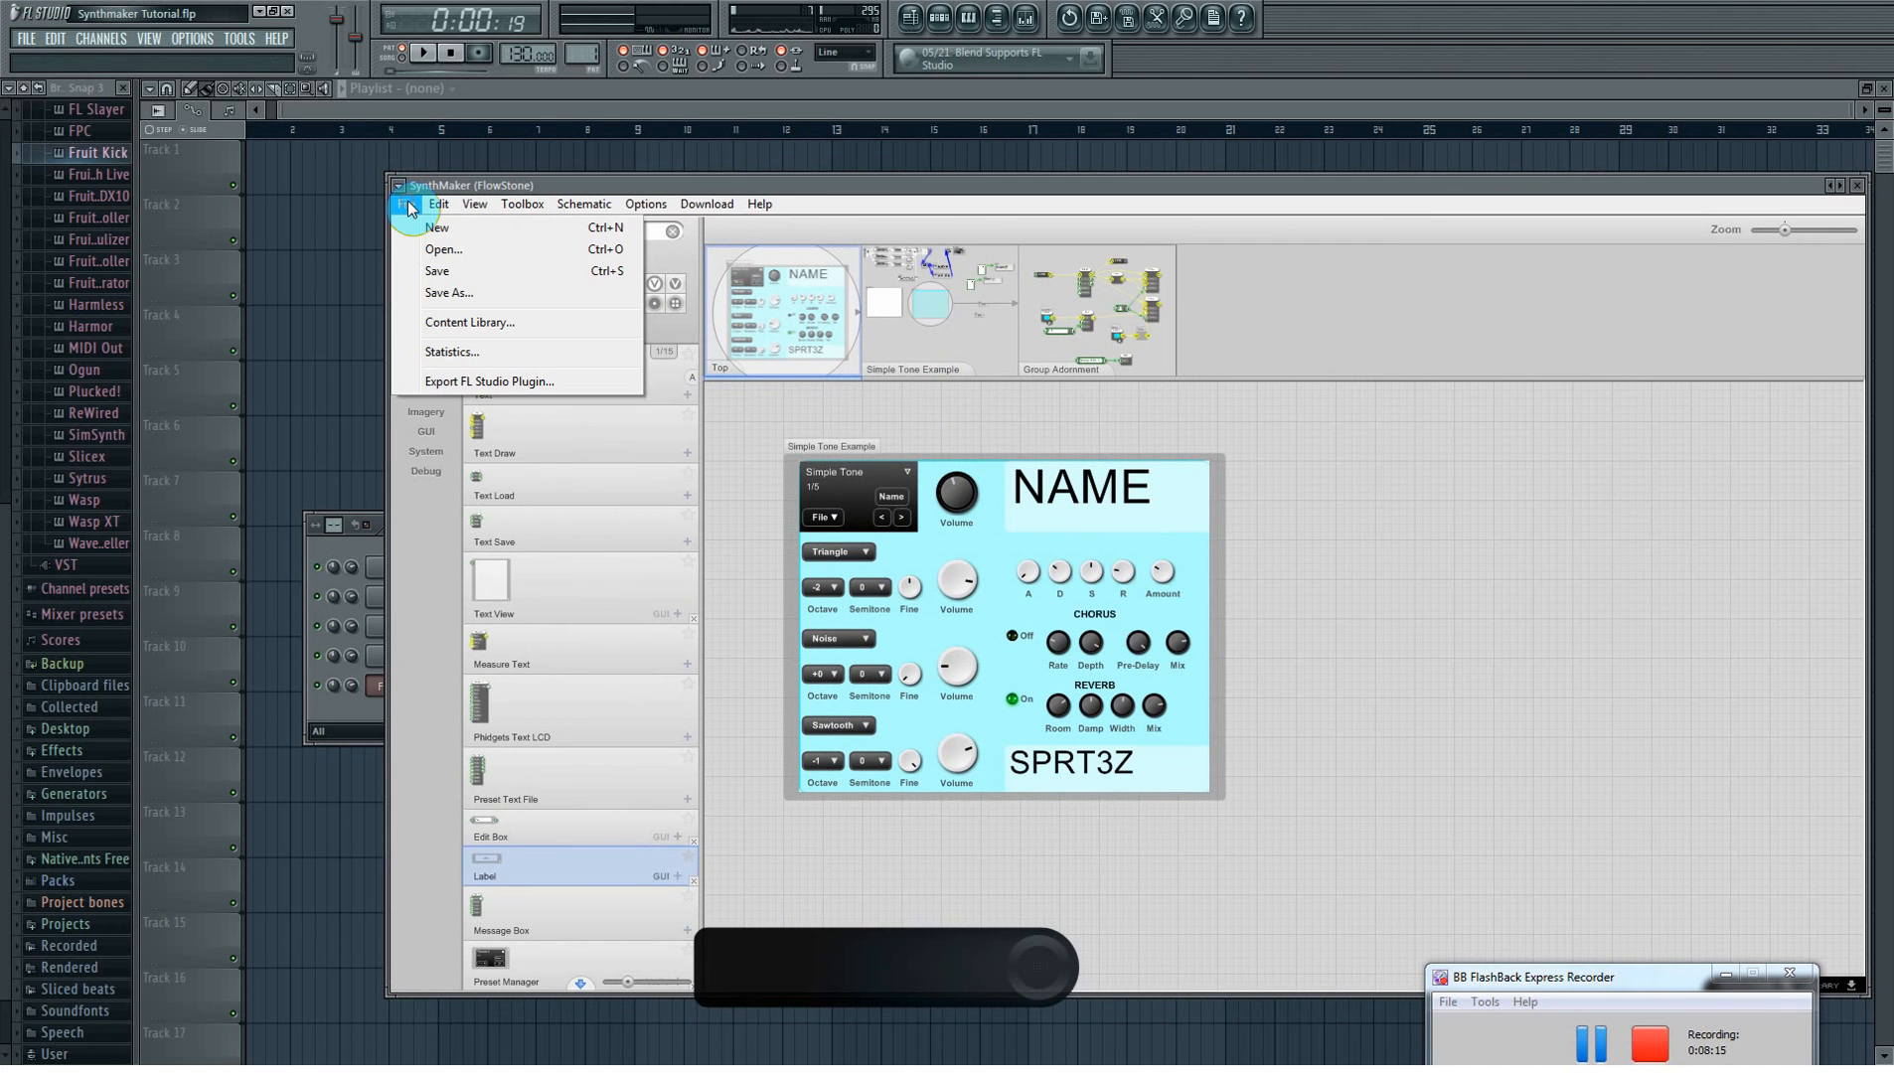
{"action": "left_click", "coordinate": [497, 383]}
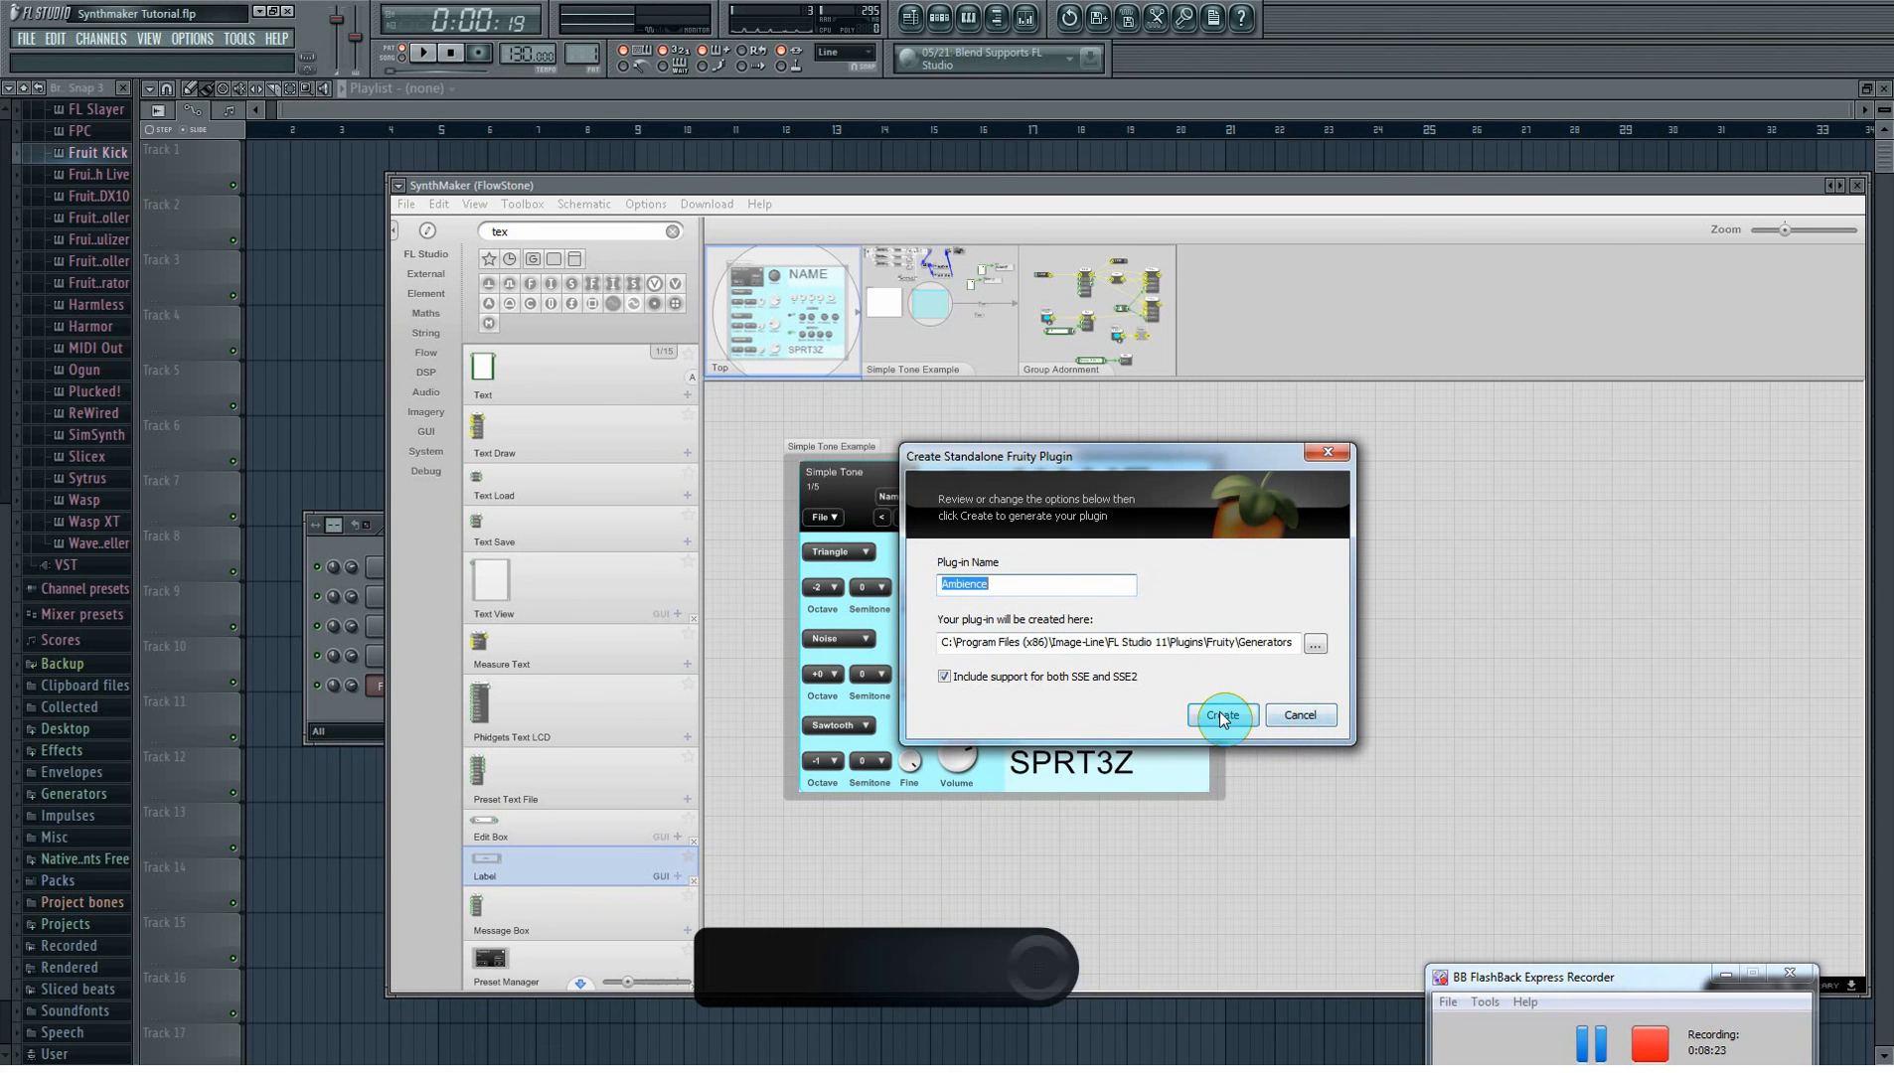
{"action": "left_click", "coordinate": [1327, 456]}
- Show the step sequencer and look through the full list of generator plugins available for a new channel, without adding one
{"action": "left_click", "coordinate": [938, 17]}
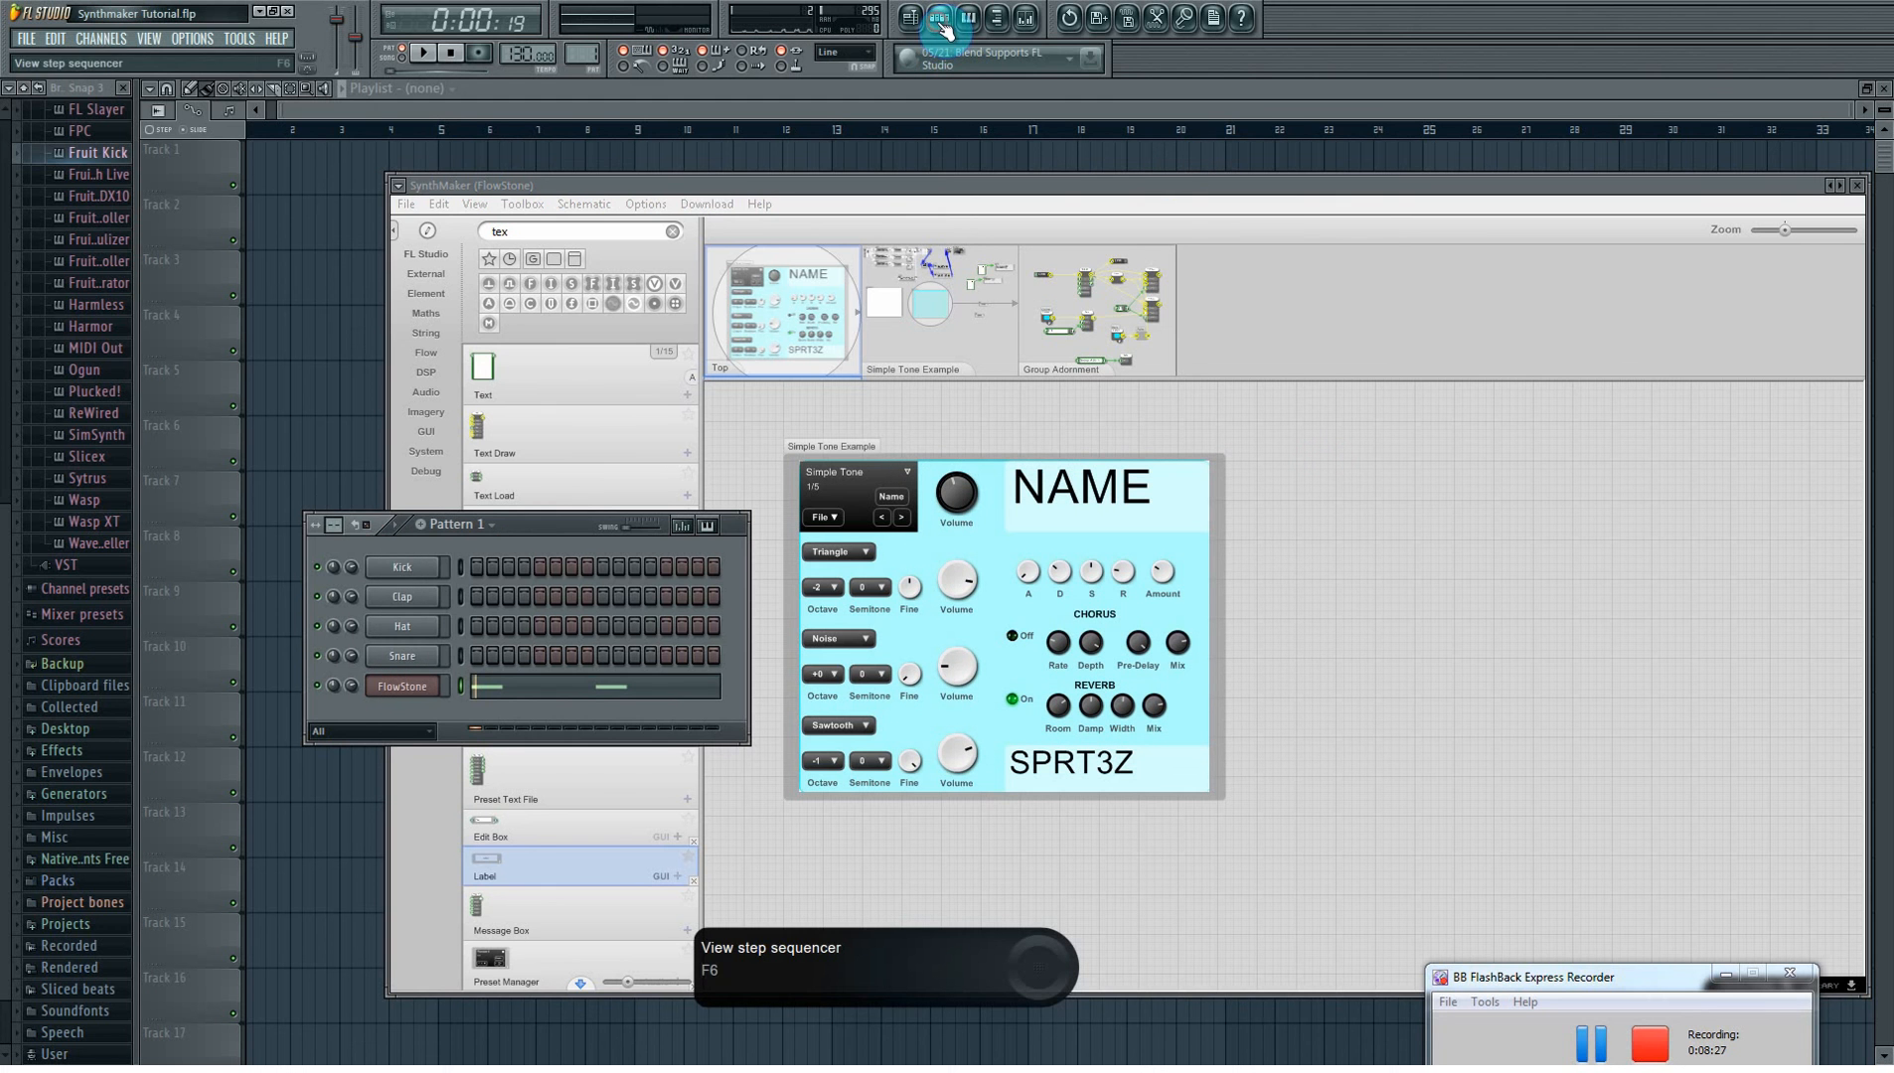
{"action": "left_click", "coordinate": [101, 37]}
{"action": "mouse_move", "coordinate": [107, 55]}
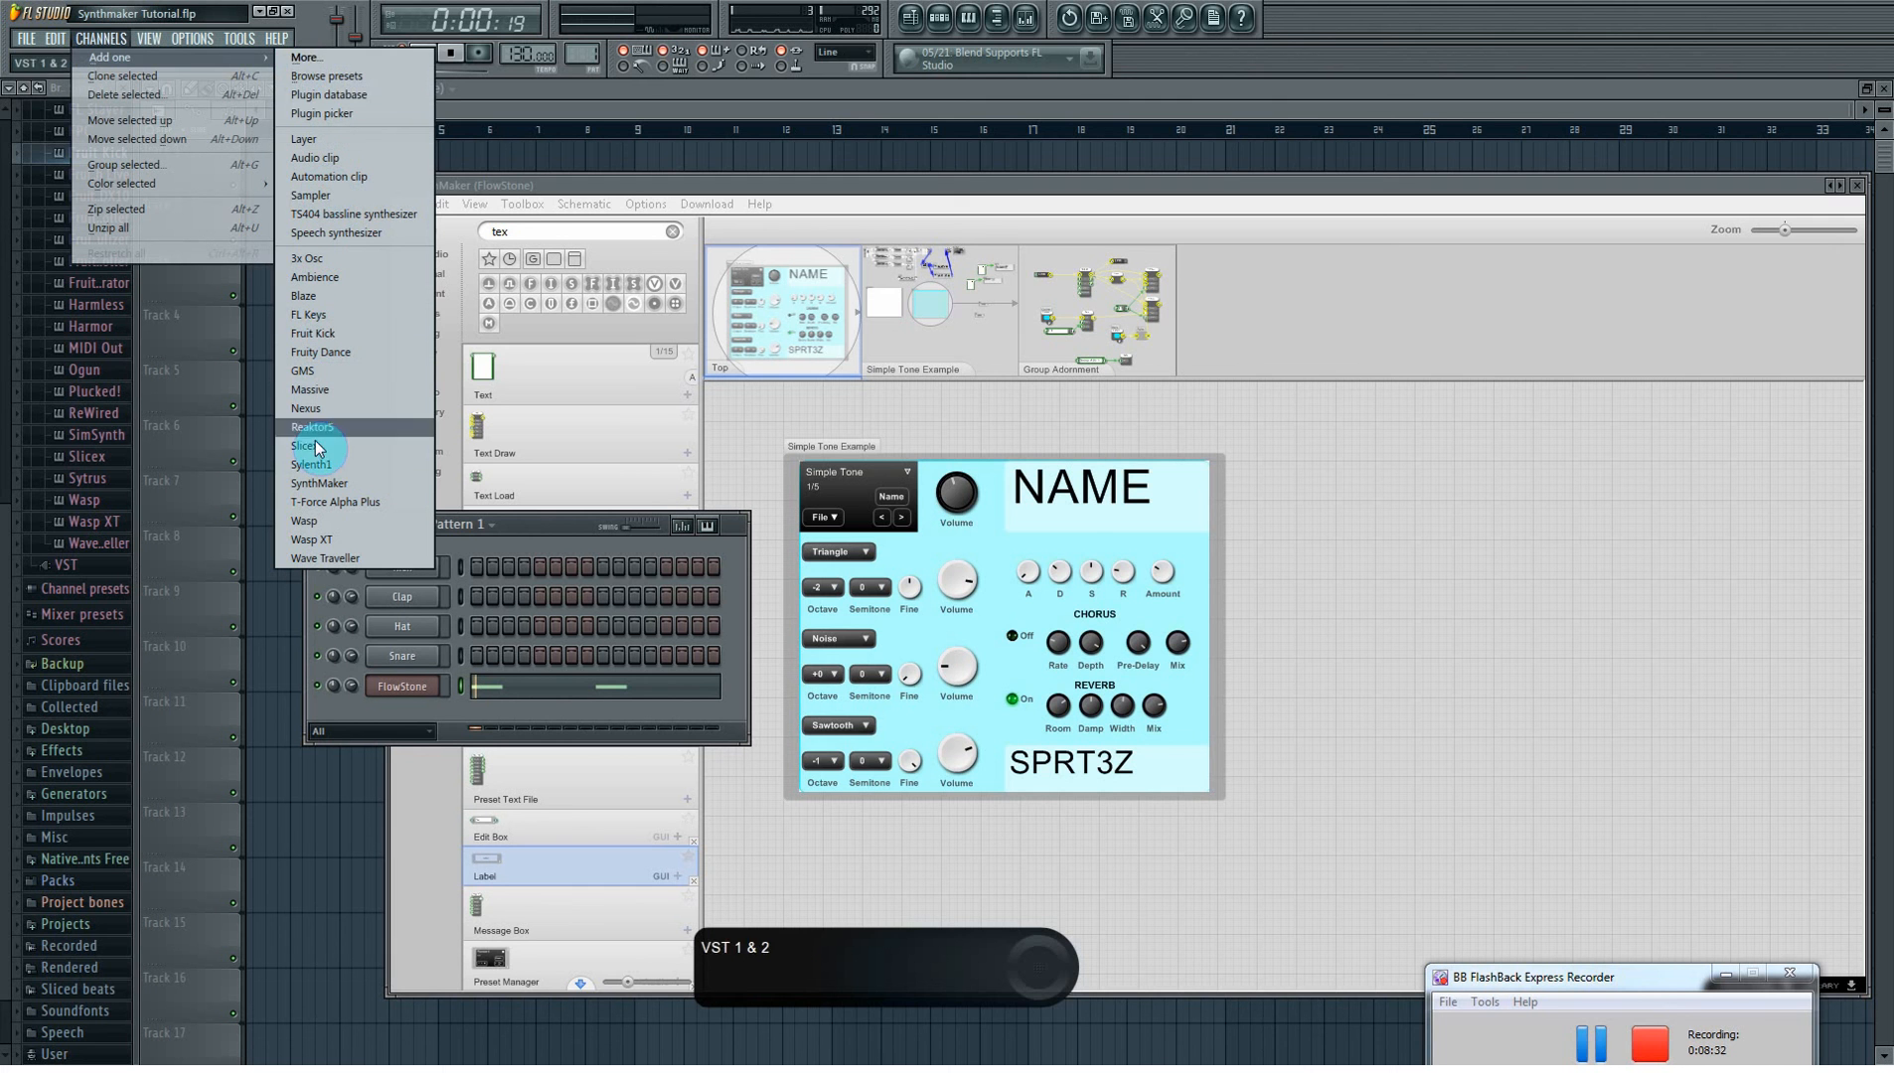
{"action": "left_click", "coordinate": [336, 59]}
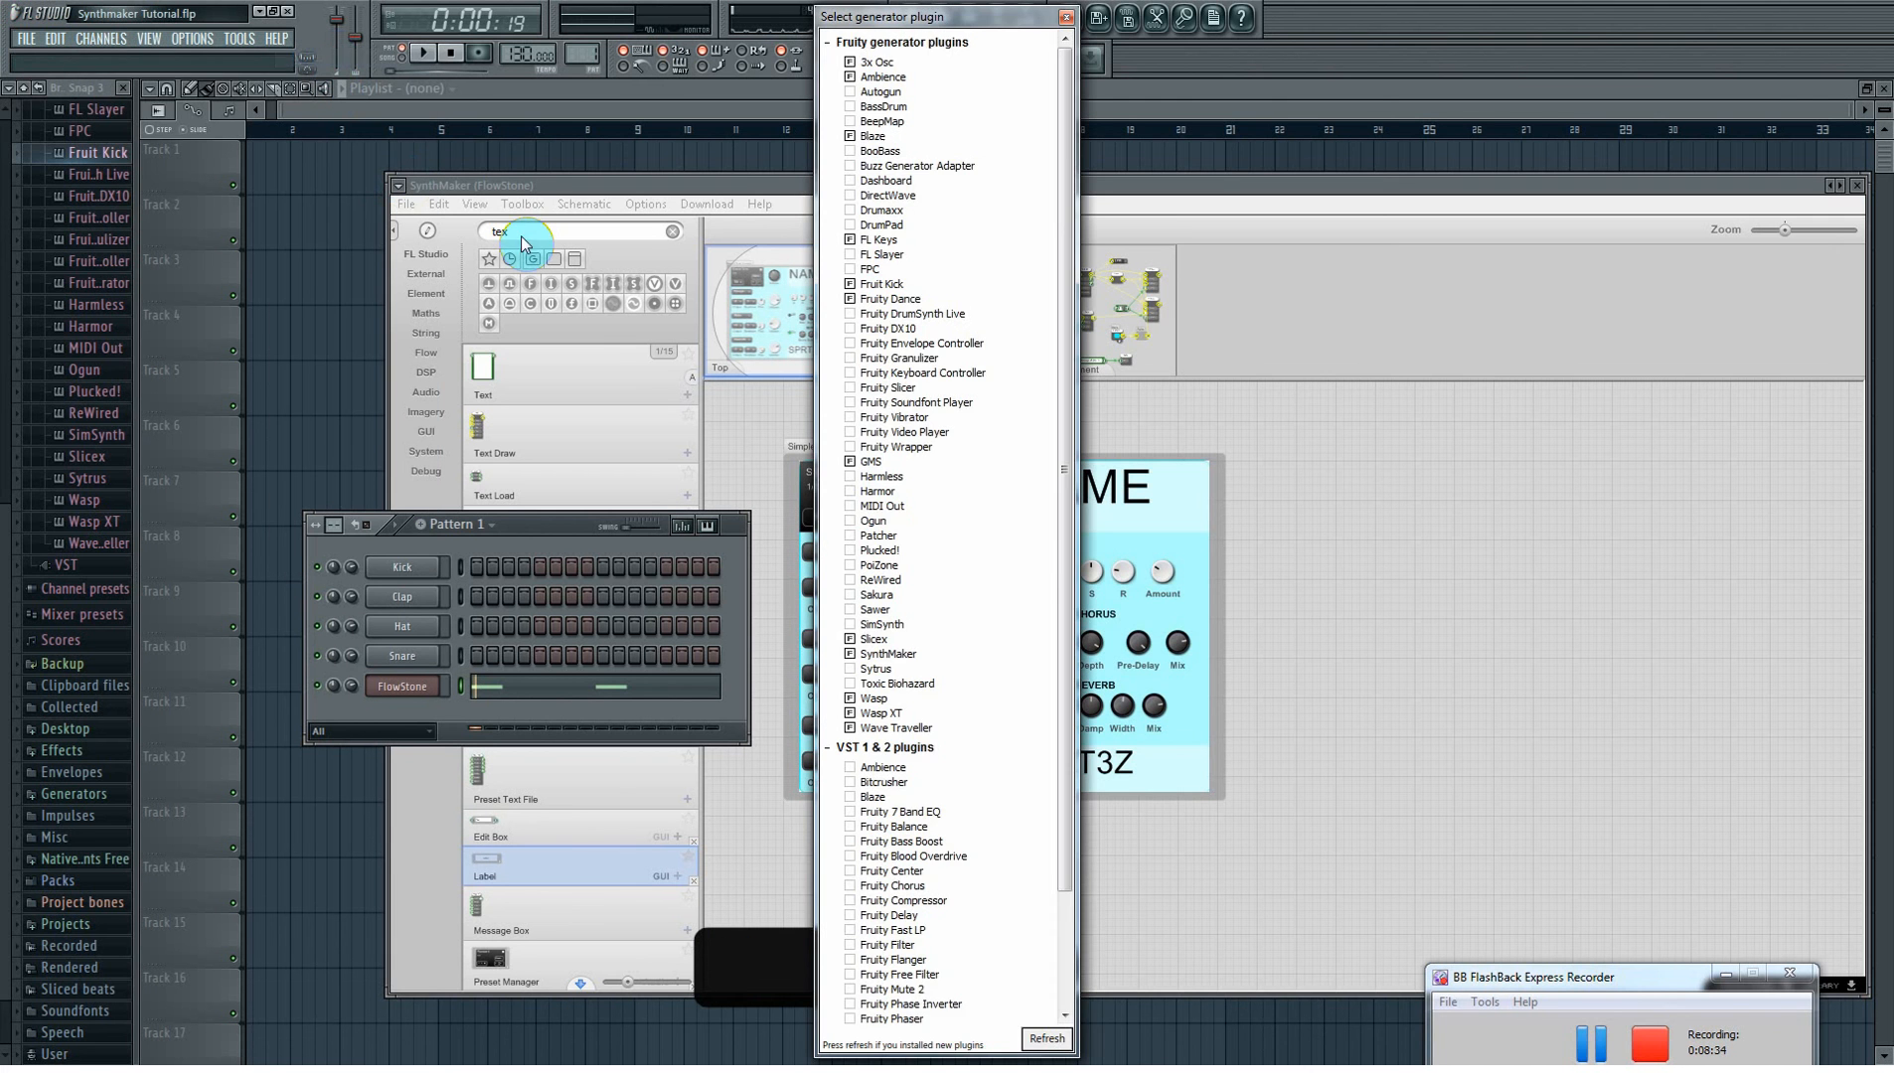
{"action": "scroll", "coordinate": [989, 278], "scroll_direction": "down", "scroll_amount": 3}
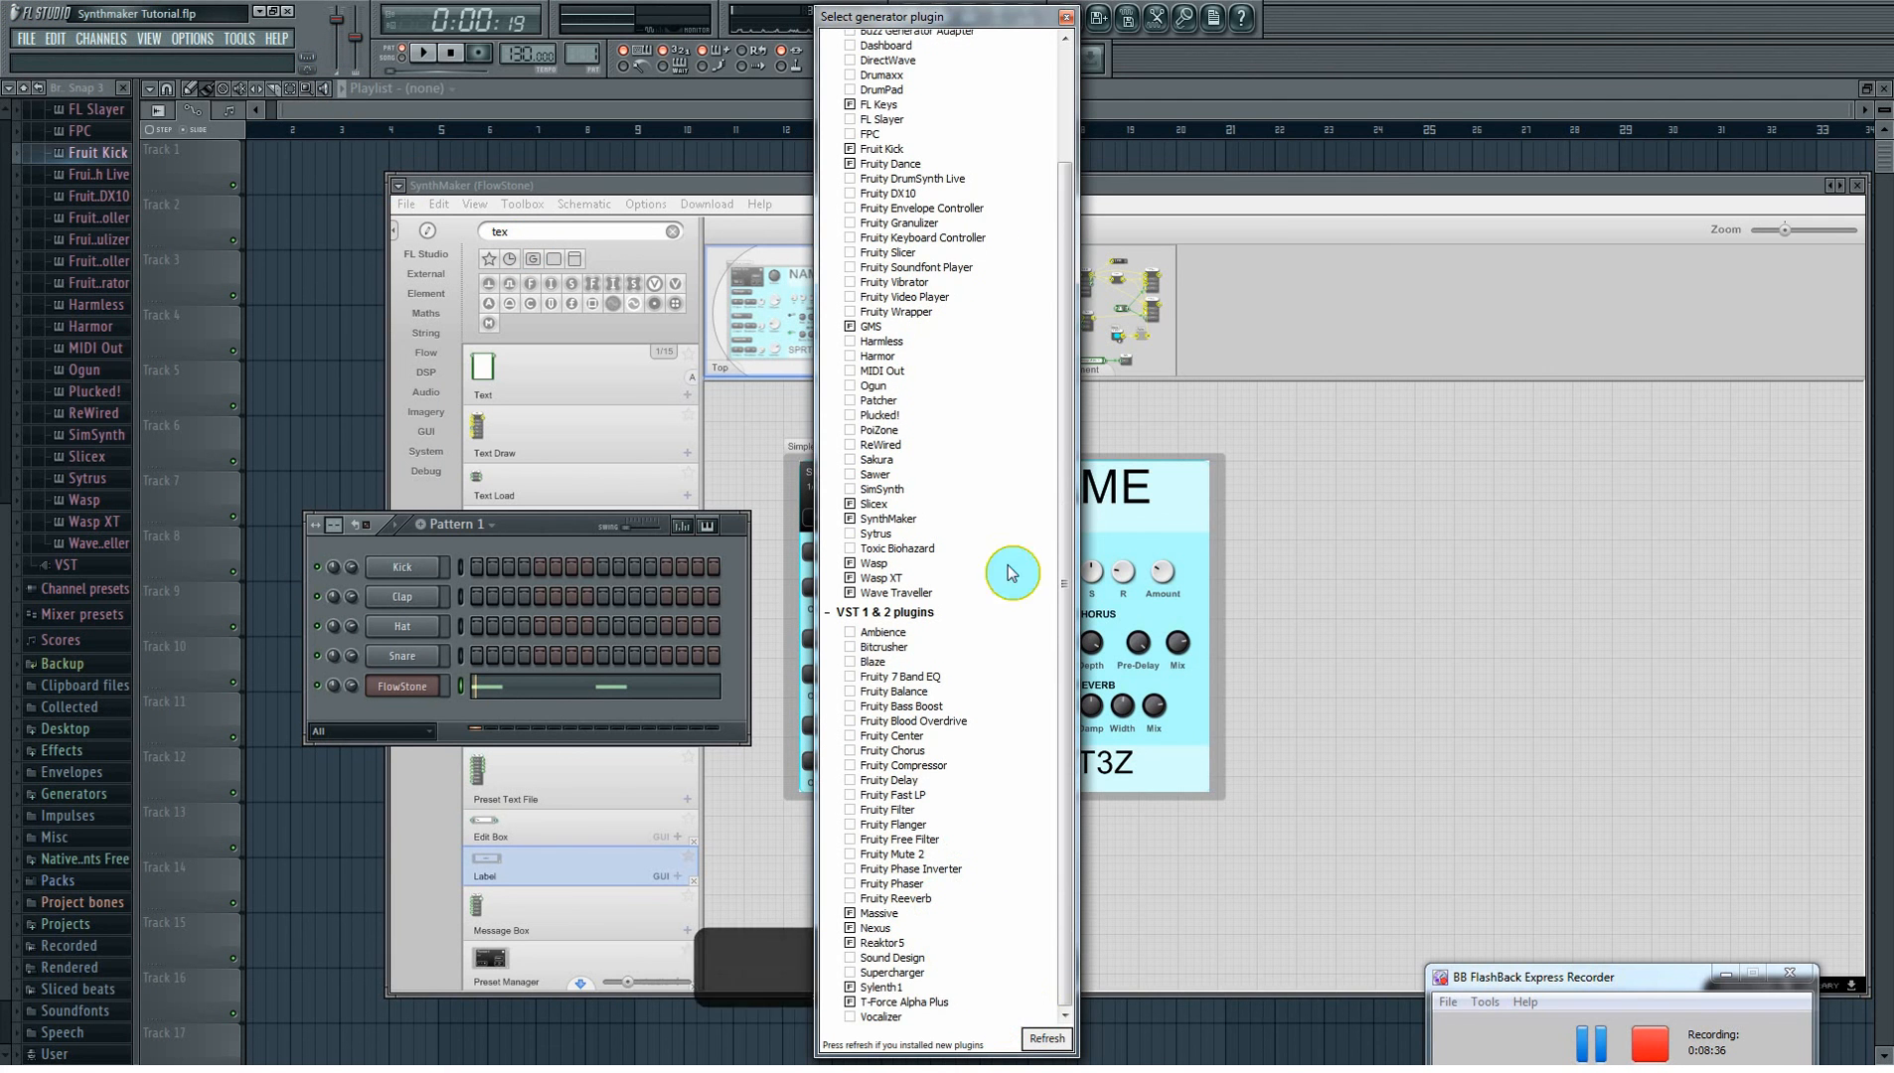
{"action": "left_click", "coordinate": [1068, 17]}
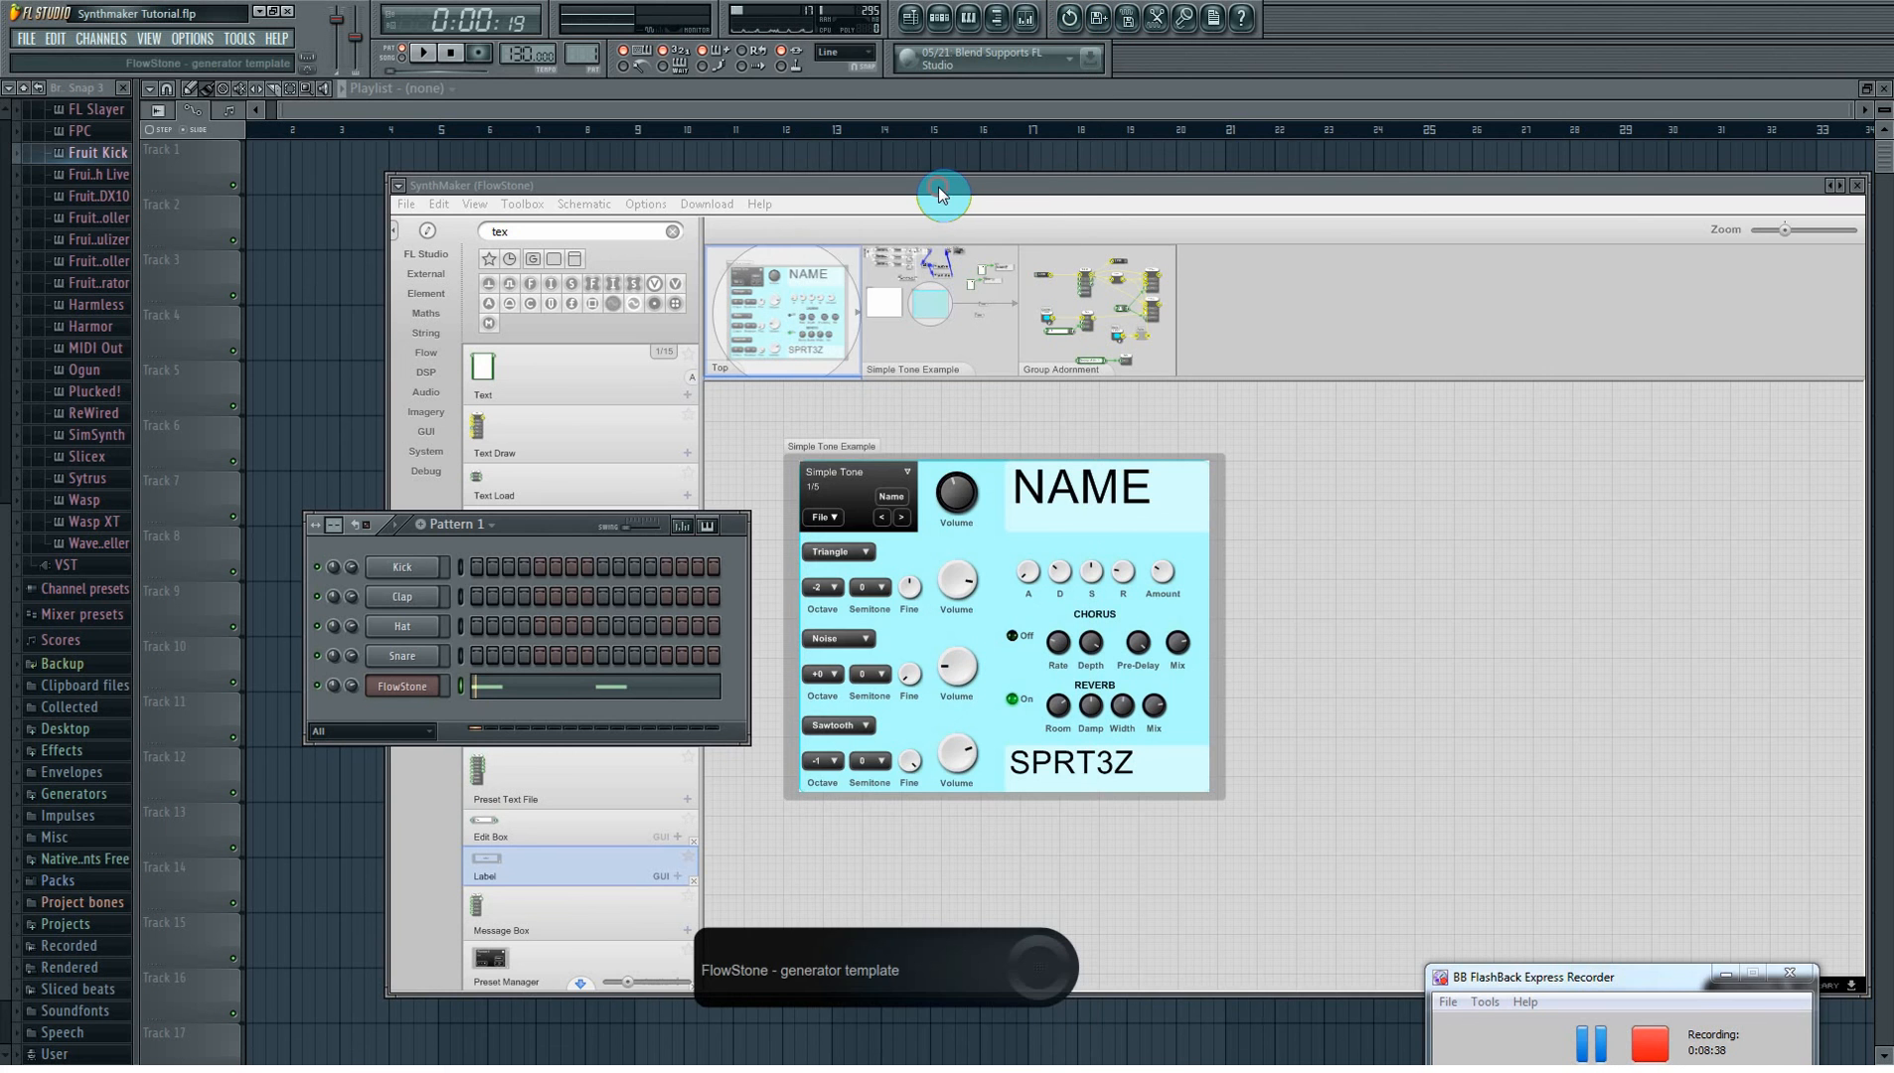
{"action": "left_click_drag", "start_coordinate": [942, 190], "coordinate": [717, 157]}
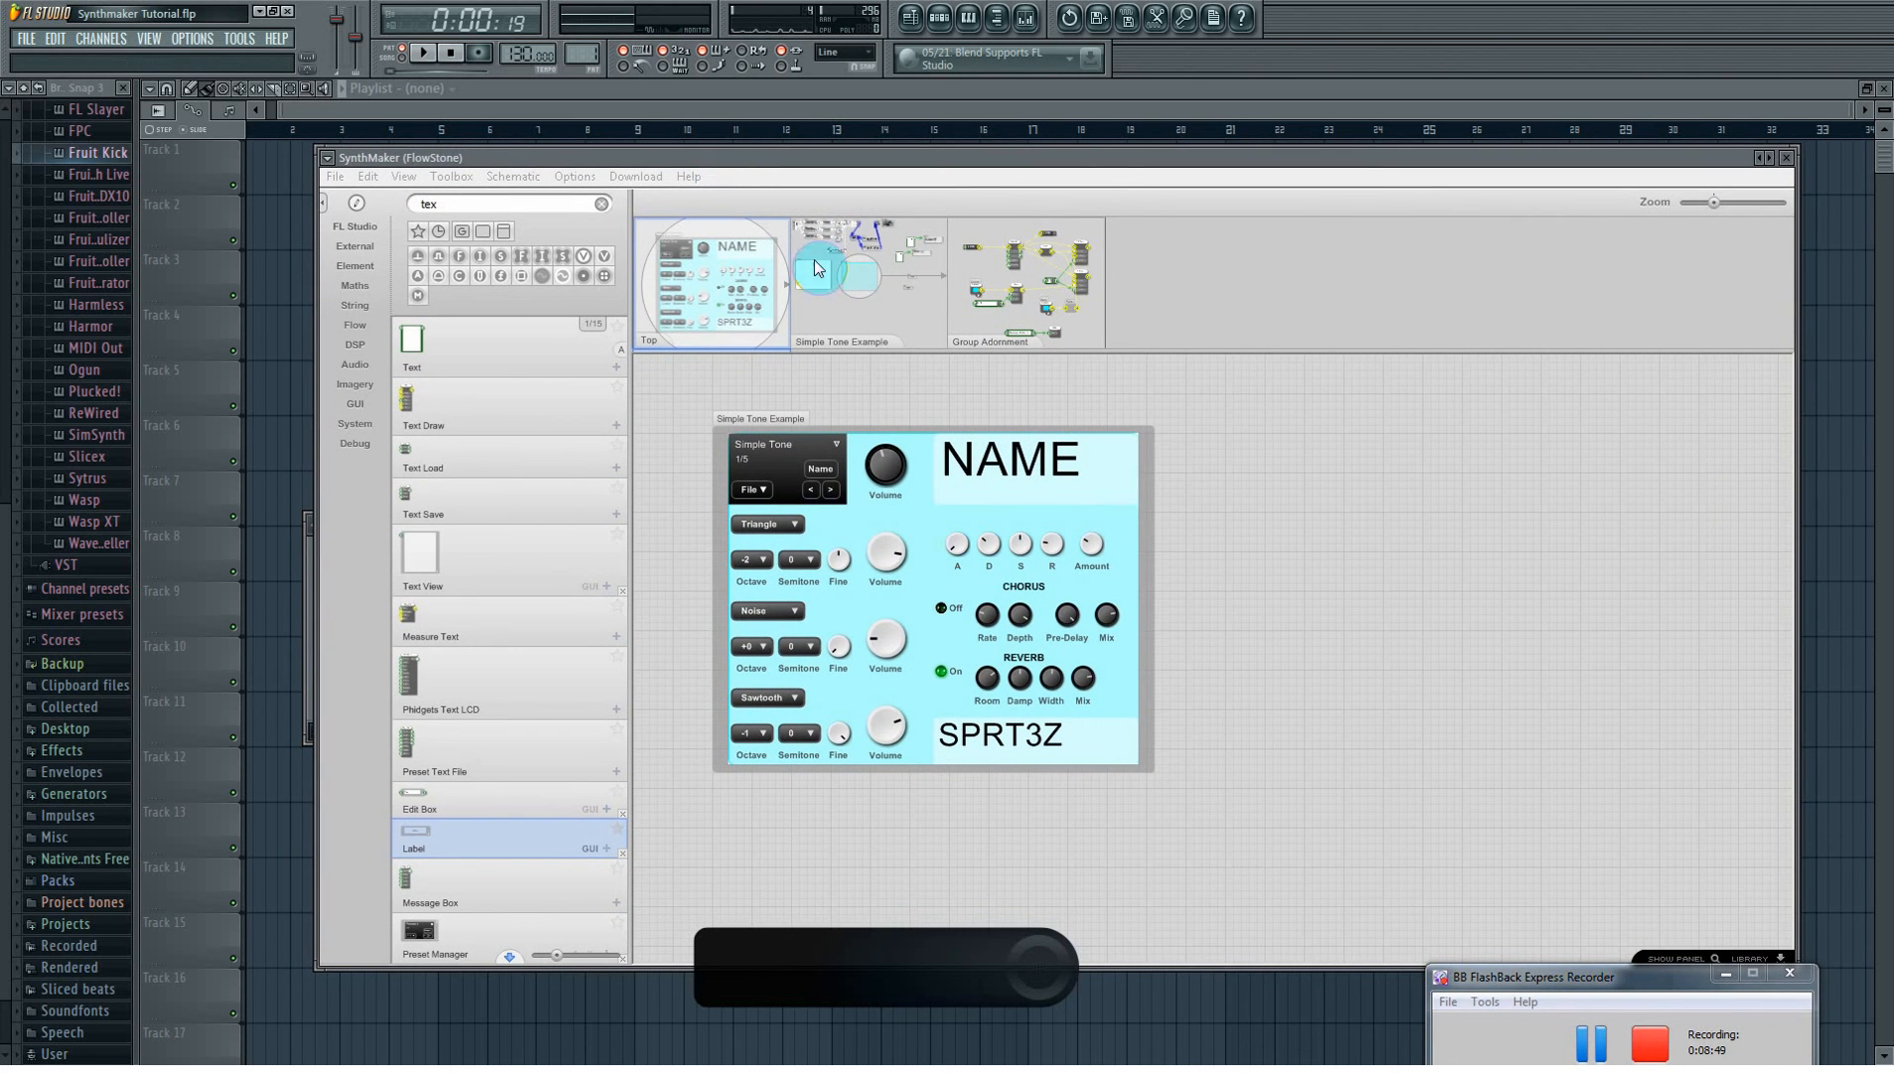
{"action": "mouse_move", "coordinate": [694, 159]}
{"action": "left_mouse_down"}
{"action": "mouse_move", "coordinate": [679, 155]}
{"action": "mouse_move", "coordinate": [699, 177]}
{"action": "mouse_move", "coordinate": [650, 177]}
{"action": "mouse_move", "coordinate": [663, 169]}
{"action": "left_mouse_up"}
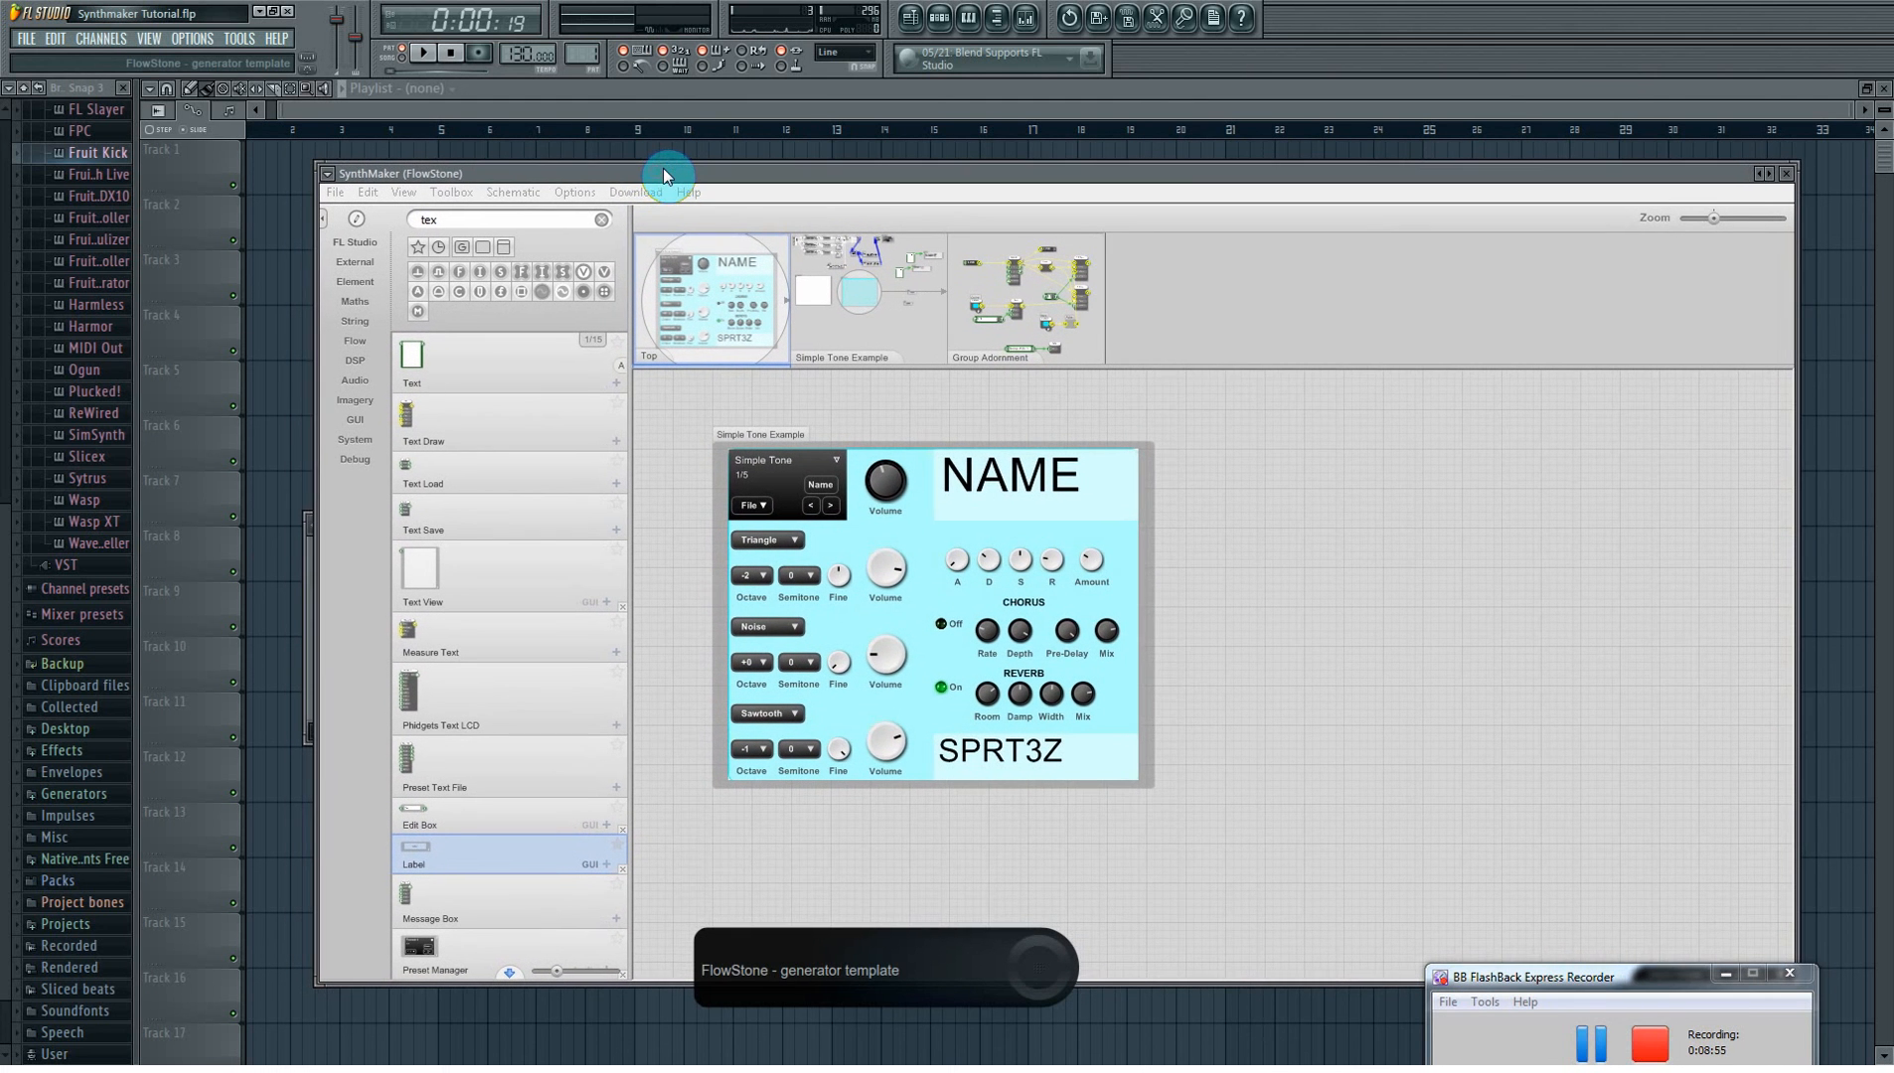